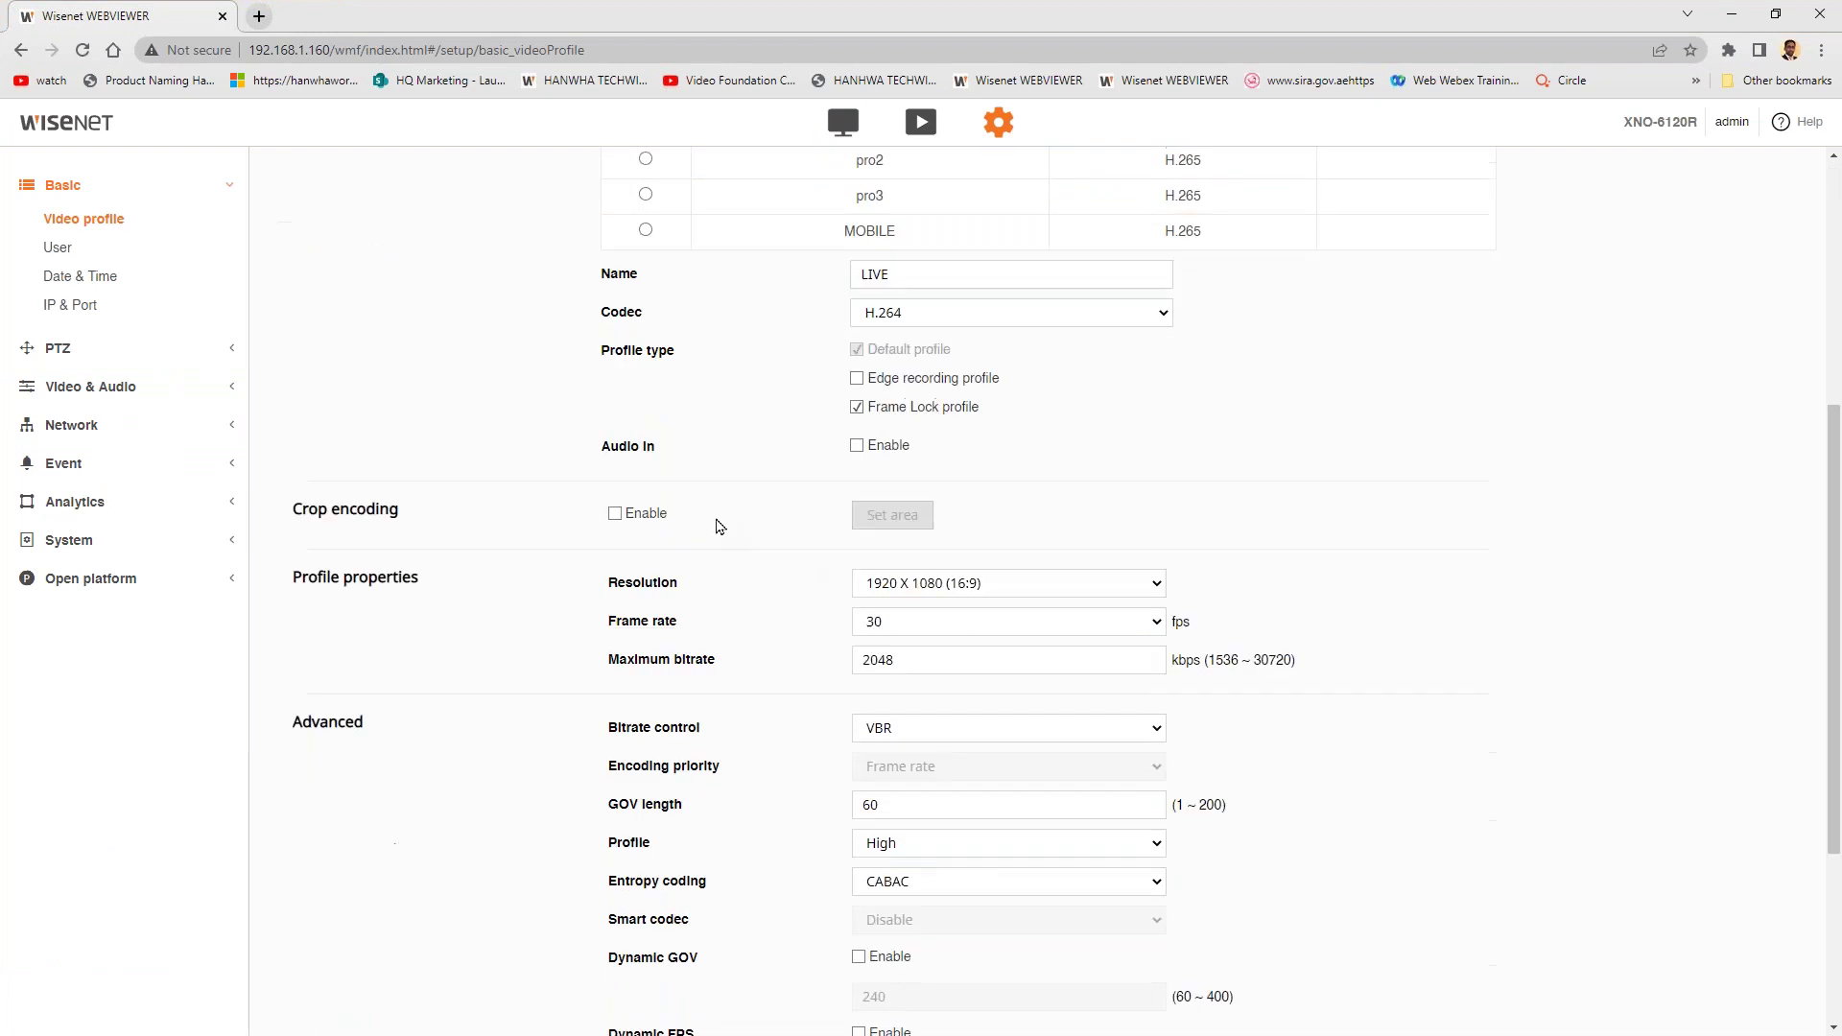
Step: Zoom the Video profile page to 150% and highlight the GOV length value 60
{"action": "key", "text": "ctrl+plus"}
{"action": "key", "text": "ctrl+plus"}
{"action": "key", "text": "ctrl+plus"}
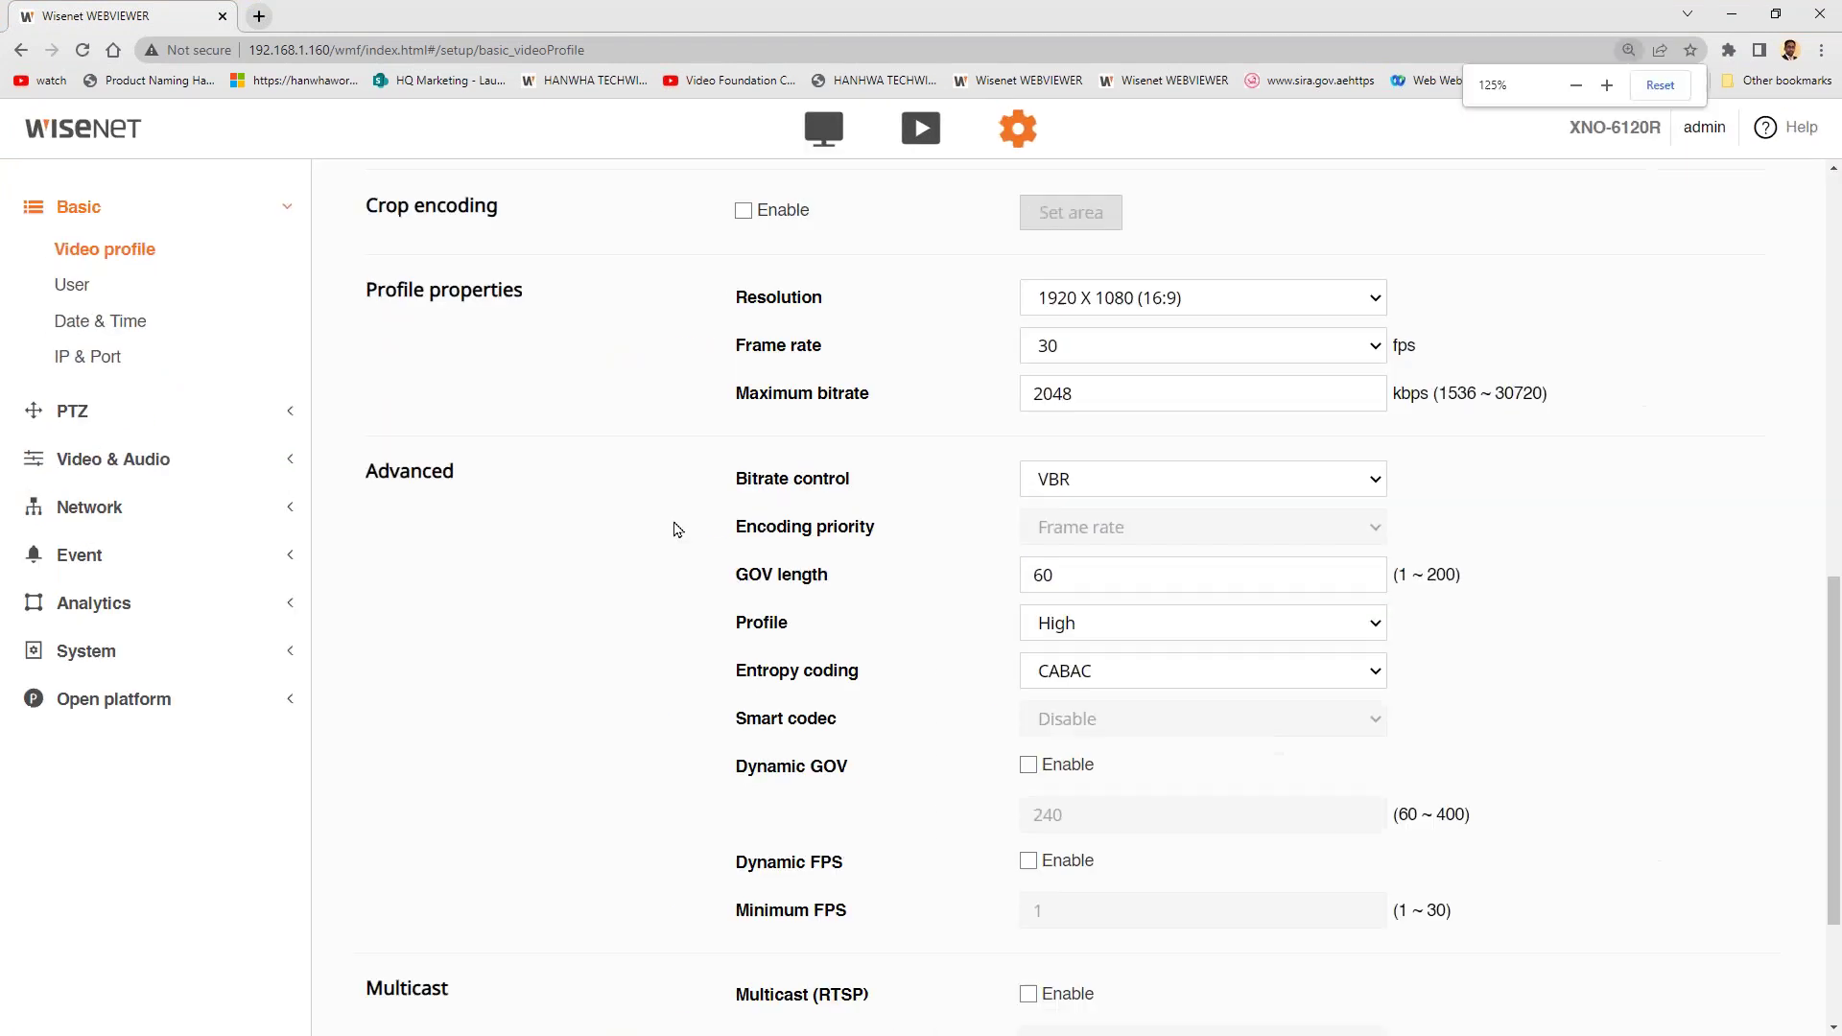
{"action": "scroll", "coordinate": [694, 617], "scroll_direction": "down", "scroll_amount": 3}
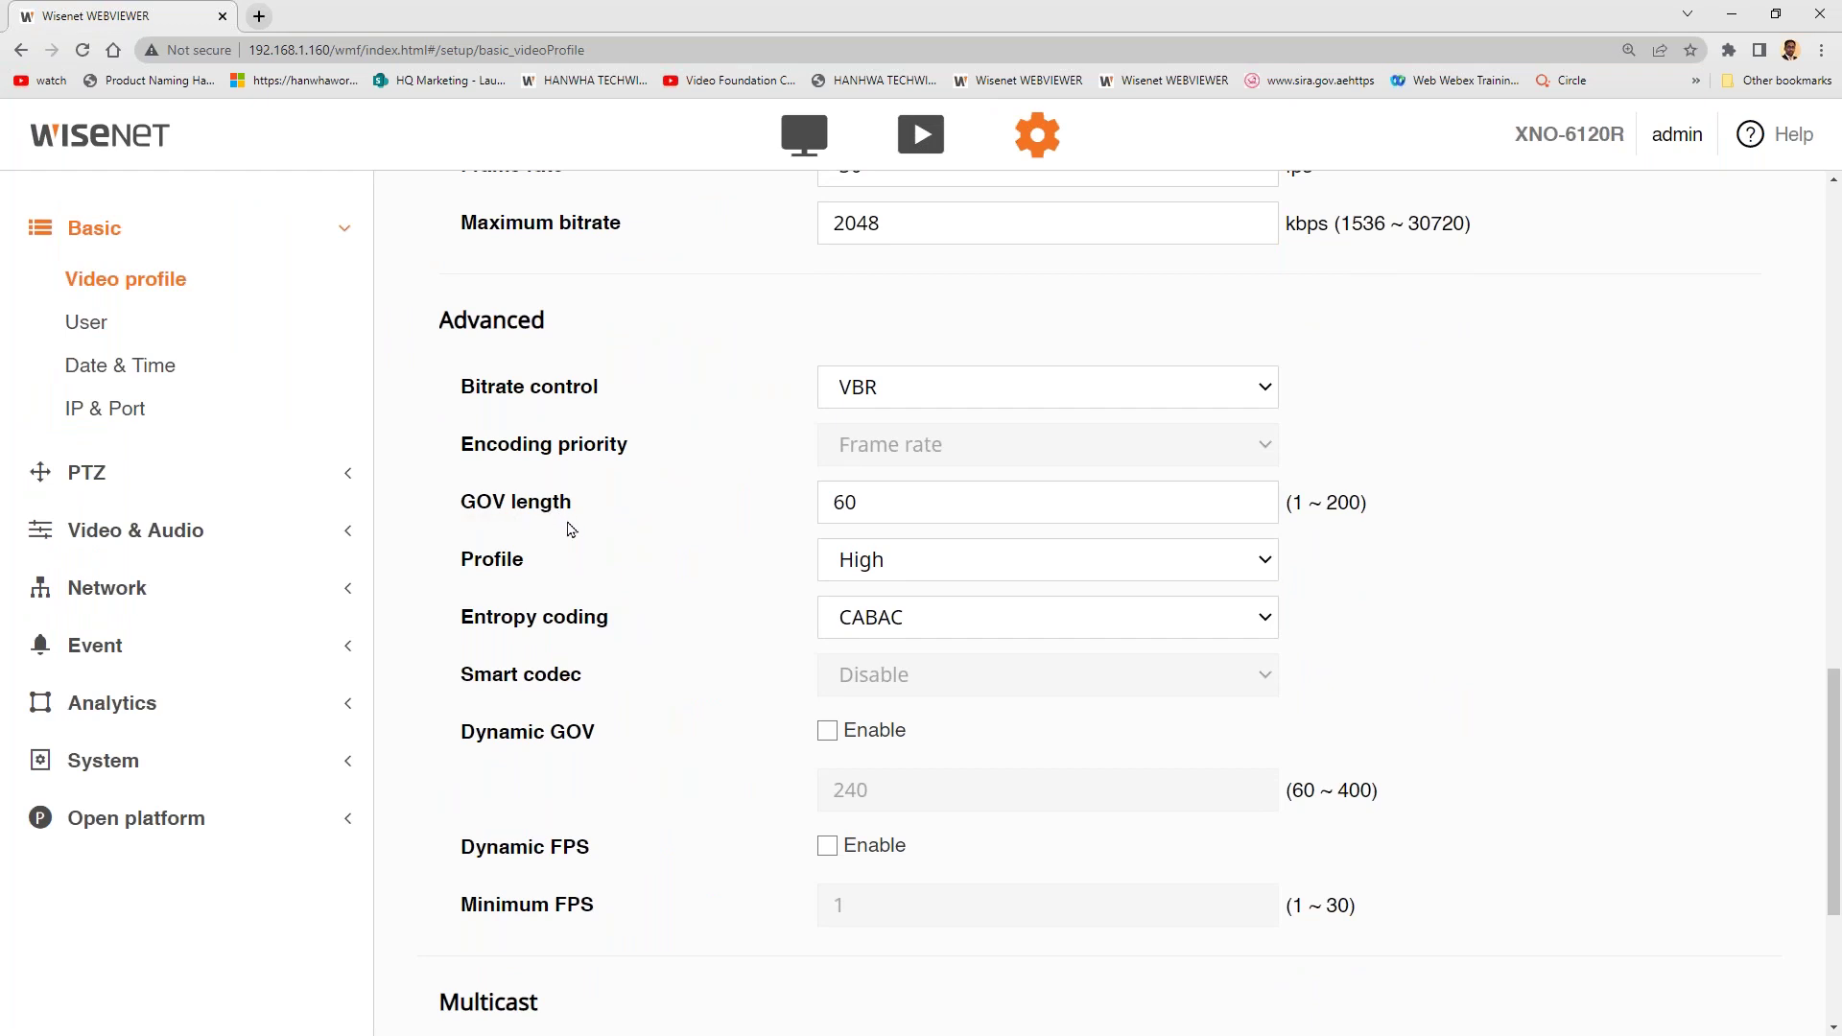
{"action": "left_click_drag", "start_coordinate": [872, 494], "coordinate": [818, 498]}
{"action": "scroll", "coordinate": [811, 511], "scroll_direction": "up", "scroll_amount": 3}
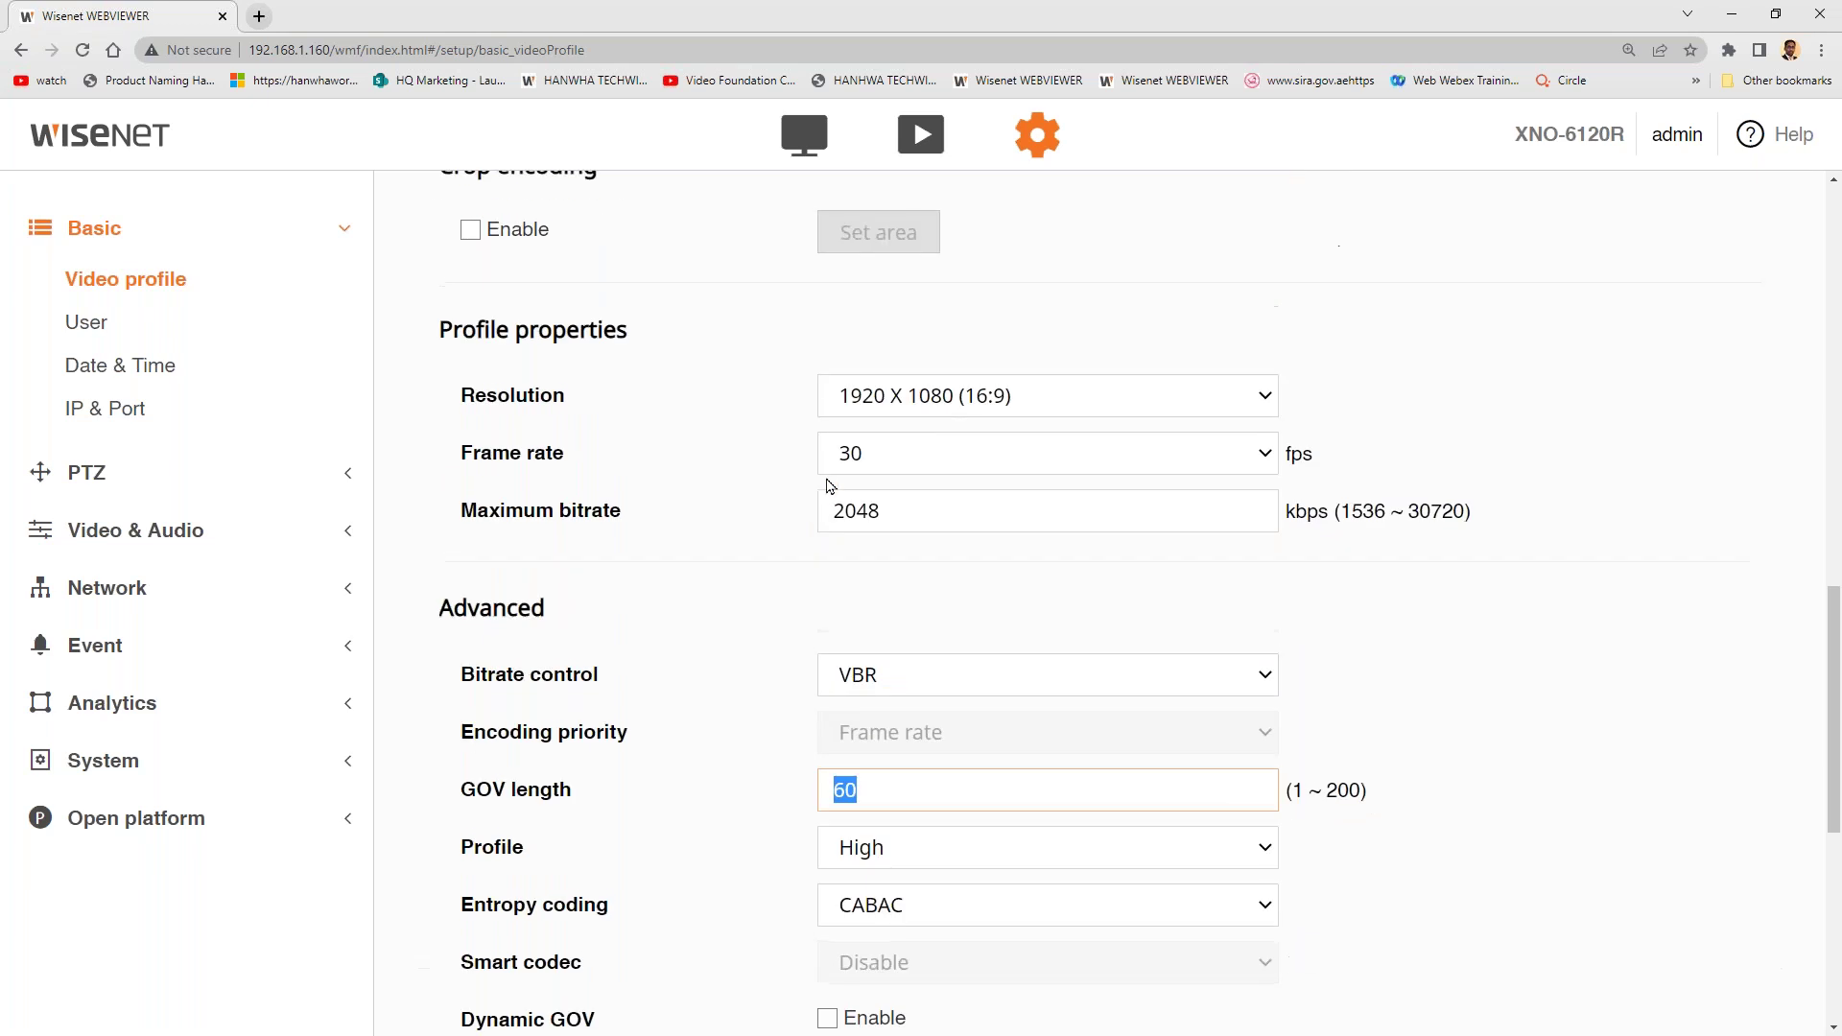
Step: Keep frame rate at 30 and open a blank Notepad window placed over the settings
{"action": "left_click", "coordinate": [879, 457]}
{"action": "left_click", "coordinate": [883, 458]}
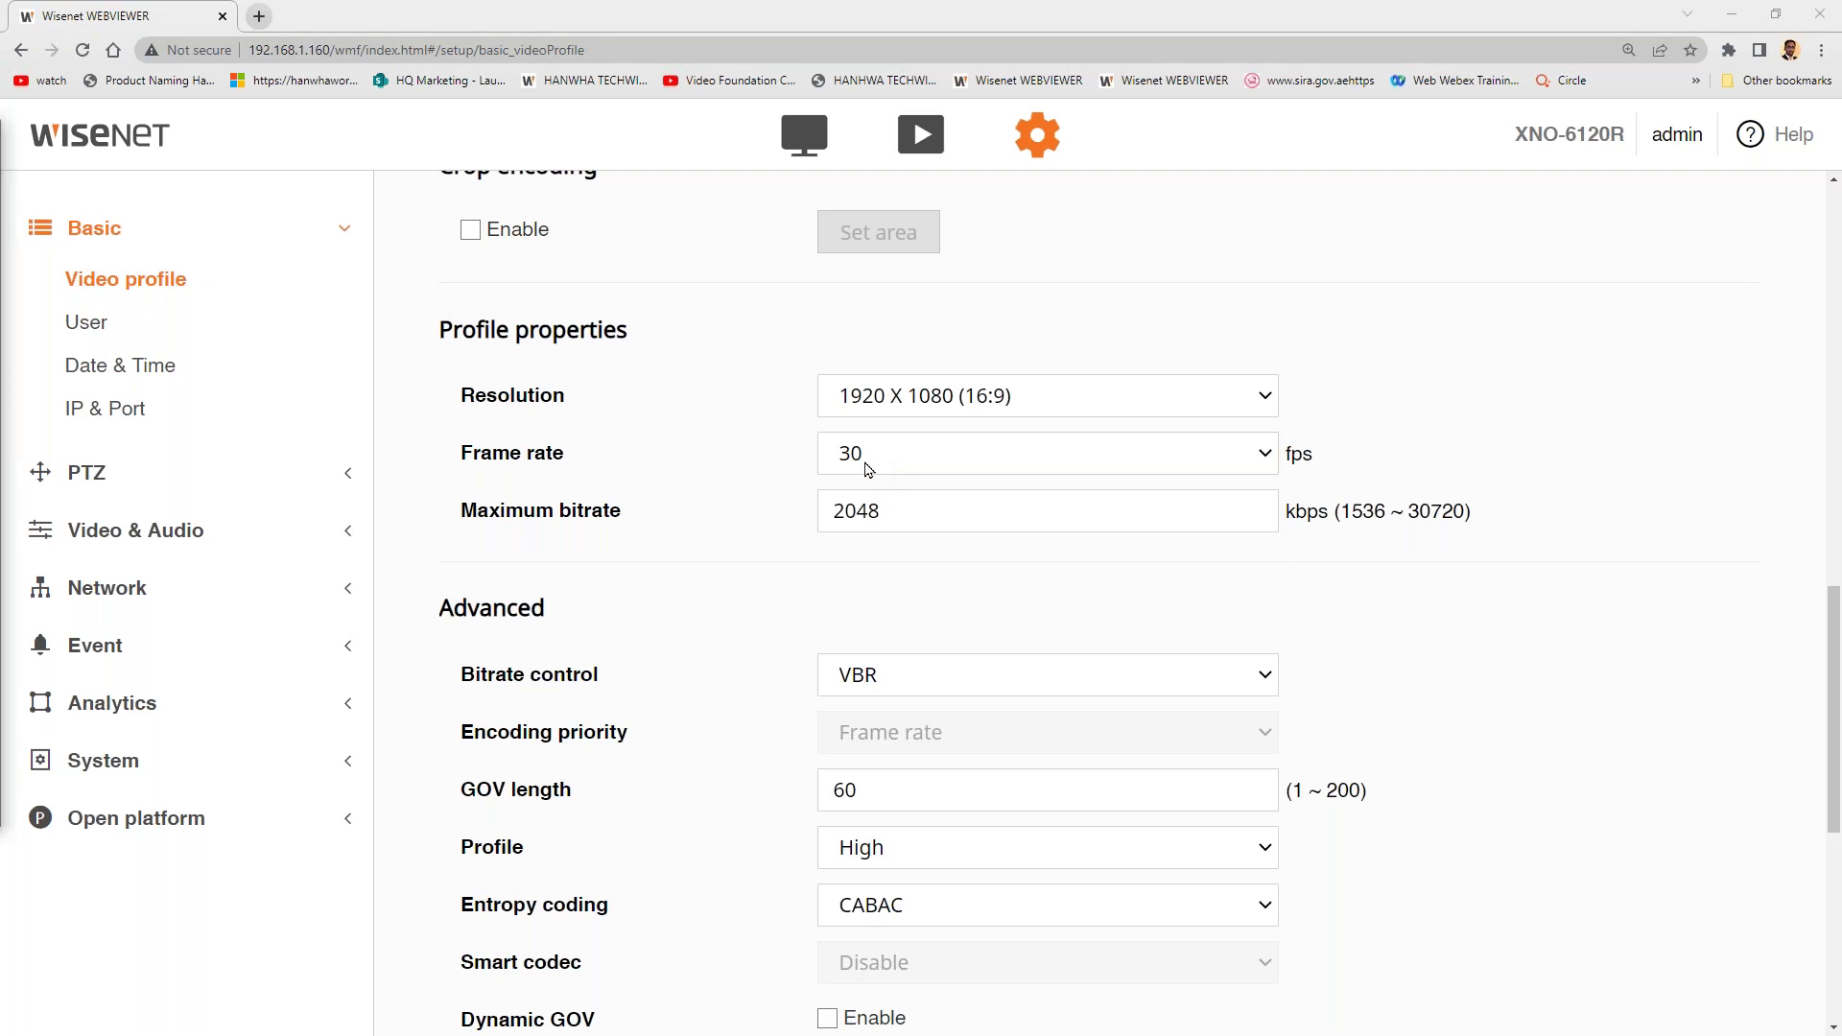
{"action": "key", "text": "Return"}
{"action": "left_click_drag", "start_coordinate": [1026, 559], "coordinate": [1191, 531]}
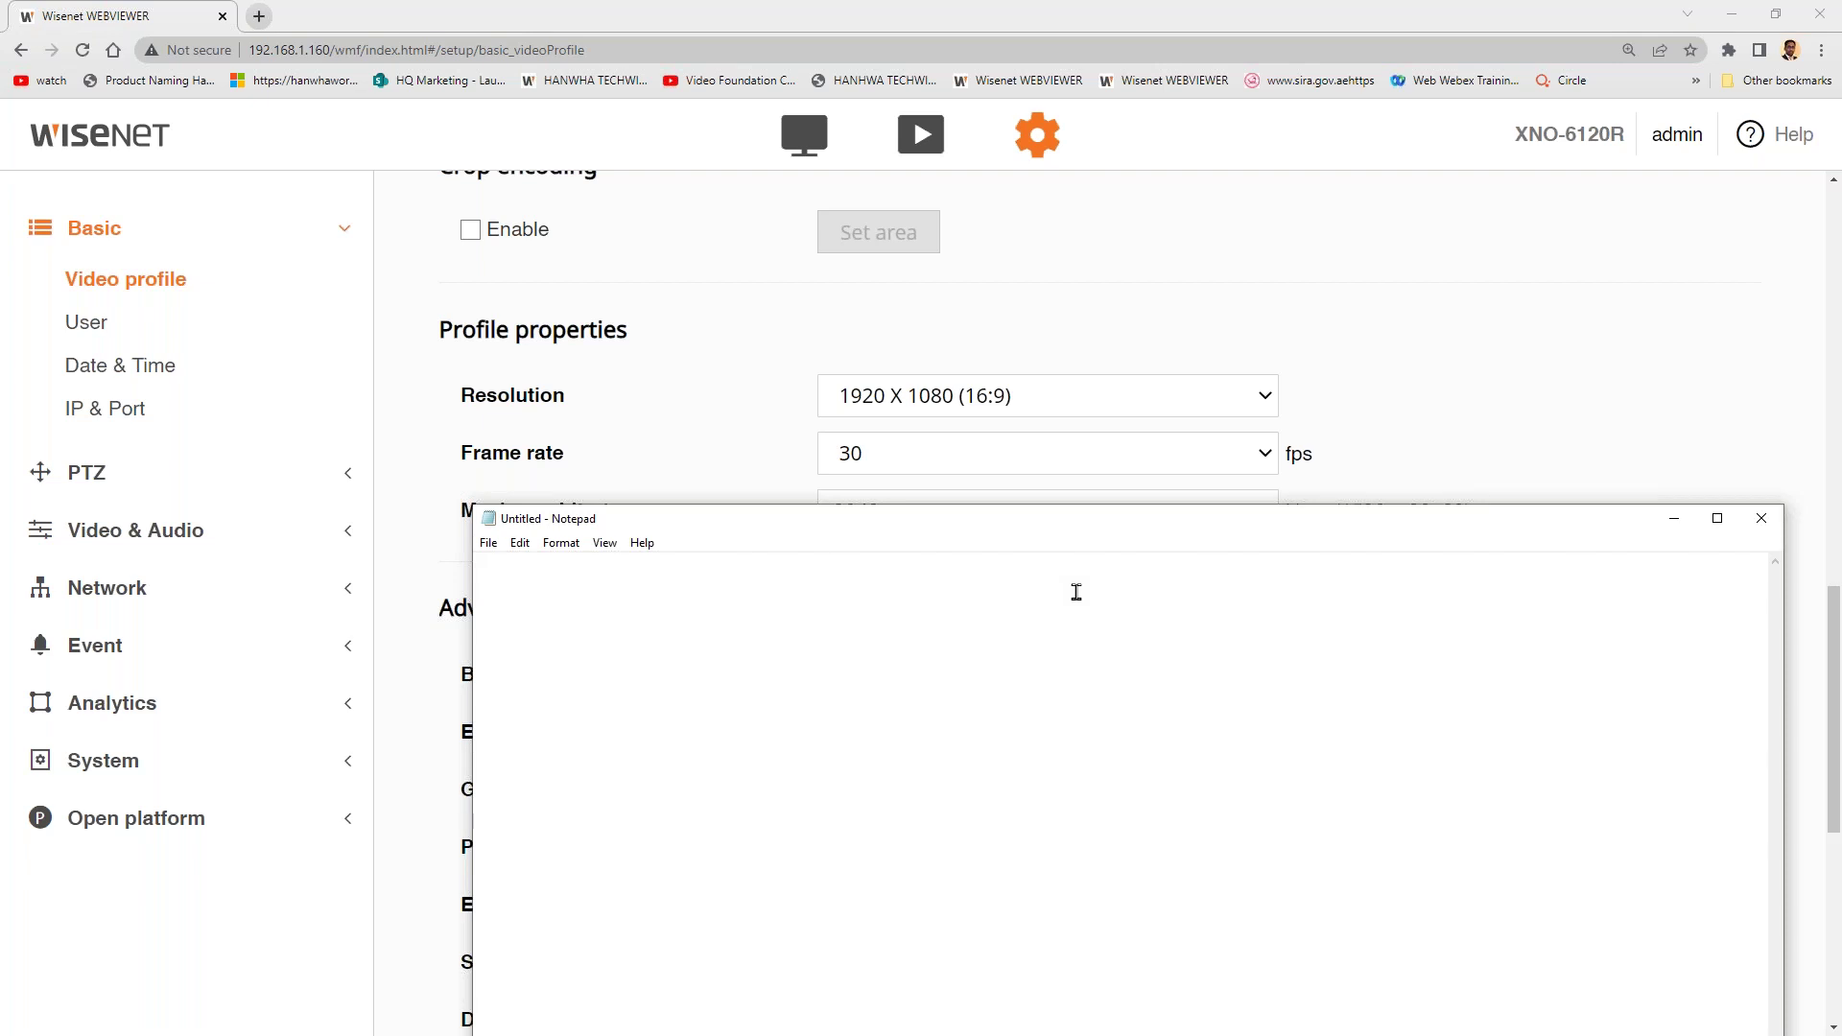
Step: Note '30 frames per second' in Notepad while checking the Advanced settings behind it
{"action": "type", "text": "30 frames per second"}
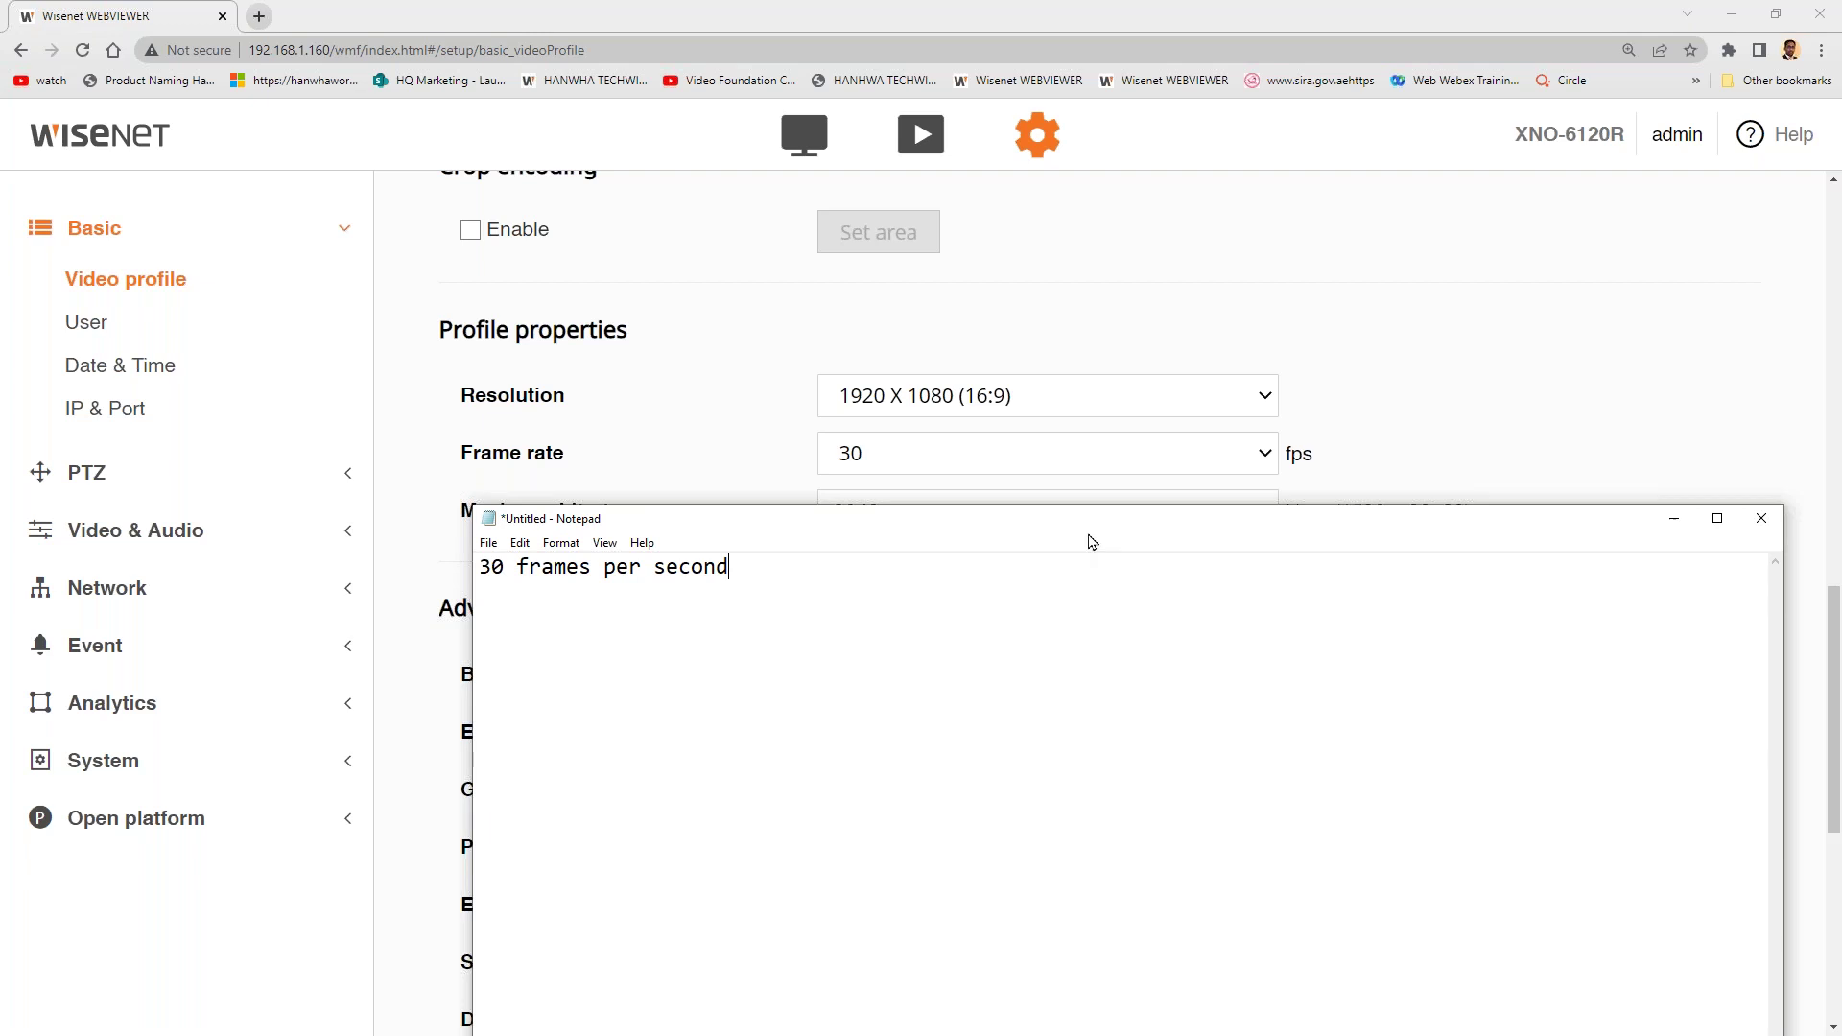
{"action": "left_click_drag", "start_coordinate": [1093, 530], "coordinate": [1149, 873]}
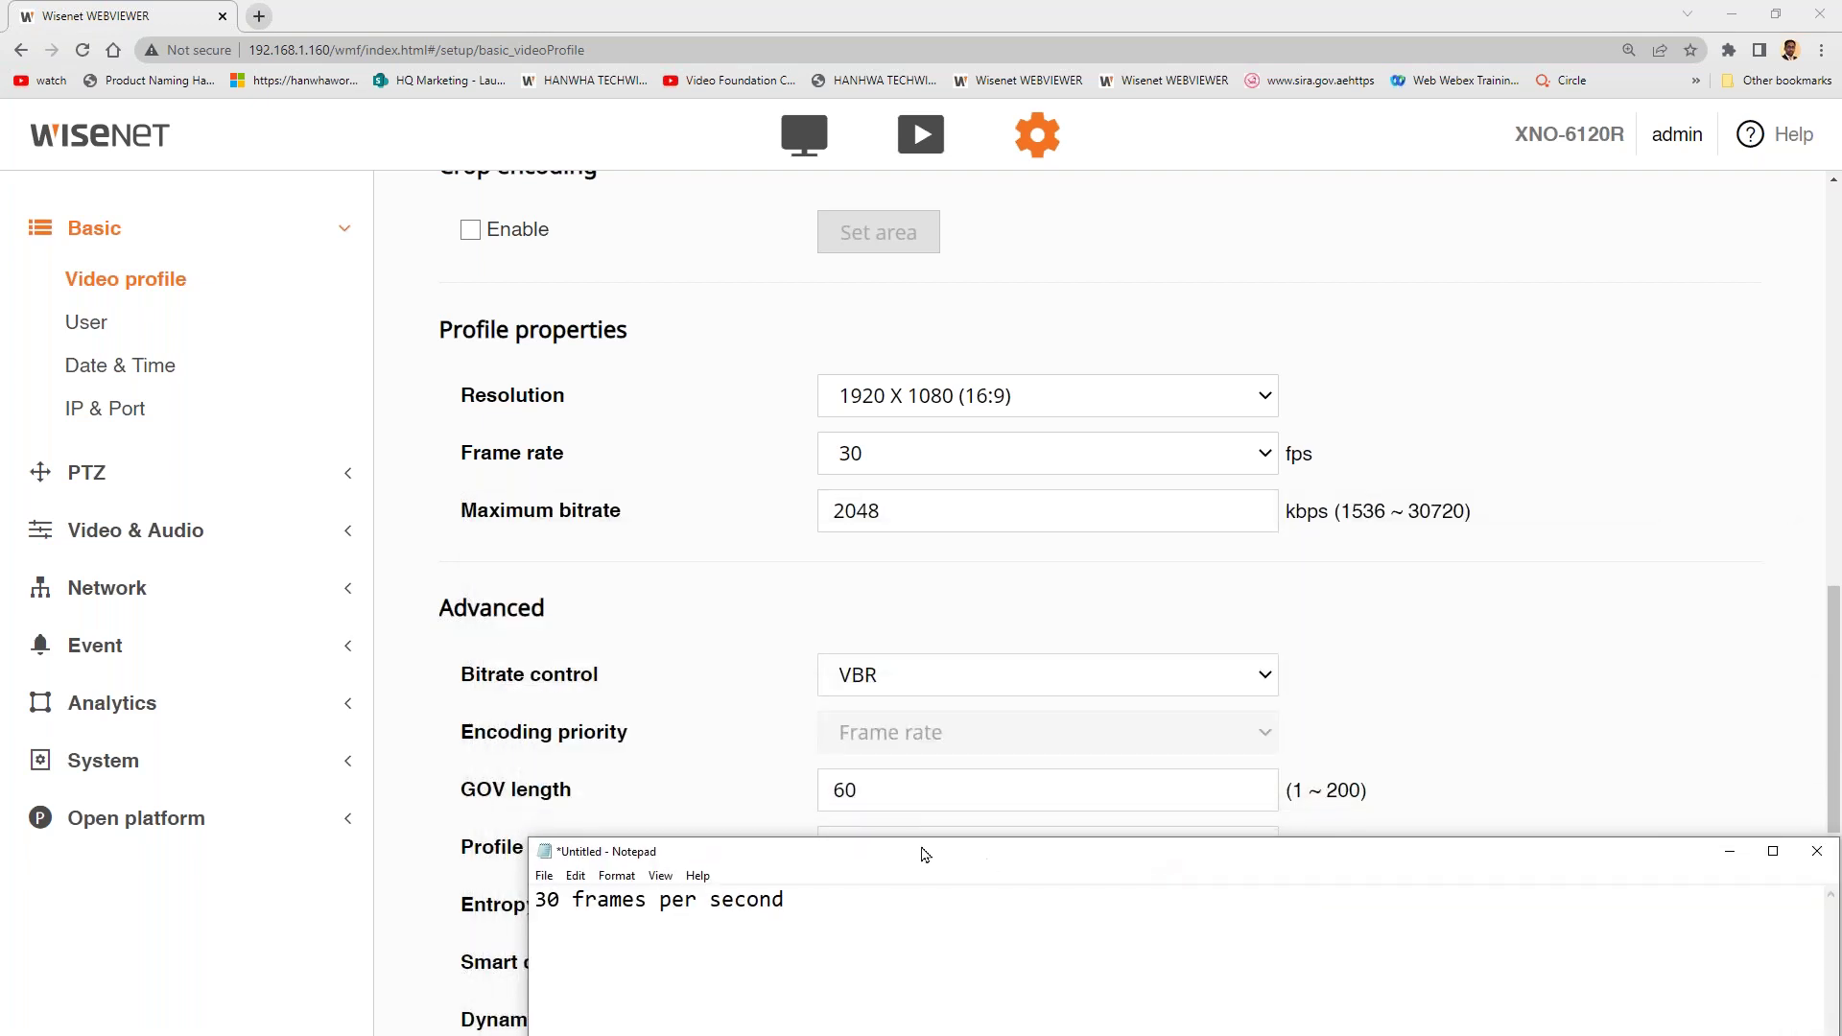
{"action": "left_click_drag", "start_coordinate": [887, 852], "coordinate": [870, 443]}
Step: Add the line 'it will 1 I FRAME or KEY FRAME for EVERY 60 P FRAME', then return to the browser
{"action": "key", "text": "Return"}
{"action": "type", "text": "it will 1 x"}
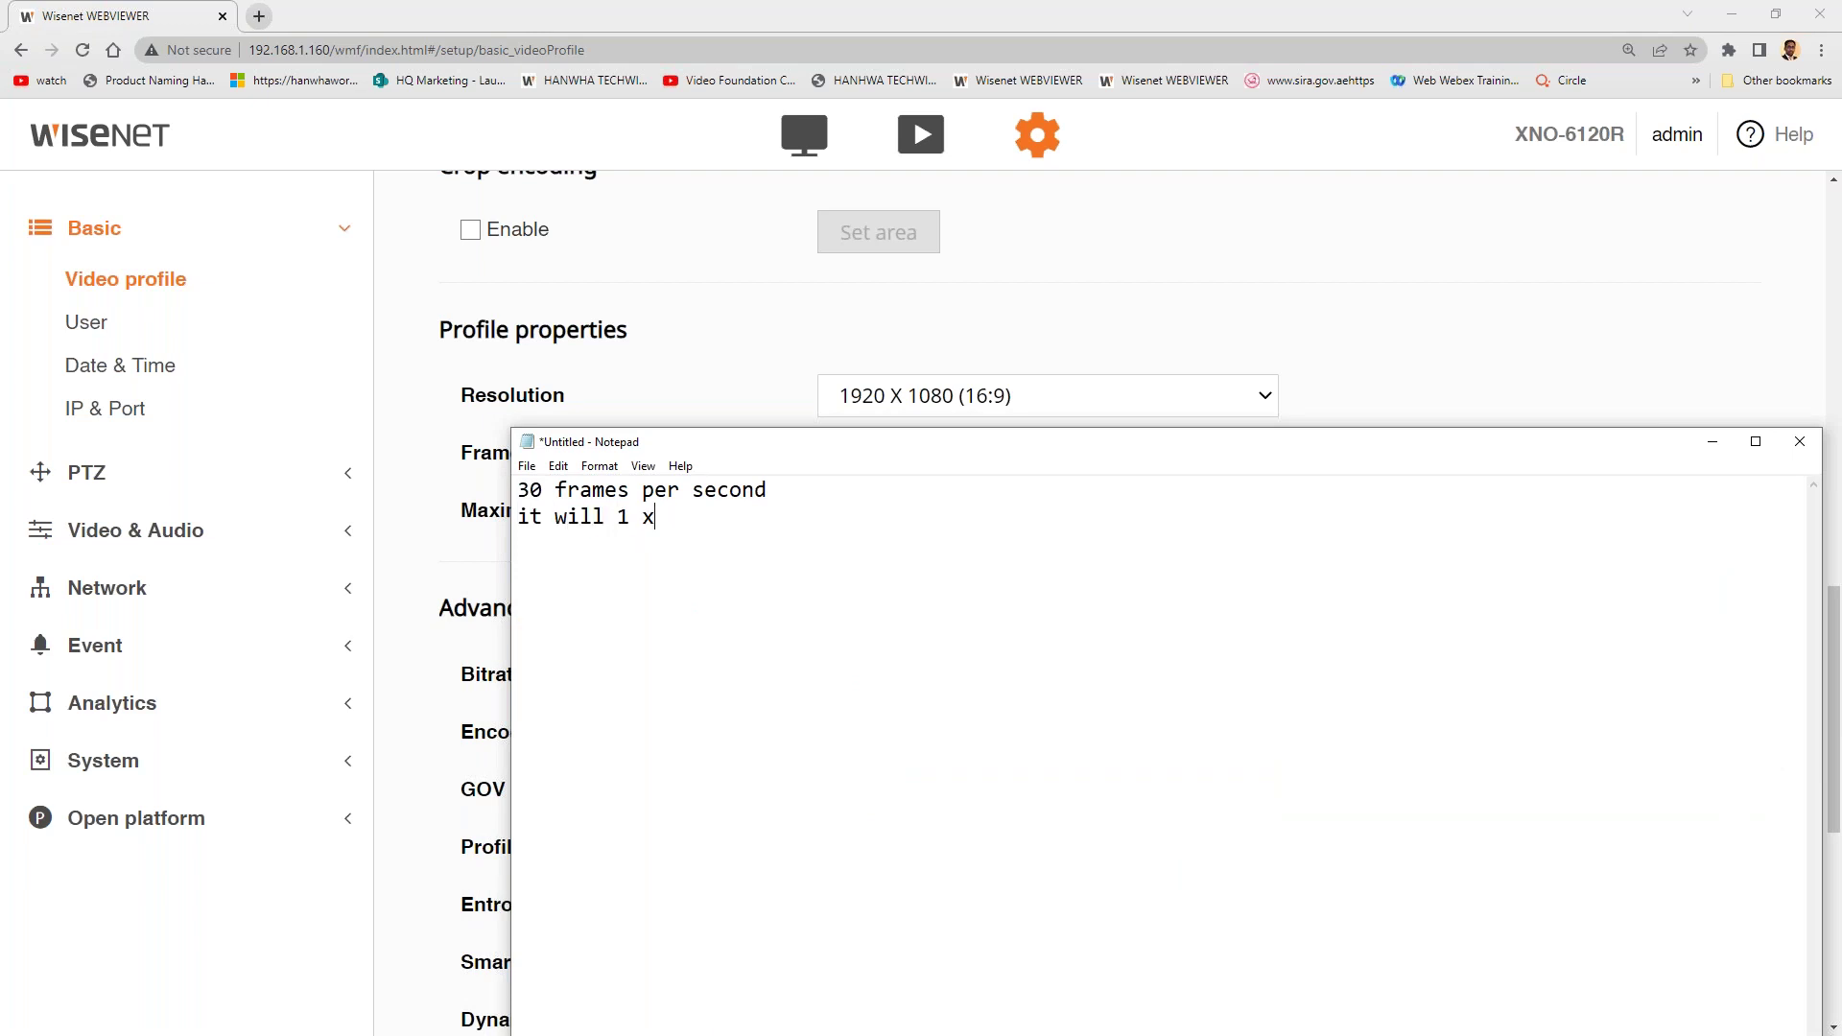
{"action": "key", "text": "BackSpace"}
{"action": "type", "text": "I FRAME o"}
{"action": "type", "text": "r or KEY FRAME "}
{"action": "type", "text": "for EVERY 5"}
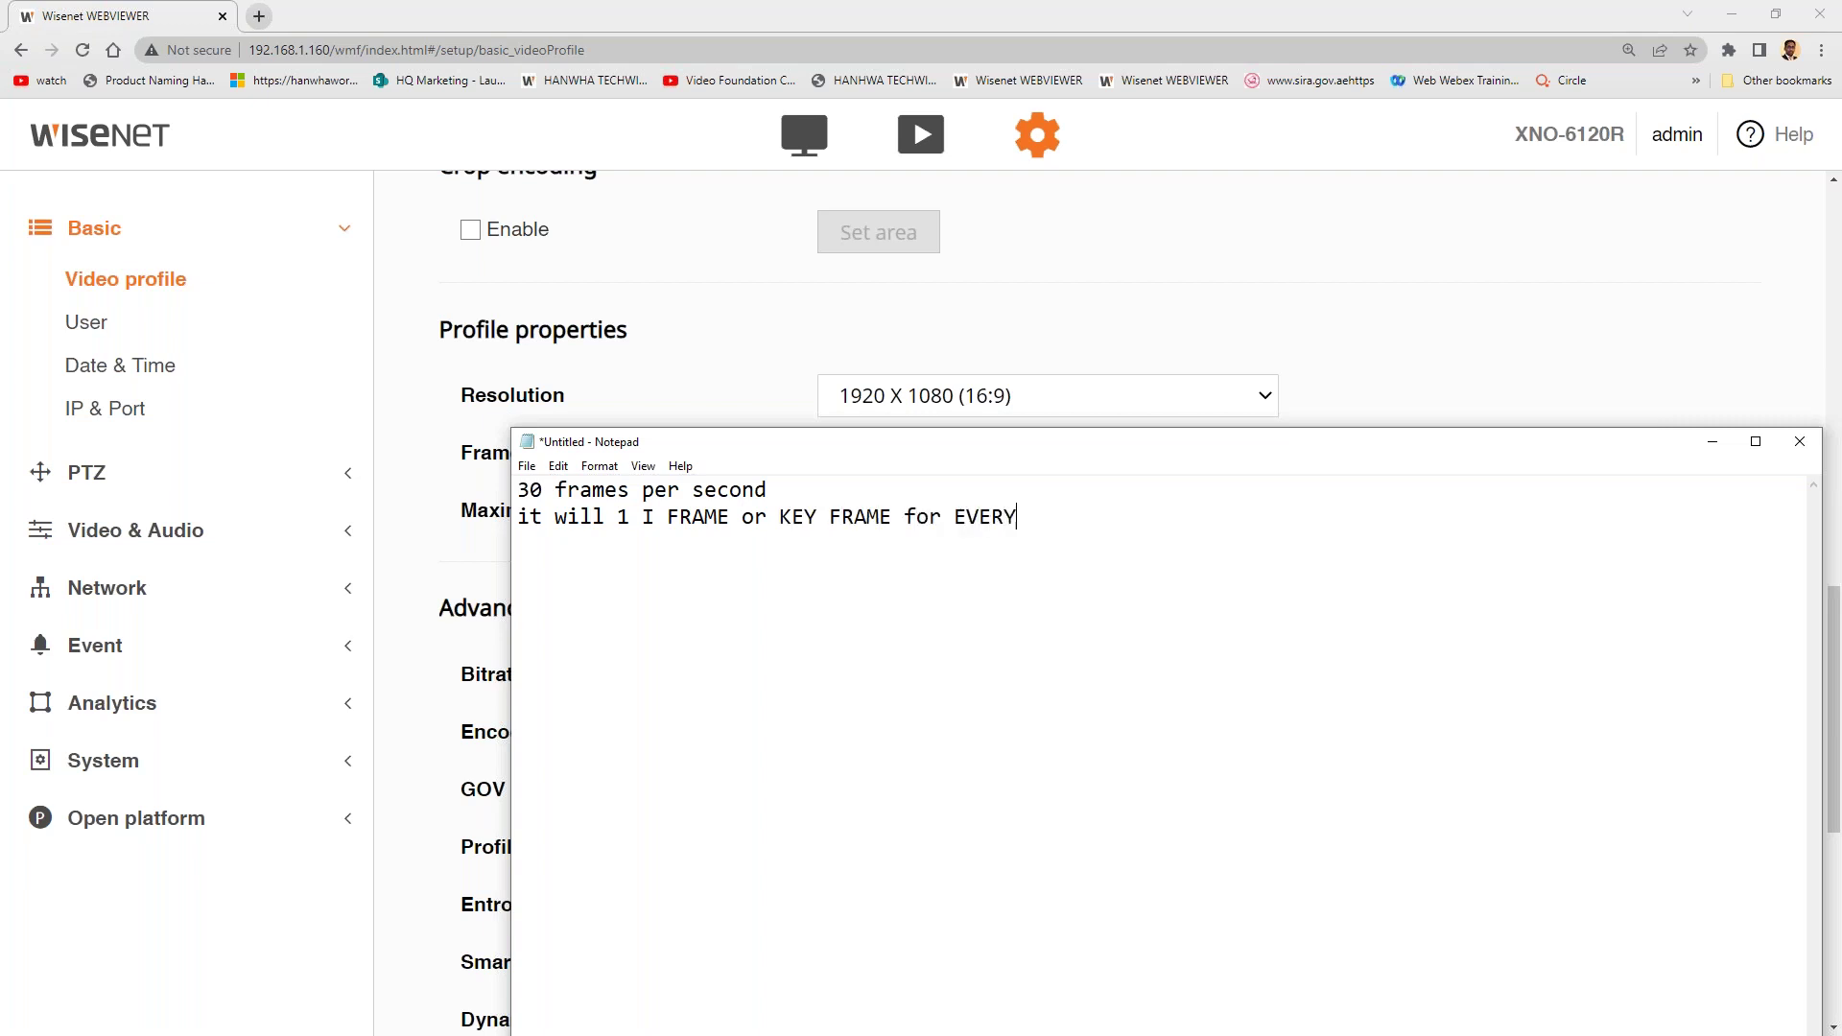
{"action": "key", "text": "BackSpace"}
{"action": "type", "text": "60 P S"}
{"action": "key", "text": "BackSpace"}
{"action": "type", "text": "FRAME"}
{"action": "key", "text": "alt+Tab"}
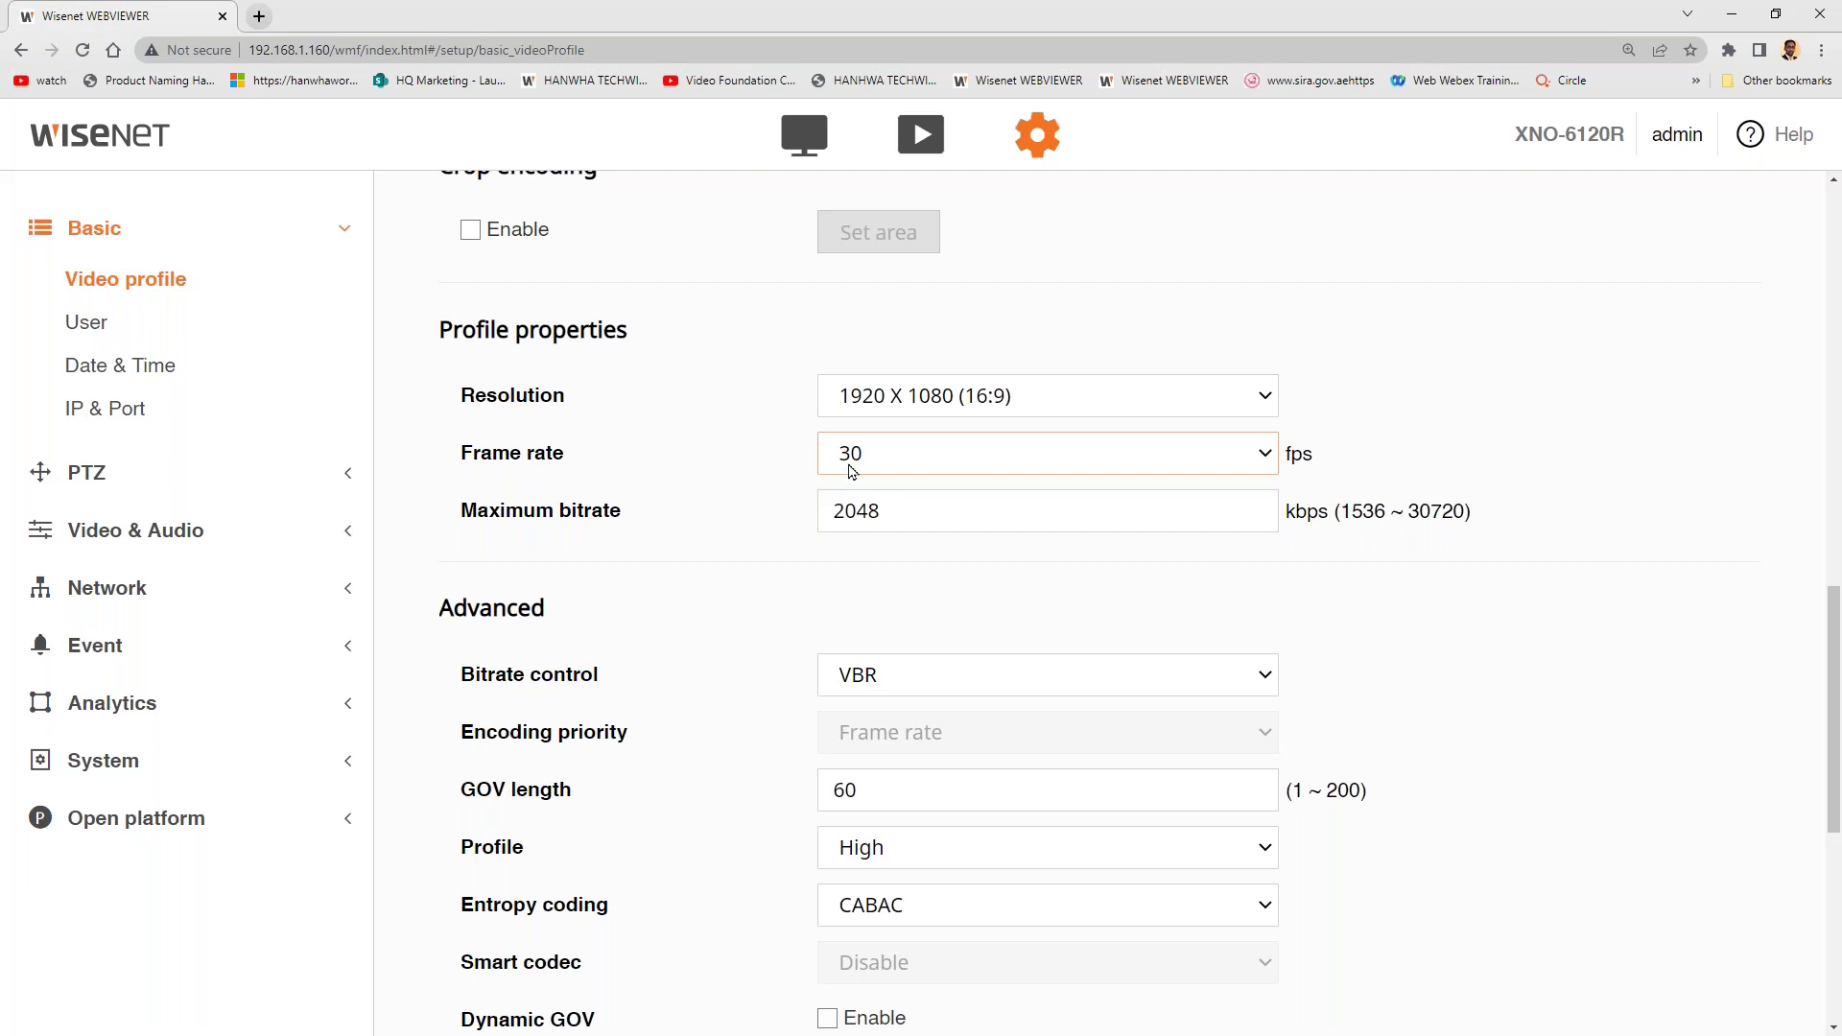
Step: Set Frame rate to 20 fps and try GOV lengths of 20, then 40
{"action": "left_click", "coordinate": [855, 465]}
{"action": "left_click", "coordinate": [880, 775]}
{"action": "double_click", "coordinate": [867, 788]}
{"action": "type", "text": "20"}
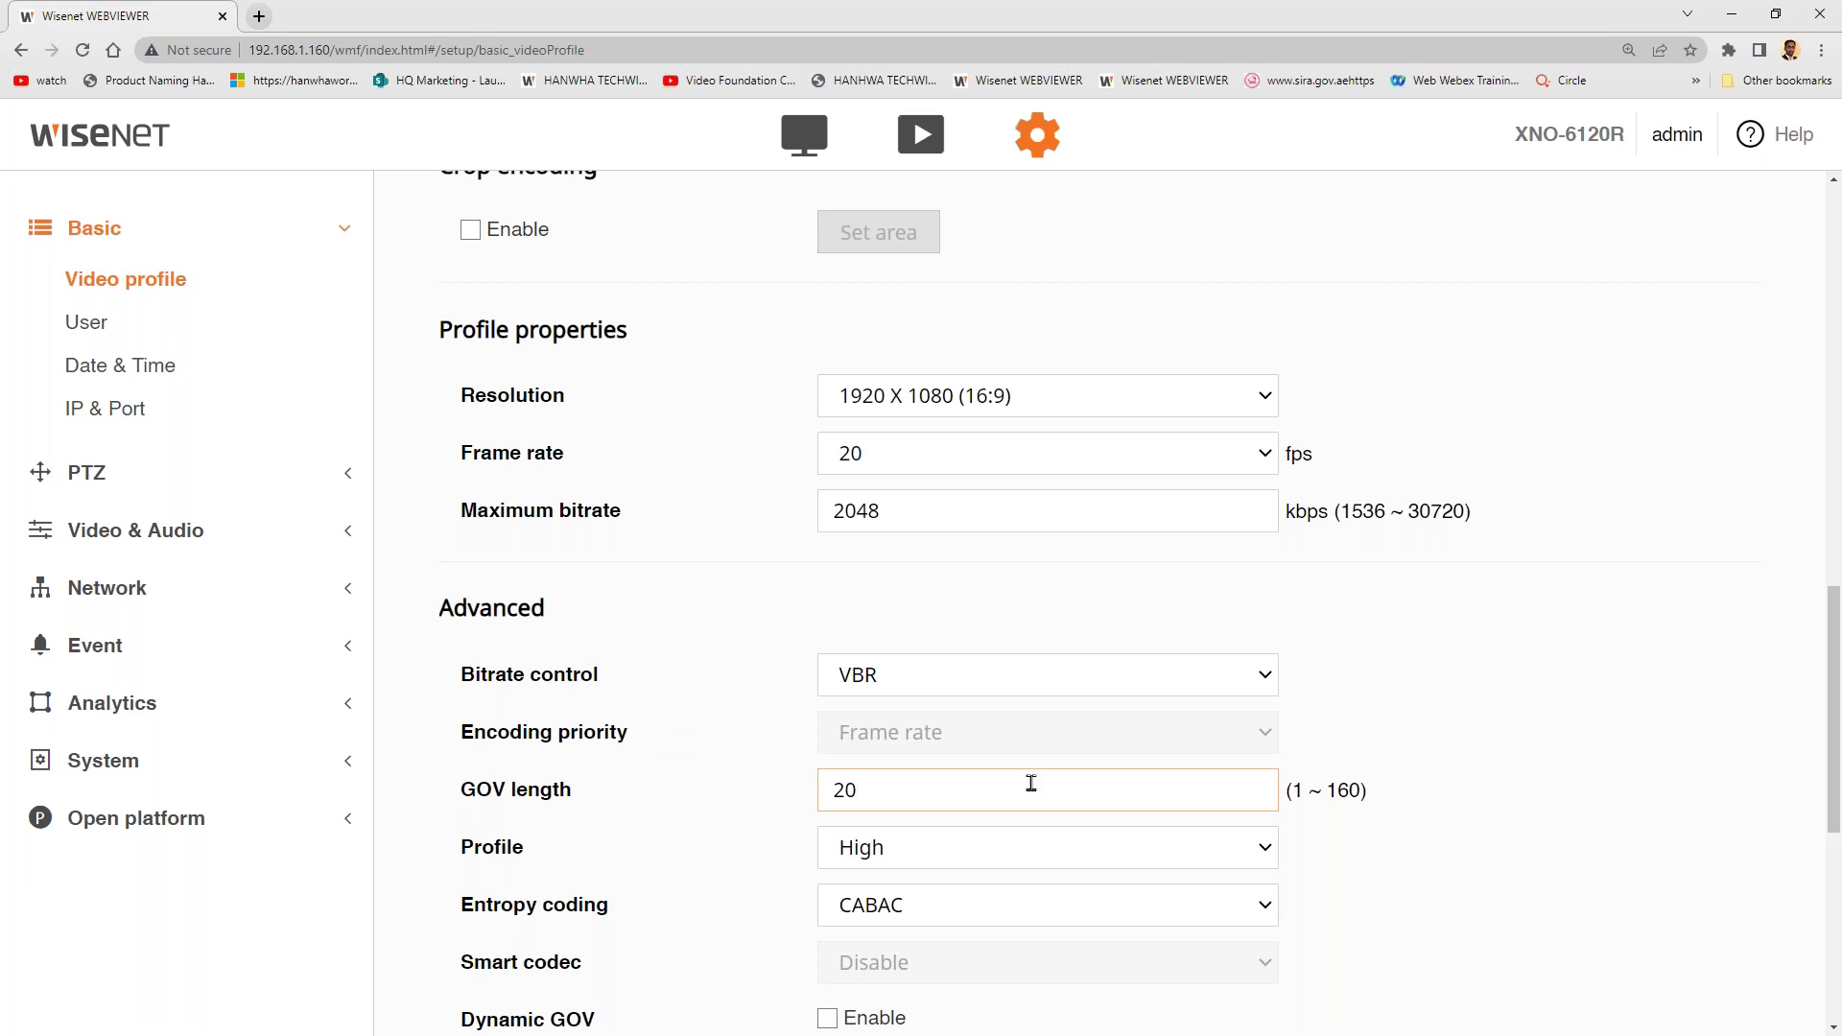
{"action": "key", "text": "BackSpace"}
{"action": "key", "text": "BackSpace"}
{"action": "type", "text": "40"}
{"action": "left_click", "coordinate": [744, 681]}
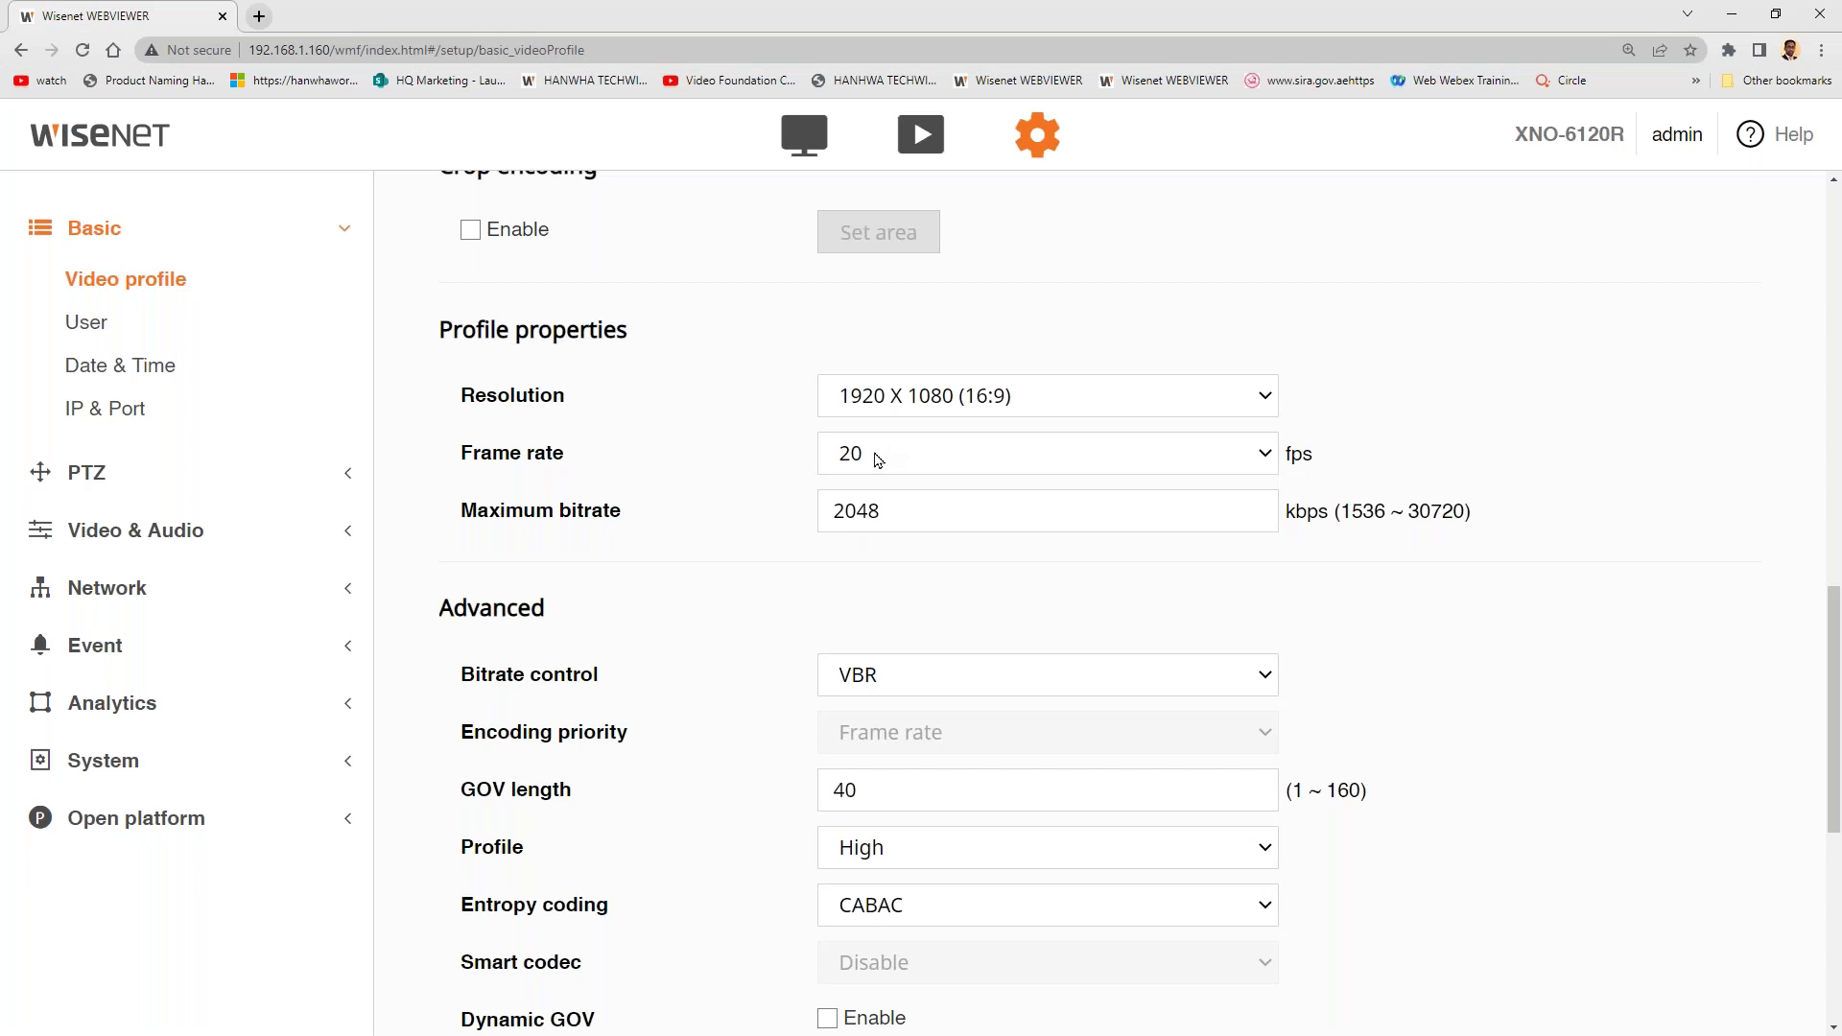
Step: Return Frame rate to 30 fps and set GOV length to 1
{"action": "left_click", "coordinate": [876, 460]}
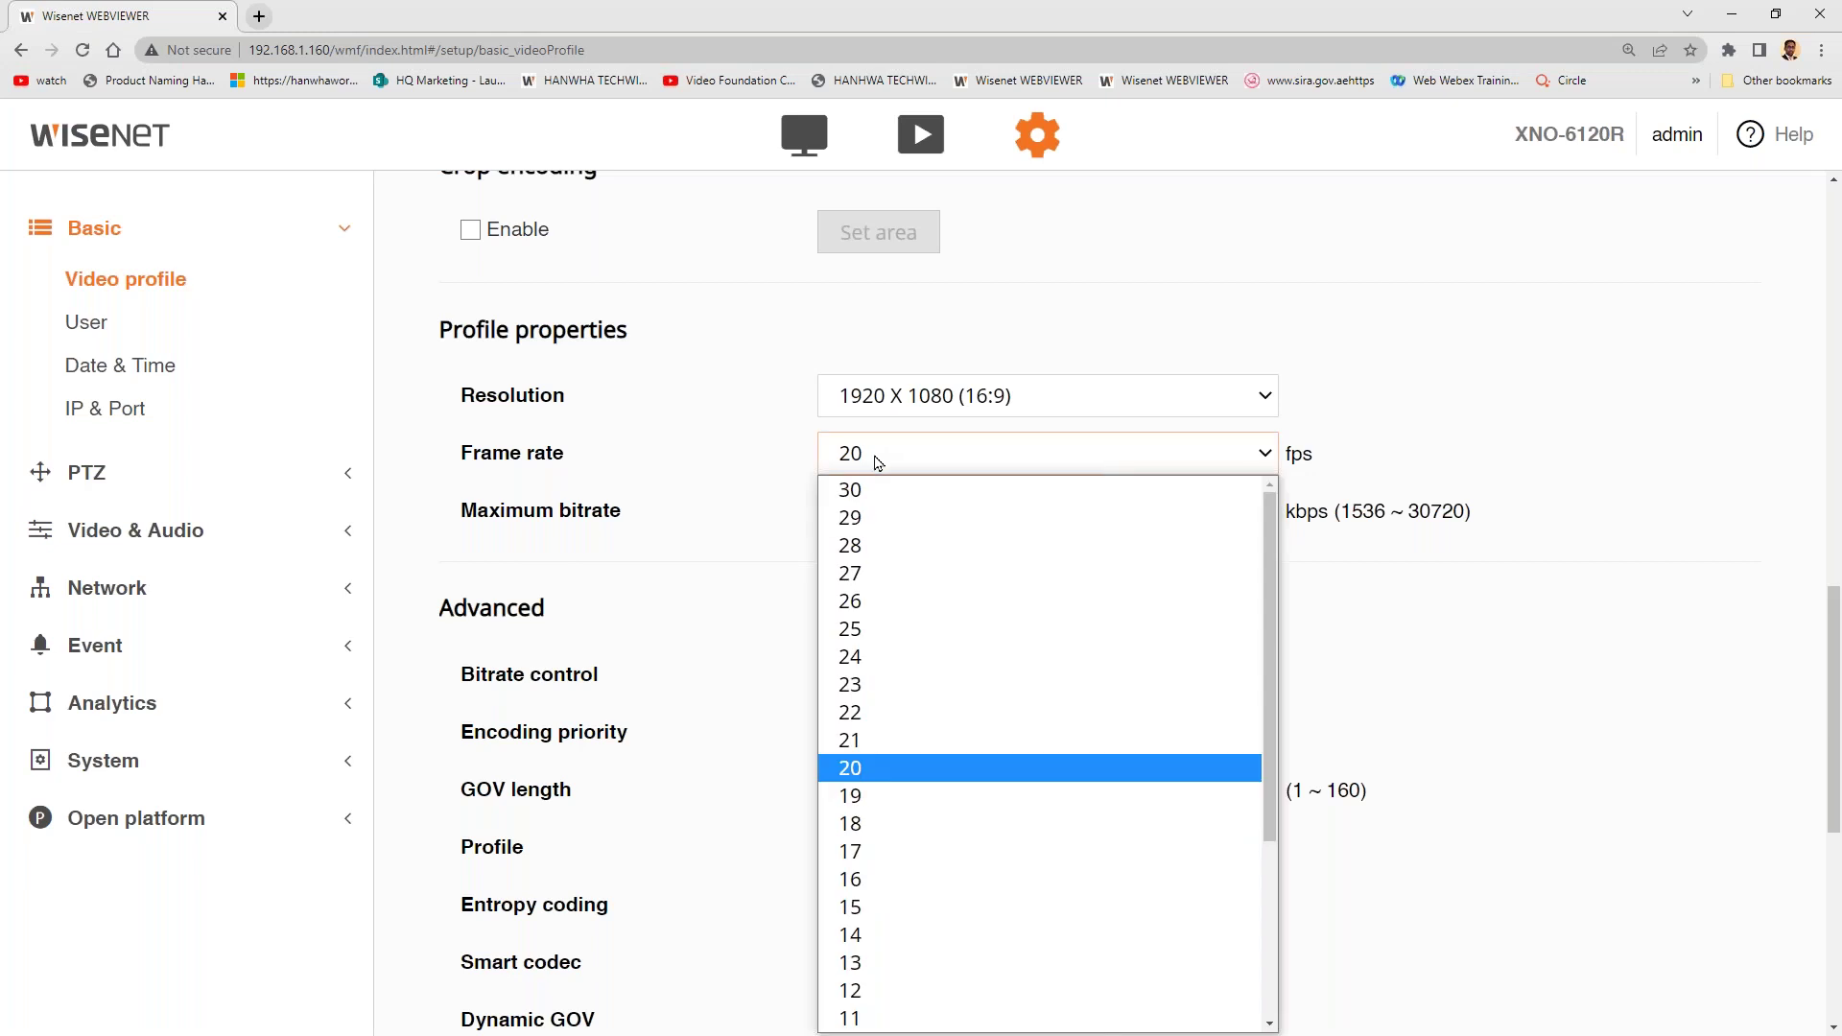
{"action": "key", "text": "Escape"}
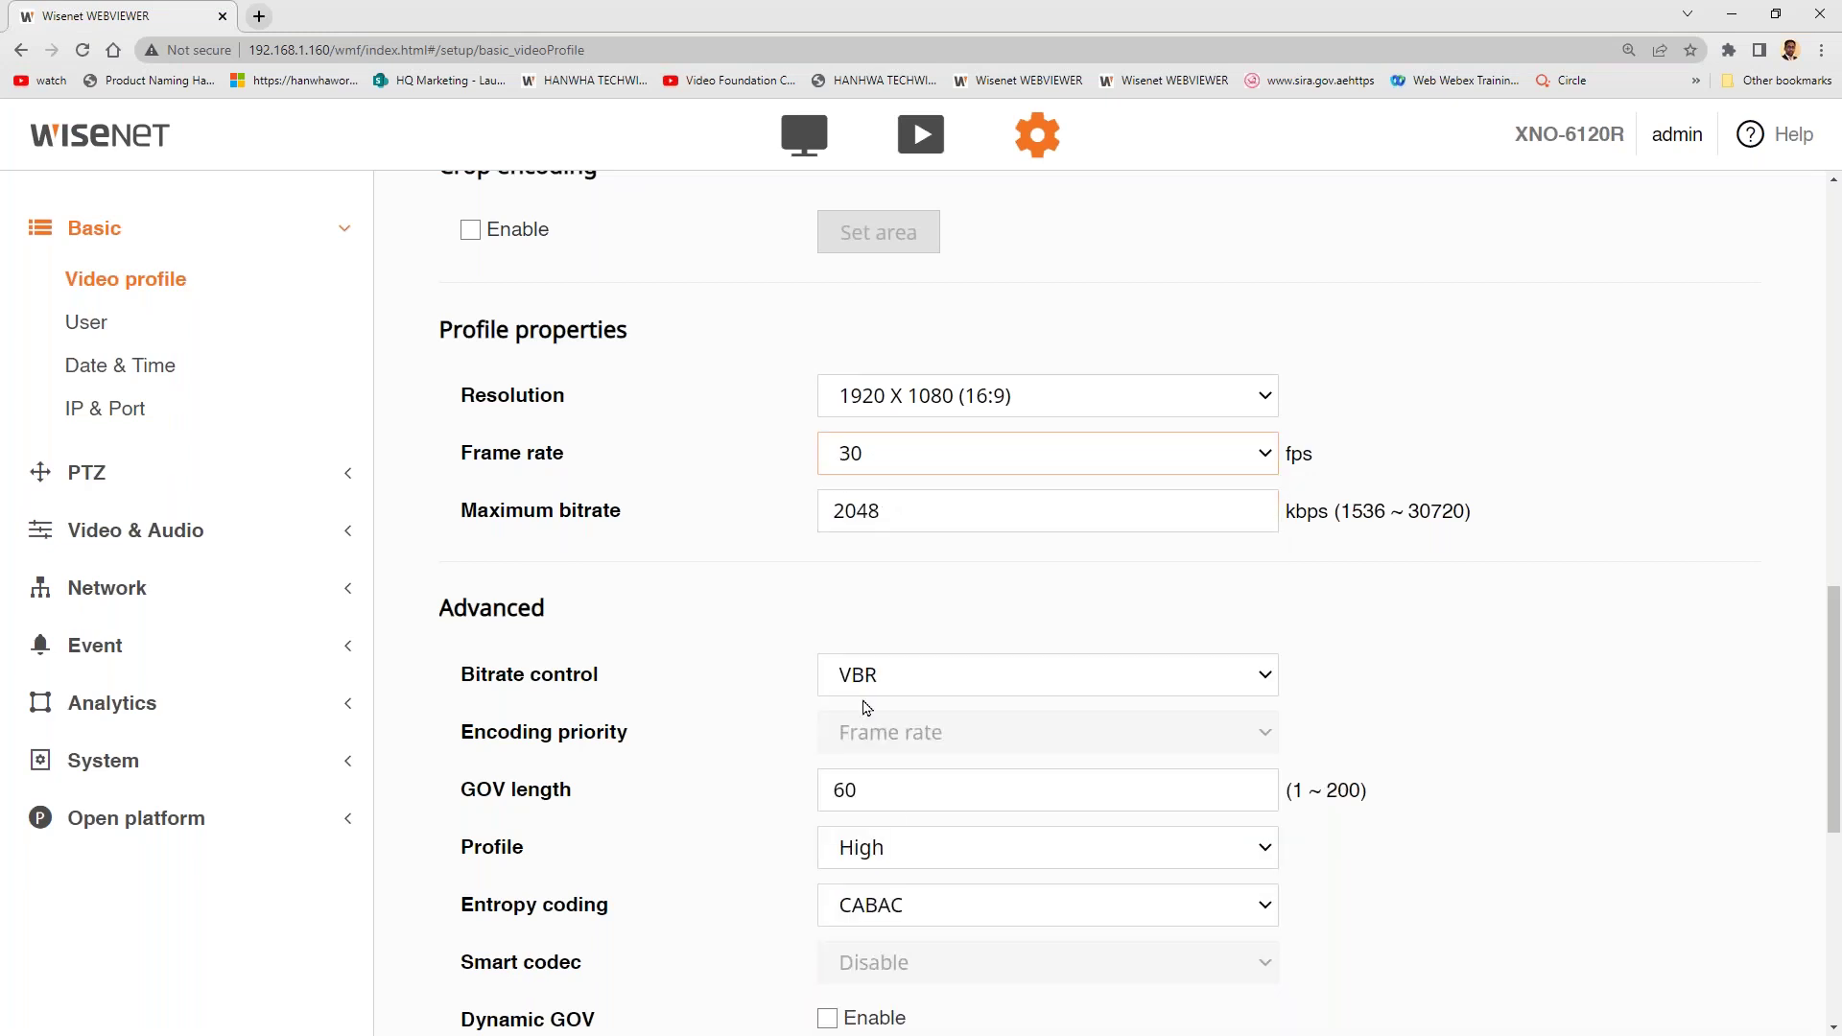
{"action": "double_click", "coordinate": [892, 792]}
{"action": "type", "text": "1"}
{"action": "left_click", "coordinate": [734, 840]}
{"action": "double_click", "coordinate": [889, 781]}
Step: Enter GOV length 60 and scroll down to review the Dynamic GOV option
{"action": "type", "text": "60"}
{"action": "scroll", "coordinate": [687, 748], "scroll_direction": "up", "scroll_amount": 8}
{"action": "scroll", "coordinate": [708, 693], "scroll_direction": "down", "scroll_amount": 6}
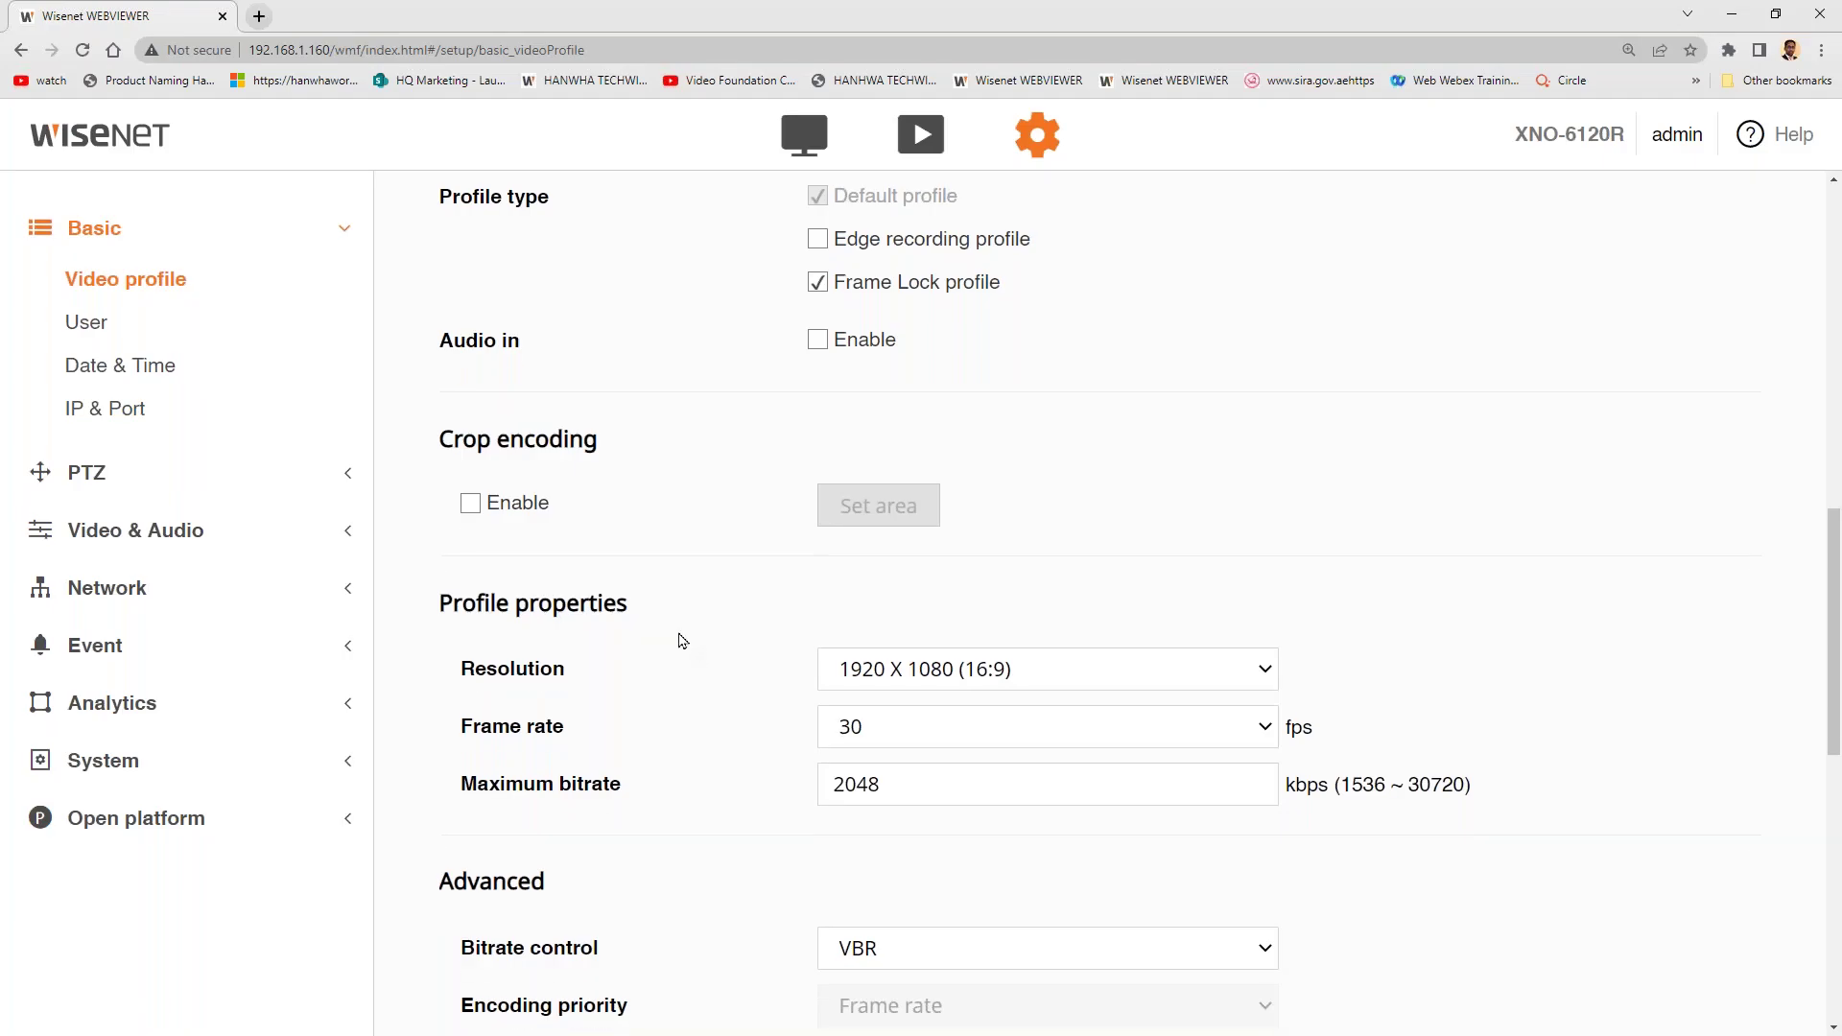
{"action": "scroll", "coordinate": [678, 637], "scroll_direction": "down", "scroll_amount": 2}
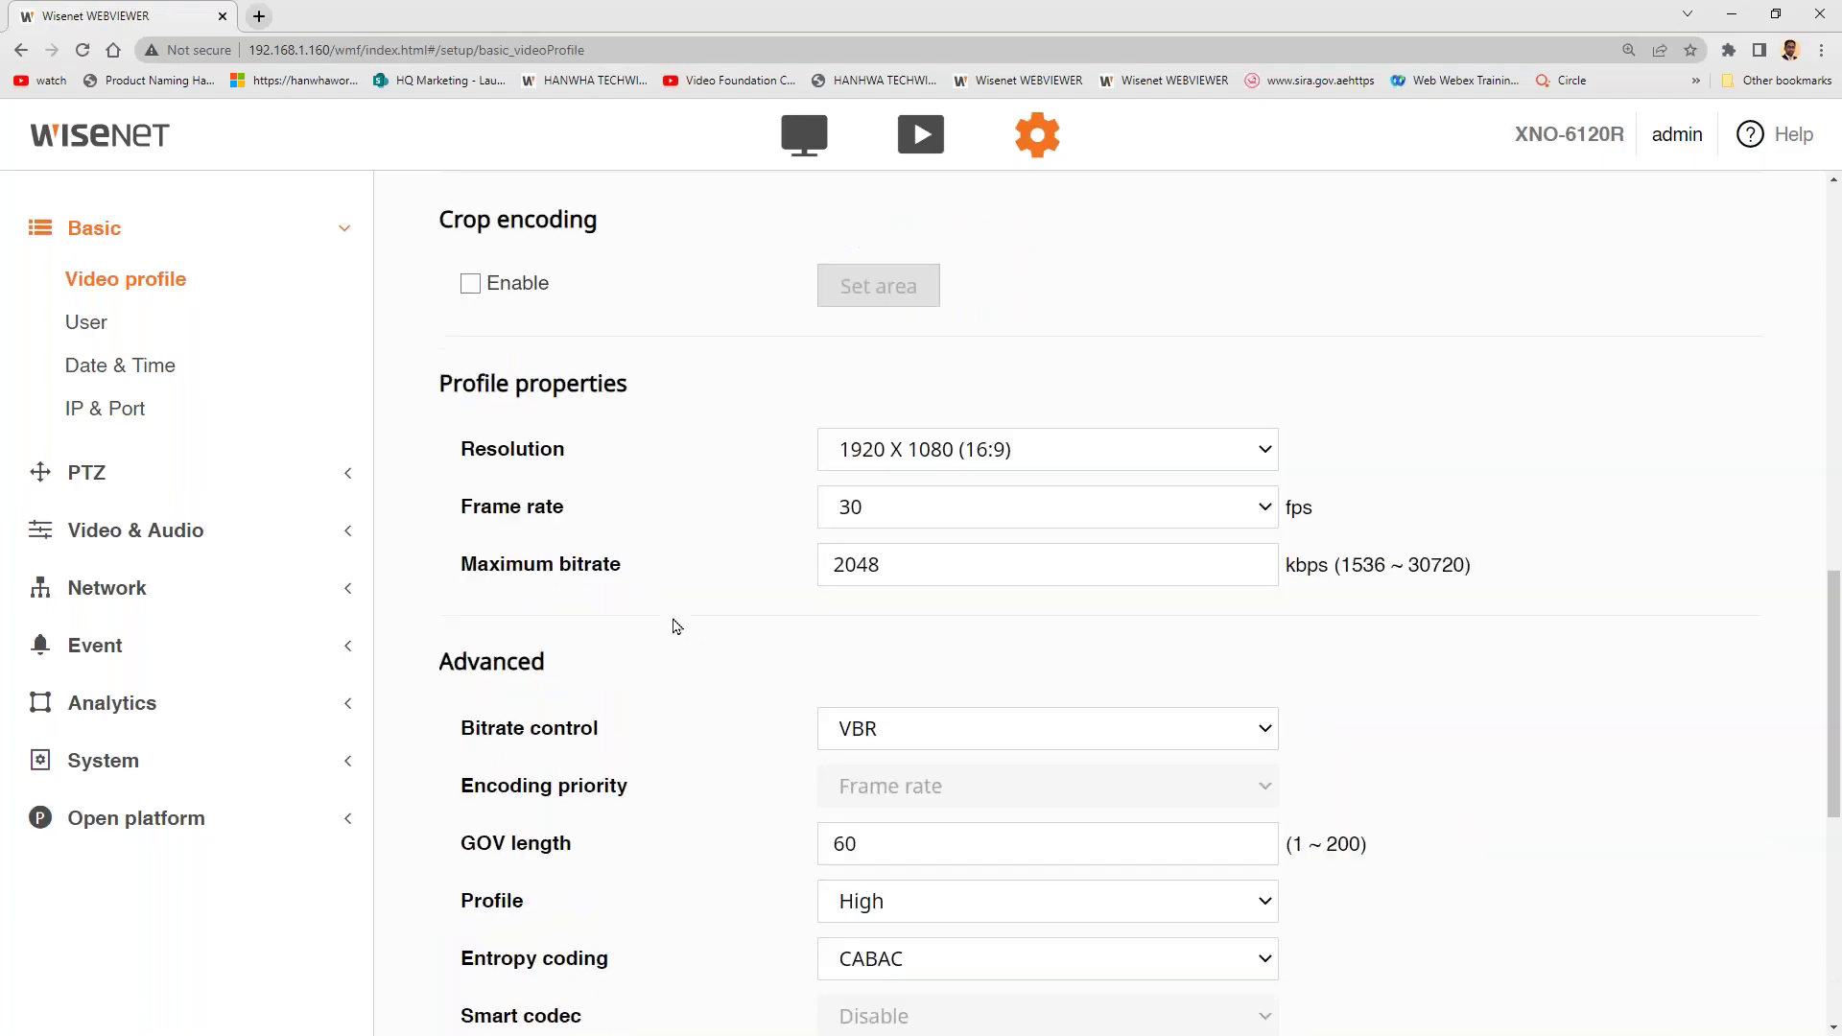
{"action": "scroll", "coordinate": [677, 627], "scroll_direction": "down", "scroll_amount": 2}
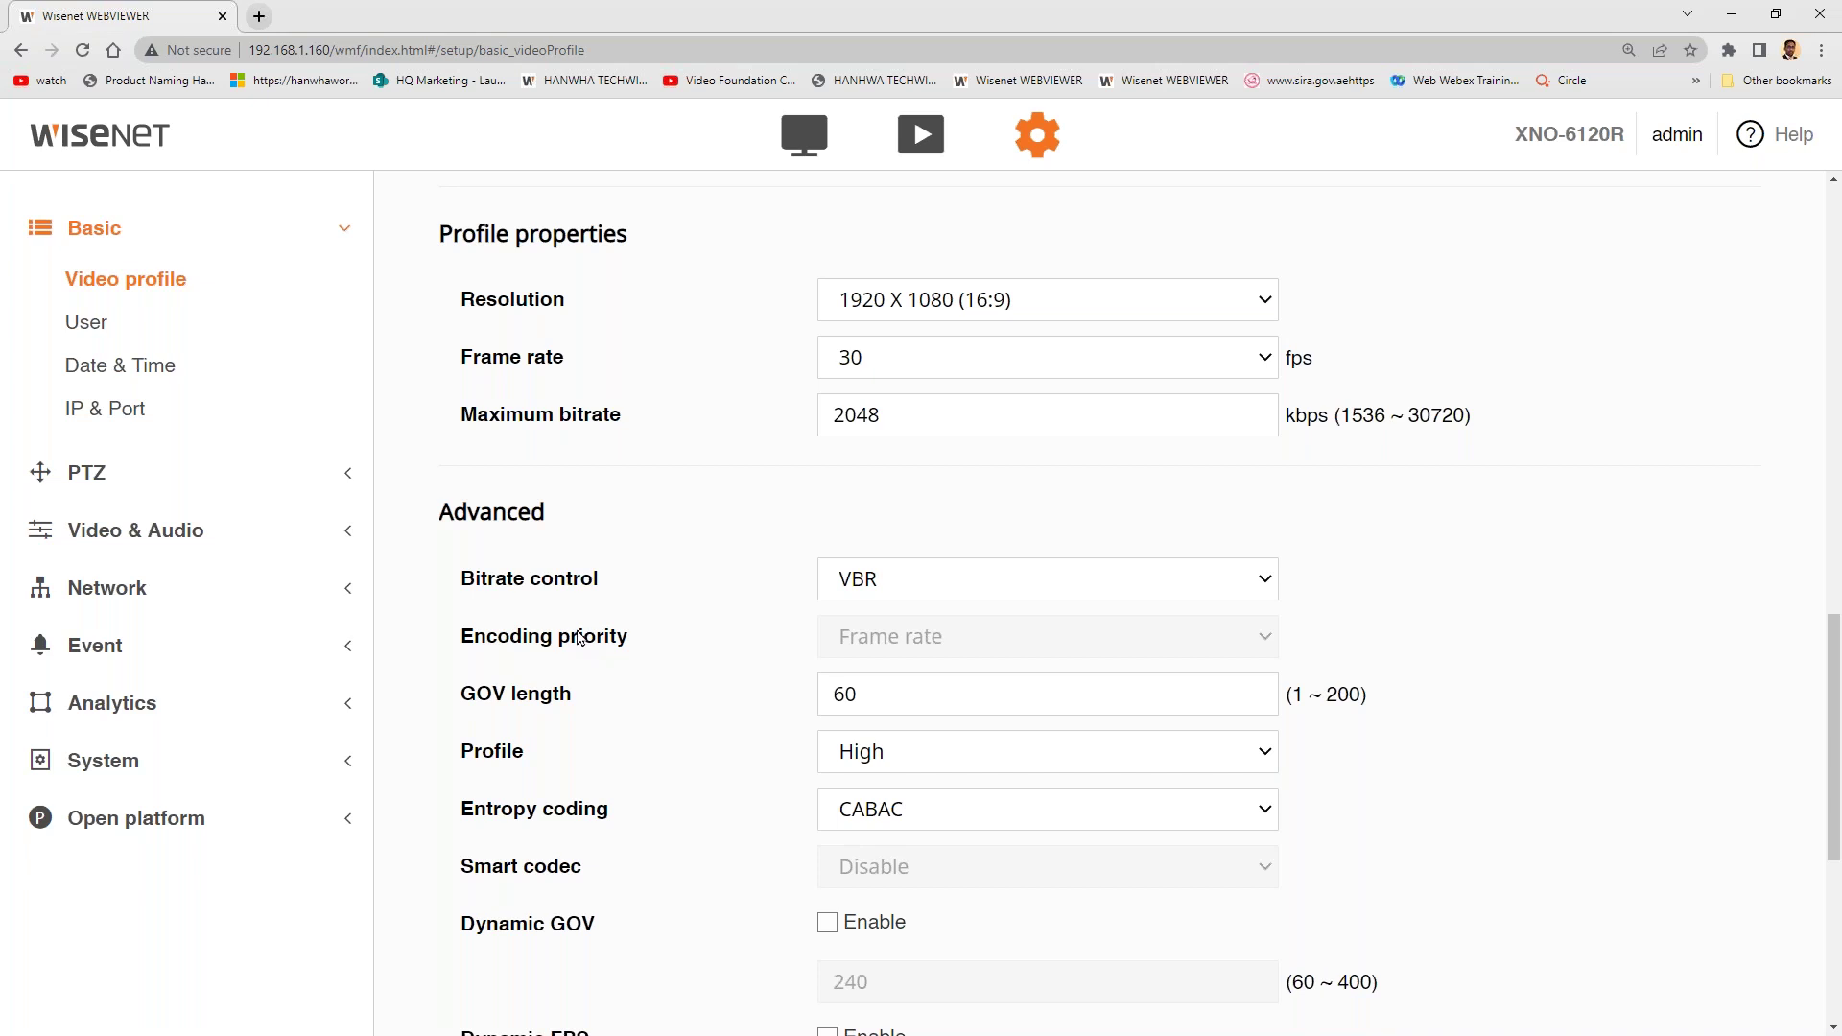
{"action": "scroll", "coordinate": [682, 712], "scroll_direction": "down", "scroll_amount": 1}
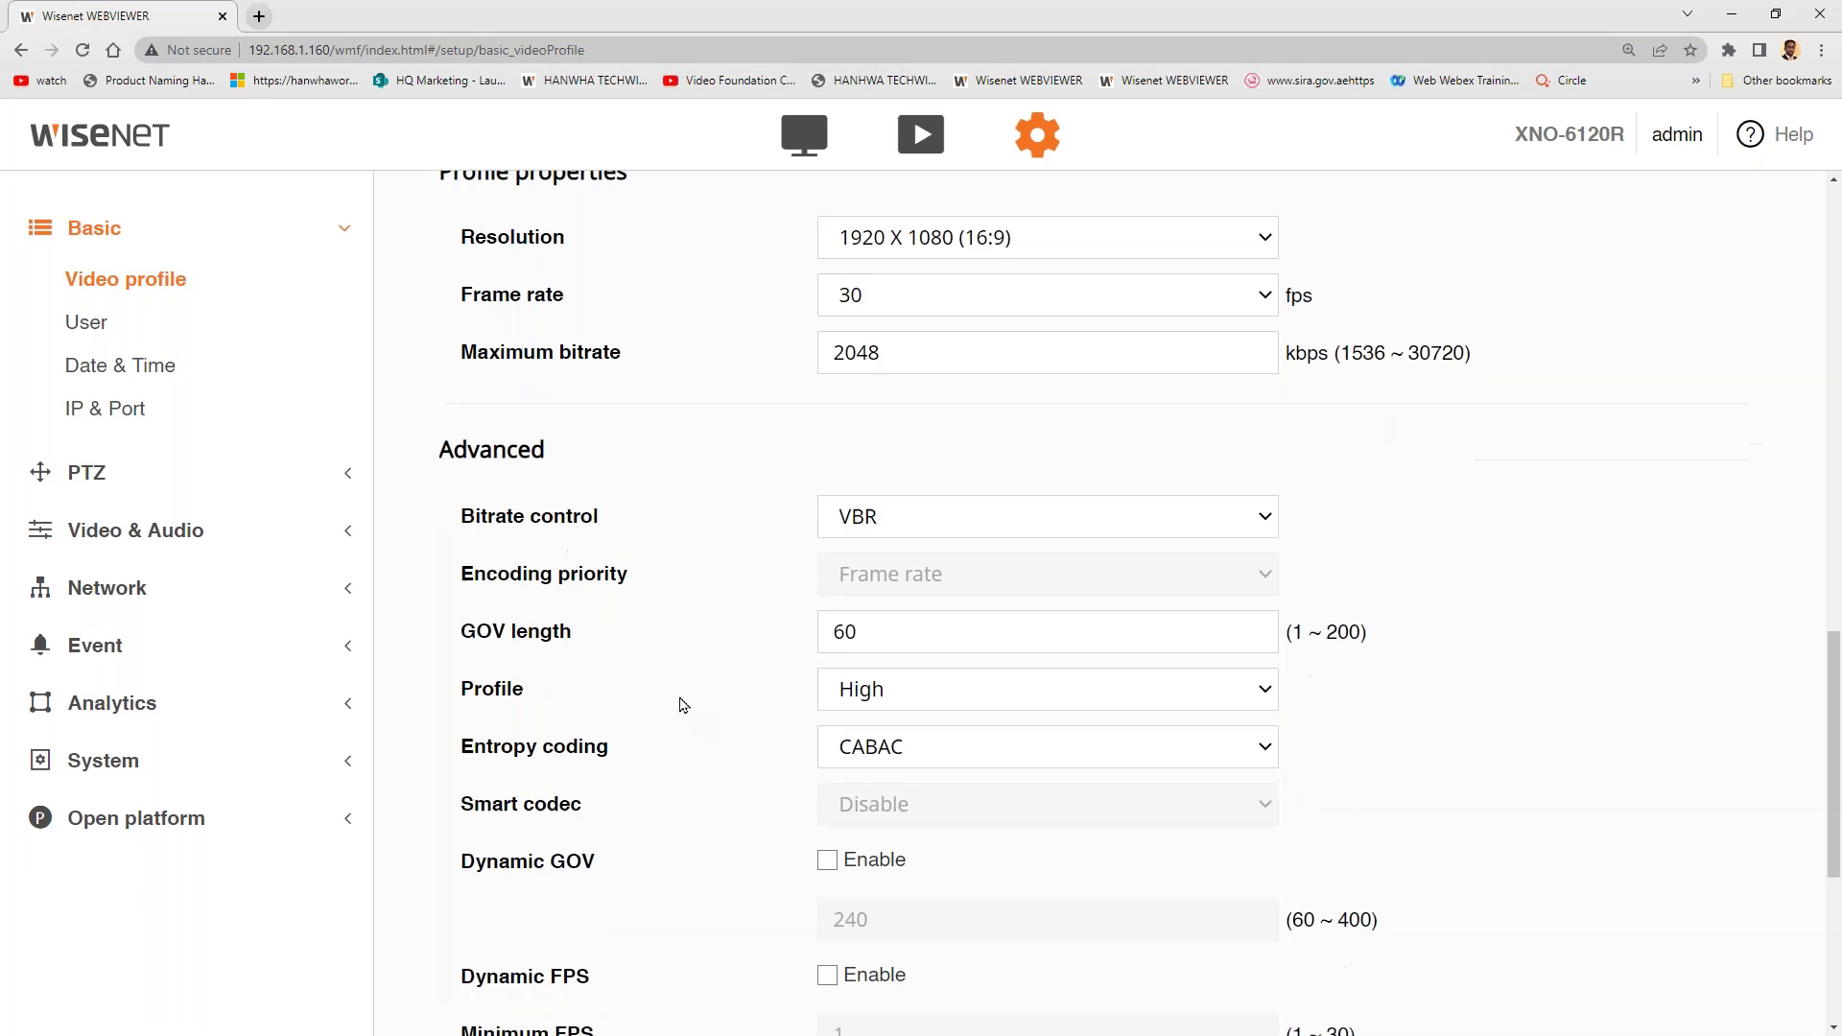
{"action": "scroll", "coordinate": [723, 547], "scroll_direction": "up", "scroll_amount": 2}
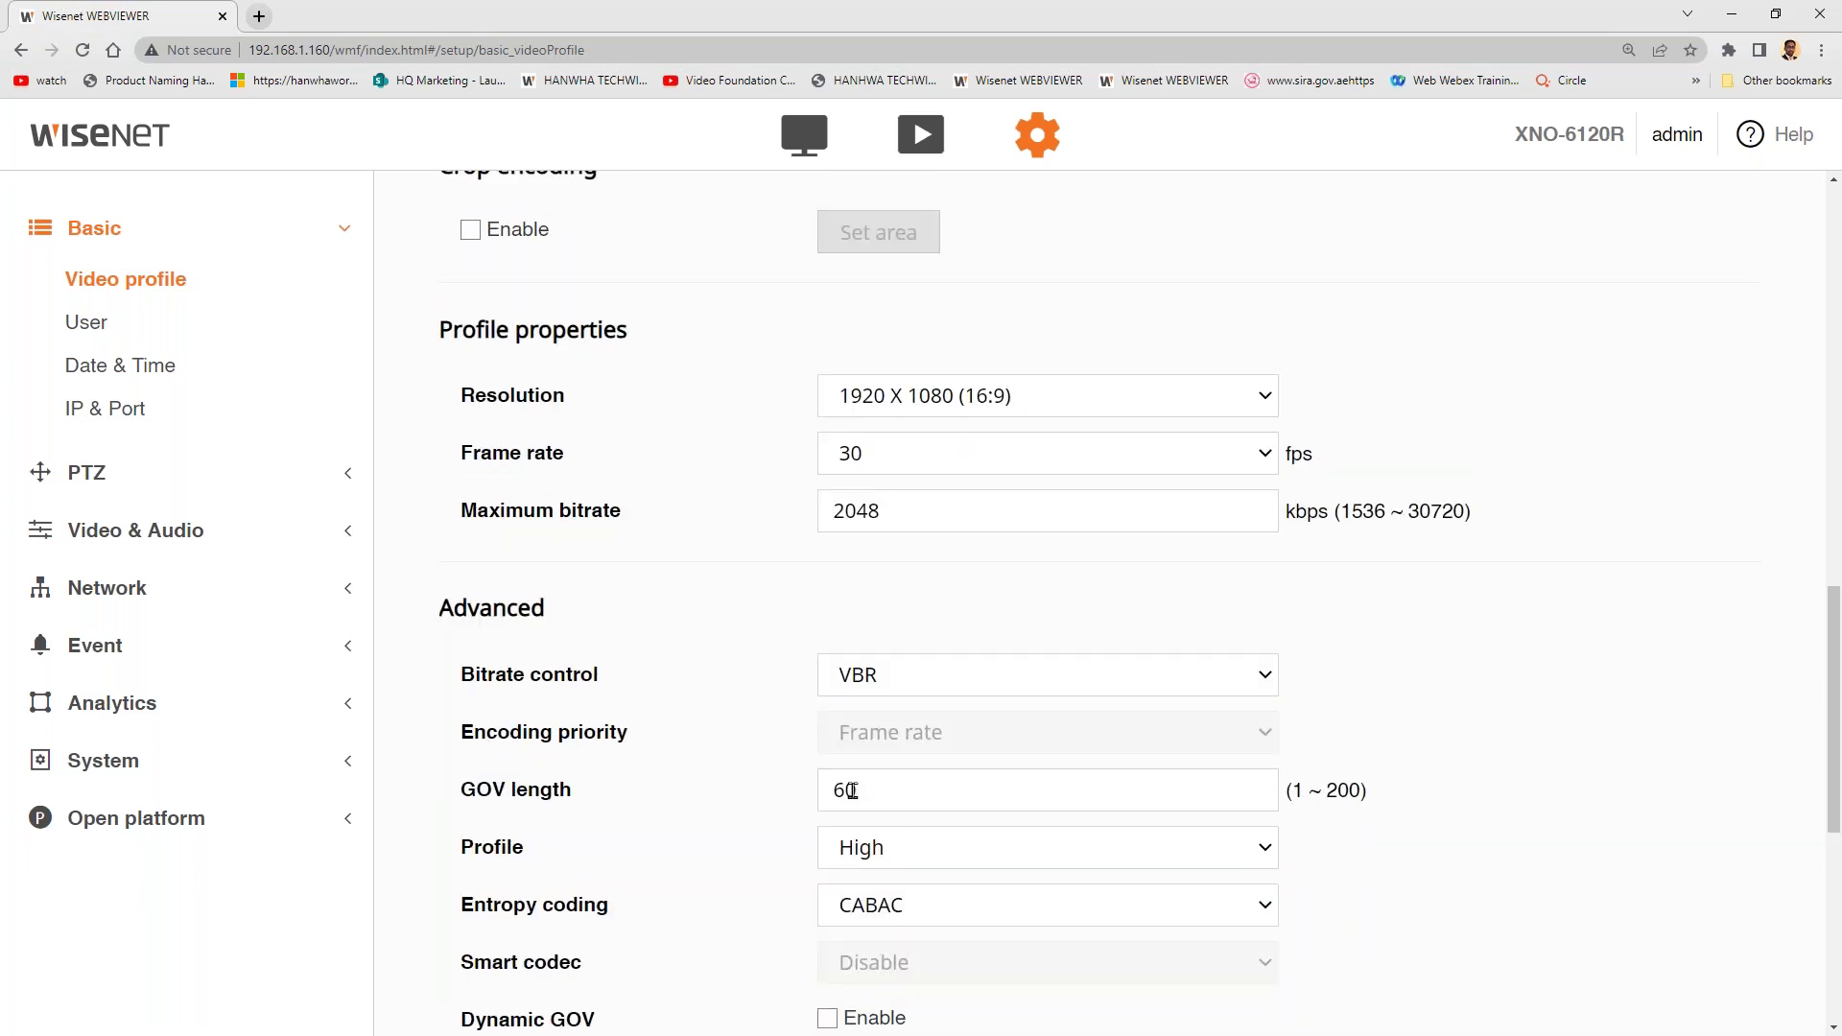
{"action": "left_click", "coordinate": [857, 785]}
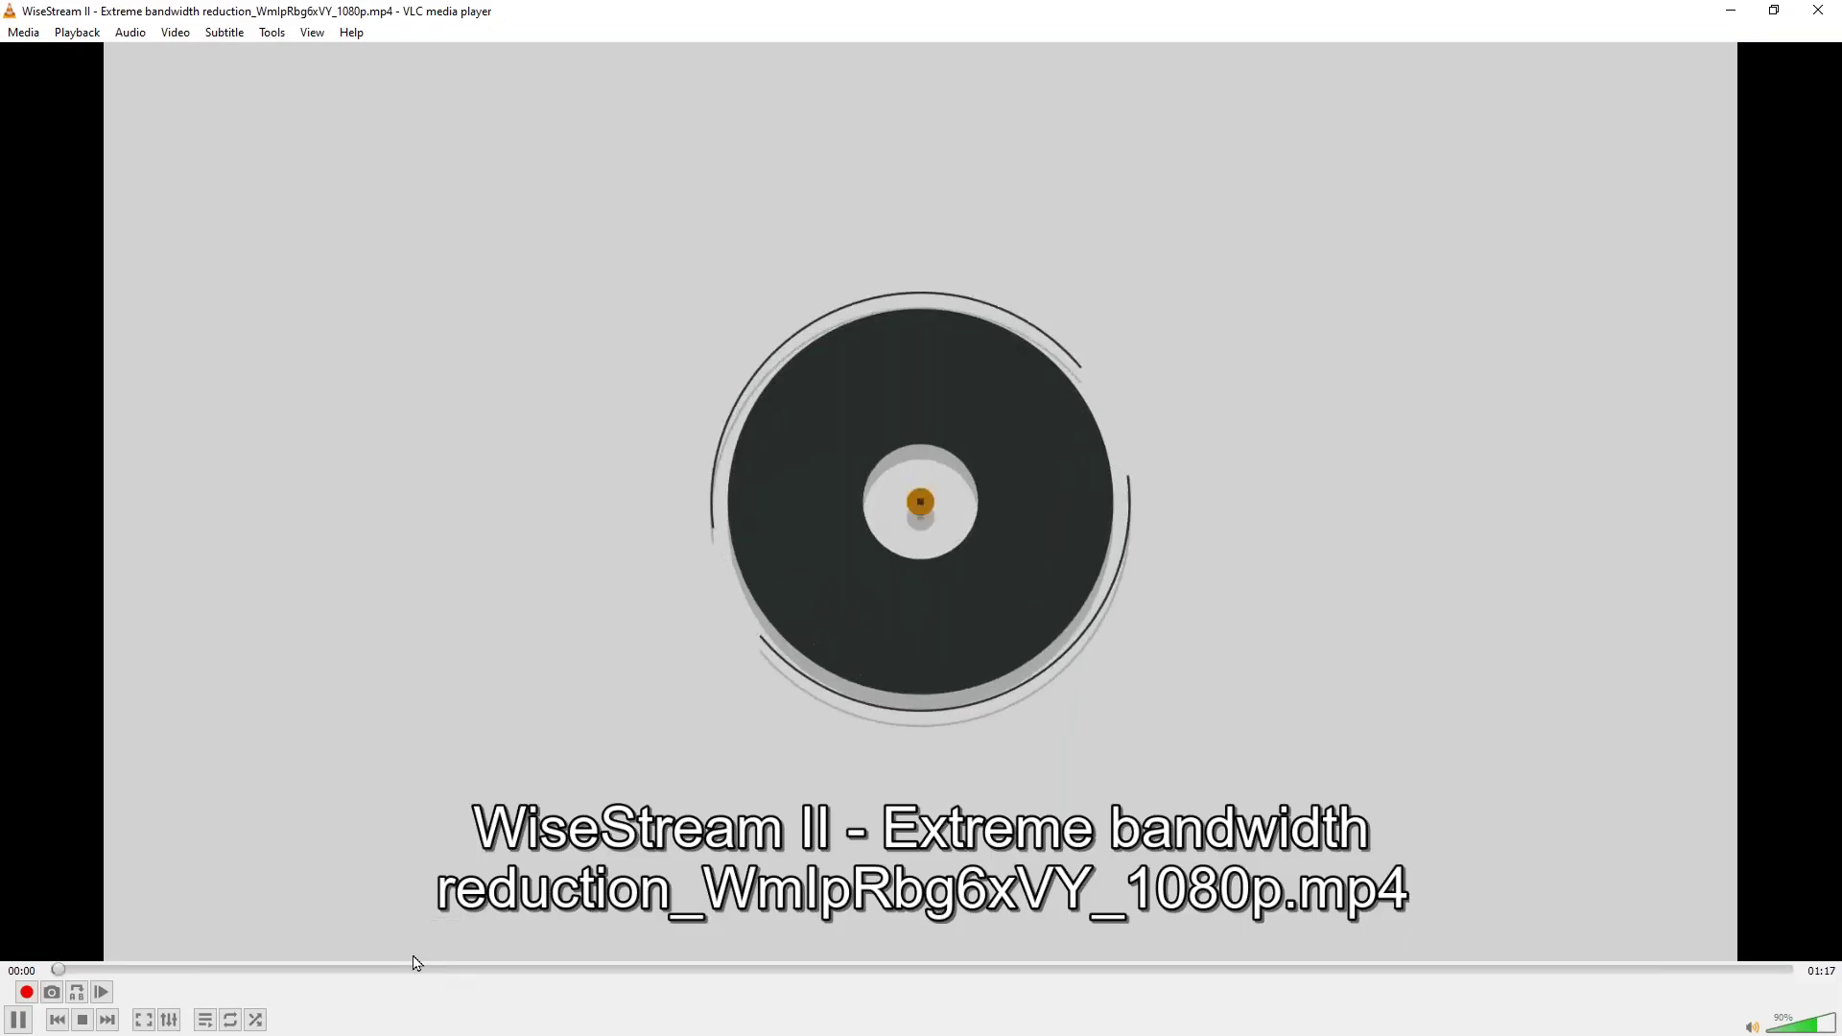
Step: Pause the WiseStream II video on the bitrate comparison near 00:33, then bring Notepad forward
{"action": "left_click_drag", "start_coordinate": [326, 969], "coordinate": [331, 979]}
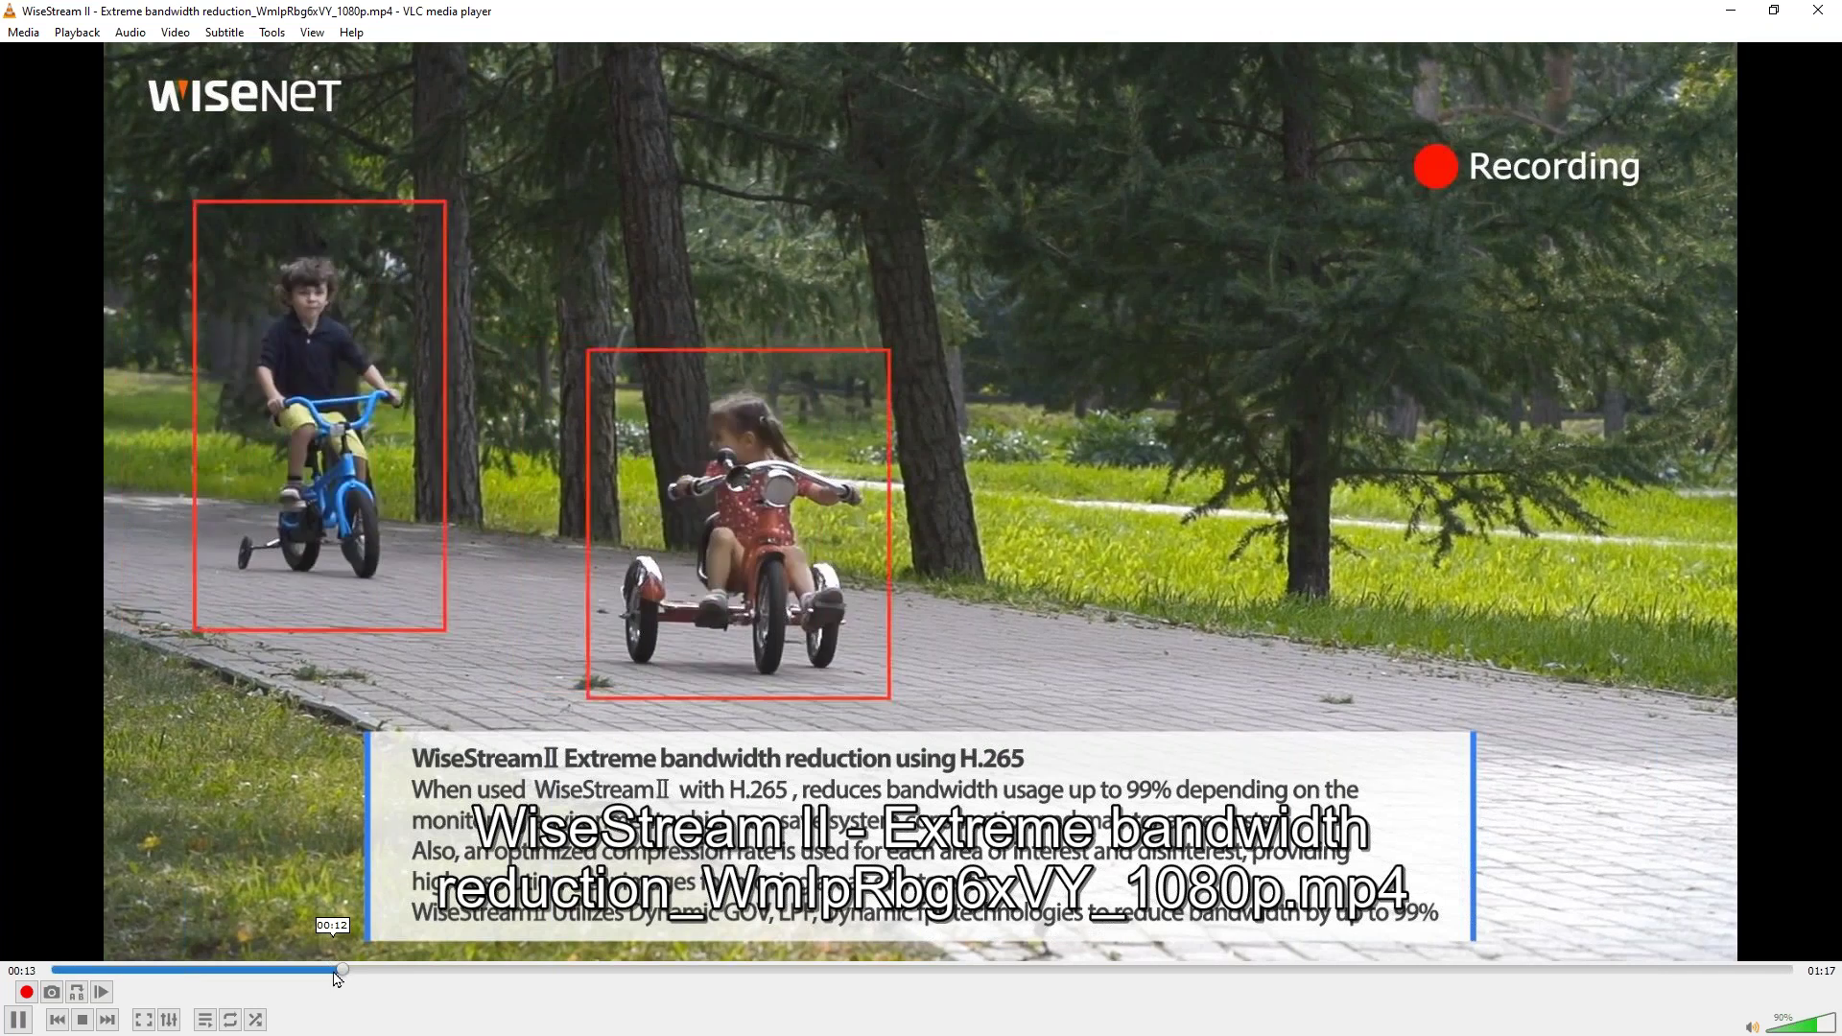
{"action": "left_click_drag", "start_coordinate": [403, 975], "coordinate": [755, 994]}
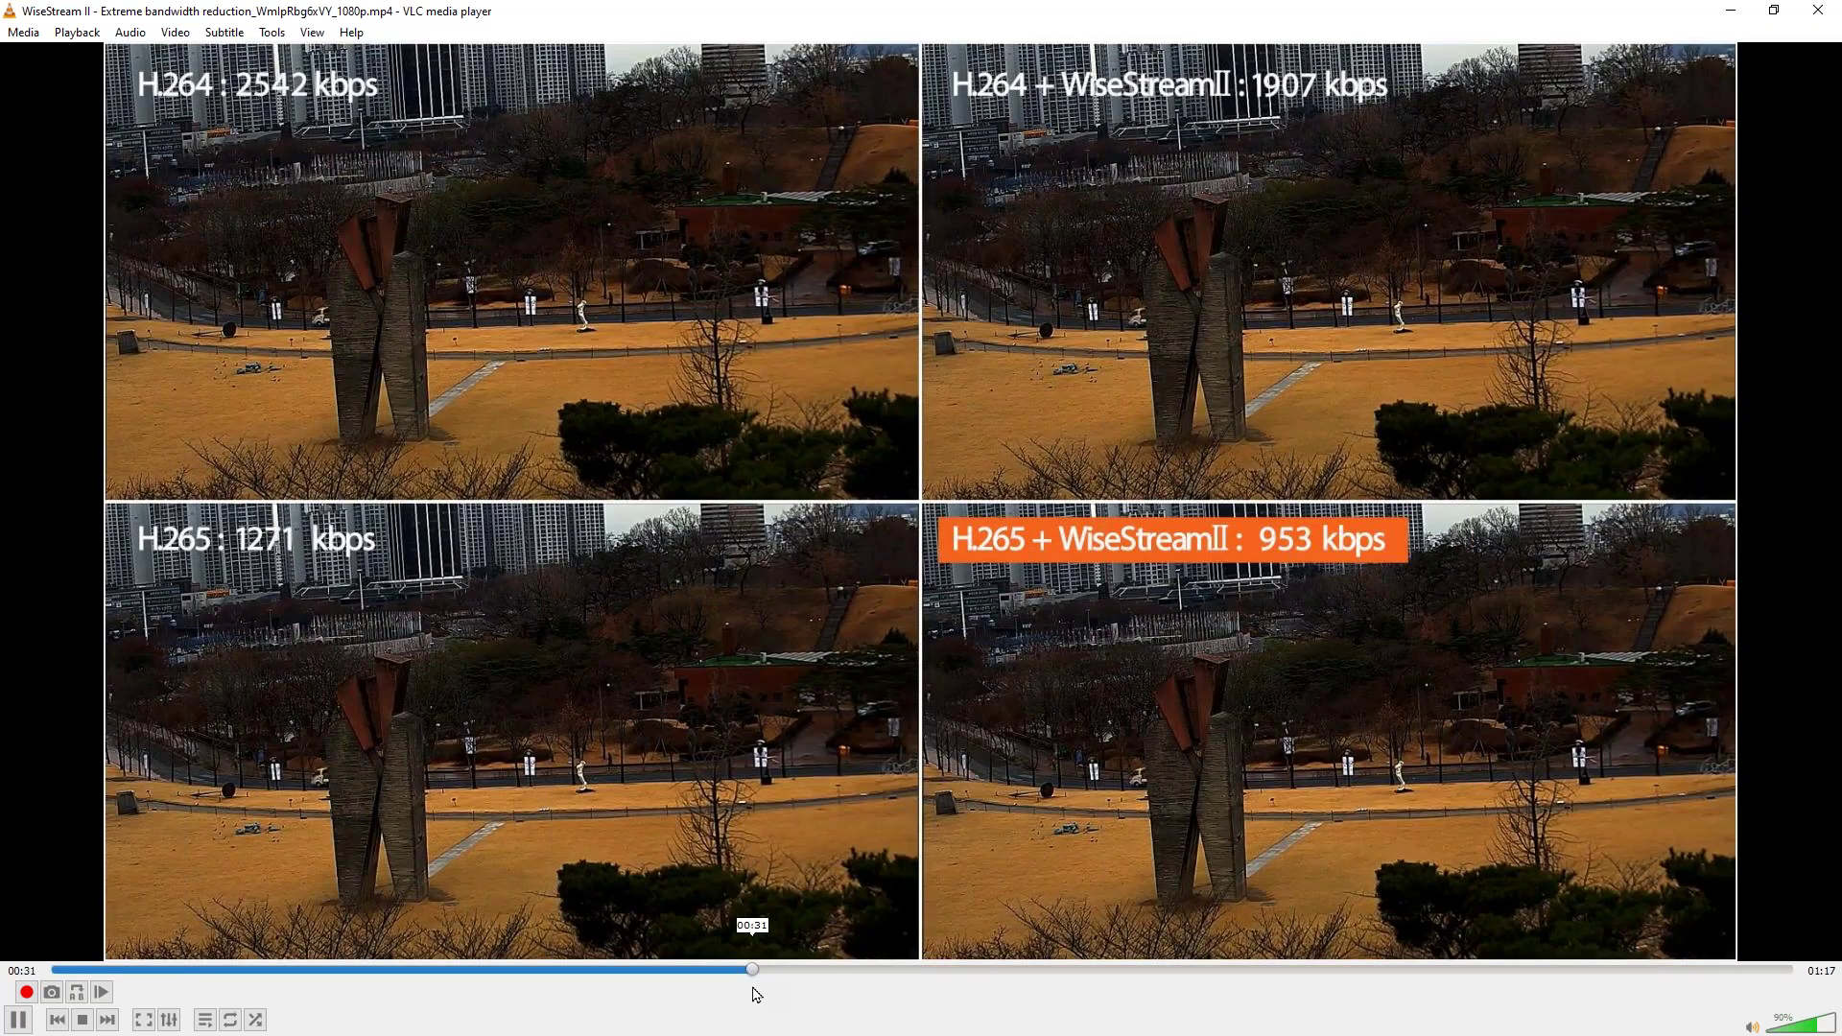
{"action": "key", "text": "space"}
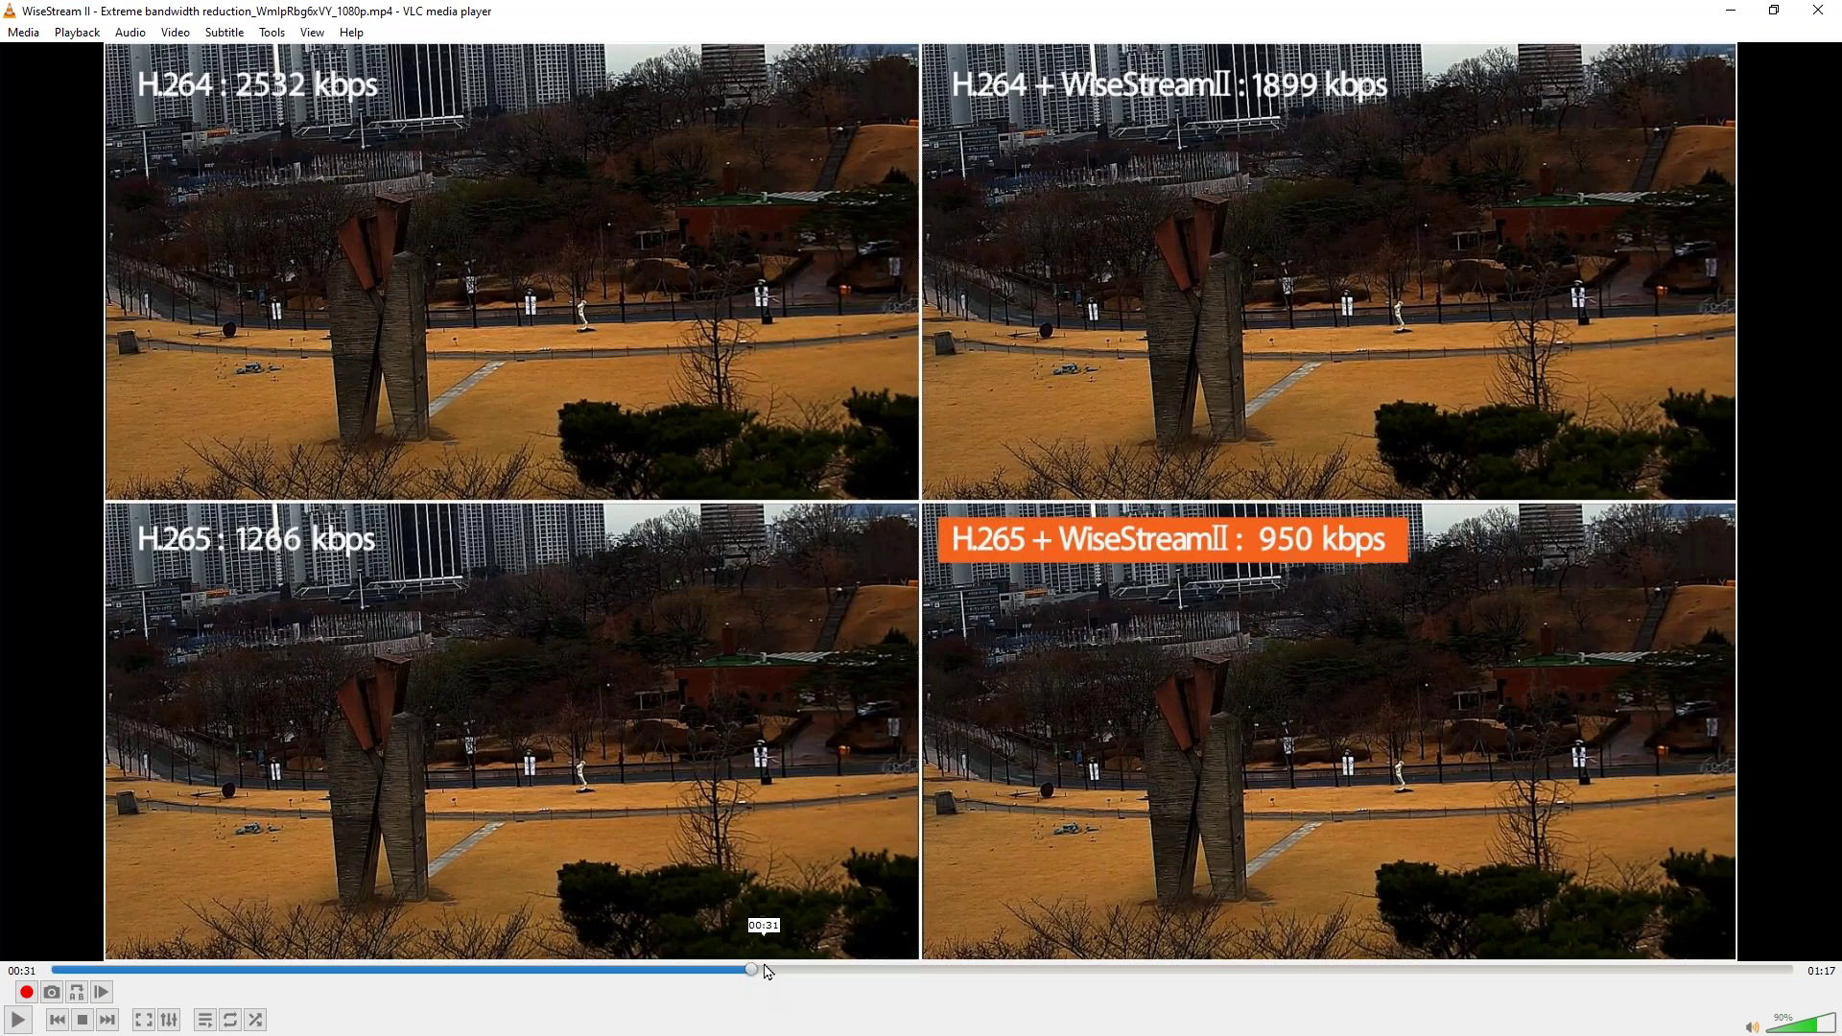
{"action": "left_click_drag", "start_coordinate": [752, 973], "coordinate": [855, 1008]}
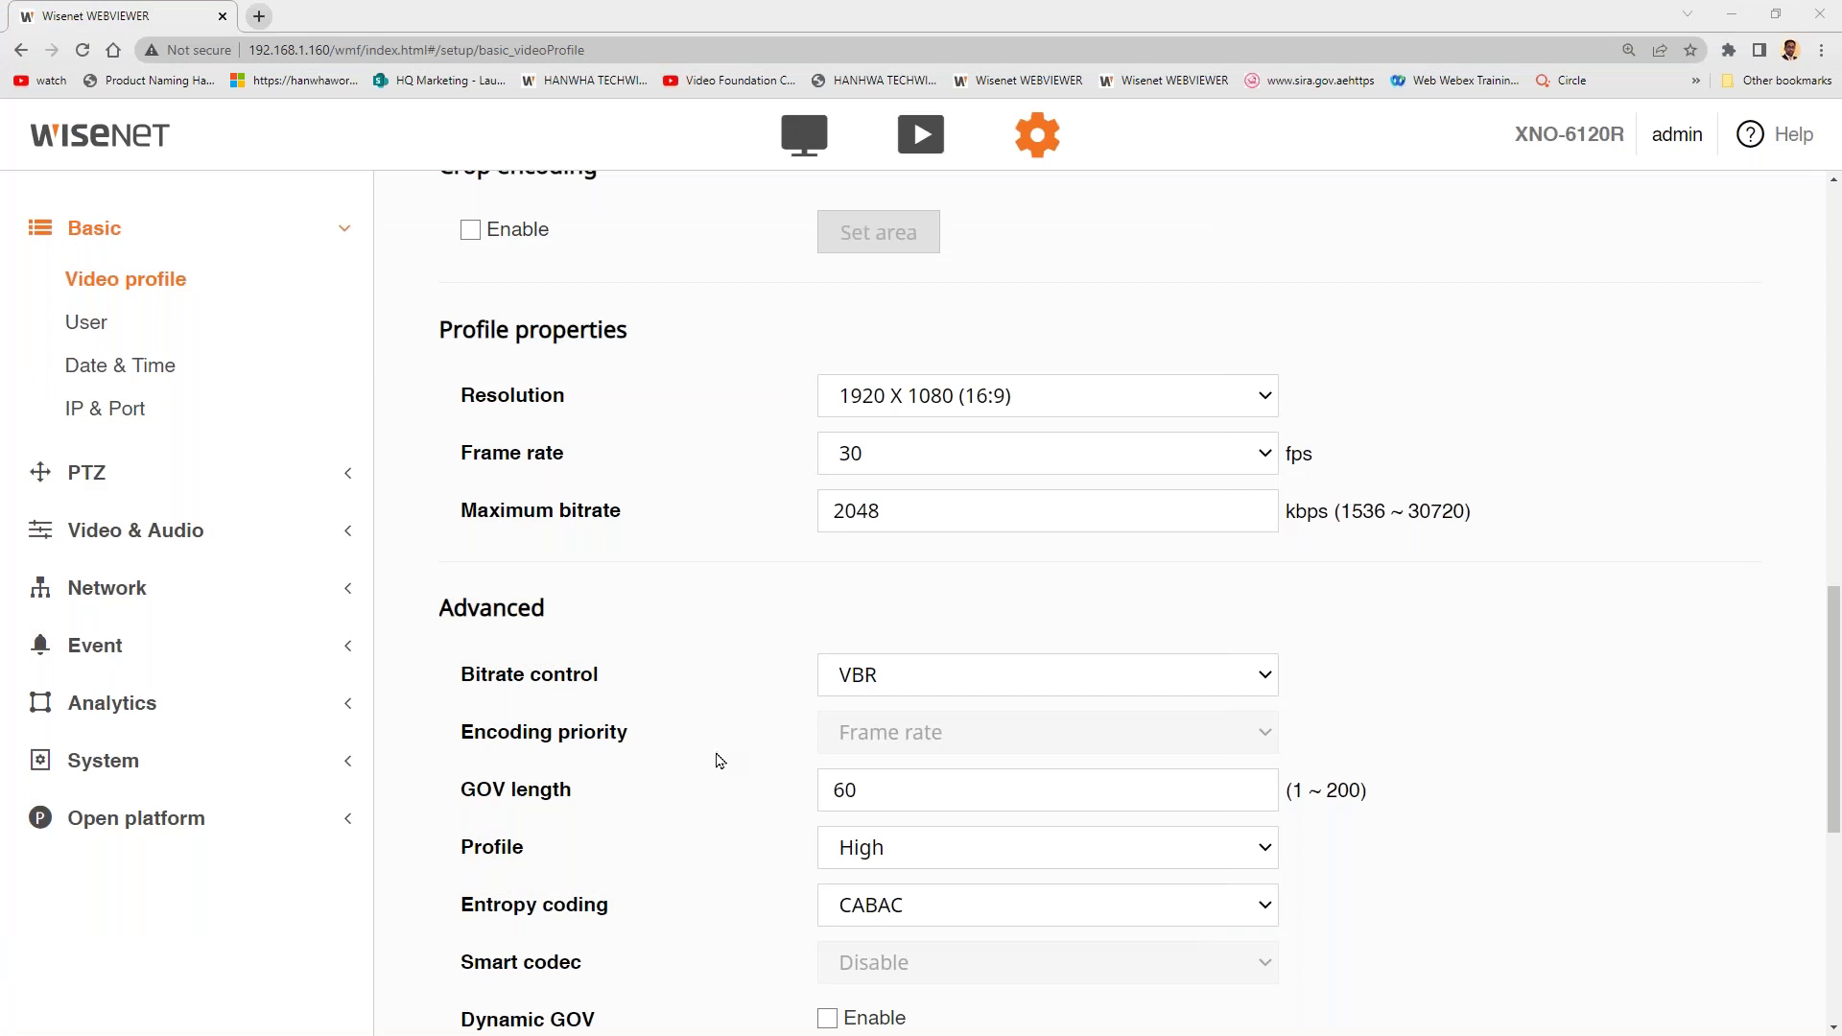
{"action": "scroll", "coordinate": [713, 767], "scroll_direction": "down", "scroll_amount": 1}
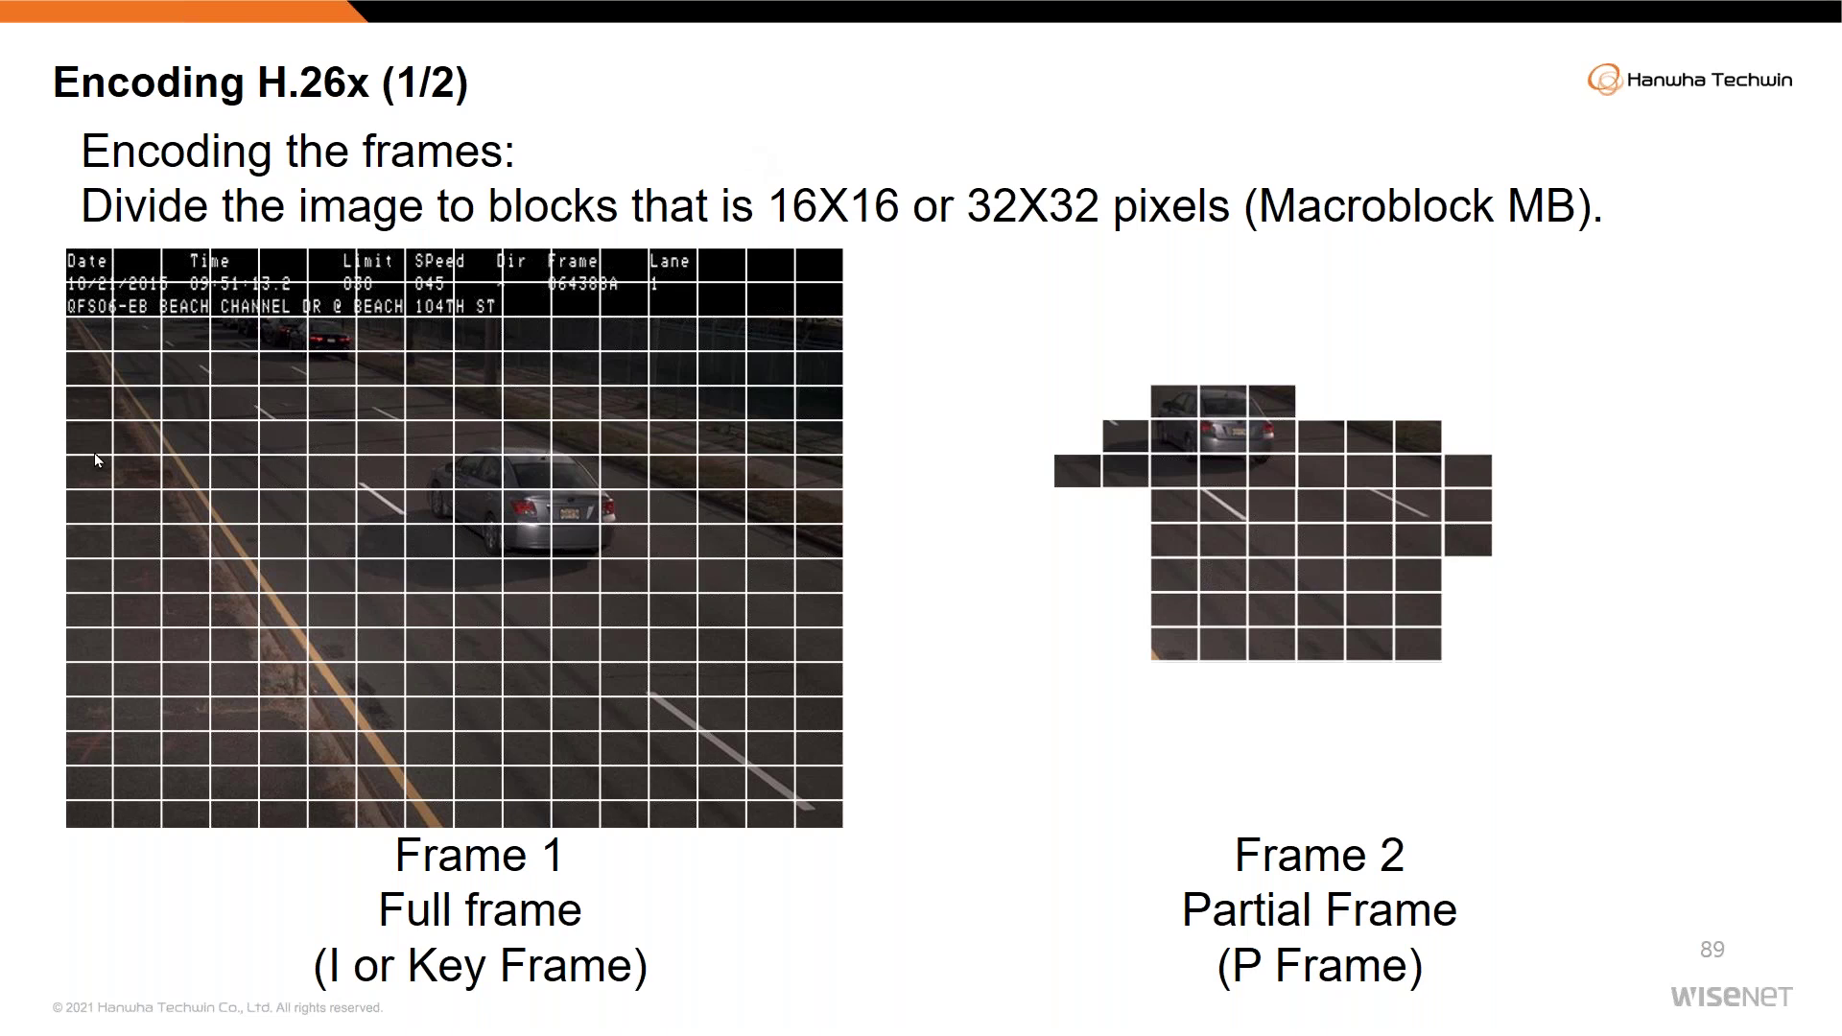
{"action": "key", "text": "alt+Tab"}
Step: Clear the old notes and type '1 Frame = 1' and 'P FRAME = 29'
{"action": "left_click", "coordinate": [646, 658]}
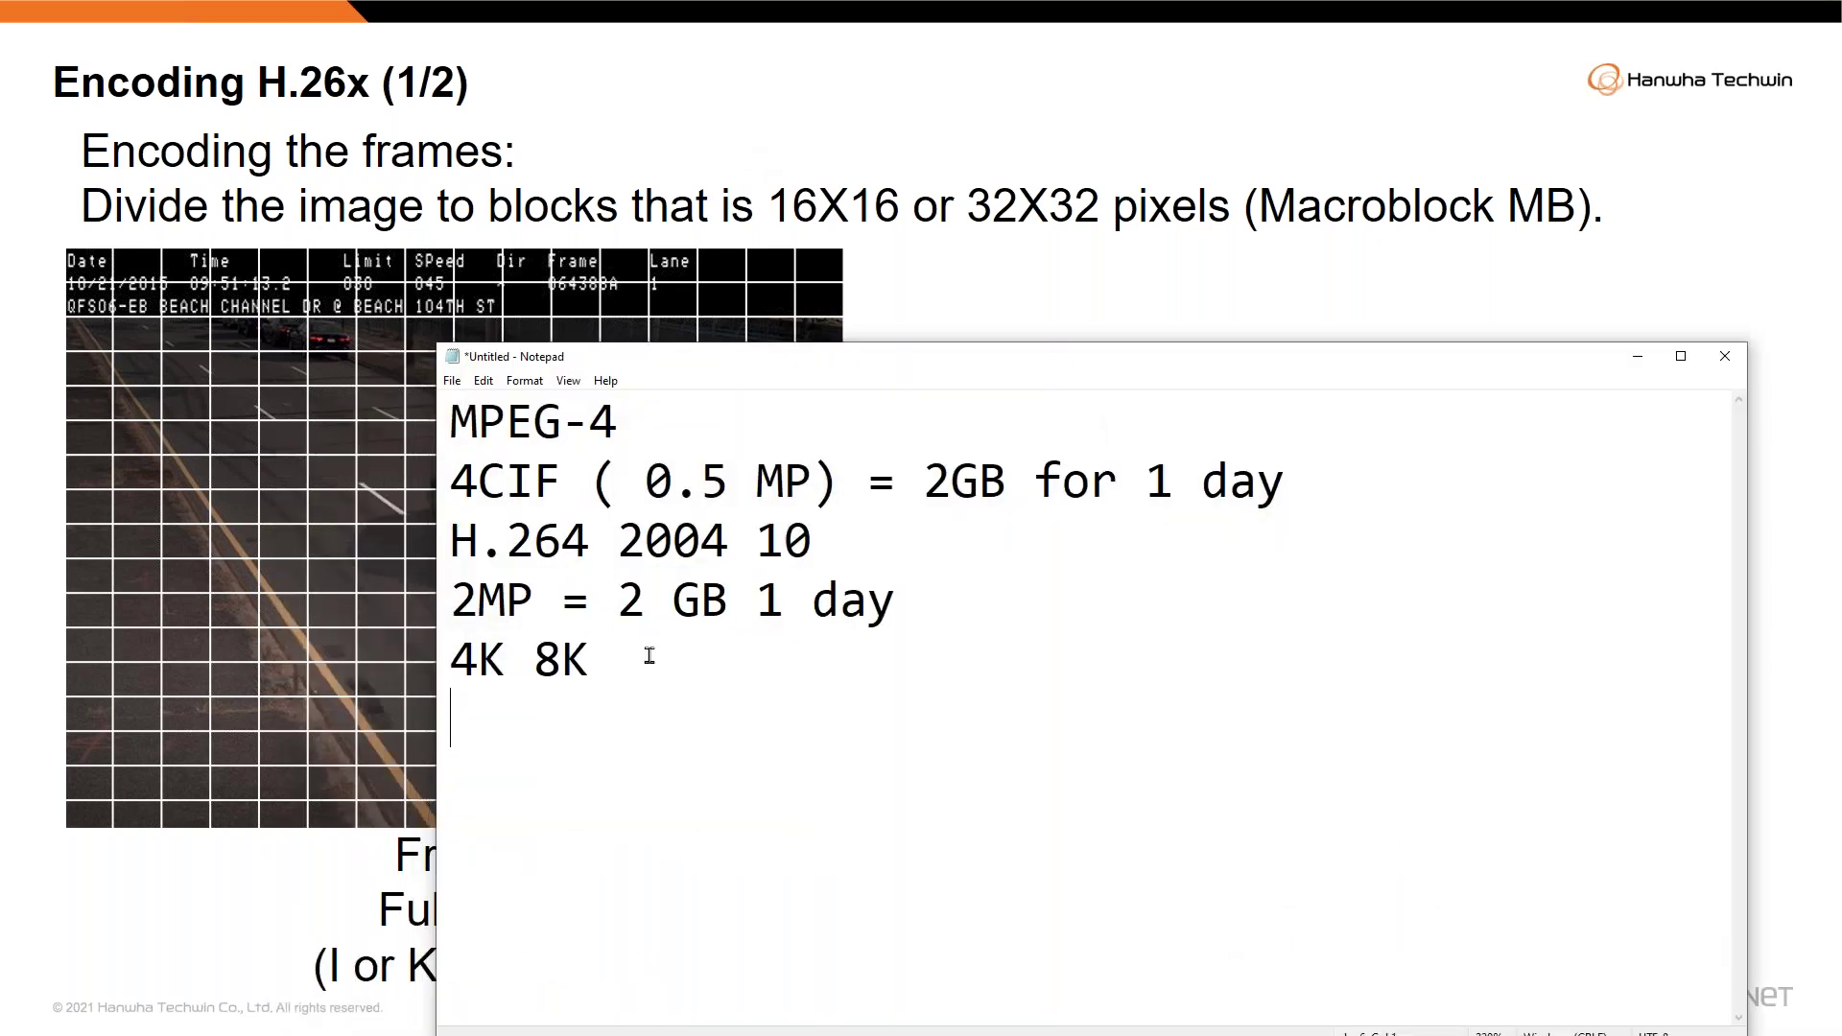
{"action": "key", "text": "ctrl+a"}
{"action": "key", "text": "Delete"}
{"action": "type", "text": "1"}
{"action": "key", "text": "BackSpace"}
{"action": "type", "text": "1 Frame 1"}
{"action": "key", "text": "BackSpace"}
{"action": "type", "text": "= 1"}
{"action": "key", "text": "Return"}
{"action": "type", "text": "P FRAME = 29"}
Step: Add 'Total = 30 FPS' and 'every second', highlight 'Frame = 1', then minimize Notepad
{"action": "key", "text": "Return"}
{"action": "type", "text": "TOtal"}
{"action": "key", "text": "BackSpace"}
{"action": "key", "text": "BackSpace"}
{"action": "key", "text": "BackSpace"}
{"action": "key", "text": "BackSpace"}
{"action": "key", "text": "BackSpace"}
{"action": "type", "text": "pt"}
{"action": "key", "text": "BackSpace"}
{"action": "key", "text": "BackSpace"}
{"action": "type", "text": "otal = 30"}
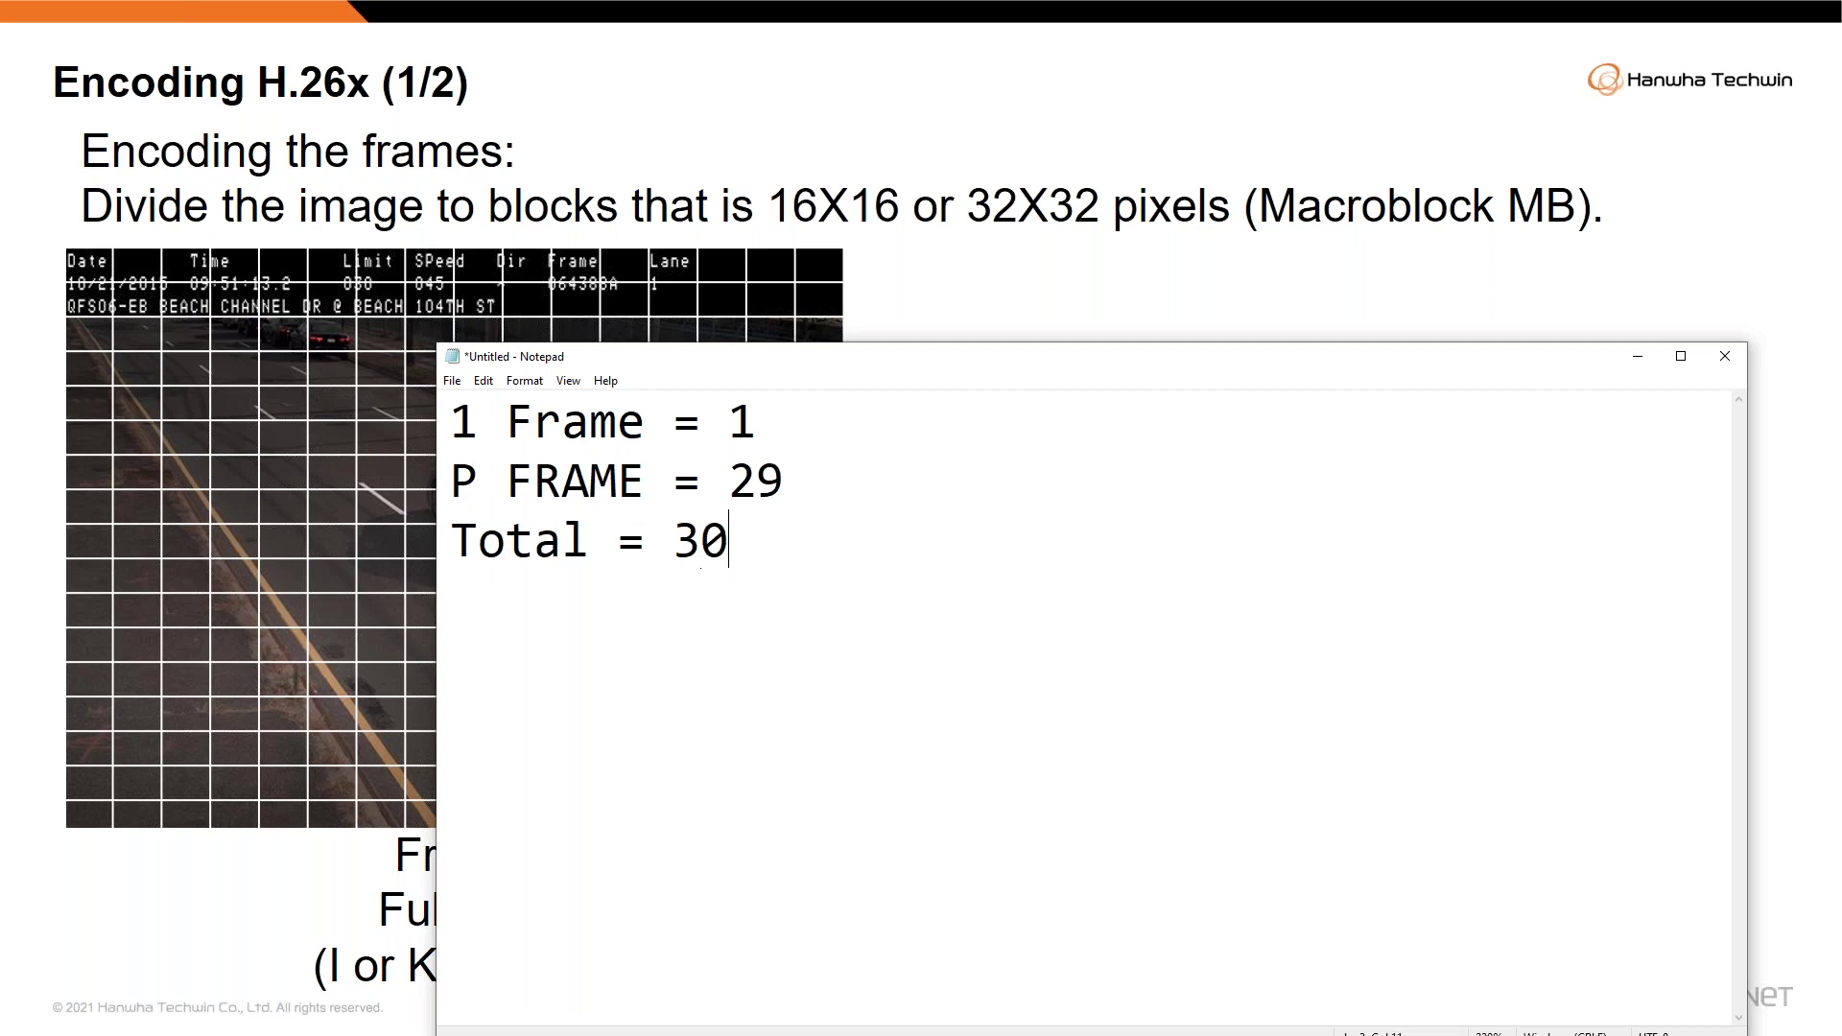
{"action": "type", "text": " FPS"}
{"action": "key", "text": "Return"}
{"action": "key", "text": "Return"}
{"action": "type", "text": "every second"}
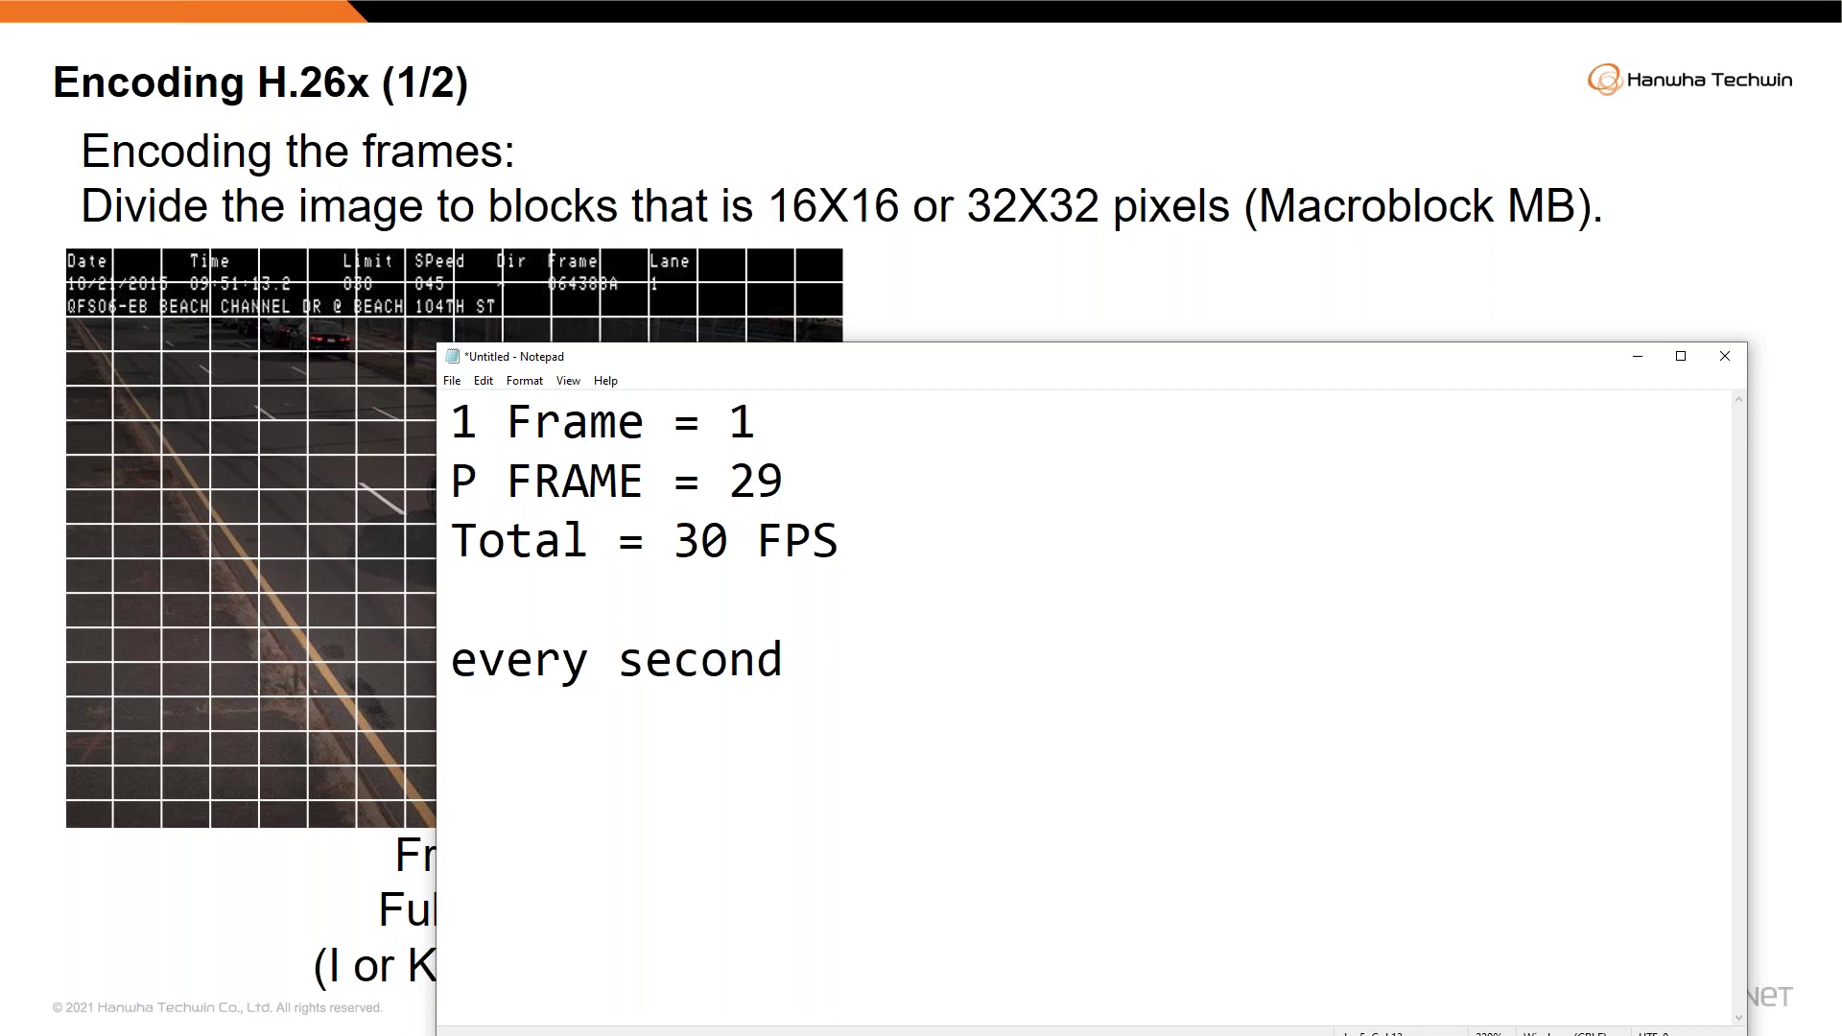
{"action": "left_click_drag", "start_coordinate": [472, 420], "coordinate": [925, 393]}
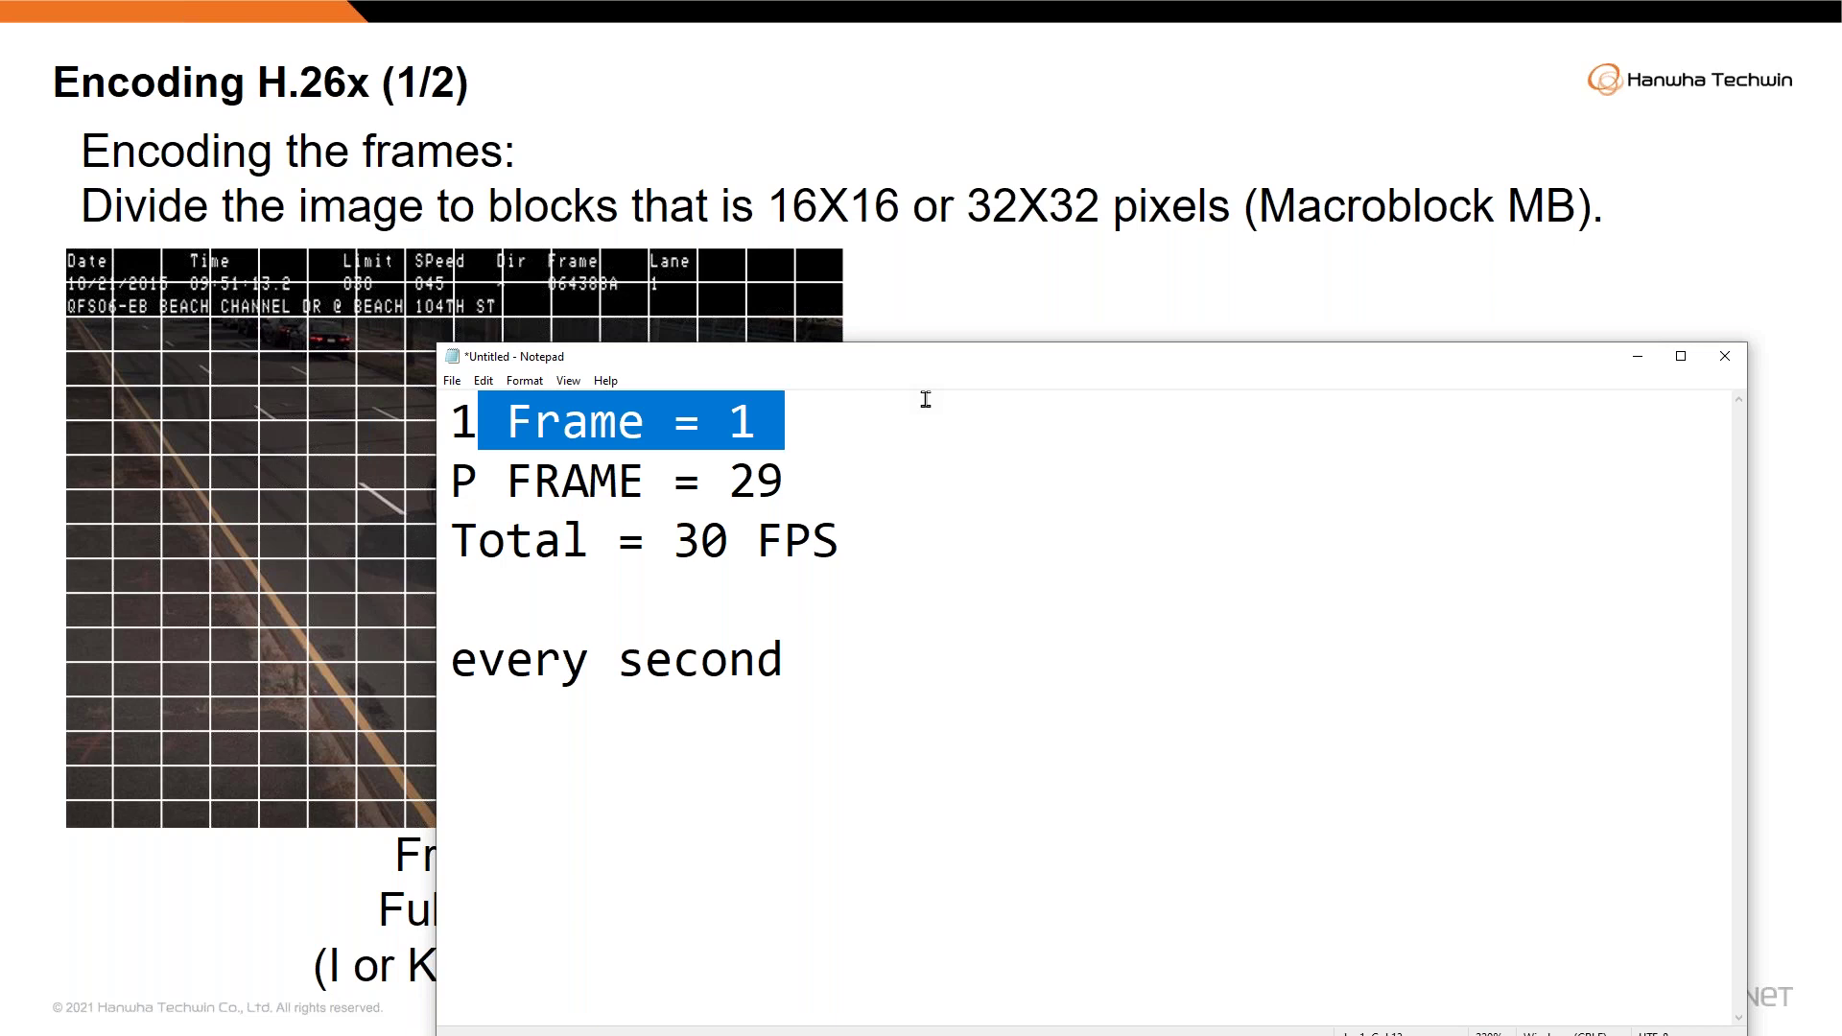
{"action": "left_click", "coordinate": [248, 476]}
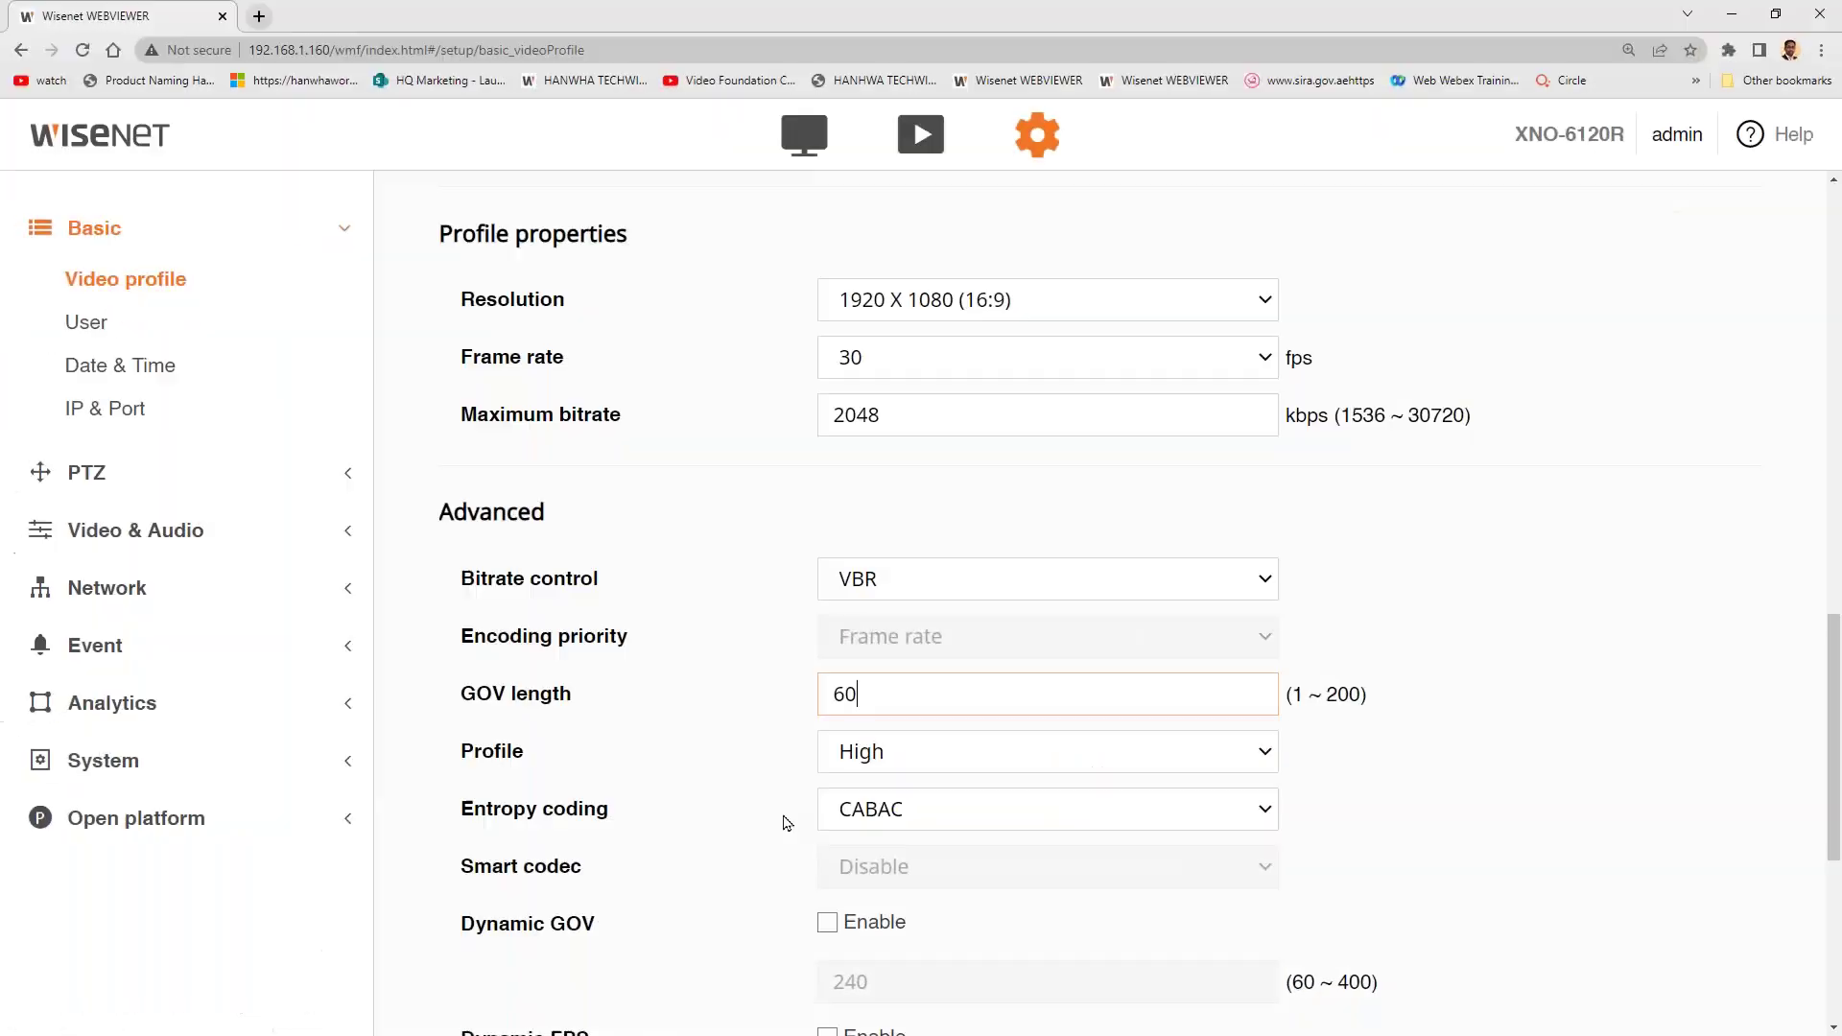
Step: Enable Dynamic GOV, then point out GOV length 60 and Dynamic GOV value 240
{"action": "scroll", "coordinate": [827, 797], "scroll_direction": "down", "scroll_amount": 3}
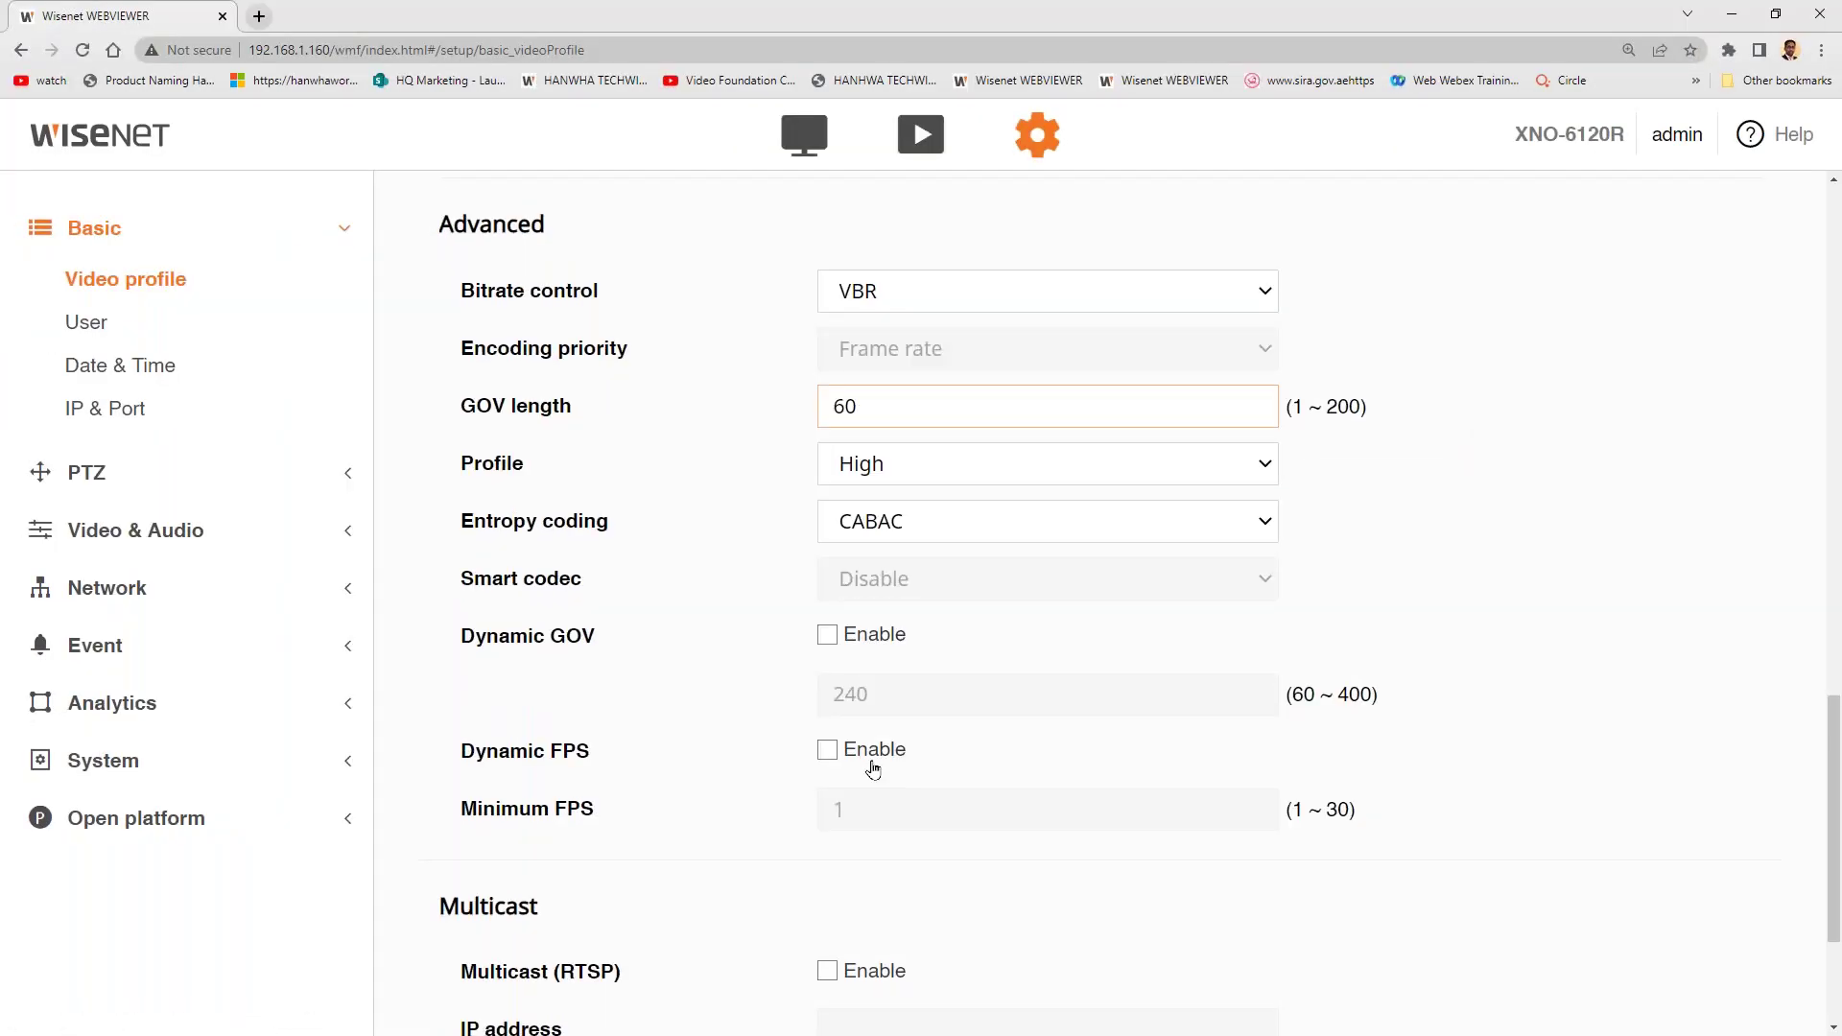
{"action": "left_click", "coordinate": [827, 636]}
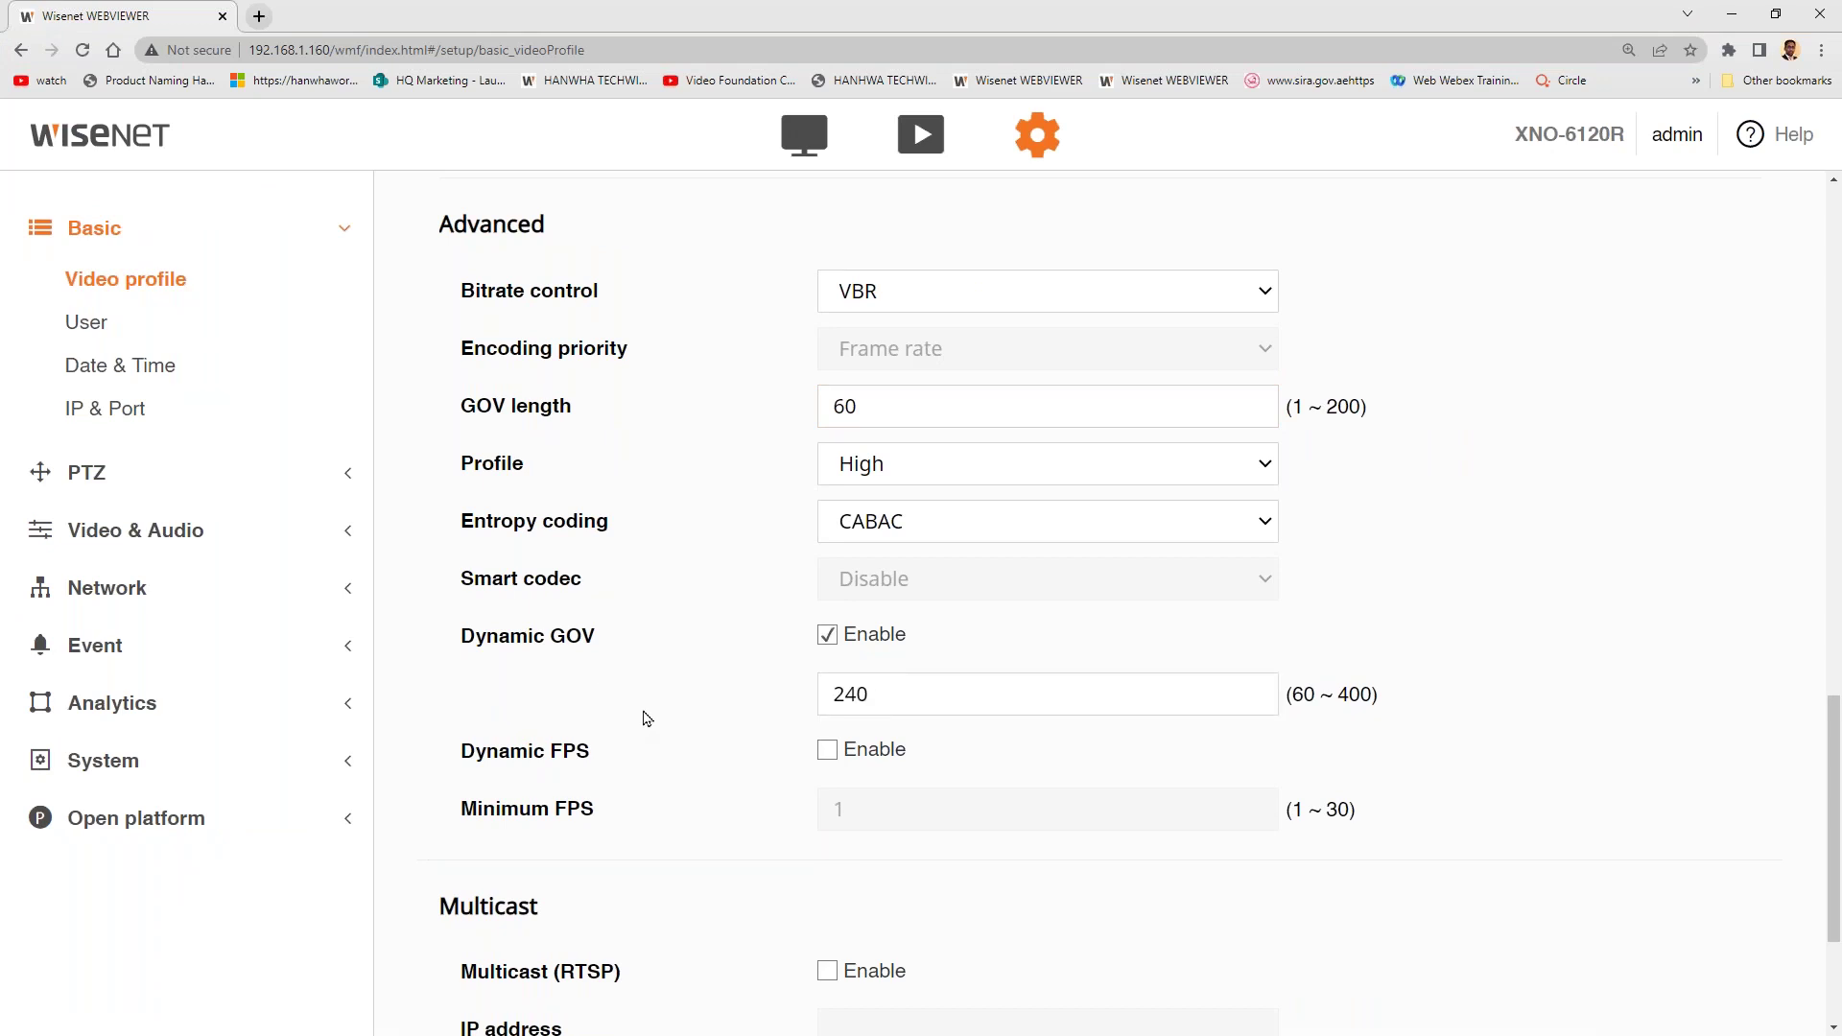
{"action": "scroll", "coordinate": [647, 719], "scroll_direction": "up", "scroll_amount": 1}
{"action": "double_click", "coordinate": [883, 504]}
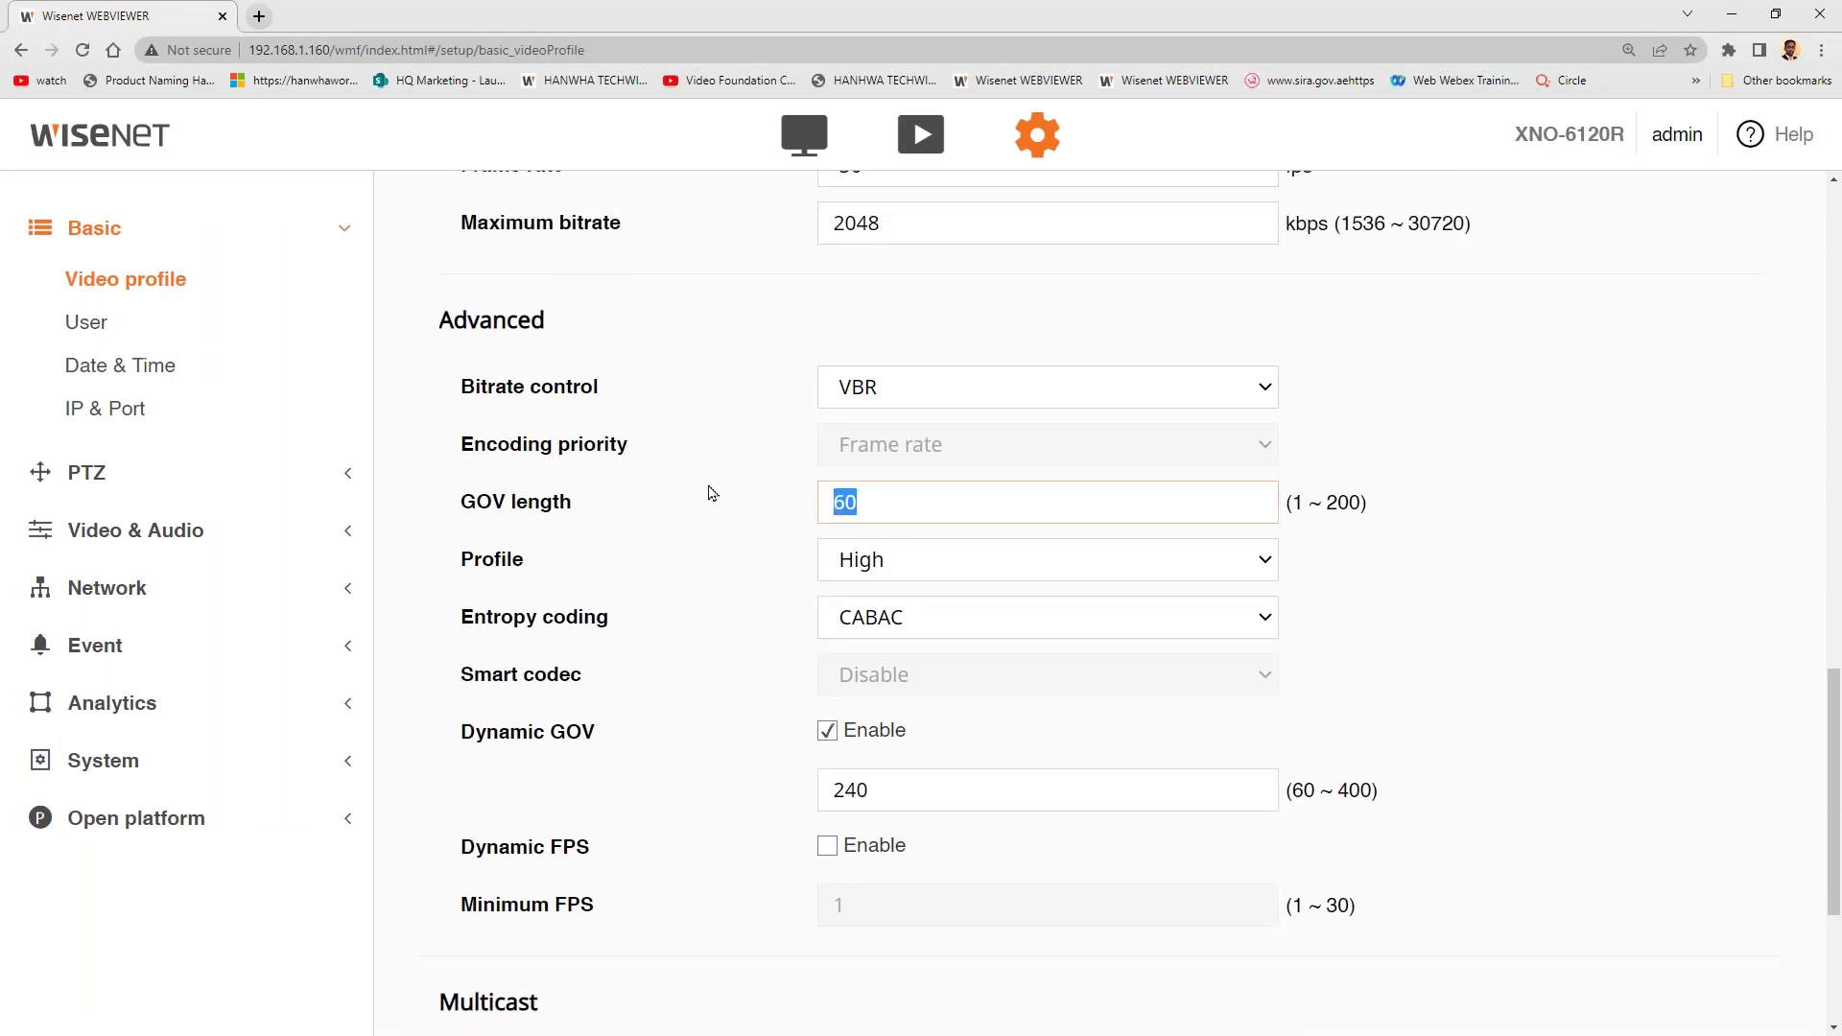
{"action": "double_click", "coordinate": [884, 791]}
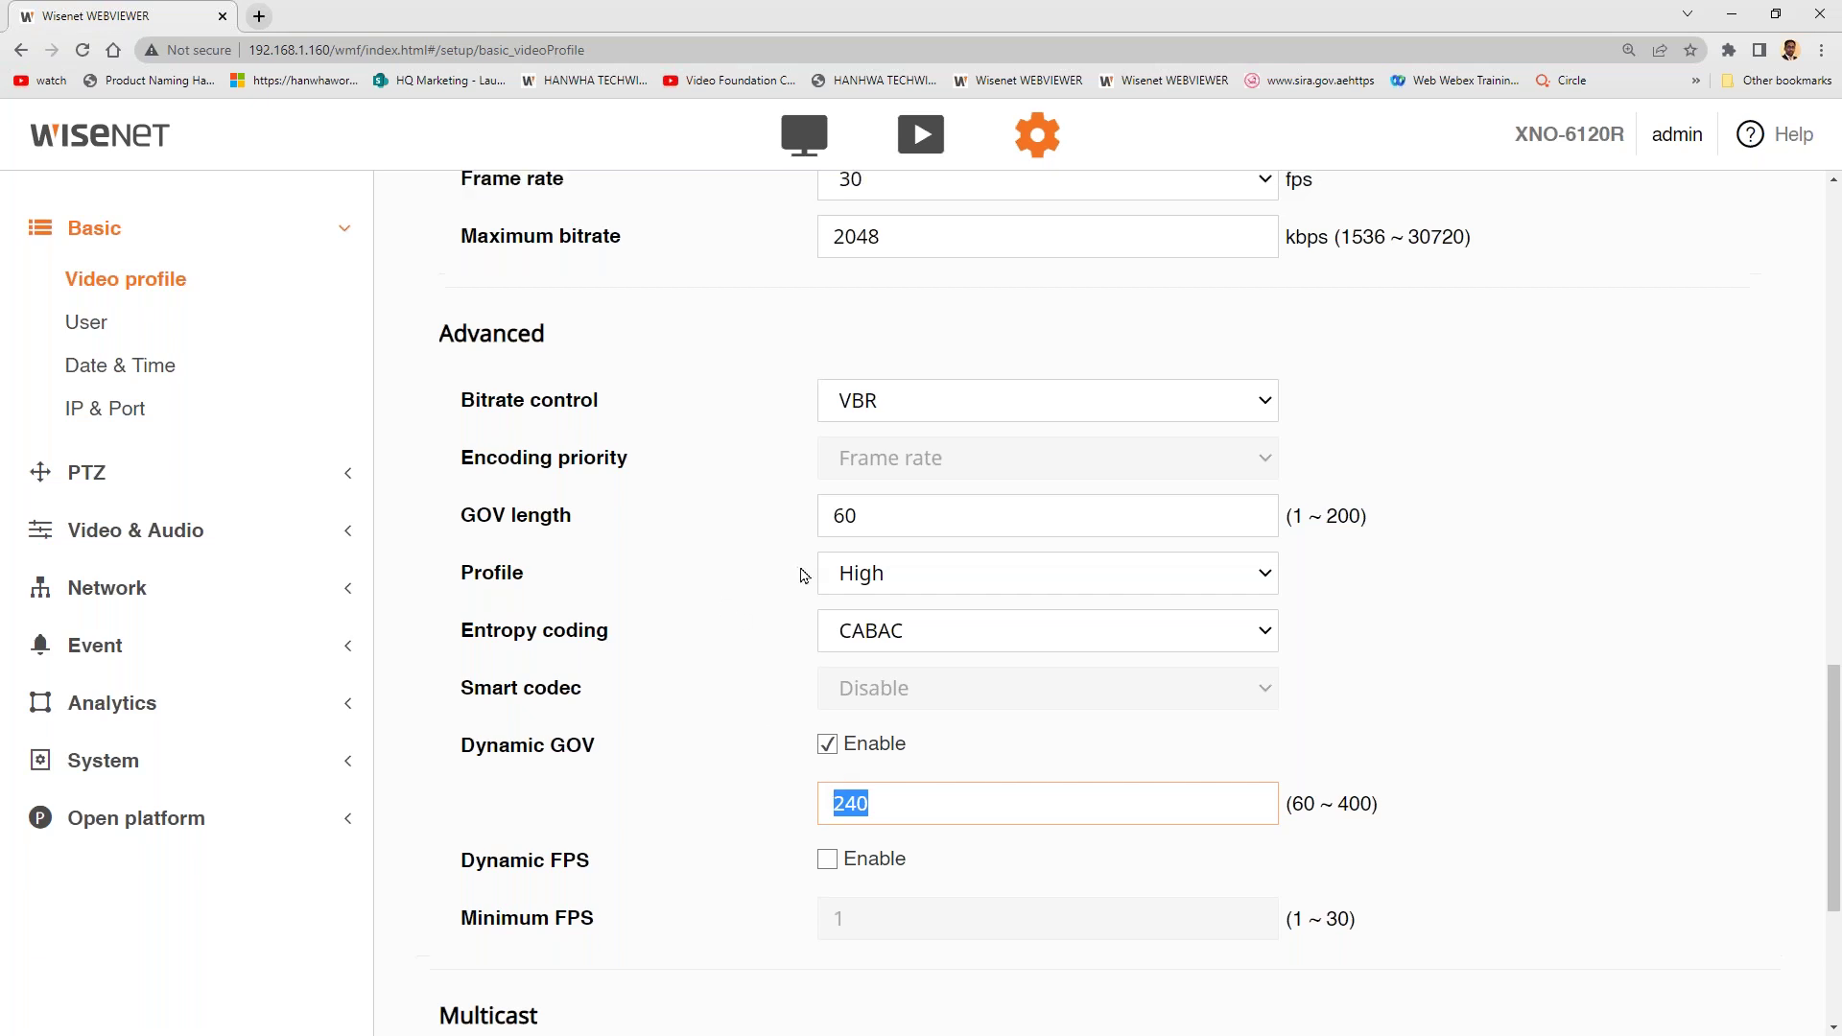
Step: Under Video & Audio > WiseStream, set Mode to Off and confirm Apply
{"action": "scroll", "coordinate": [806, 572], "scroll_direction": "up", "scroll_amount": 15}
{"action": "scroll", "coordinate": [834, 470], "scroll_direction": "down", "scroll_amount": 3}
{"action": "scroll", "coordinate": [852, 483], "scroll_direction": "down", "scroll_amount": 4}
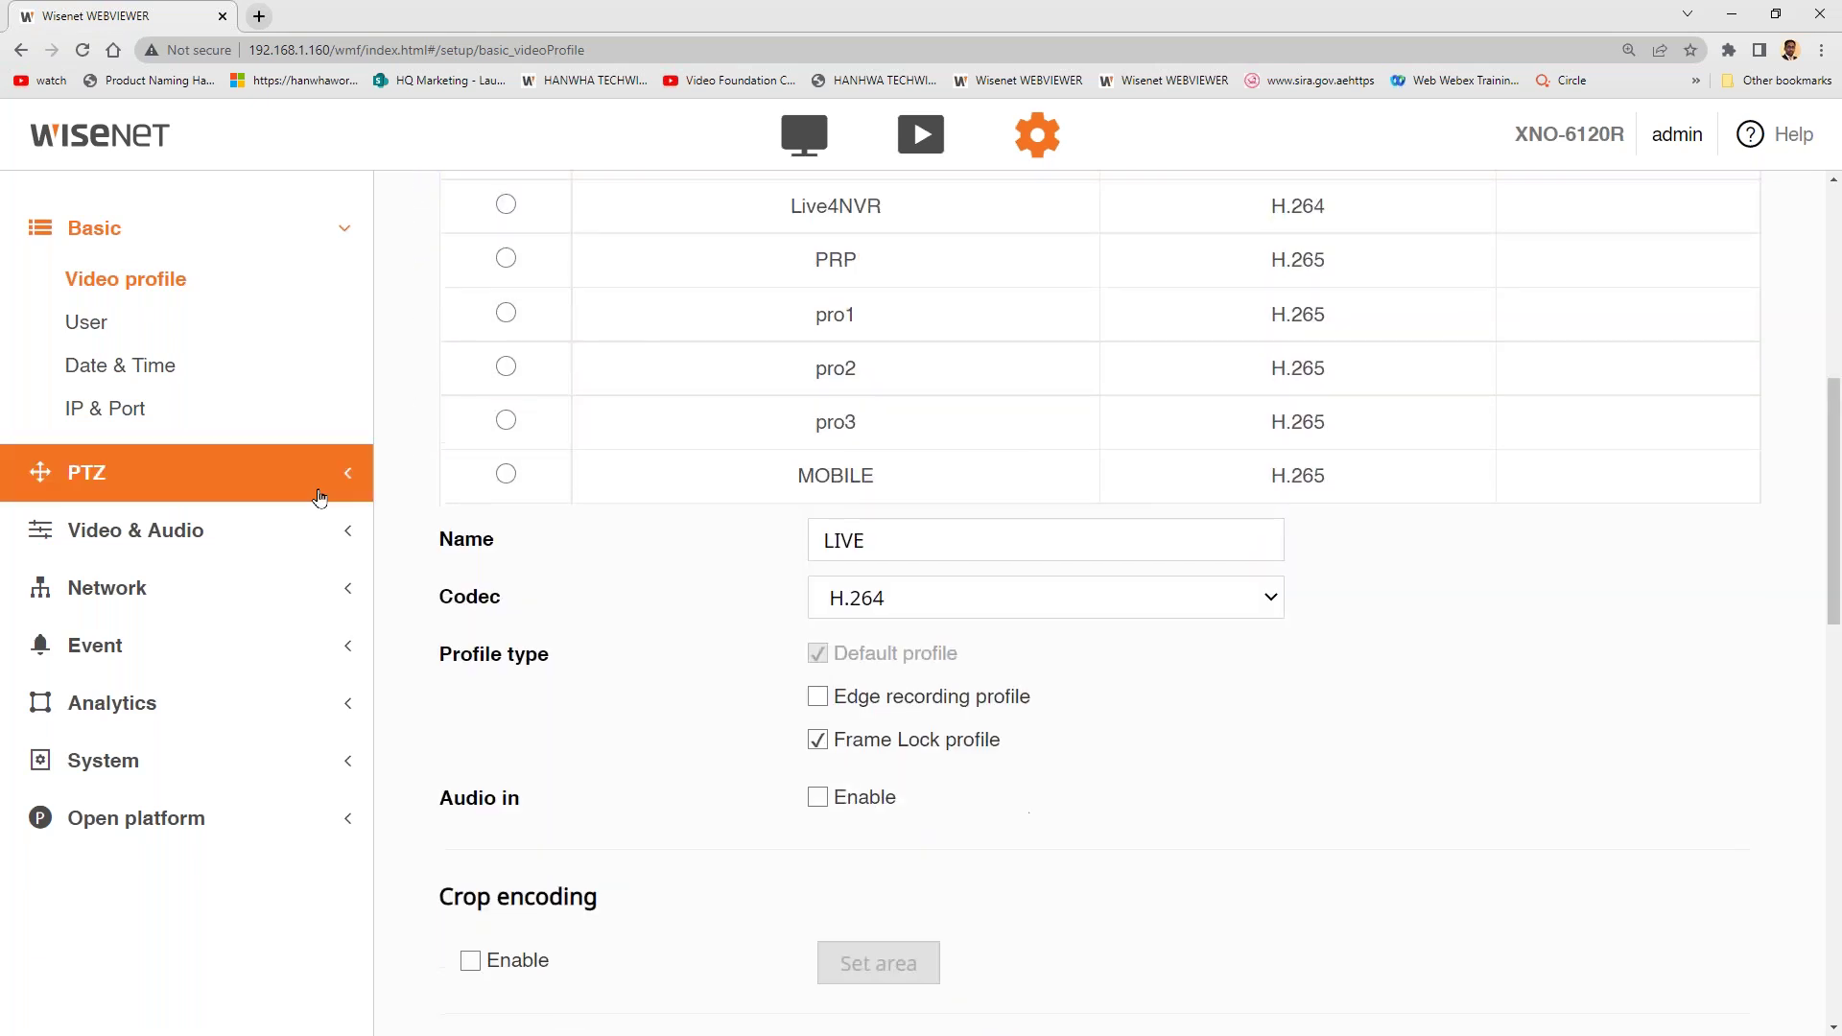
{"action": "left_click", "coordinate": [255, 533]}
{"action": "left_click", "coordinate": [226, 633]}
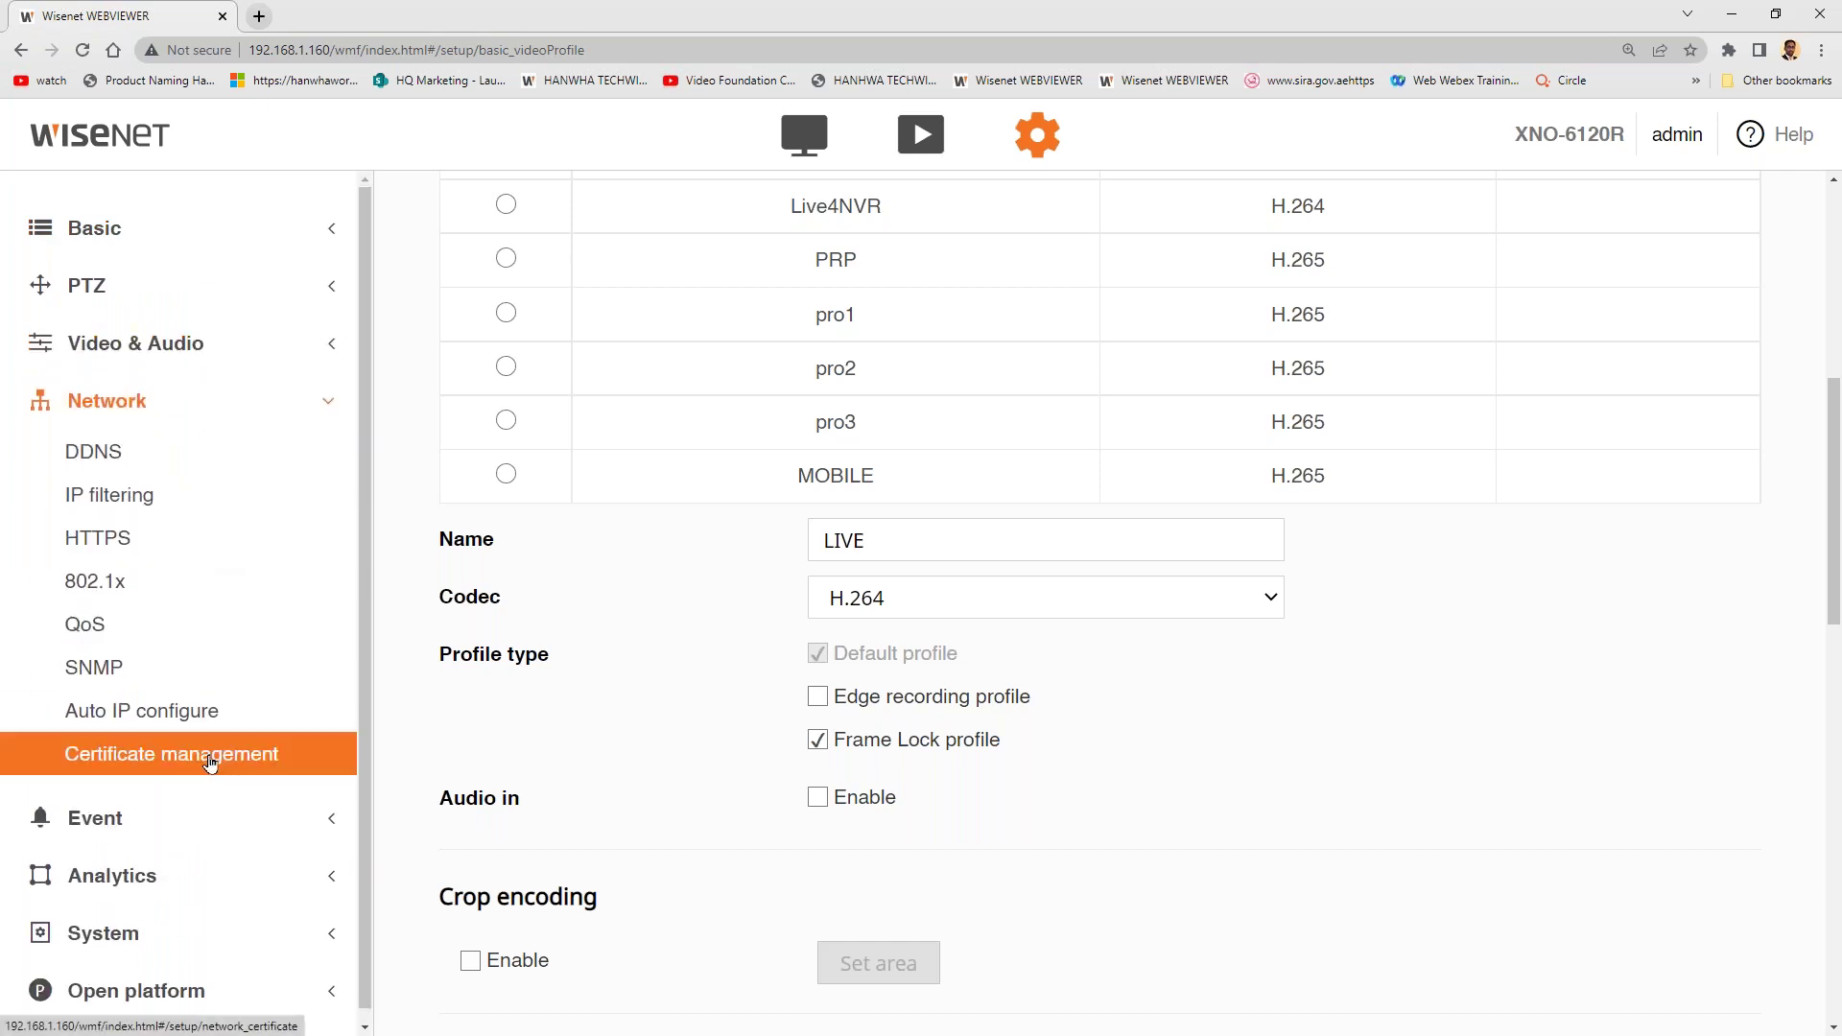
{"action": "left_click", "coordinate": [237, 355]}
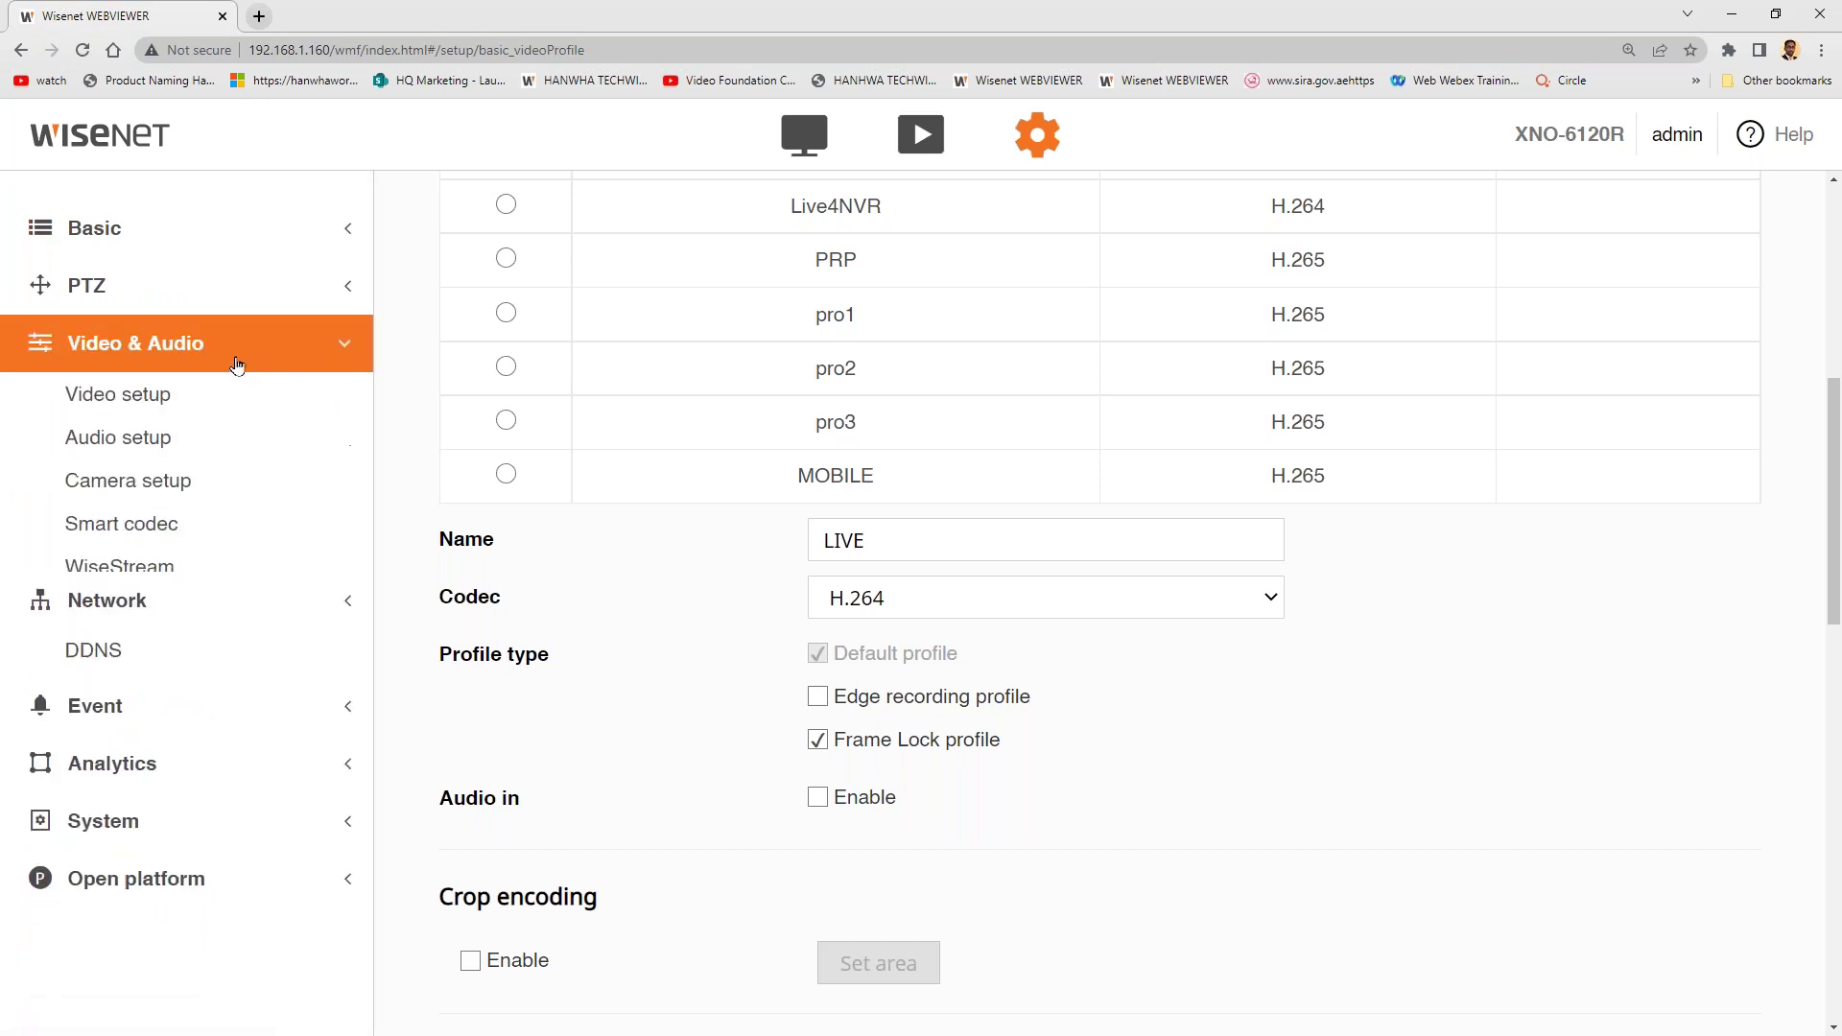
{"action": "left_click", "coordinate": [185, 568]}
{"action": "left_click", "coordinate": [854, 401]}
{"action": "left_click", "coordinate": [854, 424]}
{"action": "left_click", "coordinate": [967, 602]}
{"action": "left_click", "coordinate": [841, 662]}
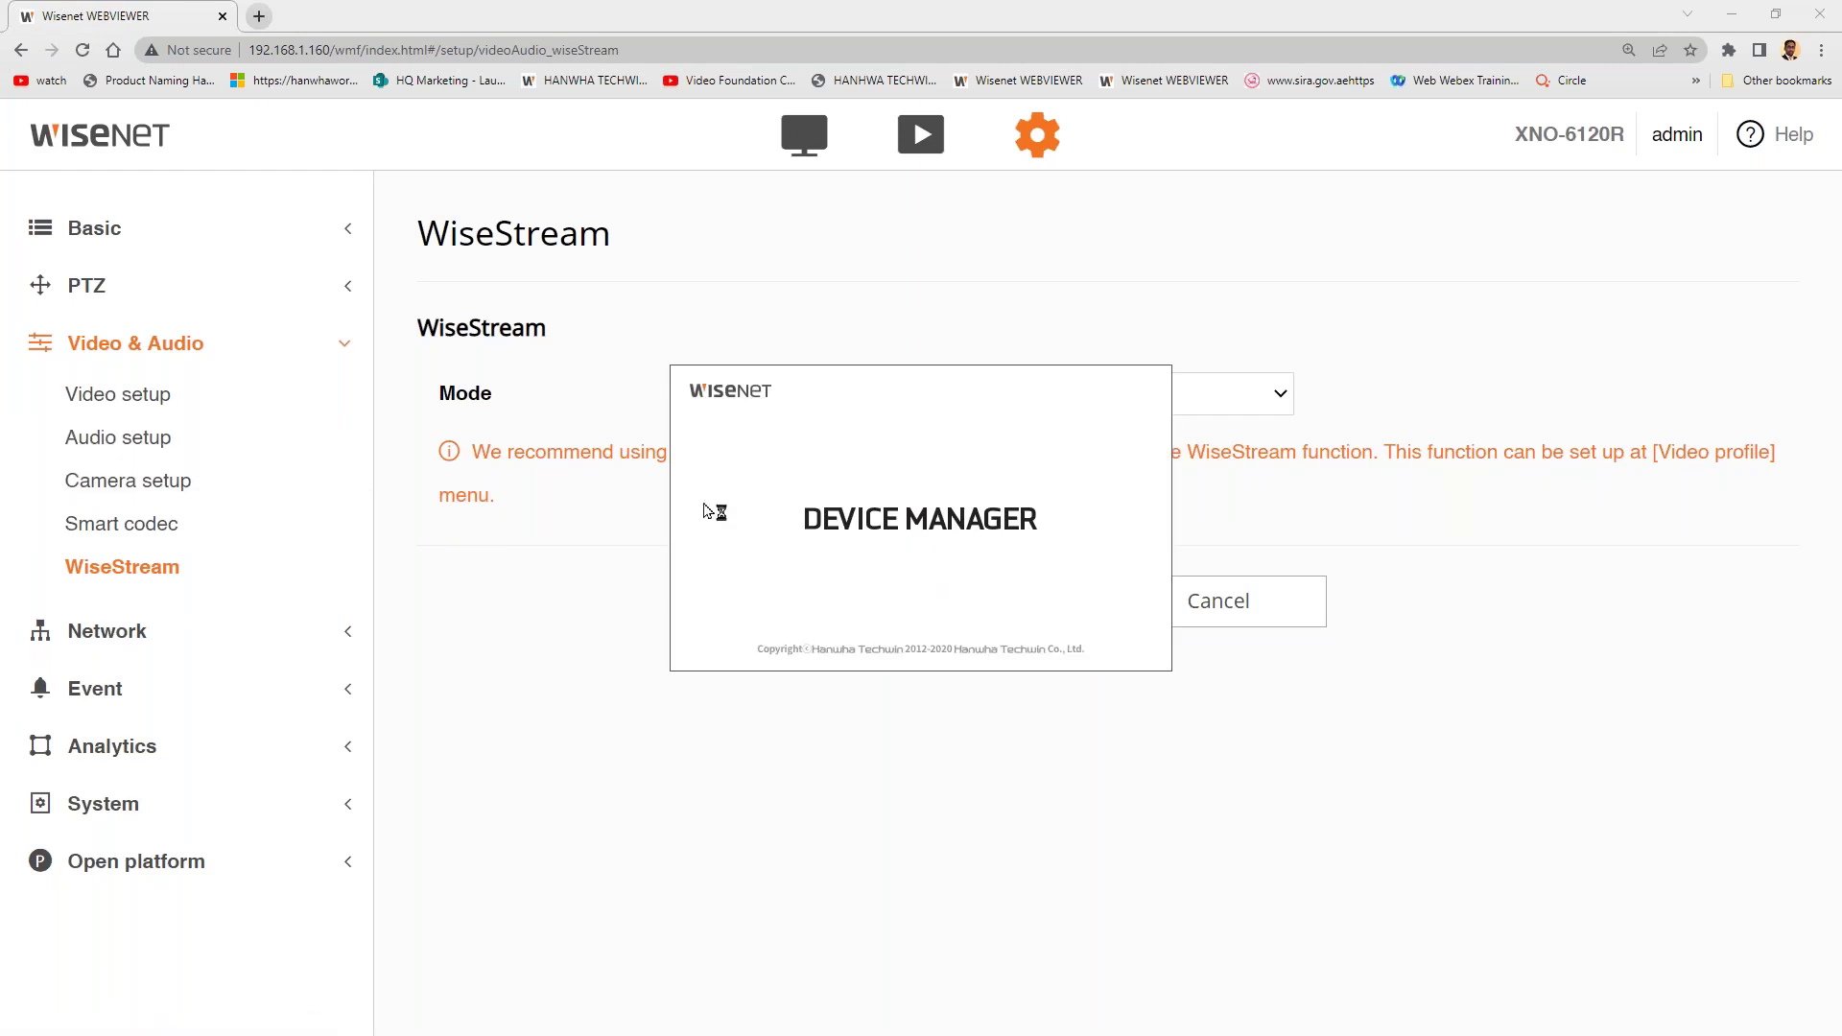
Step: View the camera's live feed, then minimize the browser to reveal Device Manager's scan
{"action": "left_click", "coordinate": [823, 149]}
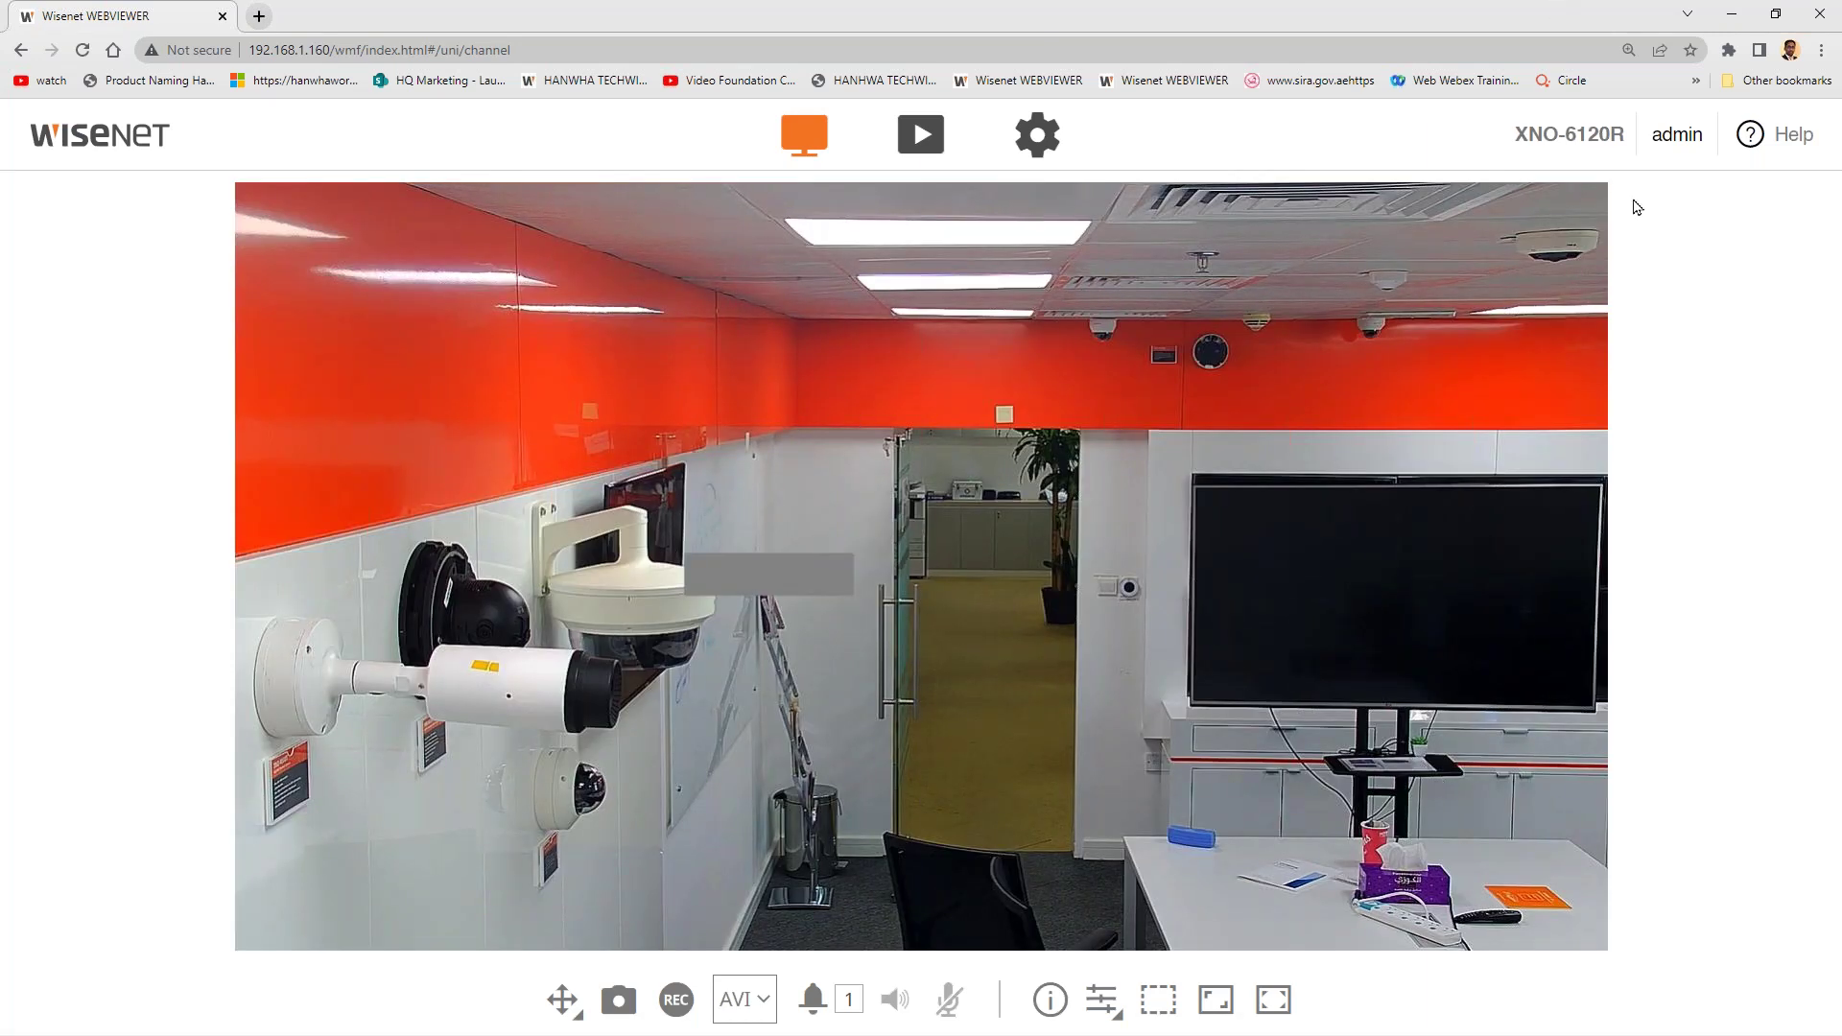
{"action": "left_click", "coordinate": [1727, 16]}
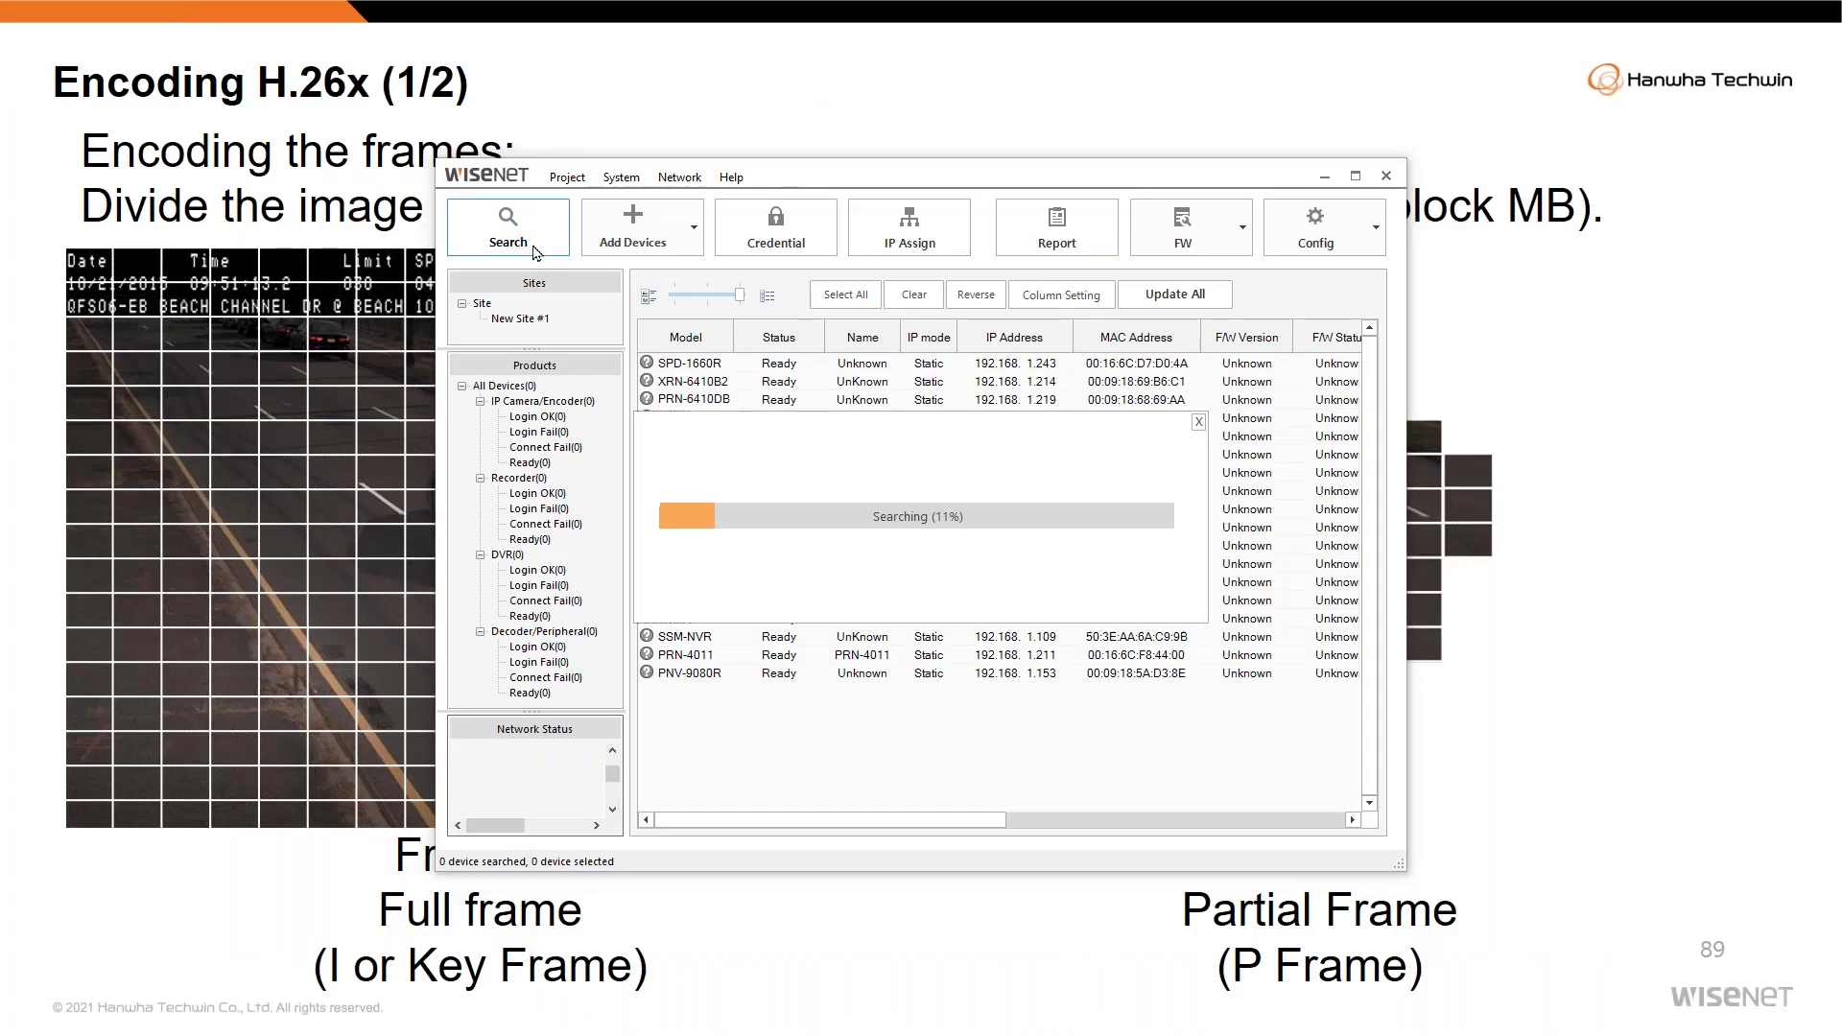
Step: Close the search progress, sort devices by IP Address, and rerun the network search
{"action": "left_click", "coordinate": [1199, 422]}
{"action": "mouse_move", "coordinate": [715, 549]}
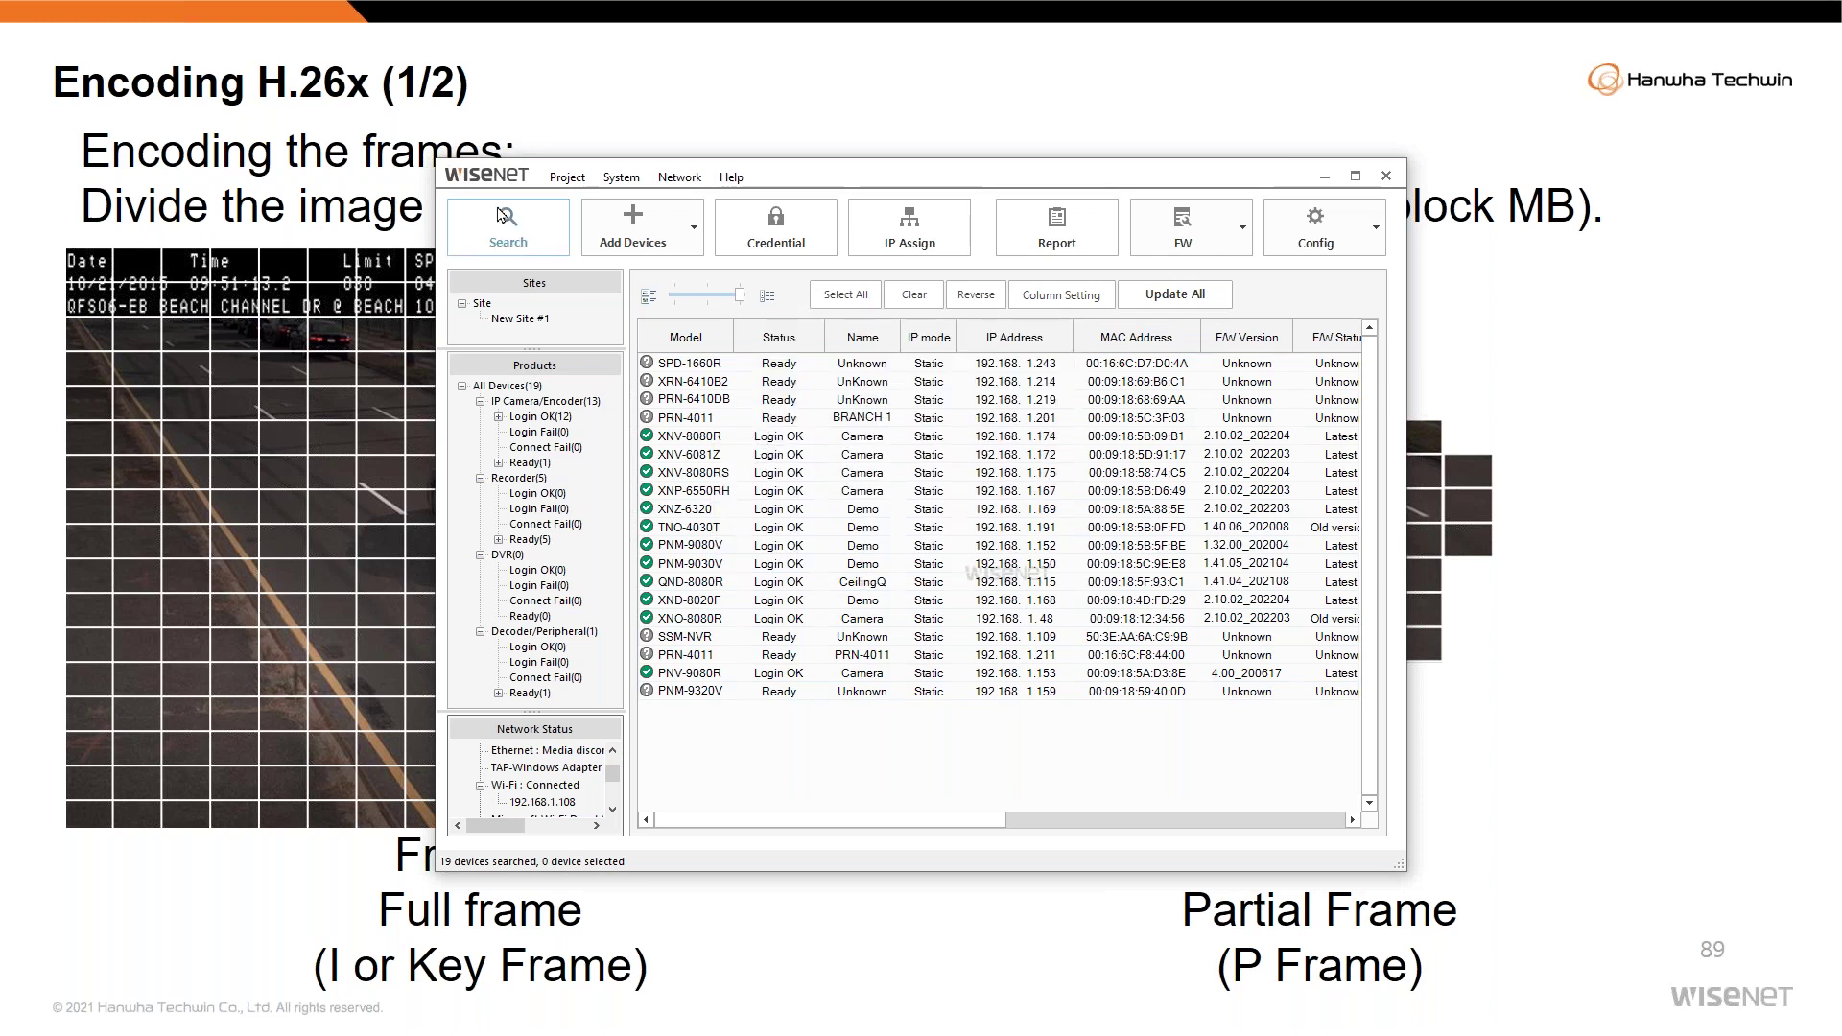
{"action": "left_click", "coordinate": [1029, 340]}
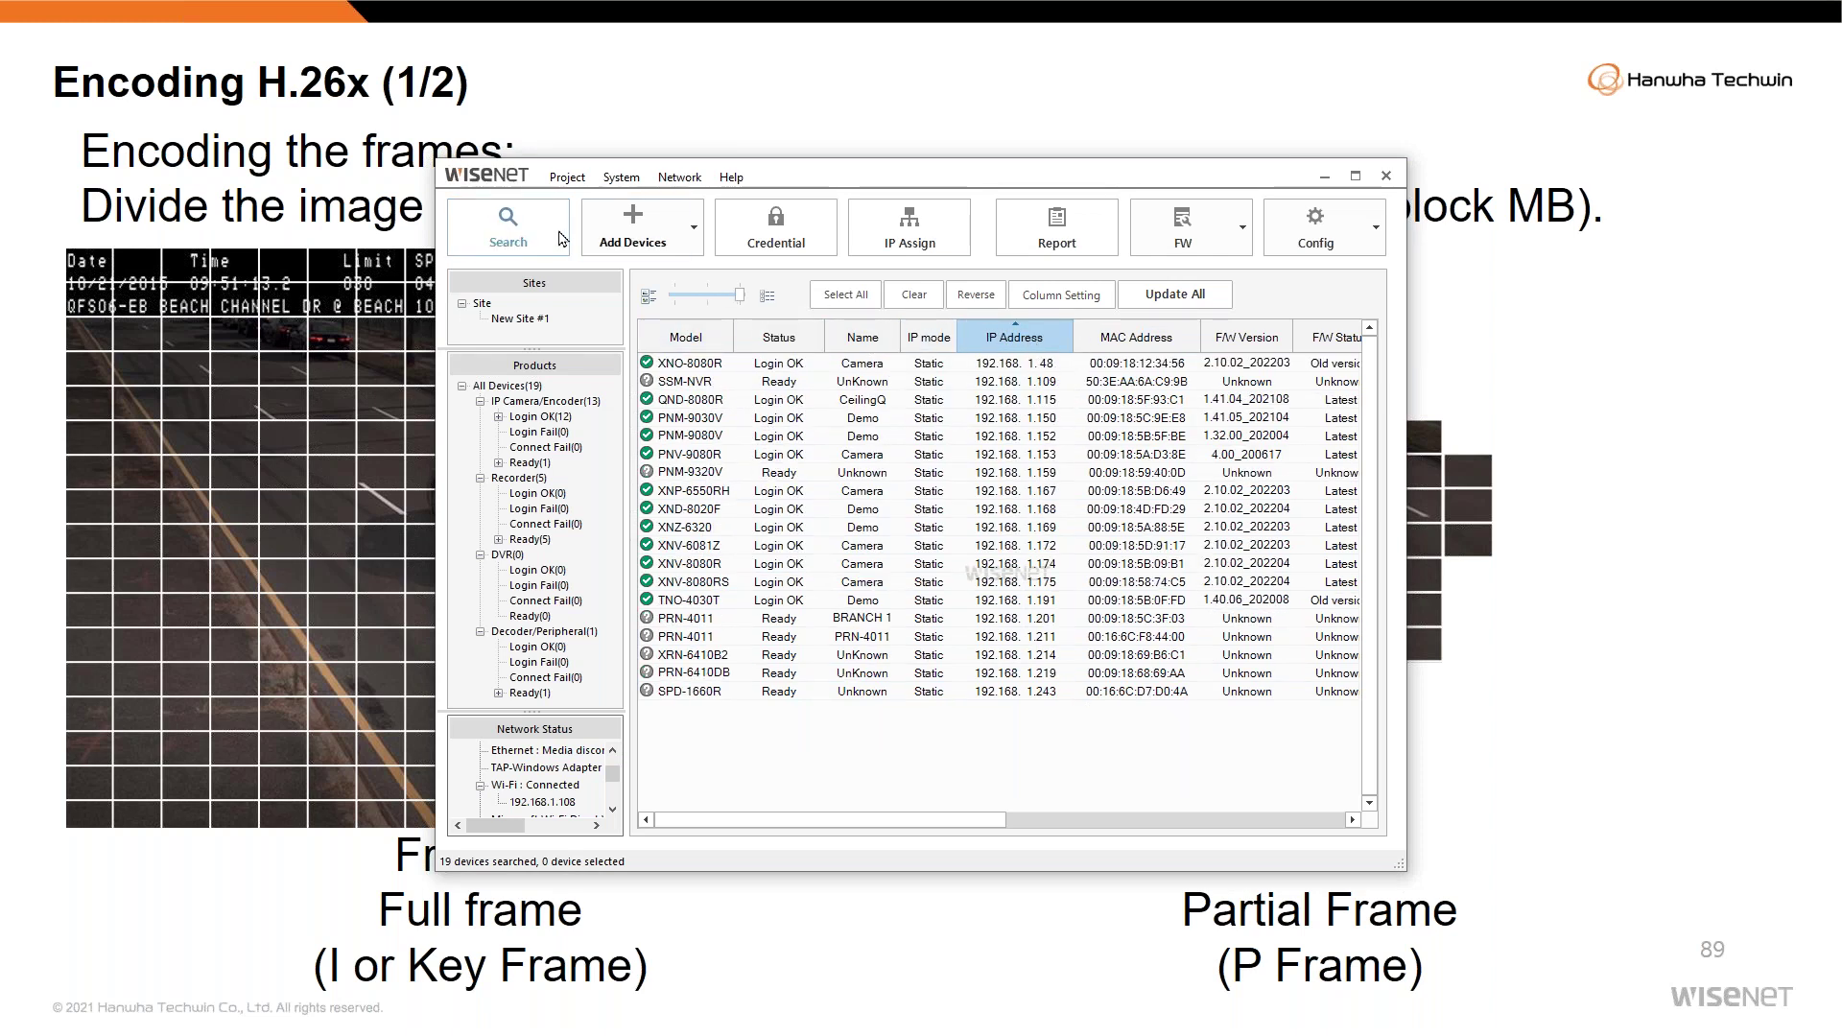
{"action": "left_click", "coordinate": [519, 224]}
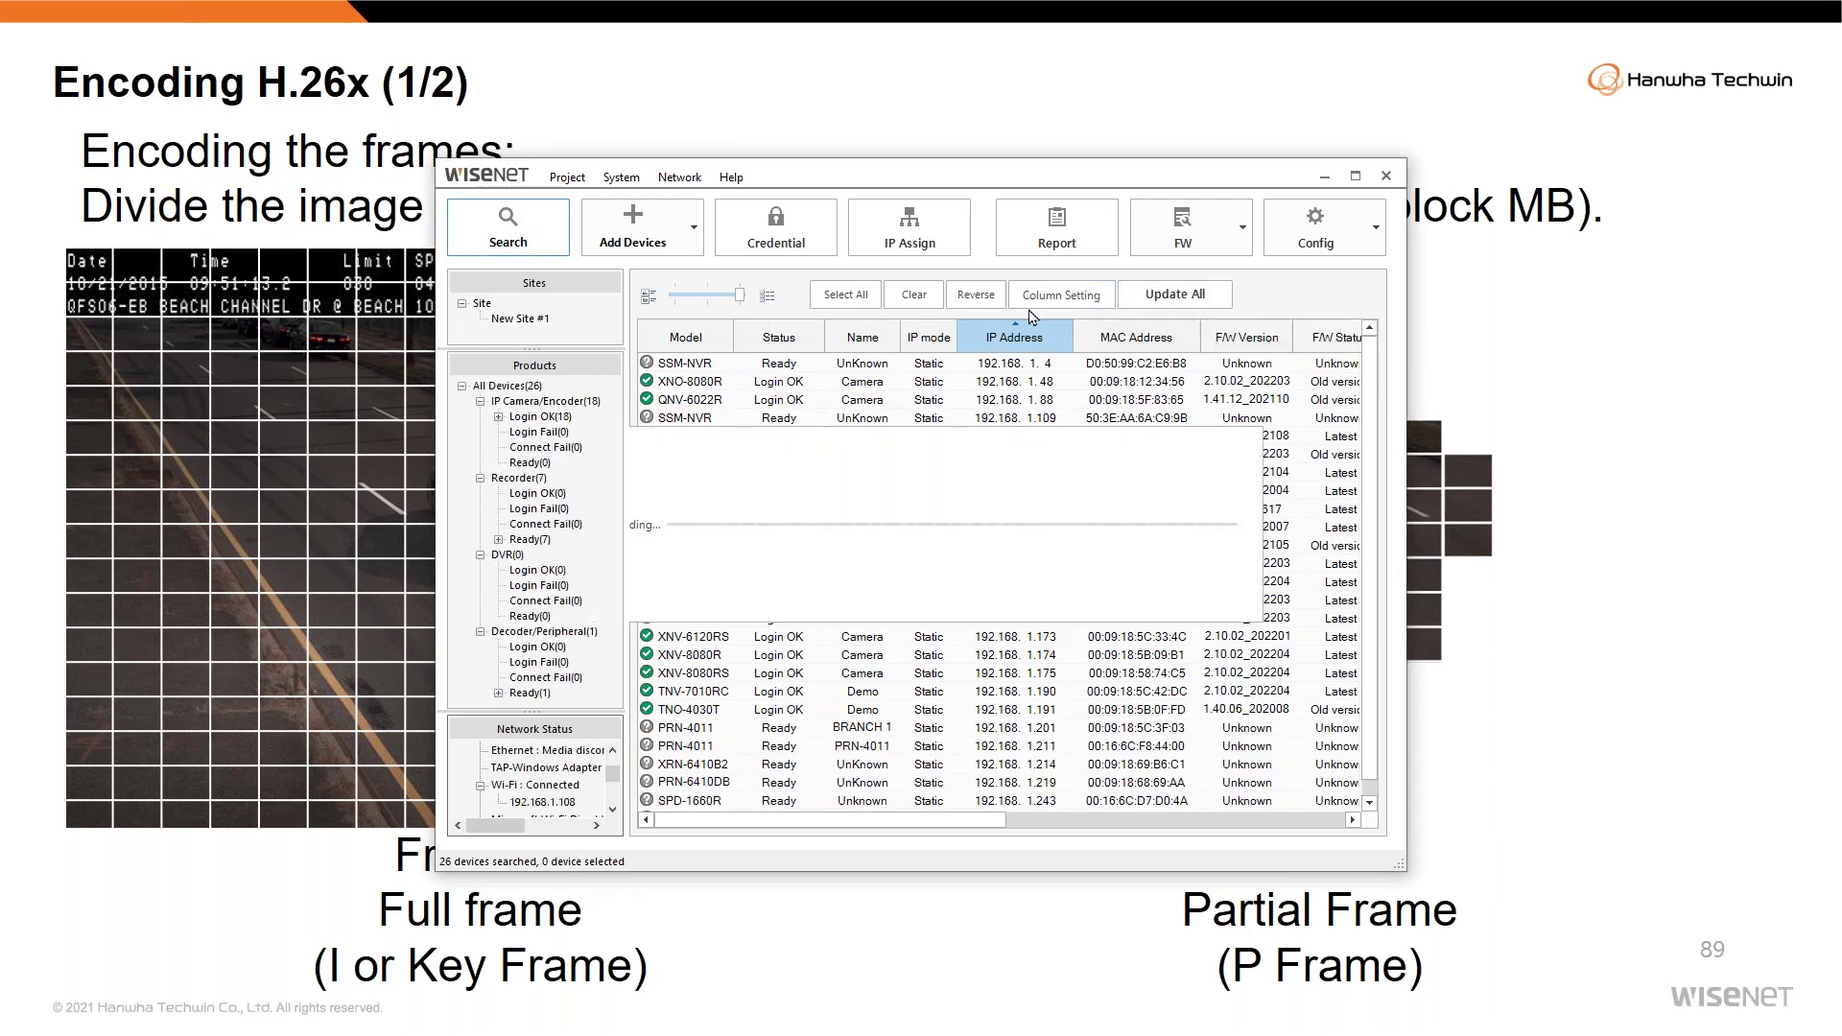
Step: Select the XNO-6120R camera and open its Video Profile settings in the browser
{"action": "mouse_move", "coordinate": [1067, 554]}
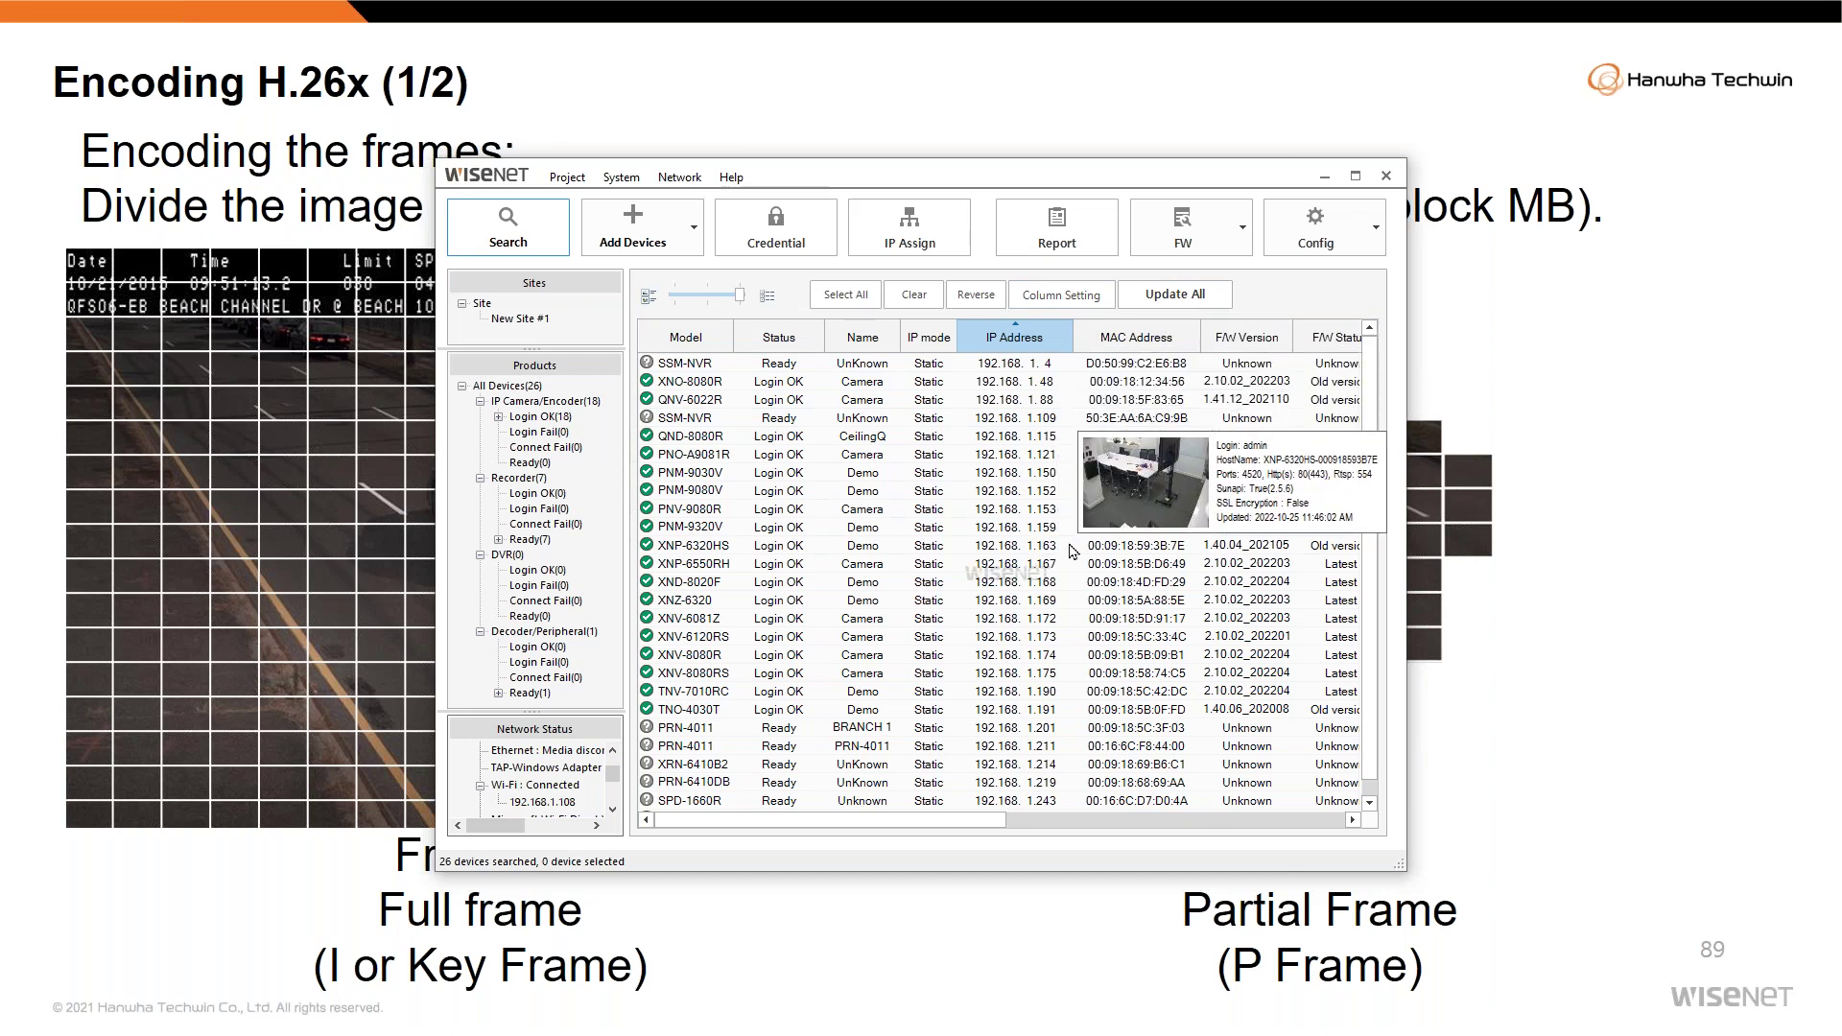
{"action": "mouse_move", "coordinate": [1047, 590]}
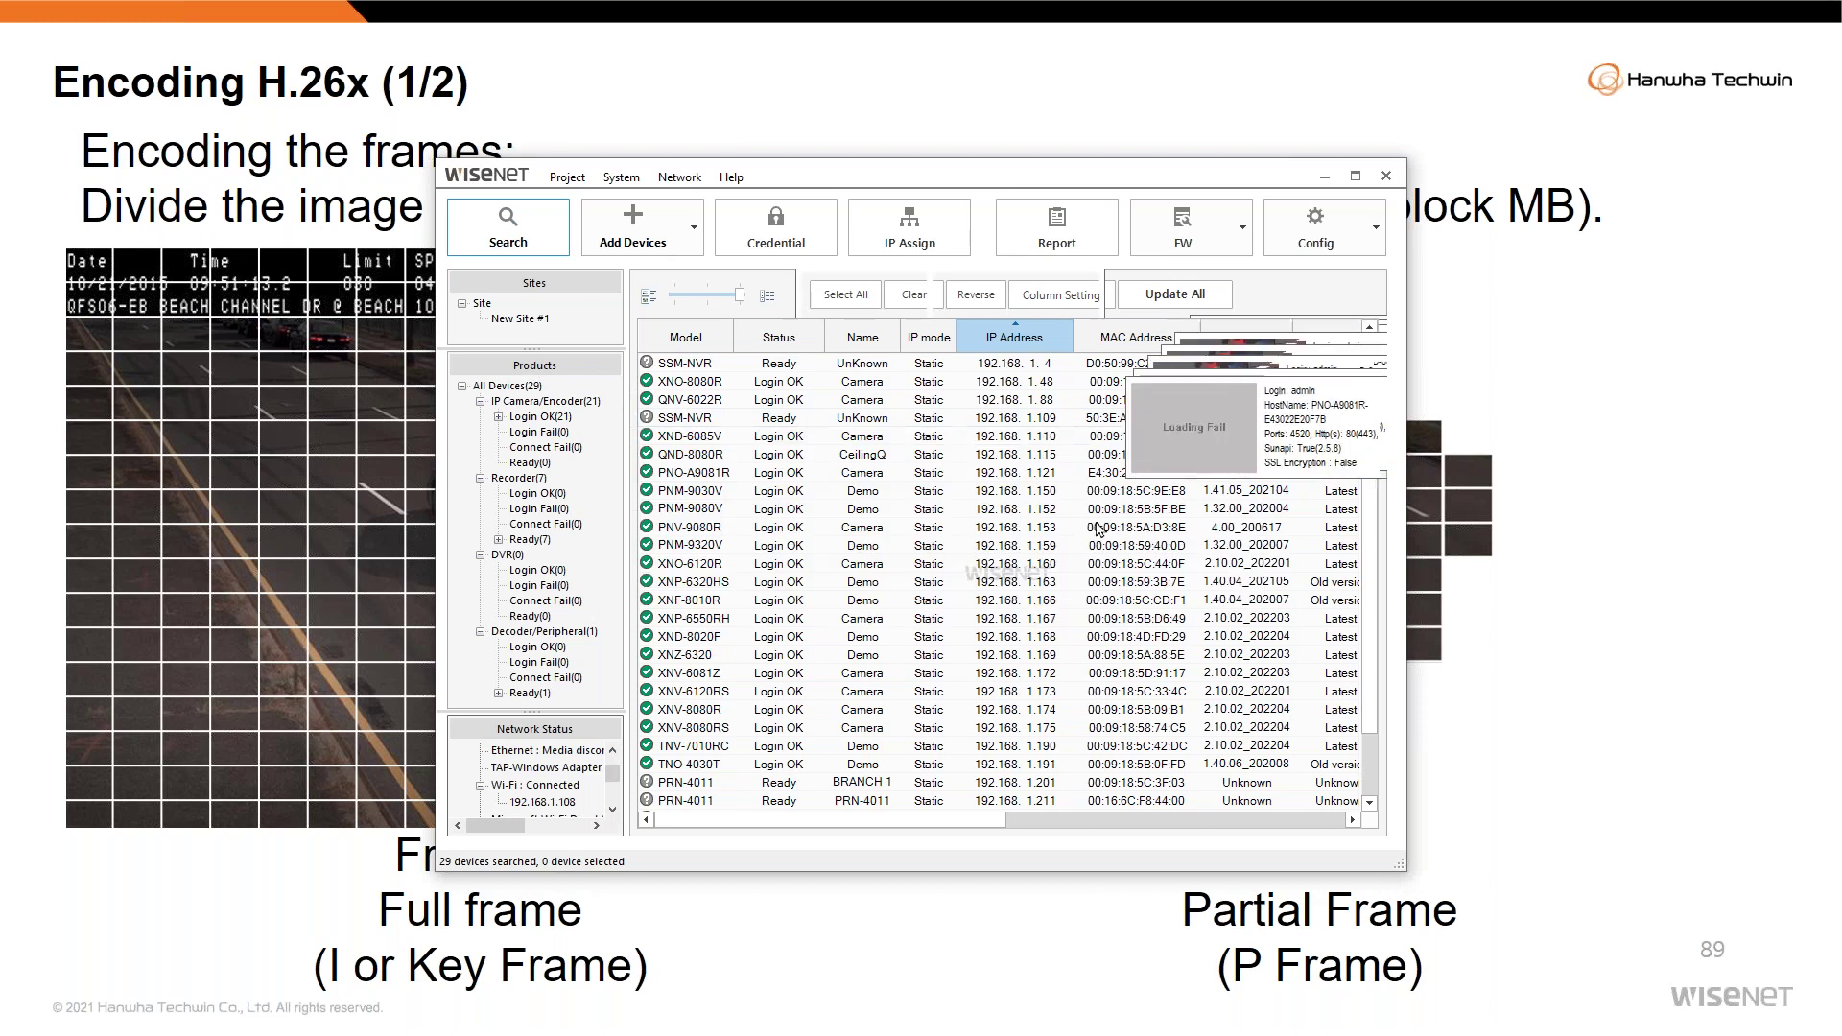
{"action": "left_click", "coordinate": [1054, 571]}
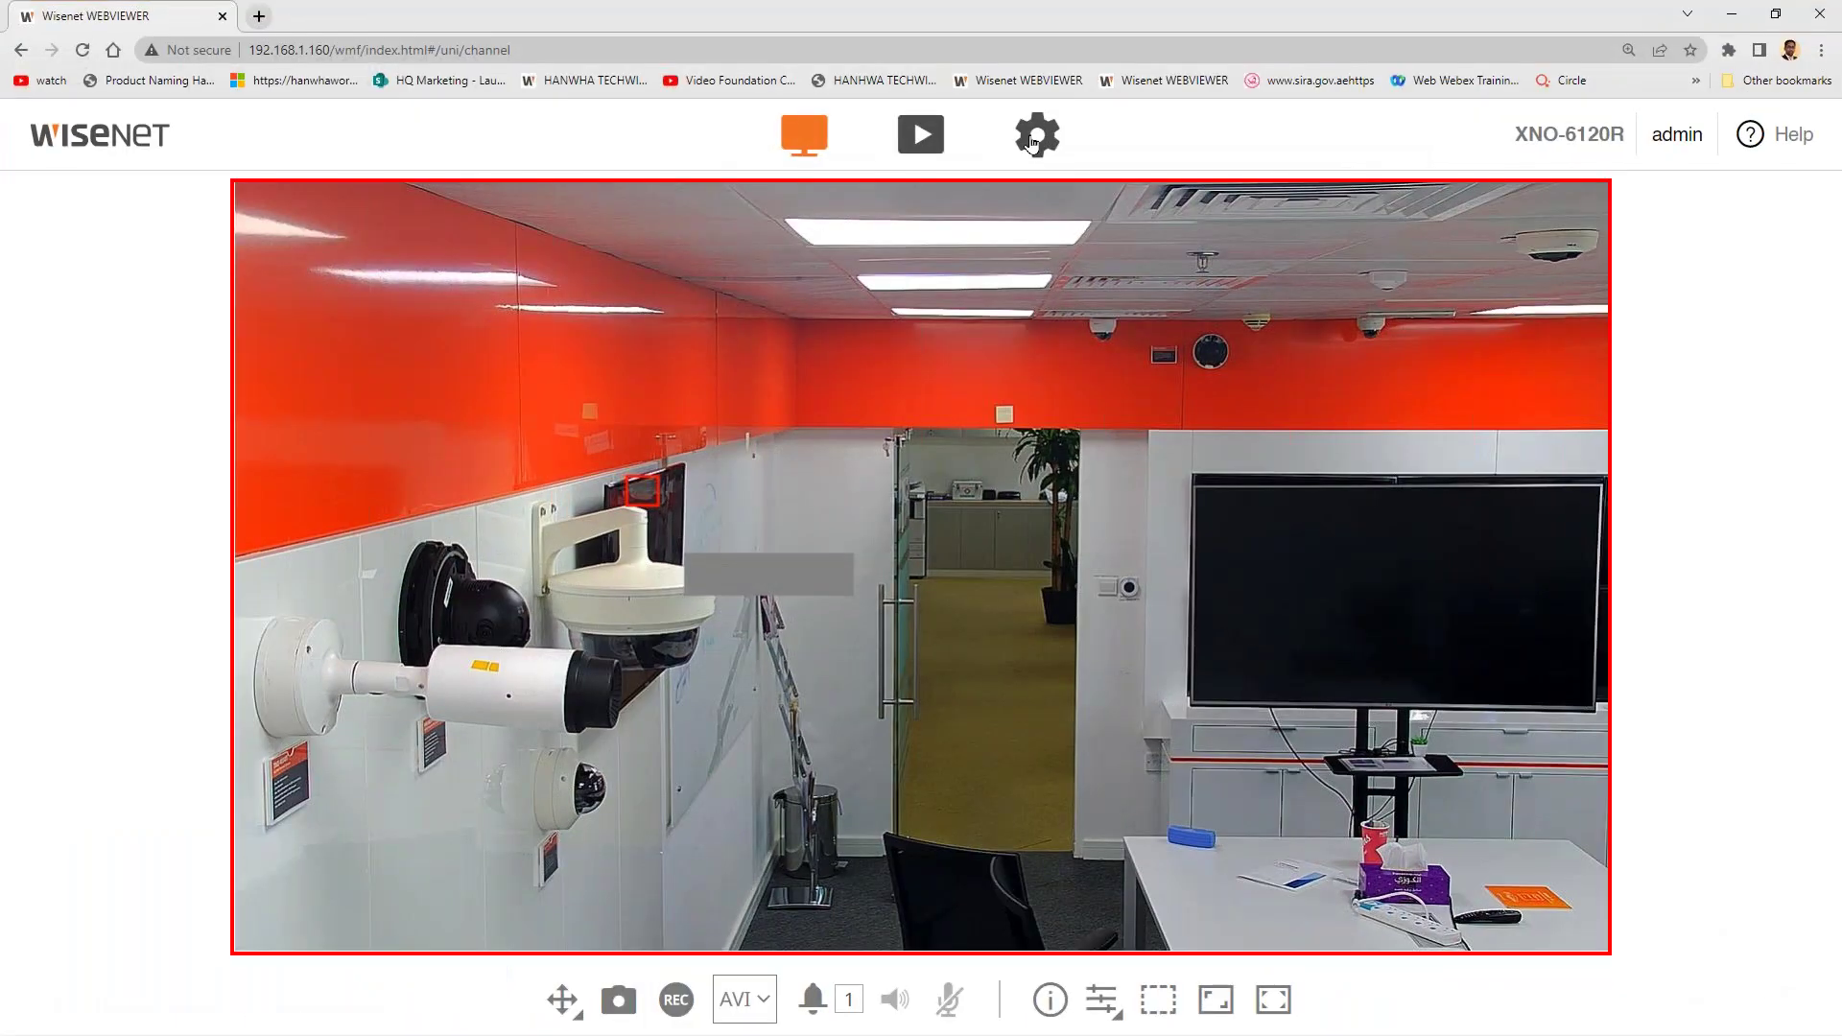
{"action": "left_click", "coordinate": [1032, 142]}
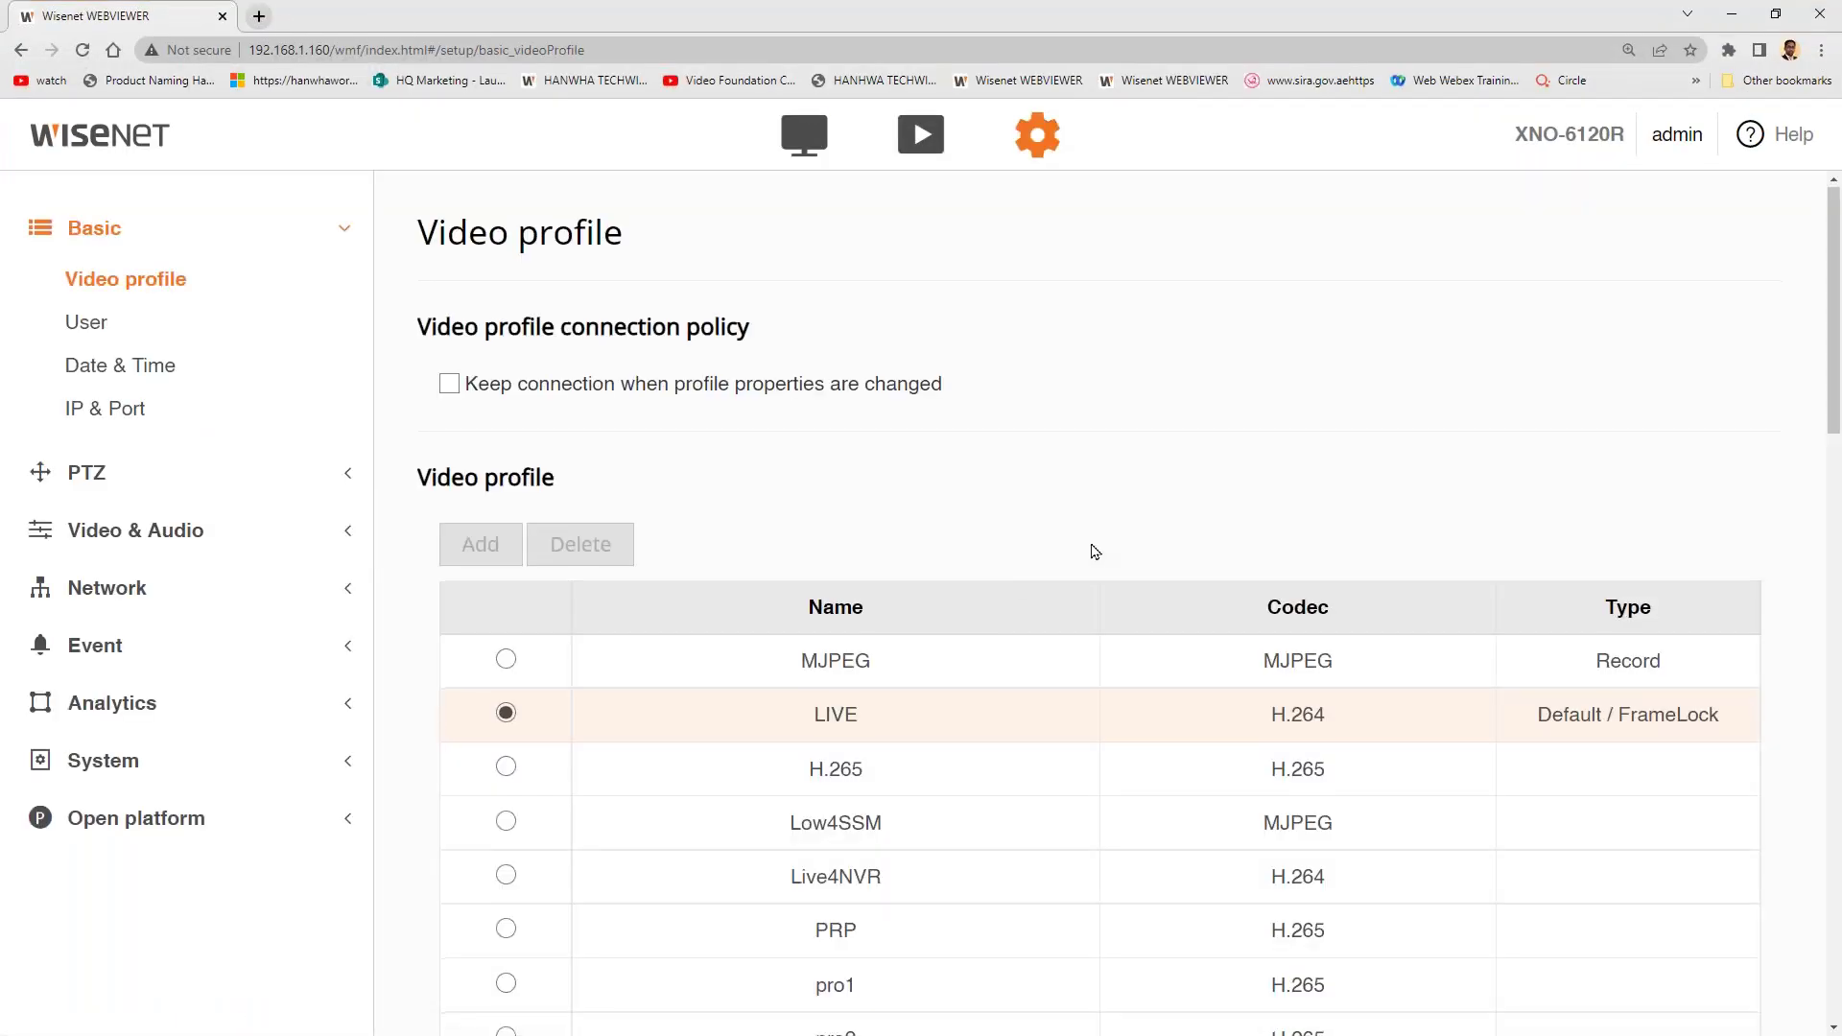
{"action": "scroll", "coordinate": [1090, 552], "scroll_direction": "down", "scroll_amount": 12}
{"action": "scroll", "coordinate": [1090, 560], "scroll_direction": "down", "scroll_amount": 6}
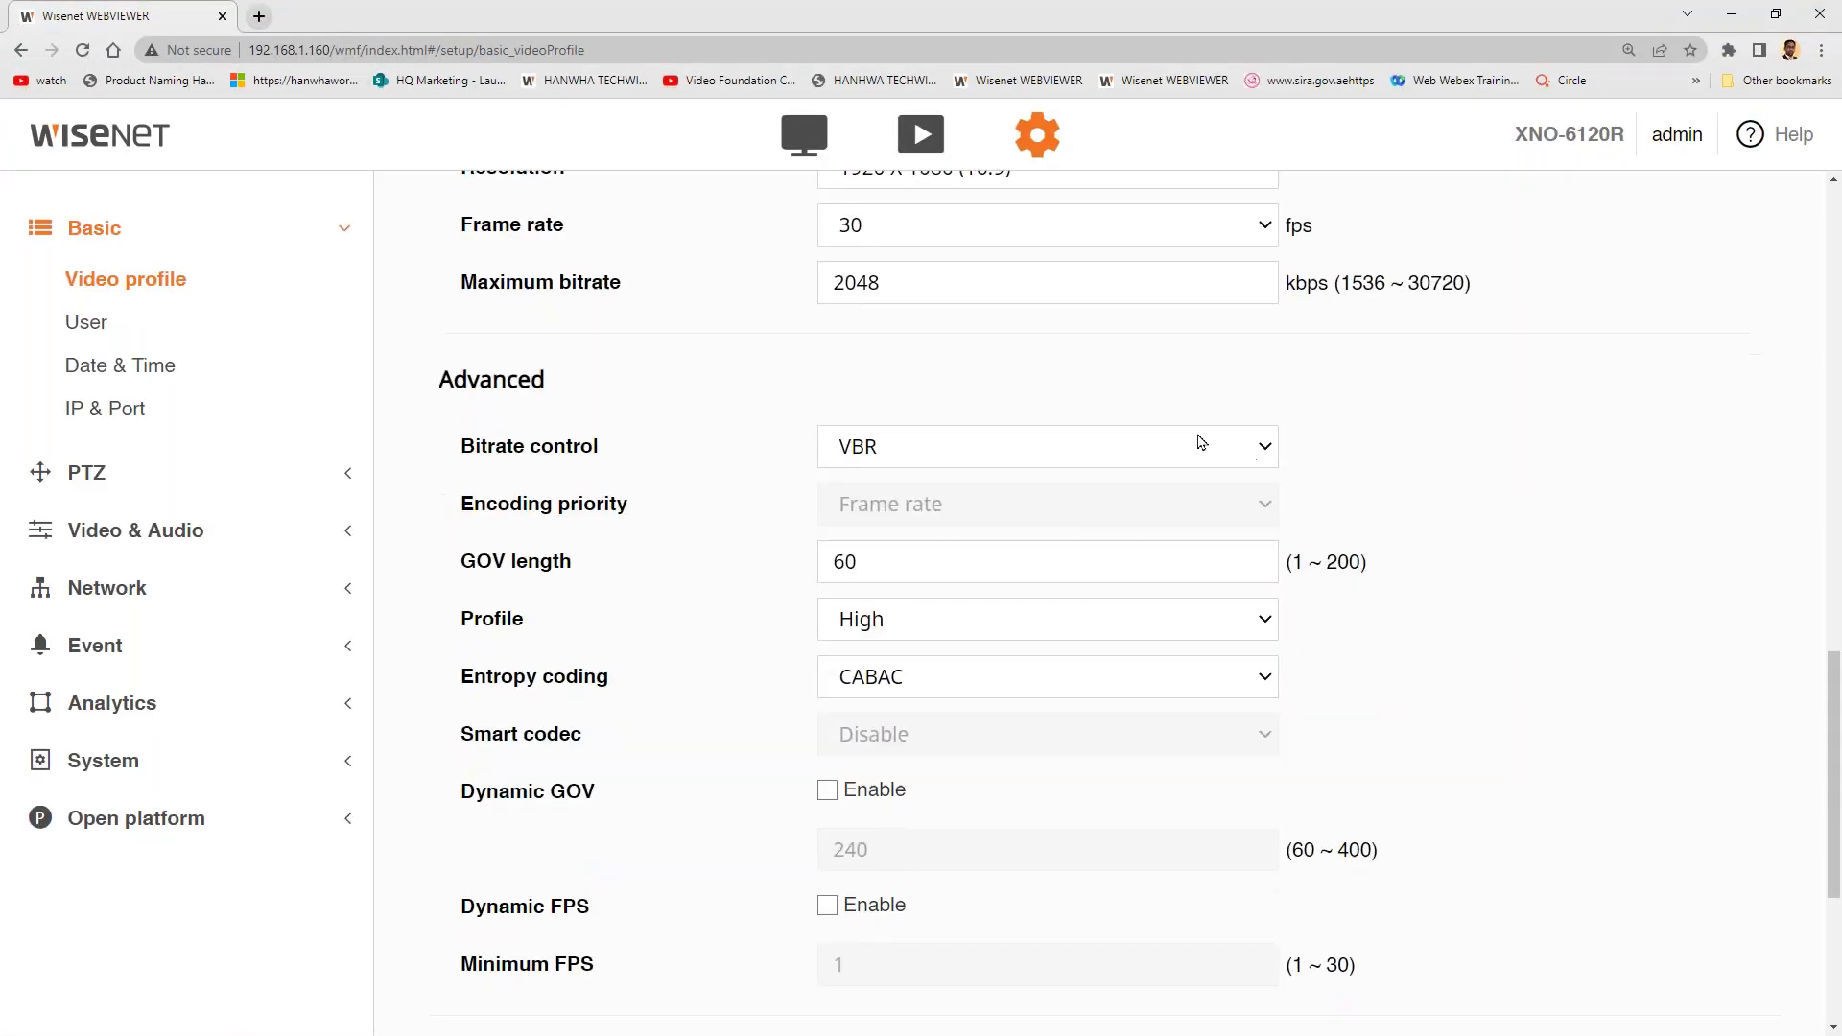
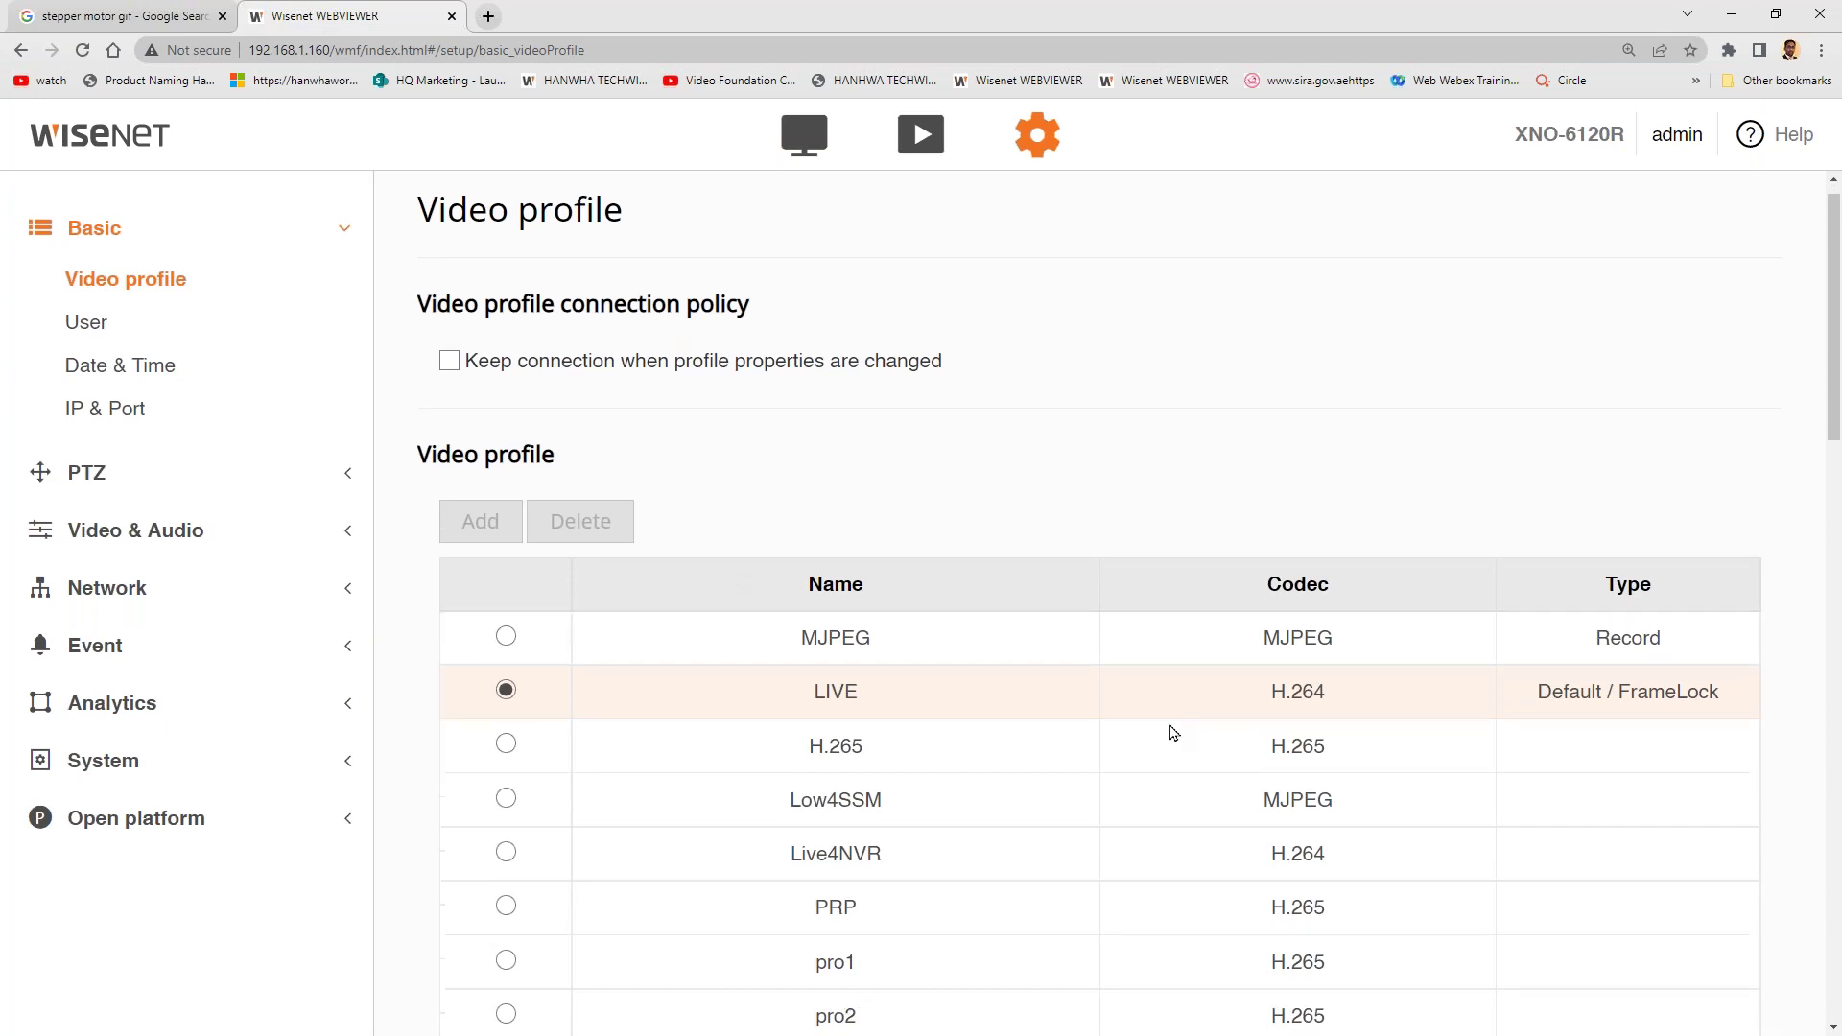
{"action": "scroll", "coordinate": [875, 792], "scroll_direction": "down", "scroll_amount": 5}
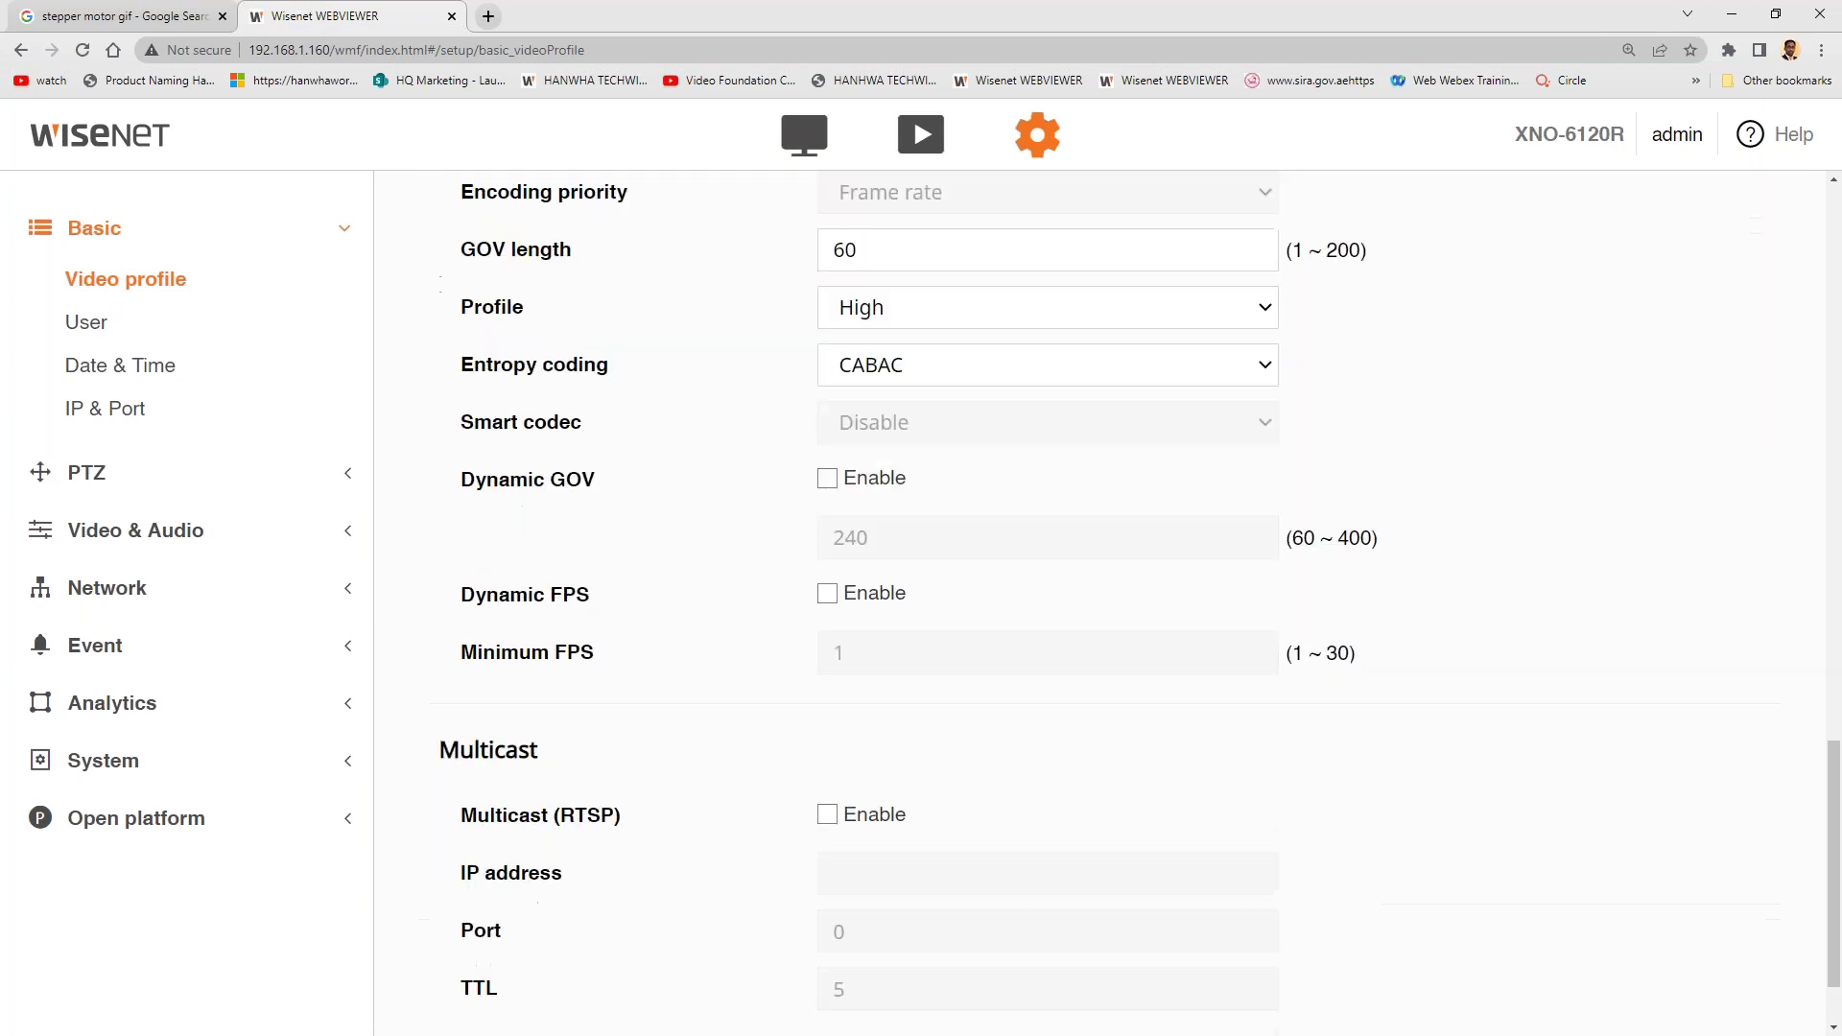
{"action": "scroll", "coordinate": [905, 617], "scroll_direction": "up", "scroll_amount": 4}
{"action": "scroll", "coordinate": [845, 645], "scroll_direction": "down", "scroll_amount": 2}
{"action": "scroll", "coordinate": [794, 699], "scroll_direction": "up", "scroll_amount": 7}
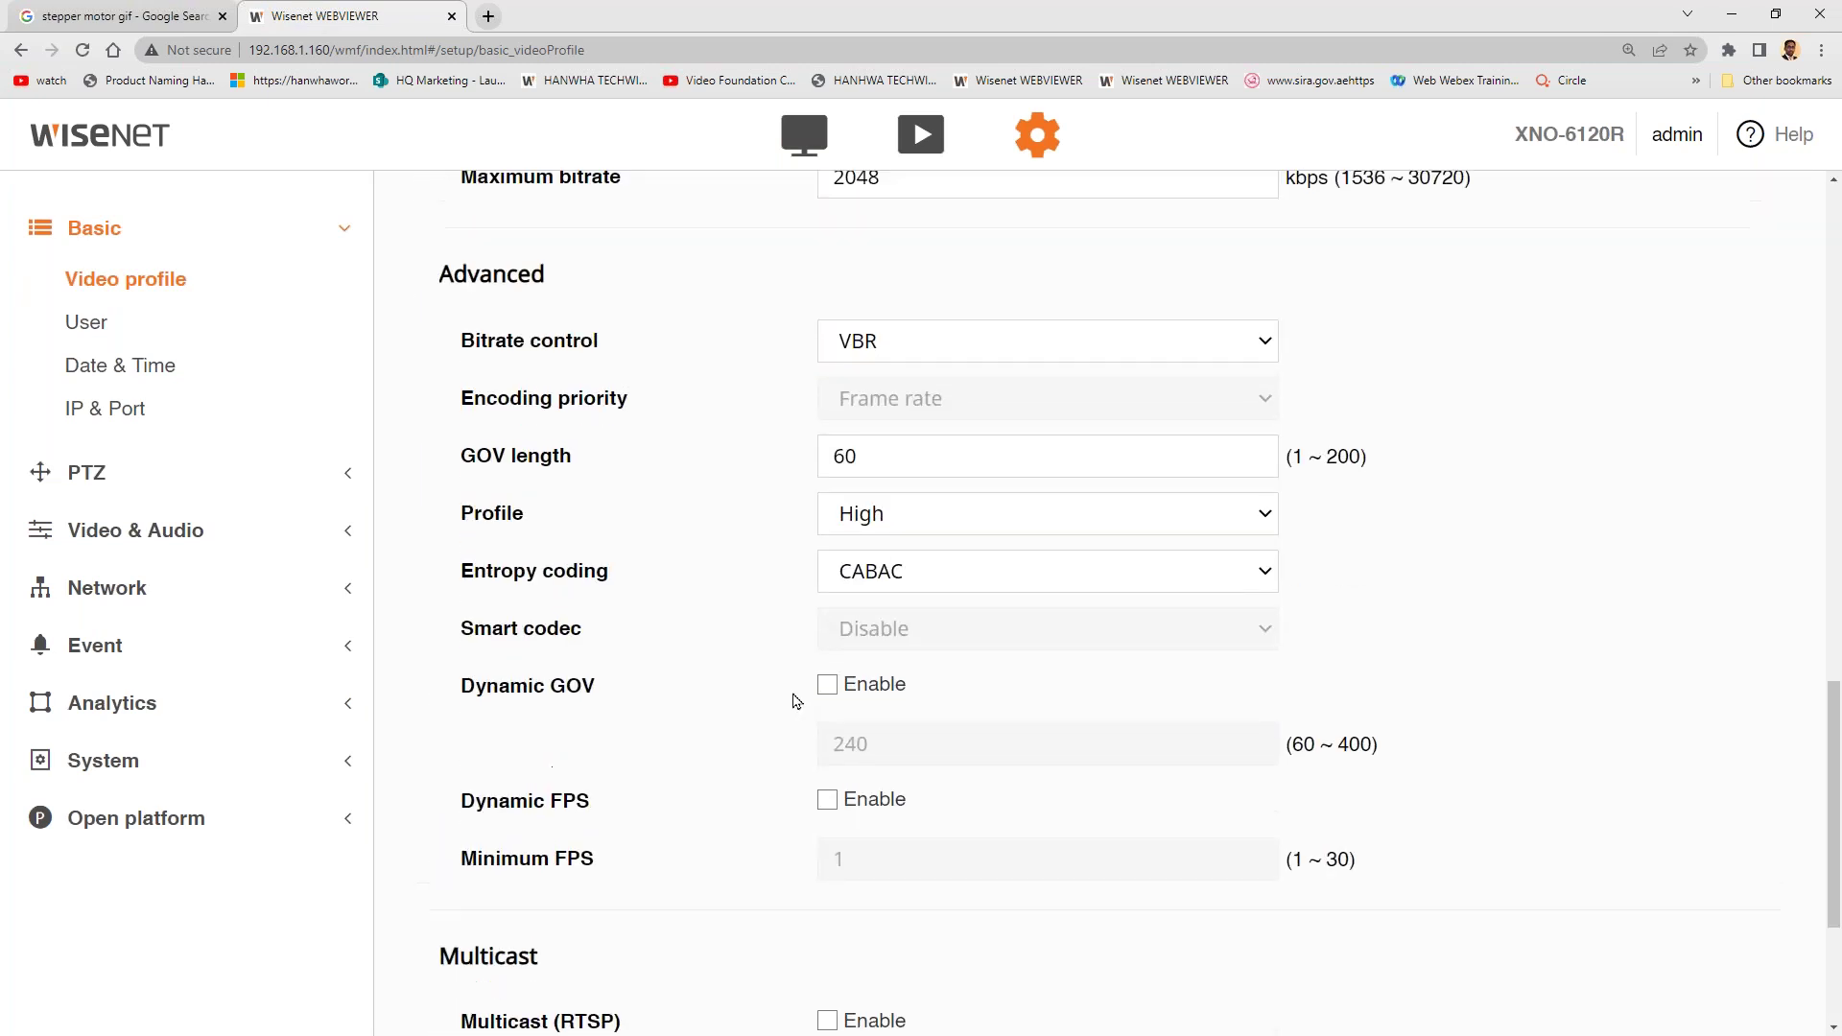
{"action": "scroll", "coordinate": [804, 671], "scroll_direction": "down", "scroll_amount": 6}
{"action": "left_click", "coordinate": [827, 748]}
{"action": "key", "text": "Tab"}
{"action": "type", "text": "400"}
{"action": "scroll", "coordinate": [773, 719], "scroll_direction": "down", "scroll_amount": 4}
{"action": "left_click", "coordinate": [988, 979]}
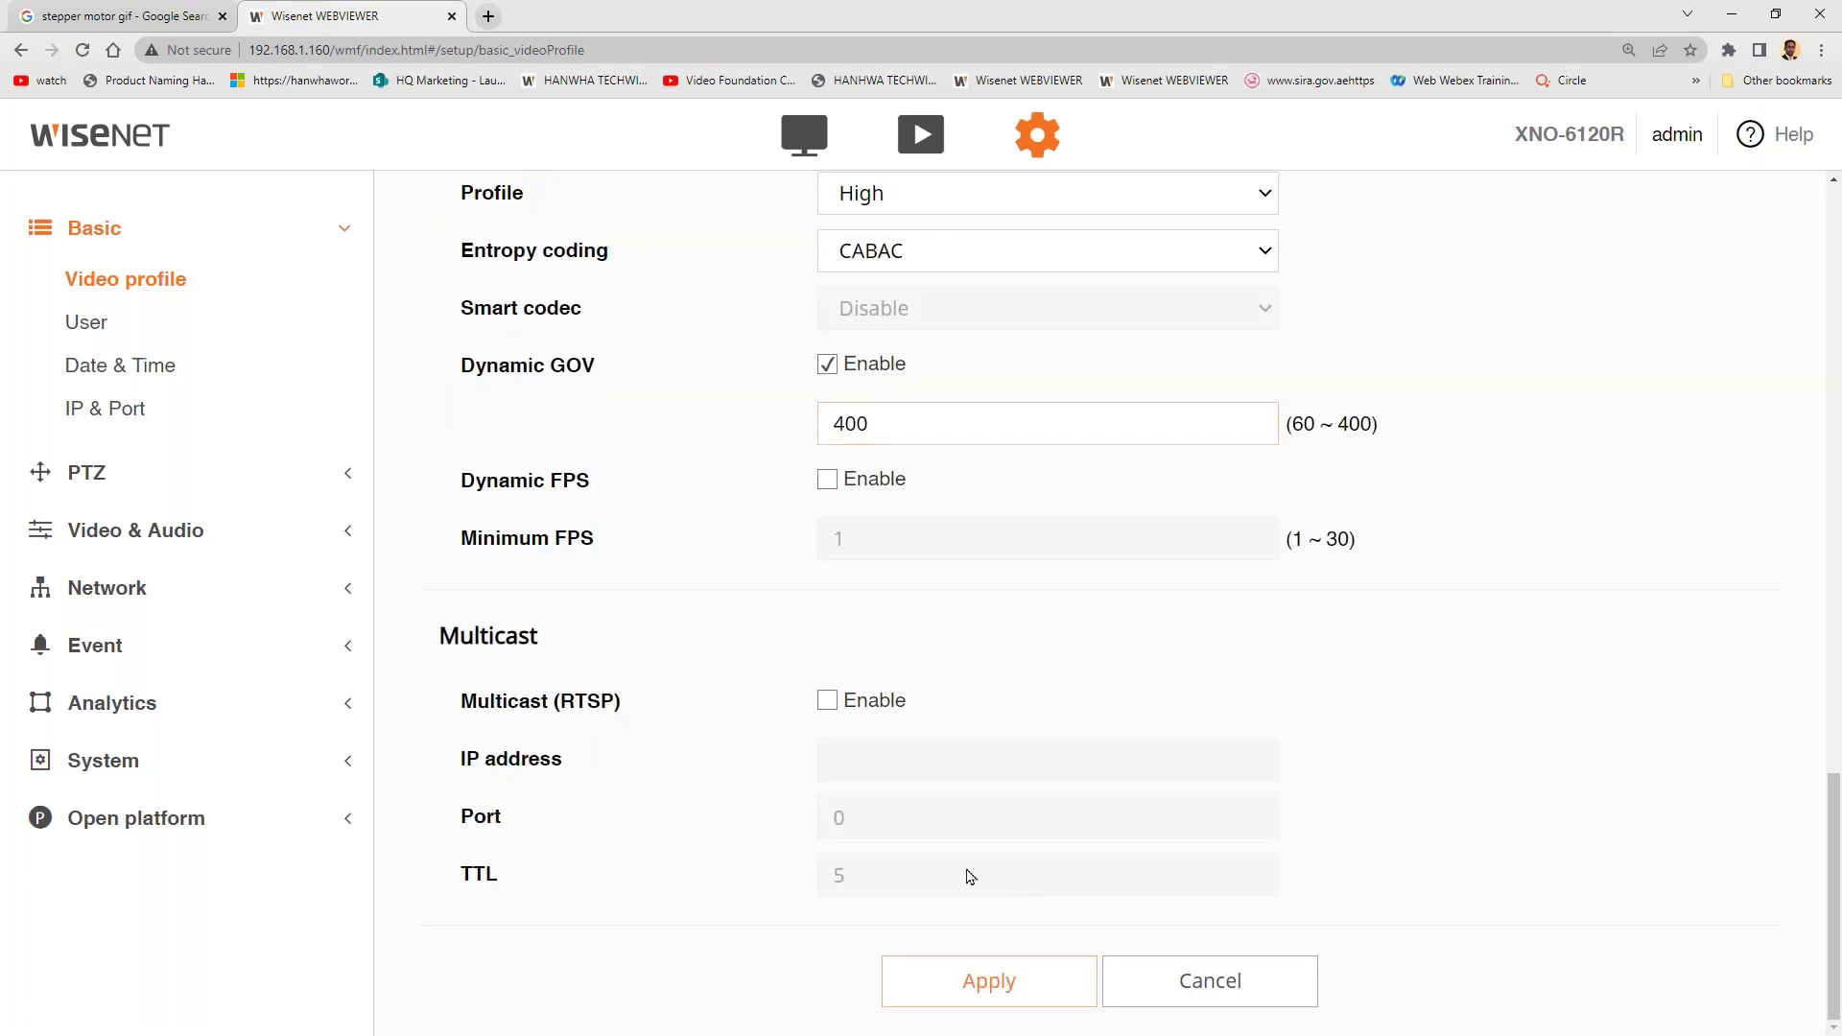
{"action": "left_click", "coordinate": [839, 650]}
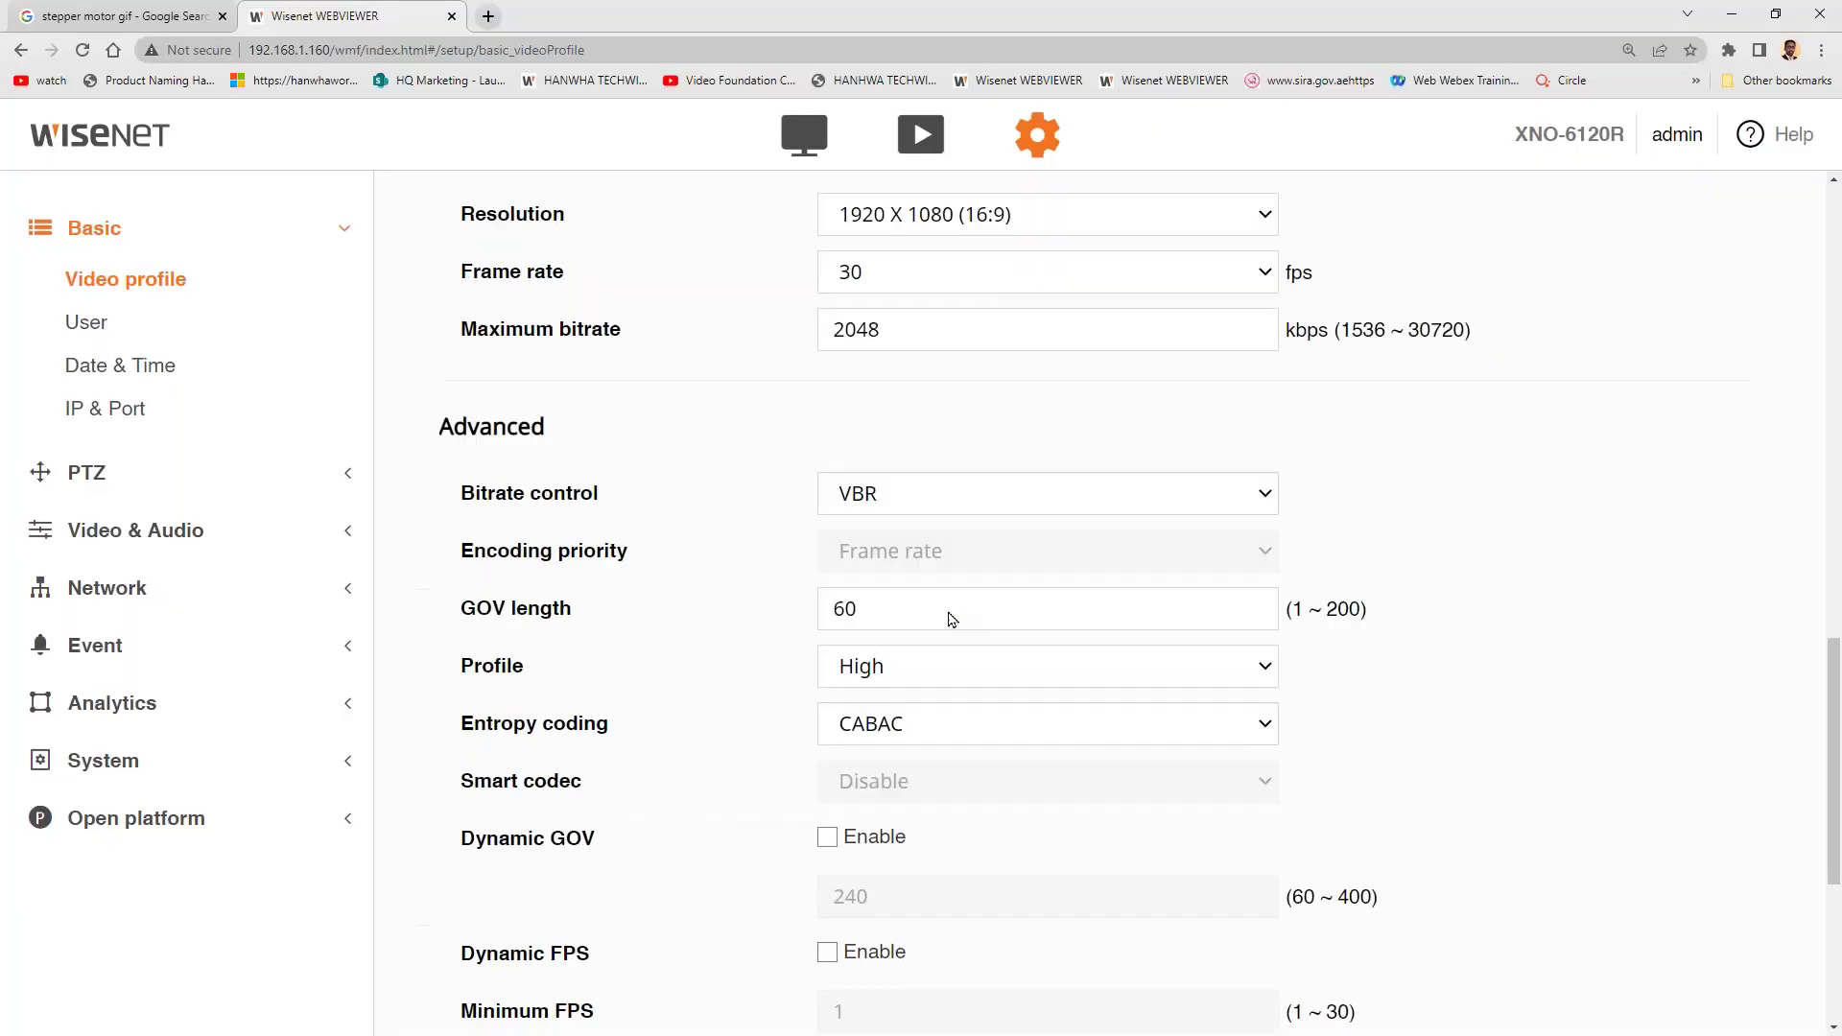
{"action": "scroll", "coordinate": [760, 499], "scroll_direction": "up", "scroll_amount": 5}
{"action": "scroll", "coordinate": [760, 499], "scroll_direction": "up", "scroll_amount": 8}
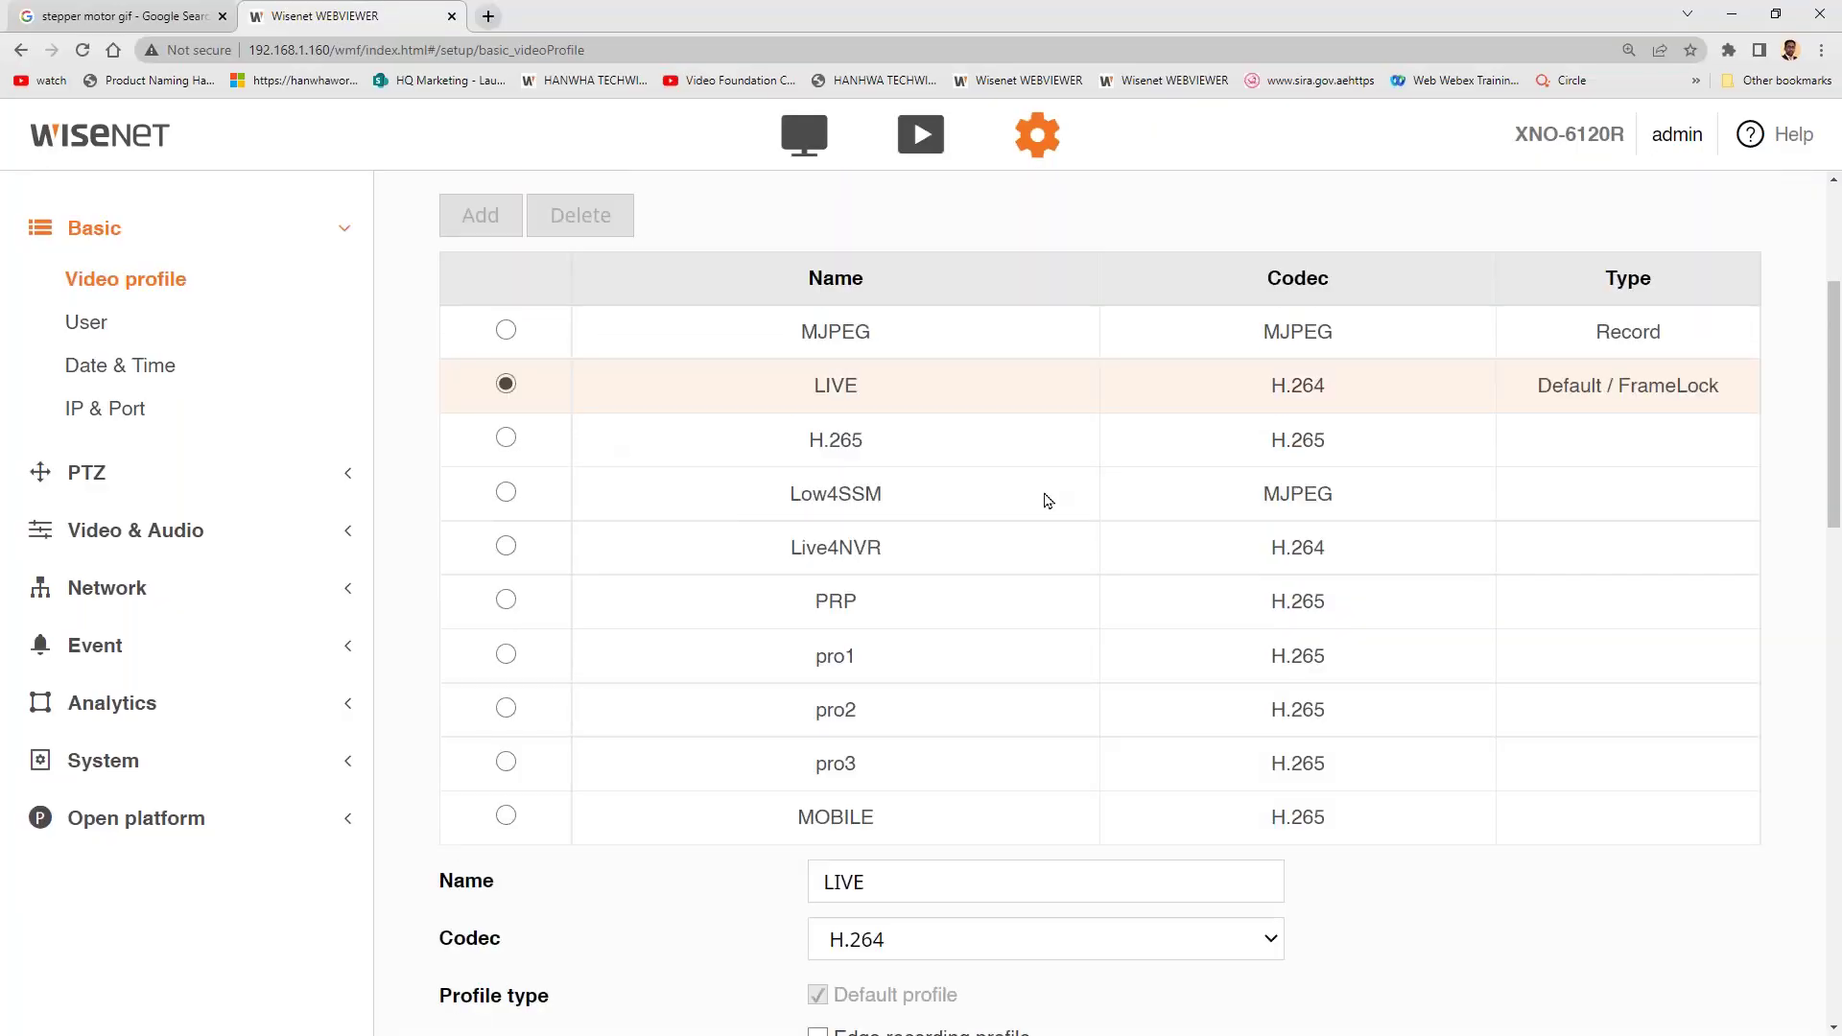
{"action": "scroll", "coordinate": [1047, 500], "scroll_direction": "down", "scroll_amount": 5}
{"action": "left_click", "coordinate": [819, 609]}
{"action": "scroll", "coordinate": [777, 677], "scroll_direction": "down", "scroll_amount": 1}
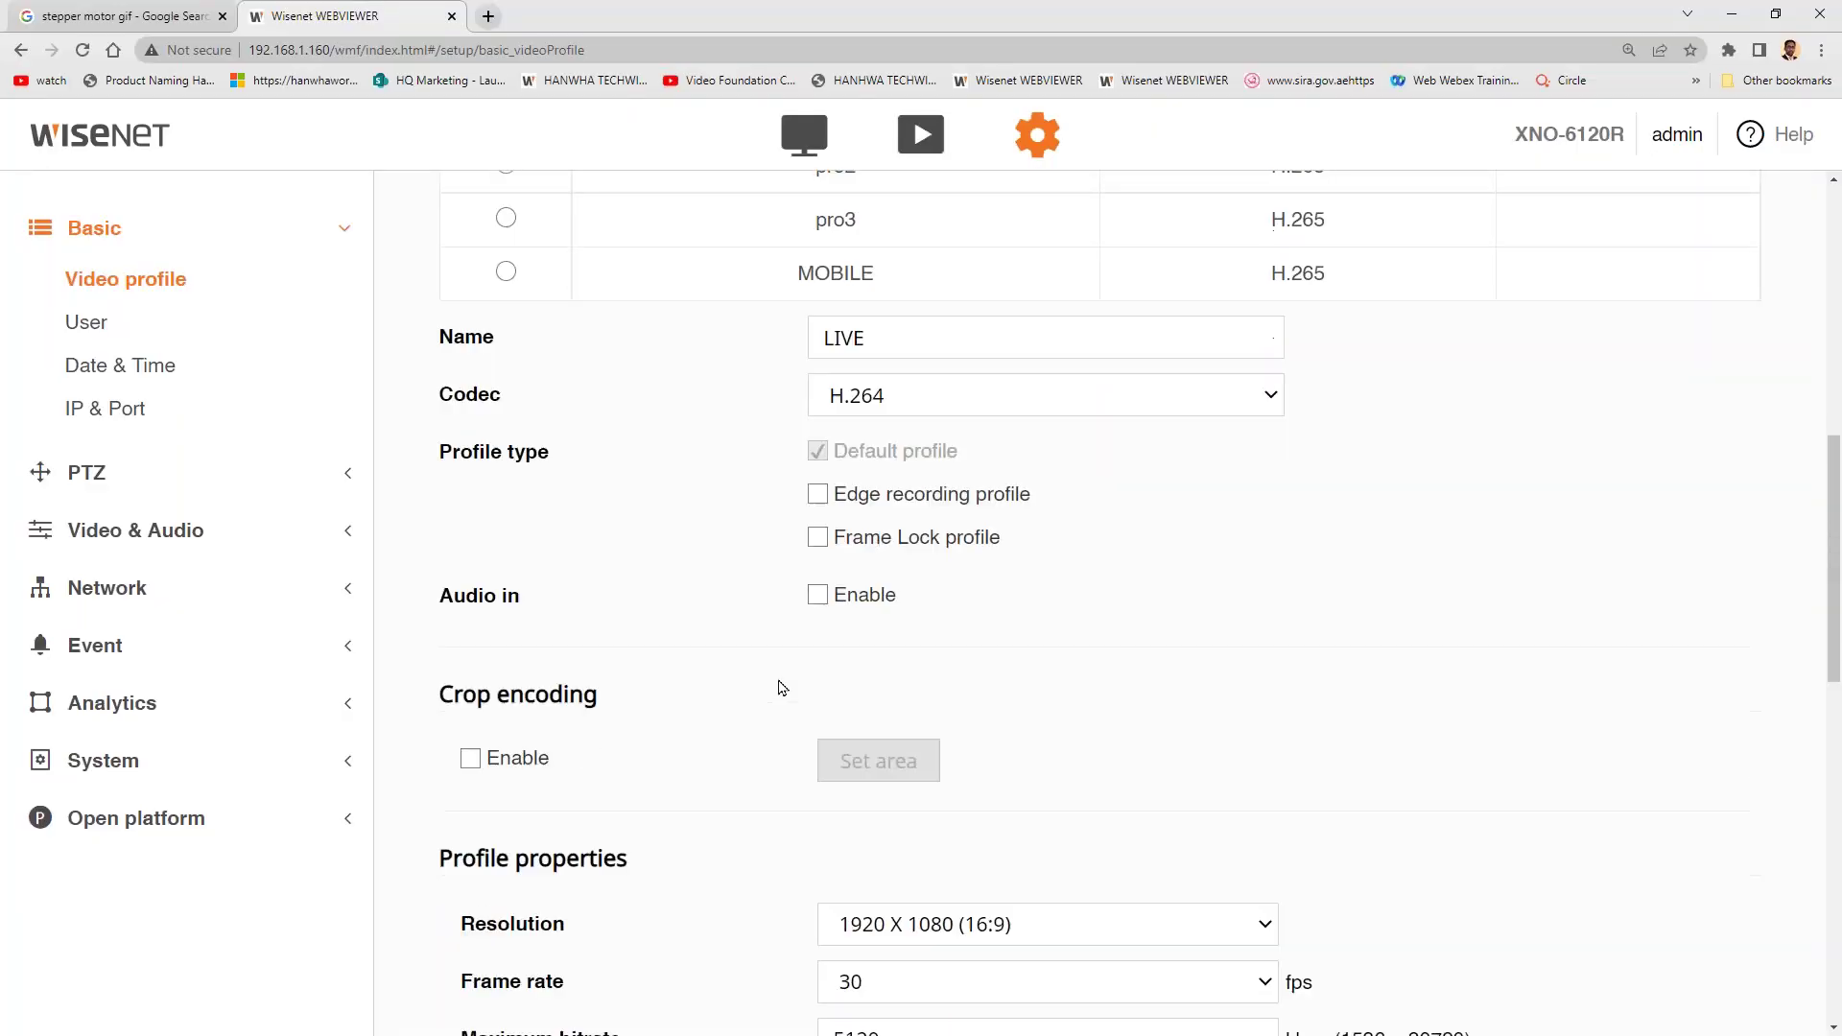
{"action": "scroll", "coordinate": [782, 688], "scroll_direction": "down", "scroll_amount": 10}
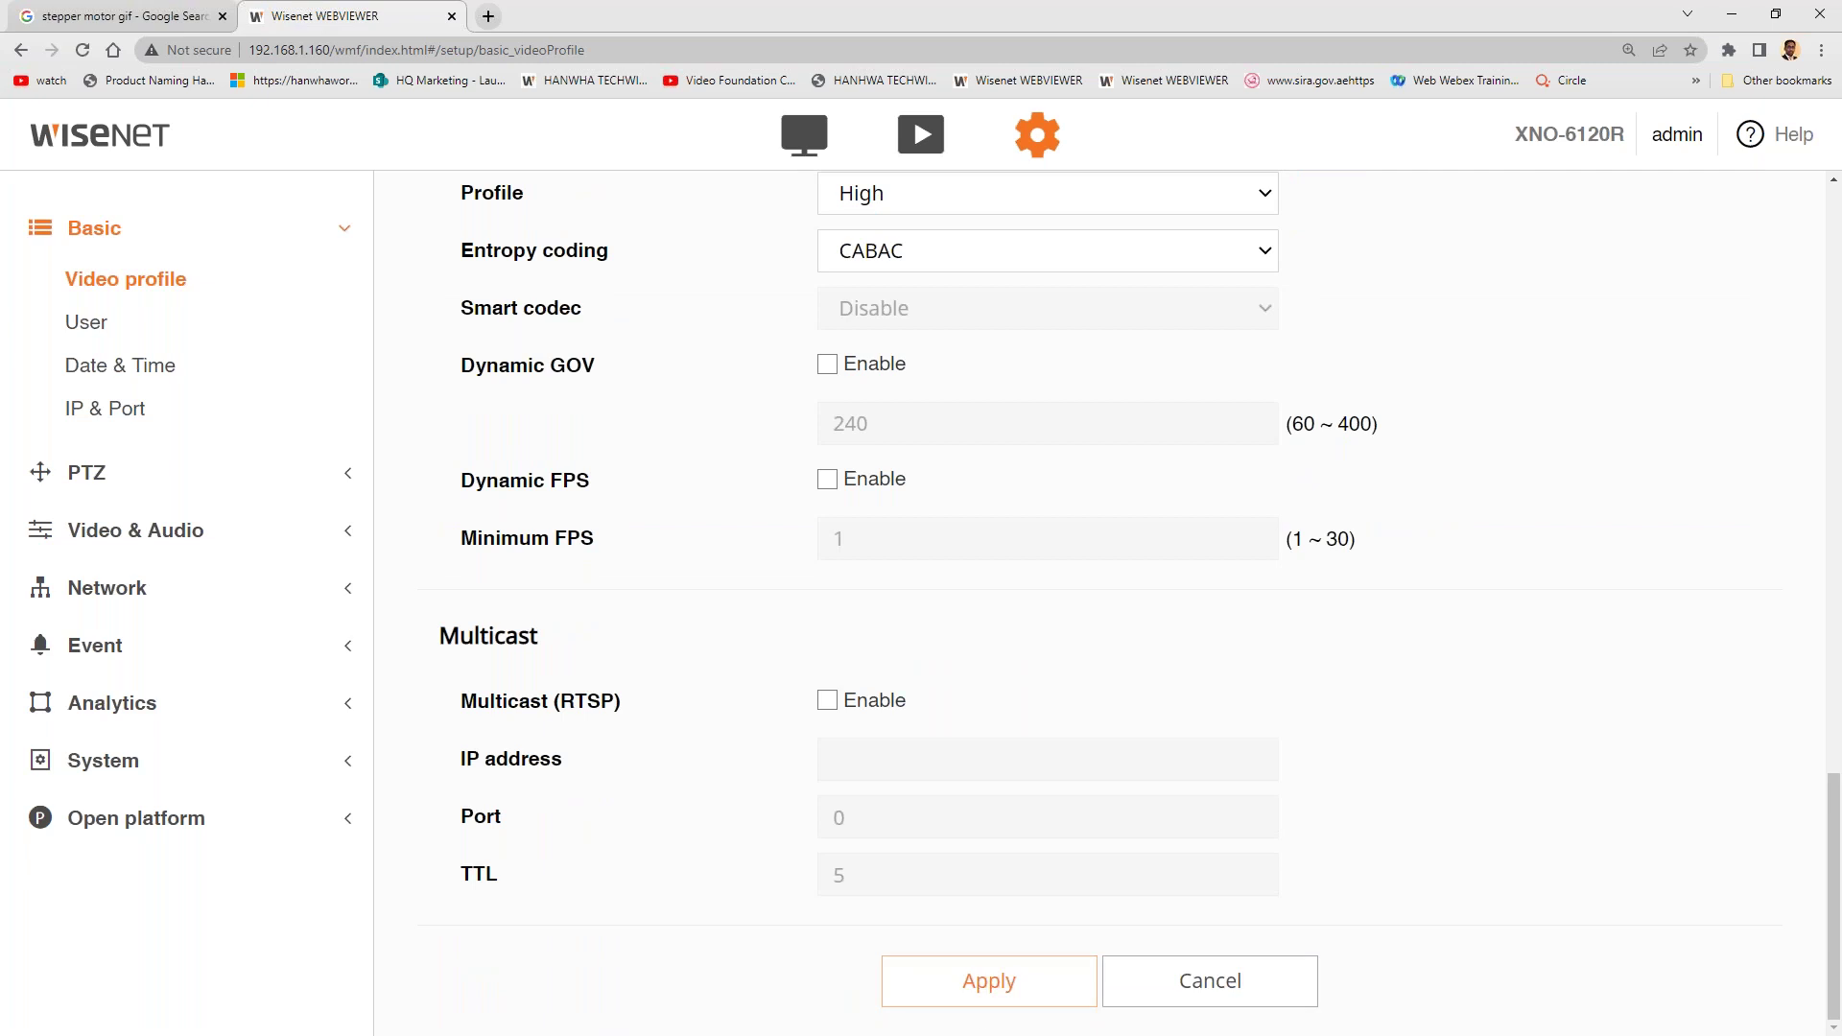
{"action": "left_click", "coordinate": [989, 981]}
{"action": "left_click", "coordinate": [1023, 669]}
{"action": "left_click", "coordinate": [827, 364]}
{"action": "left_click_drag", "start_coordinate": [921, 423], "coordinate": [558, 367]}
{"action": "type", "text": "400"}
{"action": "left_click", "coordinate": [990, 974]}
{"action": "left_click", "coordinate": [857, 653]}
{"action": "scroll", "coordinate": [844, 652], "scroll_direction": "up", "scroll_amount": 12}
{"action": "scroll", "coordinate": [844, 658], "scroll_direction": "up", "scroll_amount": 6}
{"action": "scroll", "coordinate": [724, 740], "scroll_direction": "down", "scroll_amount": 14}
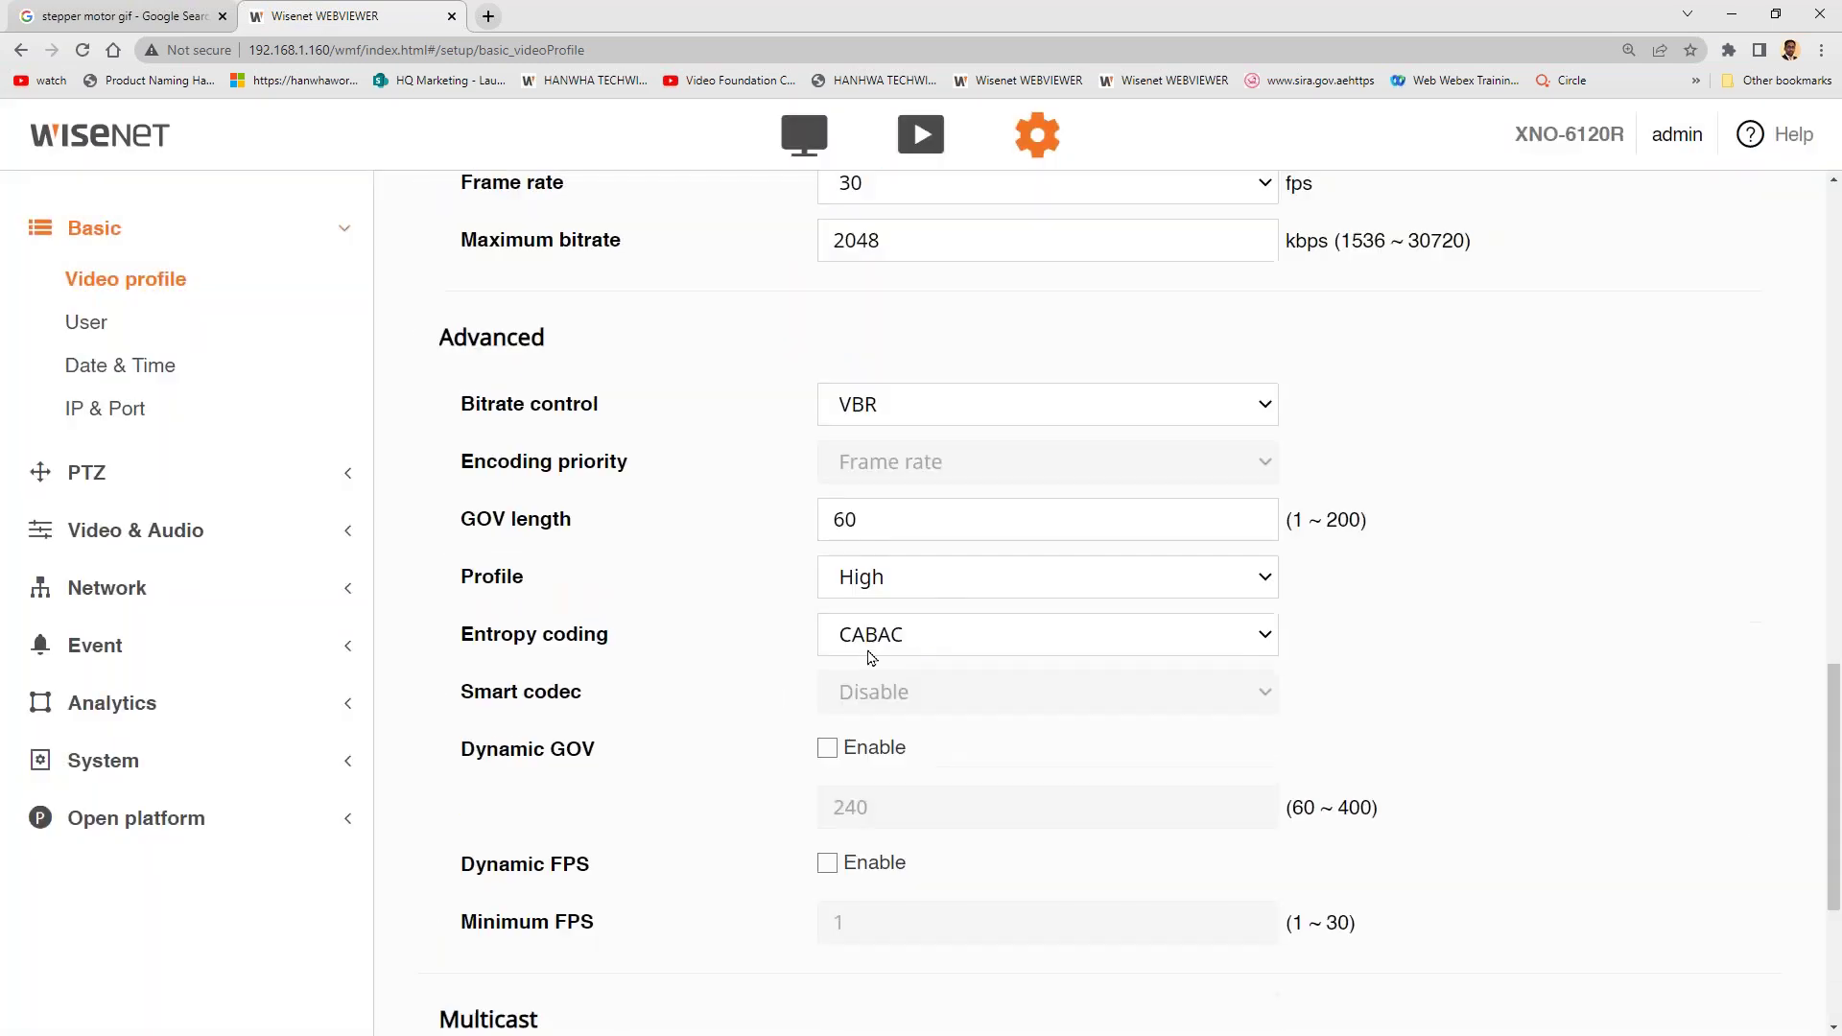
{"action": "scroll", "coordinate": [853, 719], "scroll_direction": "down", "scroll_amount": 3}
{"action": "scroll", "coordinate": [768, 662], "scroll_direction": "up", "scroll_amount": 5}
{"action": "scroll", "coordinate": [753, 659], "scroll_direction": "up", "scroll_amount": 6}
{"action": "scroll", "coordinate": [752, 650], "scroll_direction": "down", "scroll_amount": 6}
{"action": "scroll", "coordinate": [752, 645], "scroll_direction": "up", "scroll_amount": 7}
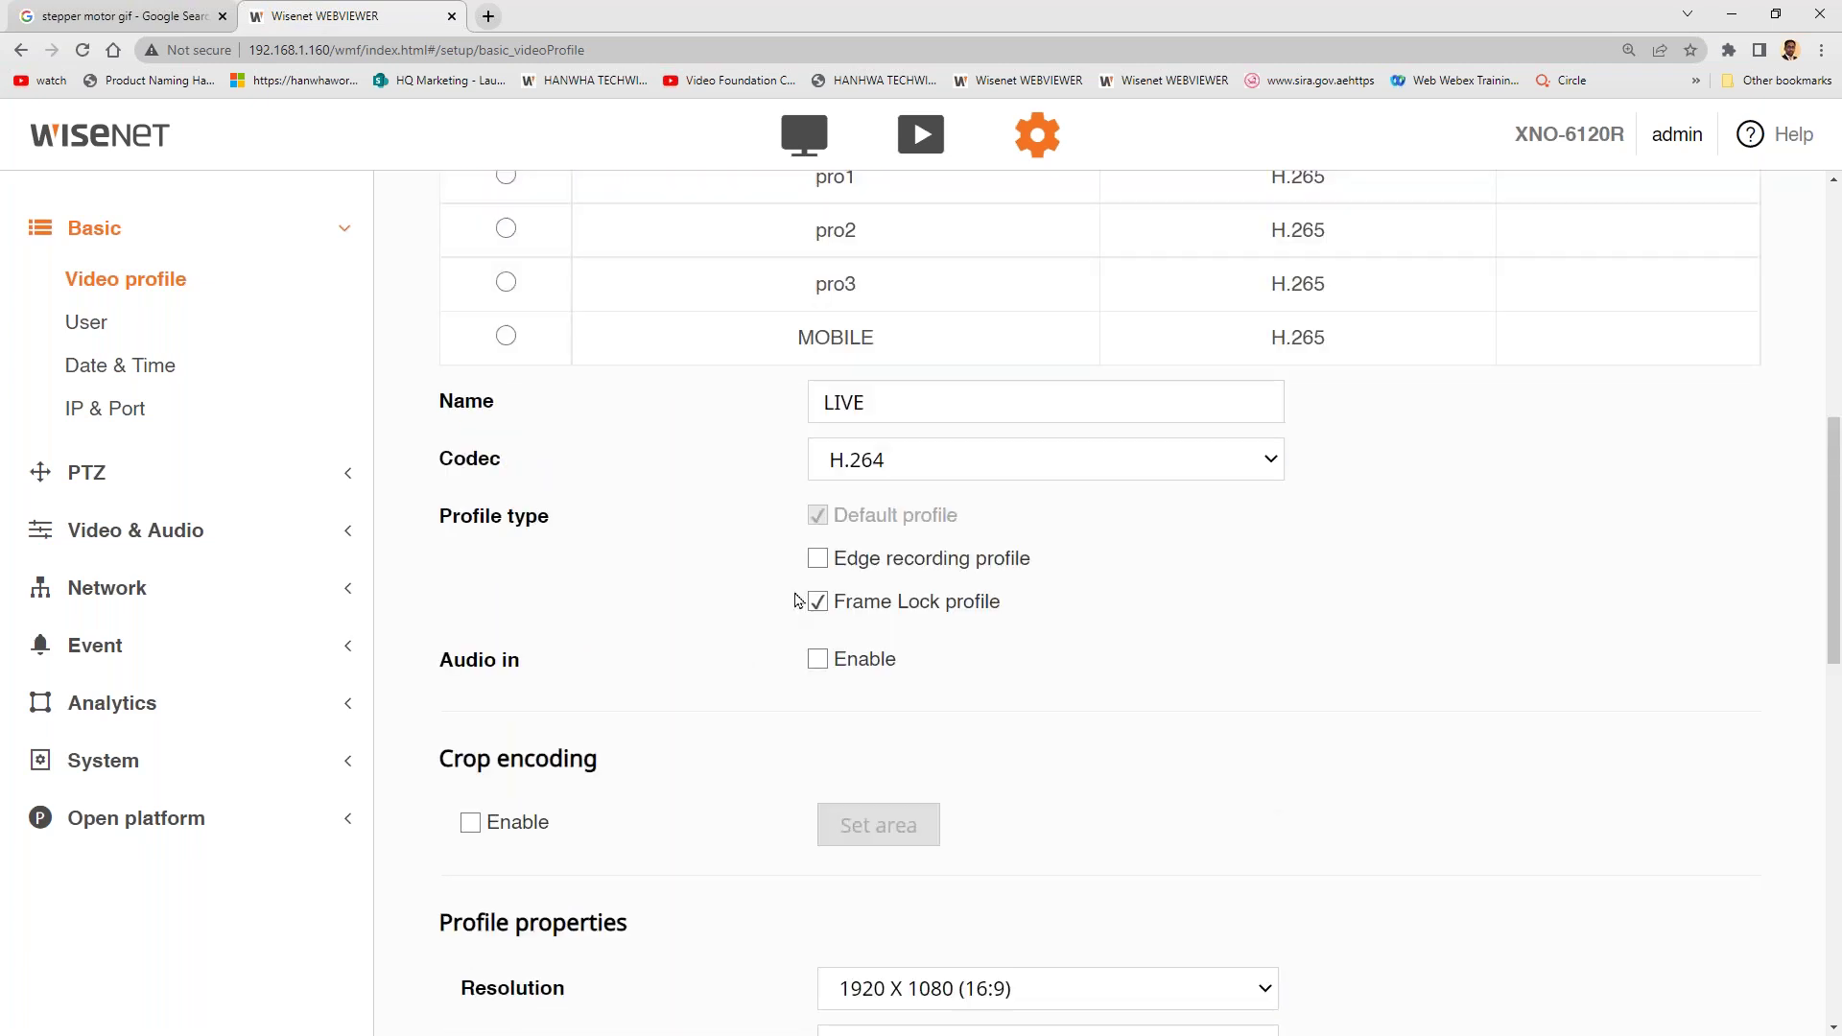
{"action": "scroll", "coordinate": [758, 587], "scroll_direction": "up", "scroll_amount": 5}
{"action": "left_click", "coordinate": [506, 437]}
{"action": "scroll", "coordinate": [719, 806], "scroll_direction": "down", "scroll_amount": 3}
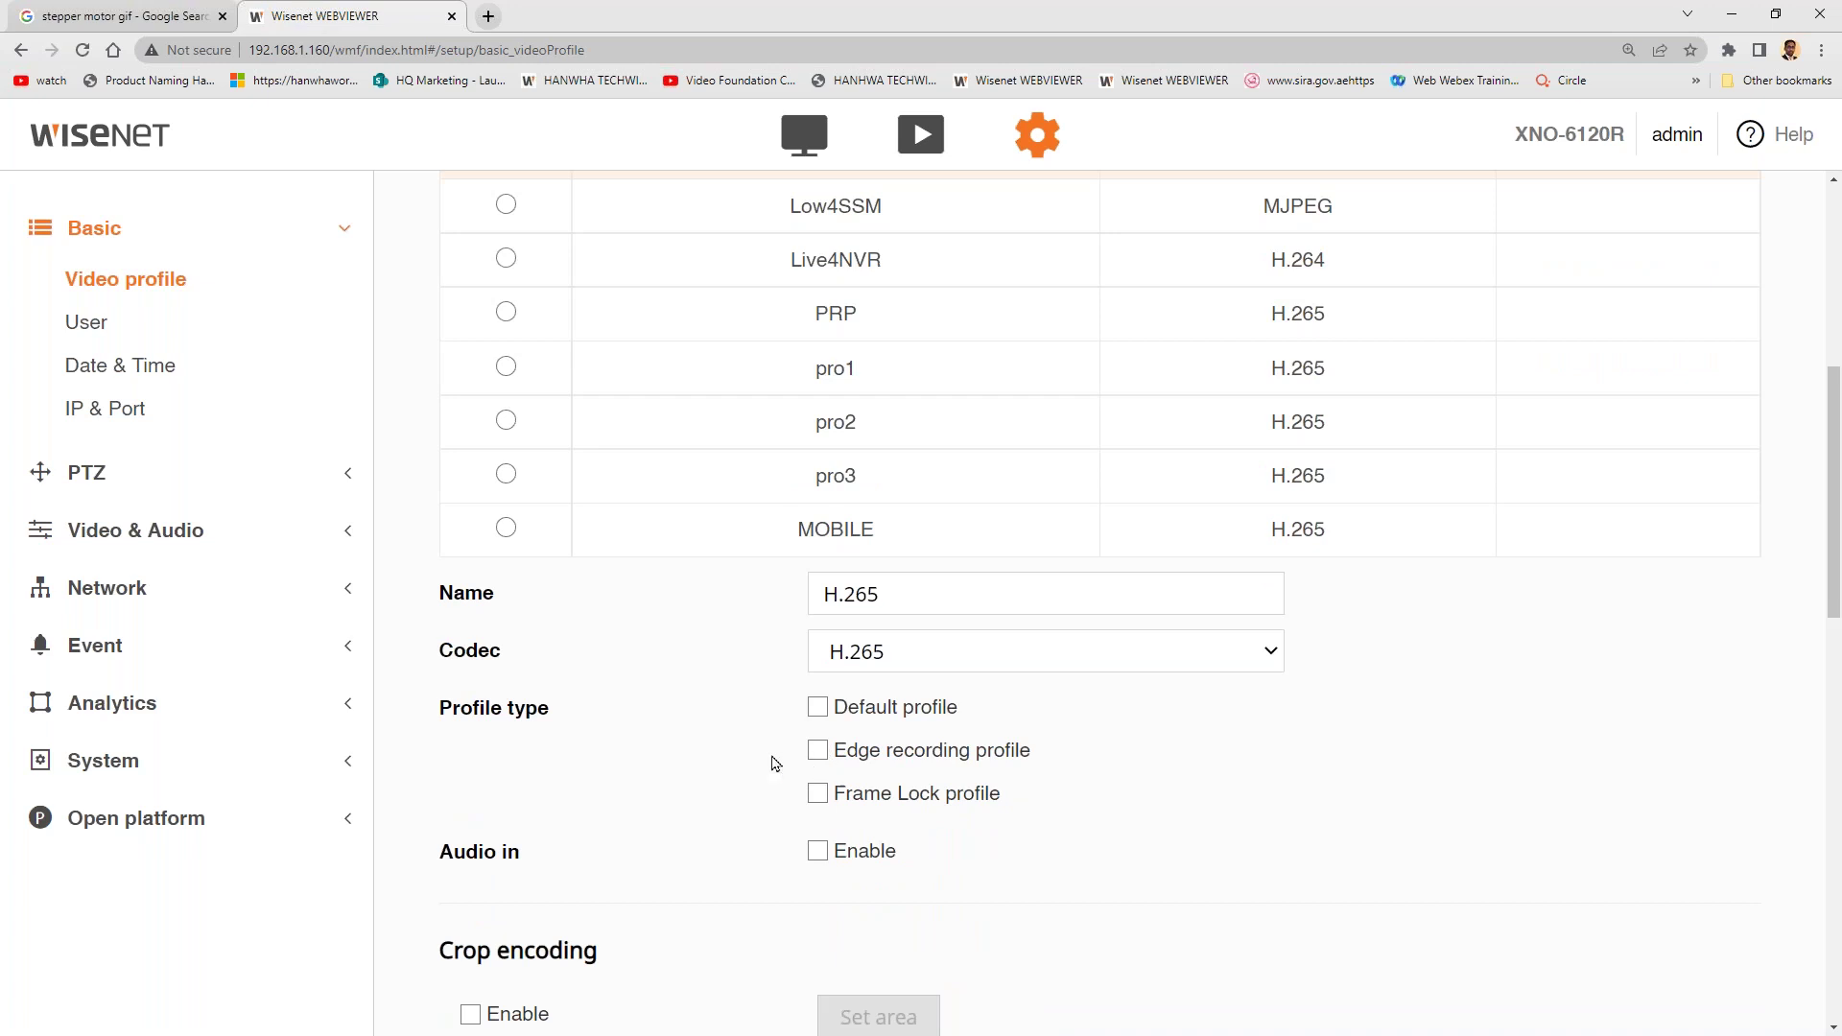
{"action": "scroll", "coordinate": [614, 576], "scroll_direction": "up", "scroll_amount": 4}
{"action": "left_click", "coordinate": [506, 481]}
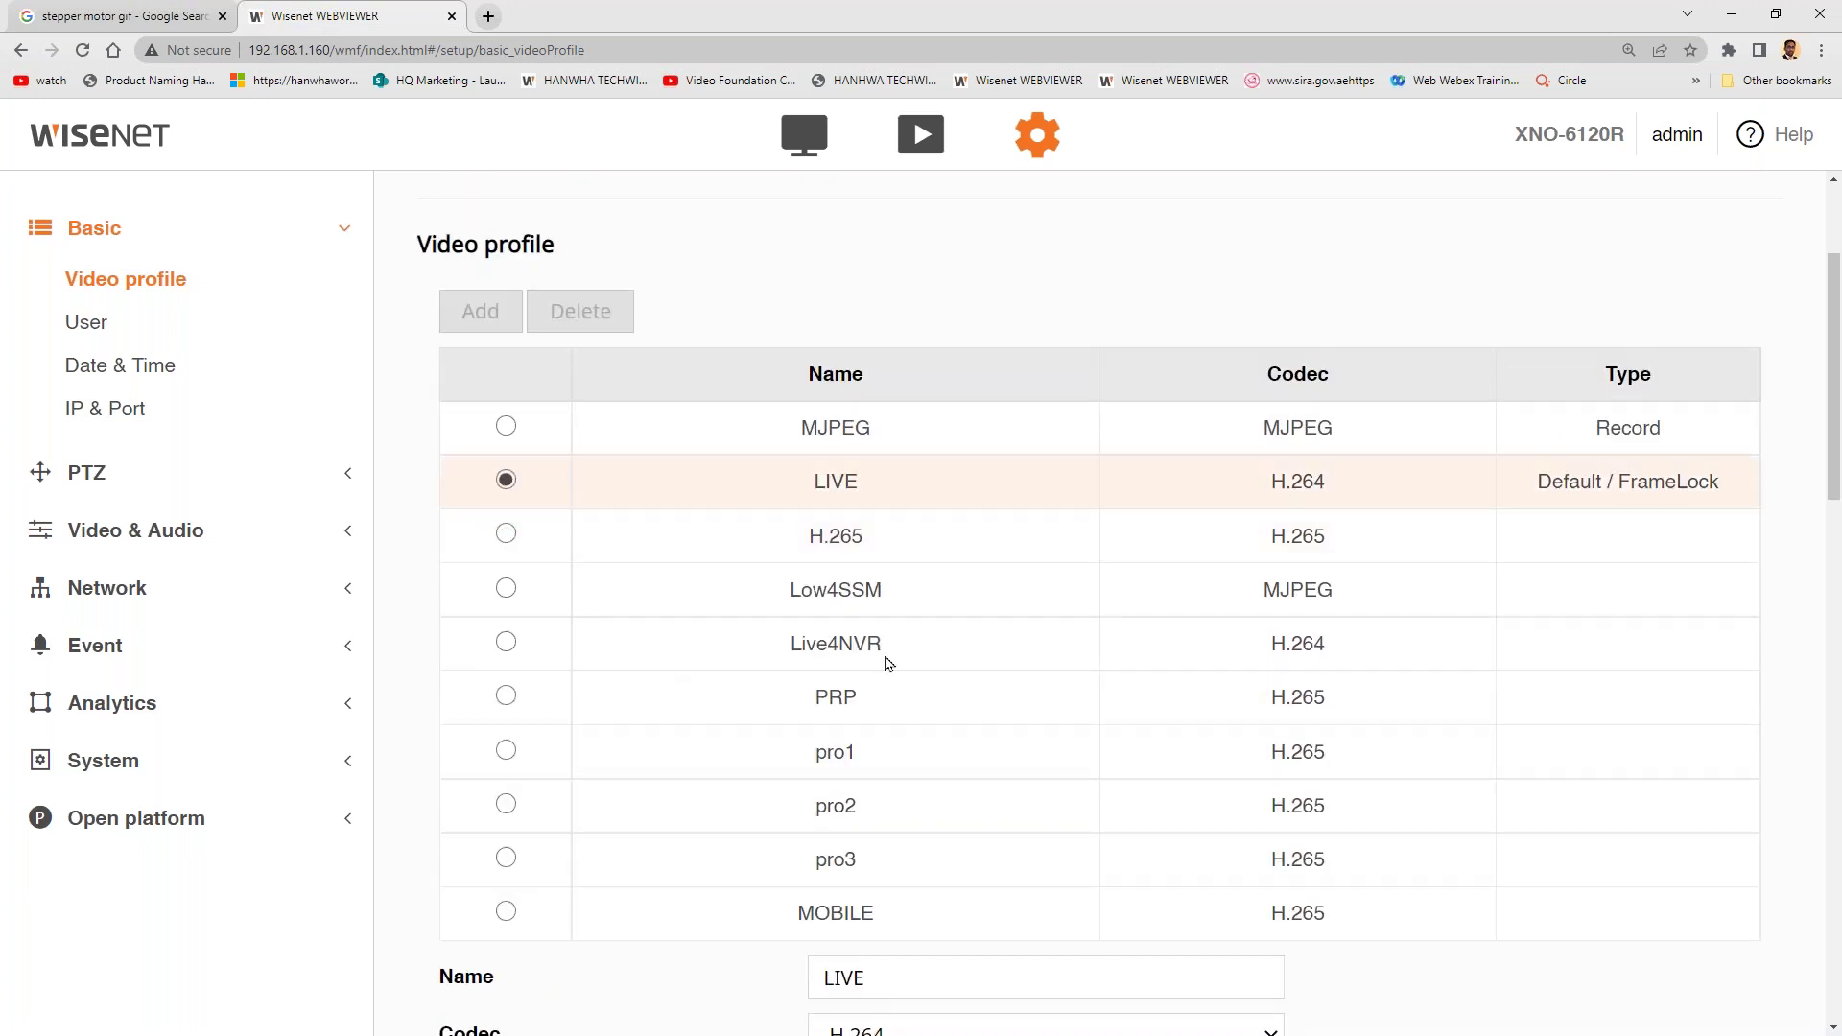
{"action": "scroll", "coordinate": [878, 667], "scroll_direction": "down", "scroll_amount": 4}
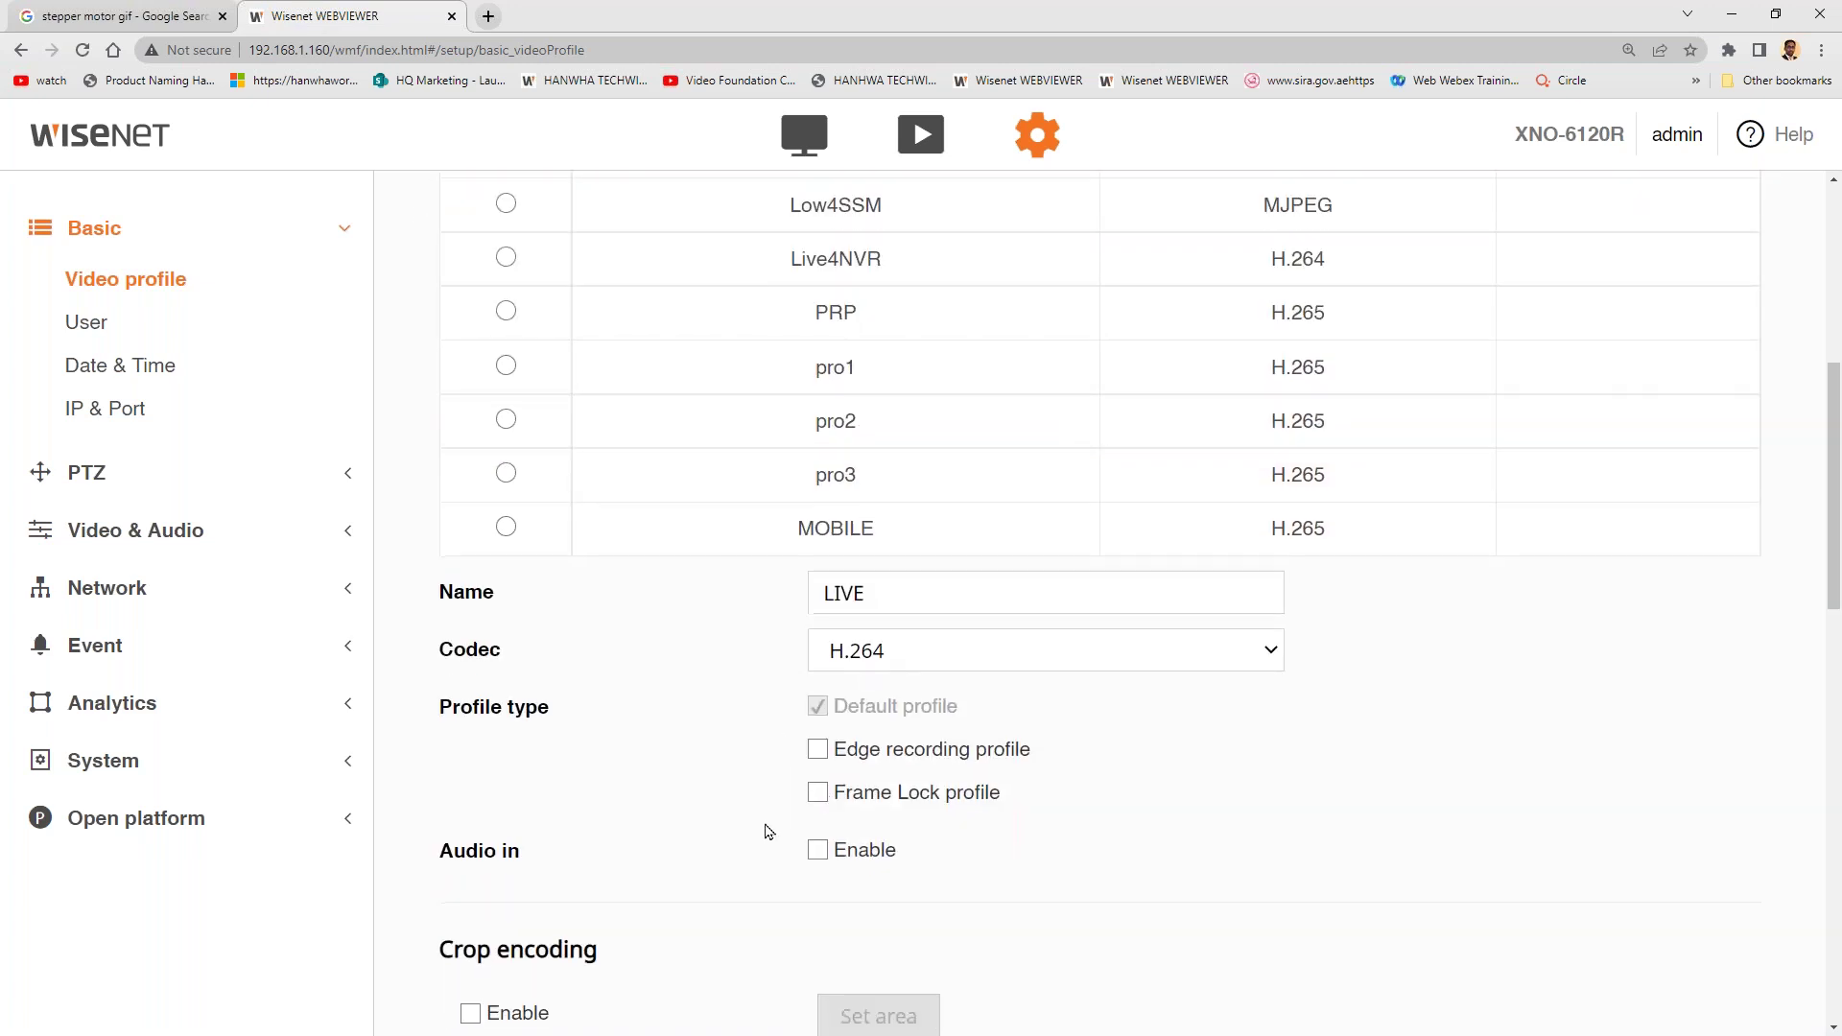
{"action": "scroll", "coordinate": [864, 864], "scroll_direction": "down", "scroll_amount": 15}
{"action": "left_click", "coordinate": [988, 980]}
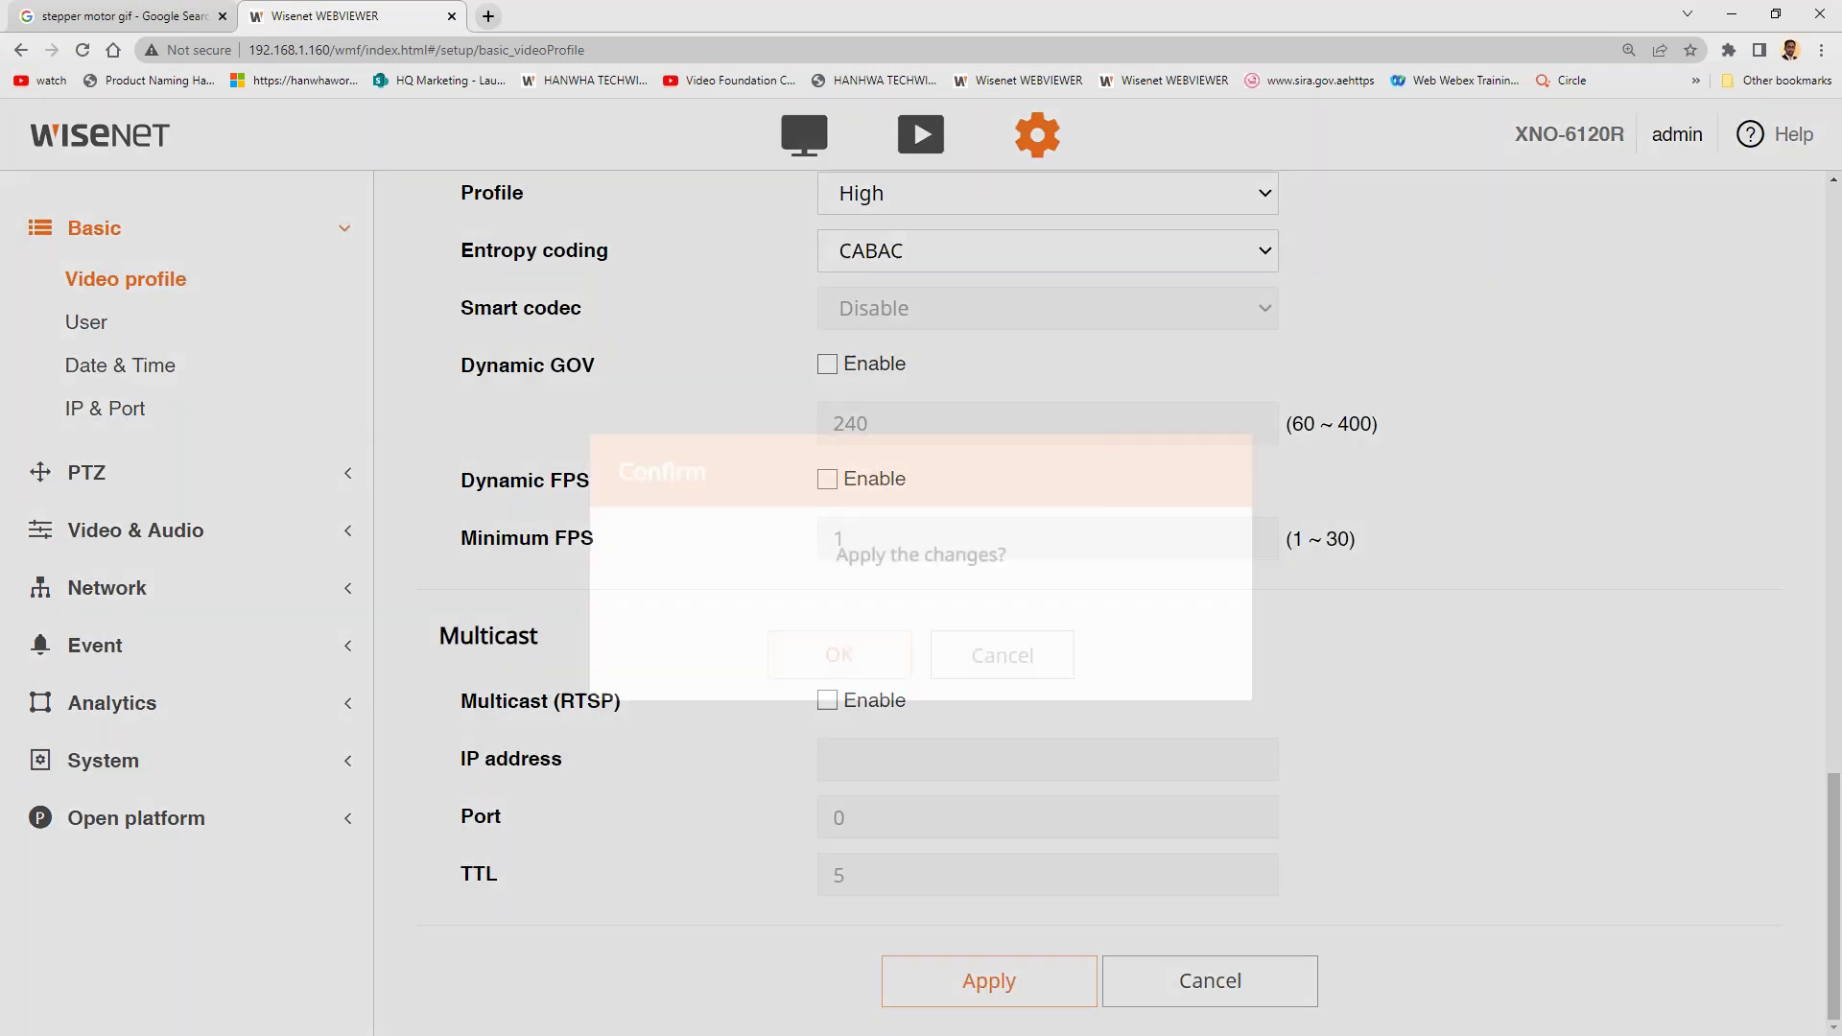
{"action": "left_click", "coordinate": [857, 662]}
{"action": "scroll", "coordinate": [748, 646], "scroll_direction": "up", "scroll_amount": 12}
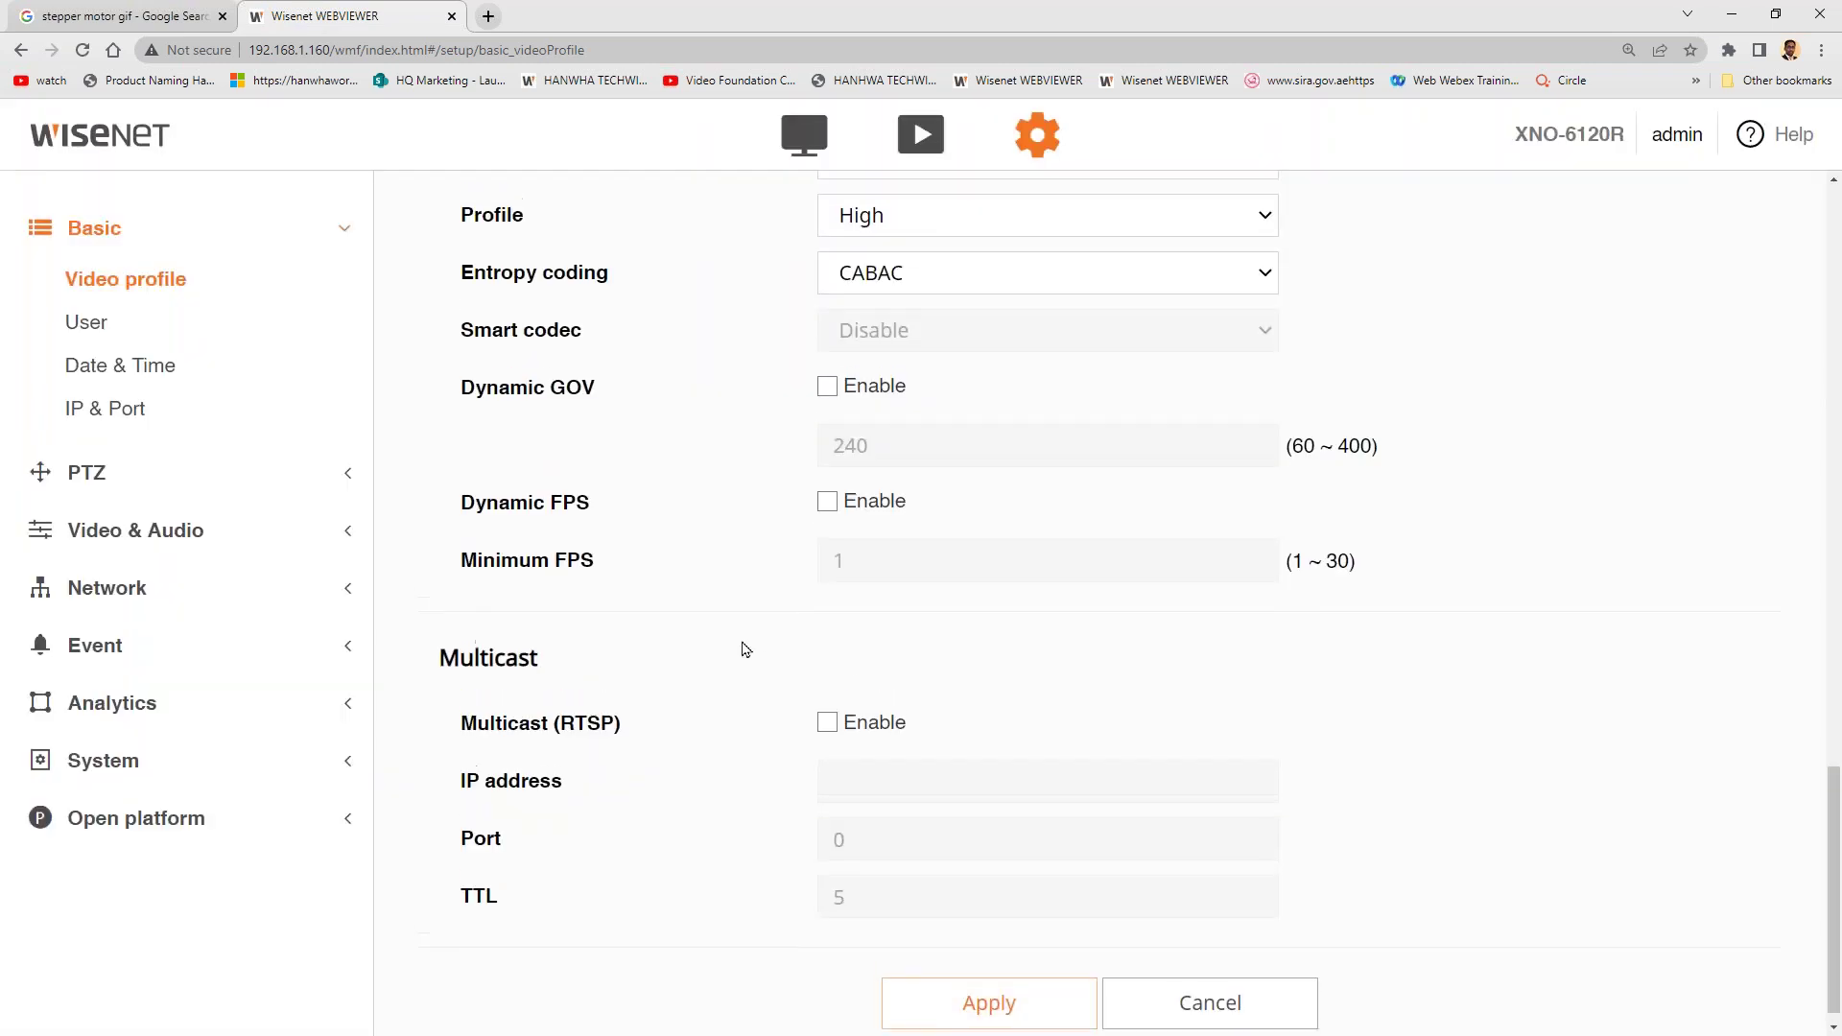
{"action": "scroll", "coordinate": [804, 534], "scroll_direction": "up", "scroll_amount": 4}
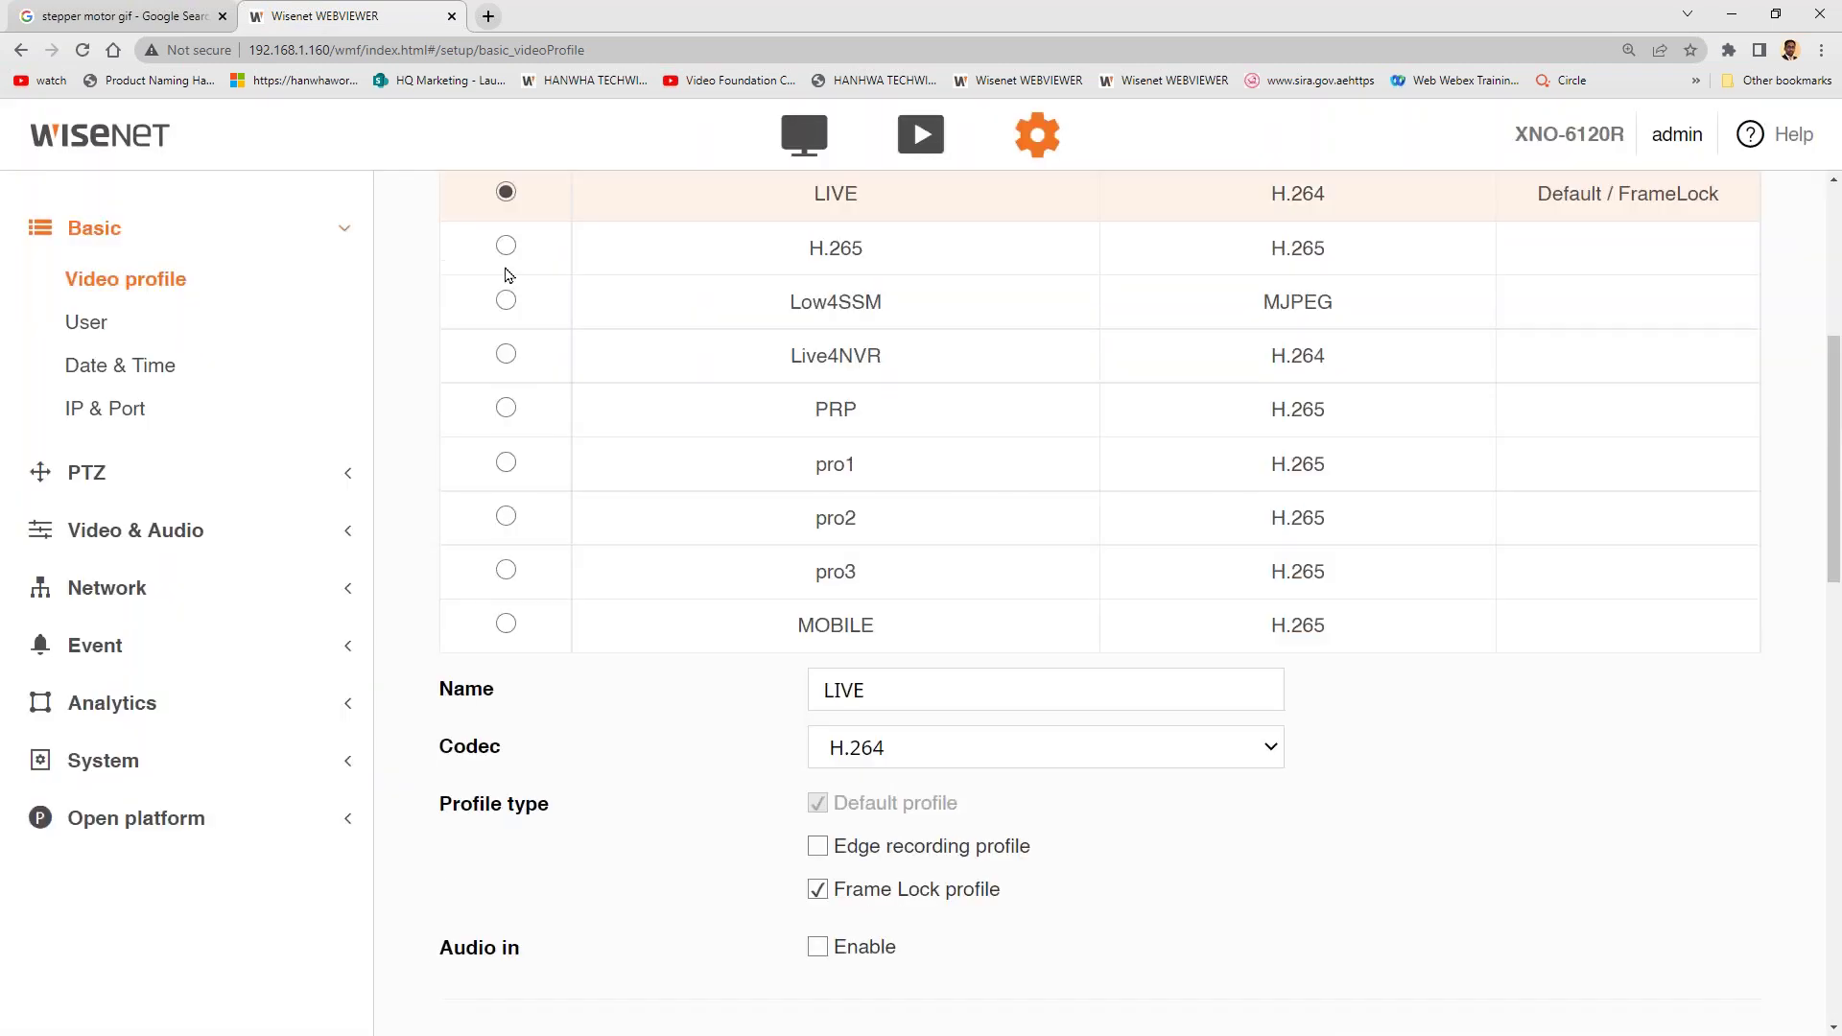
{"action": "scroll", "coordinate": [508, 279], "scroll_direction": "up", "scroll_amount": 2}
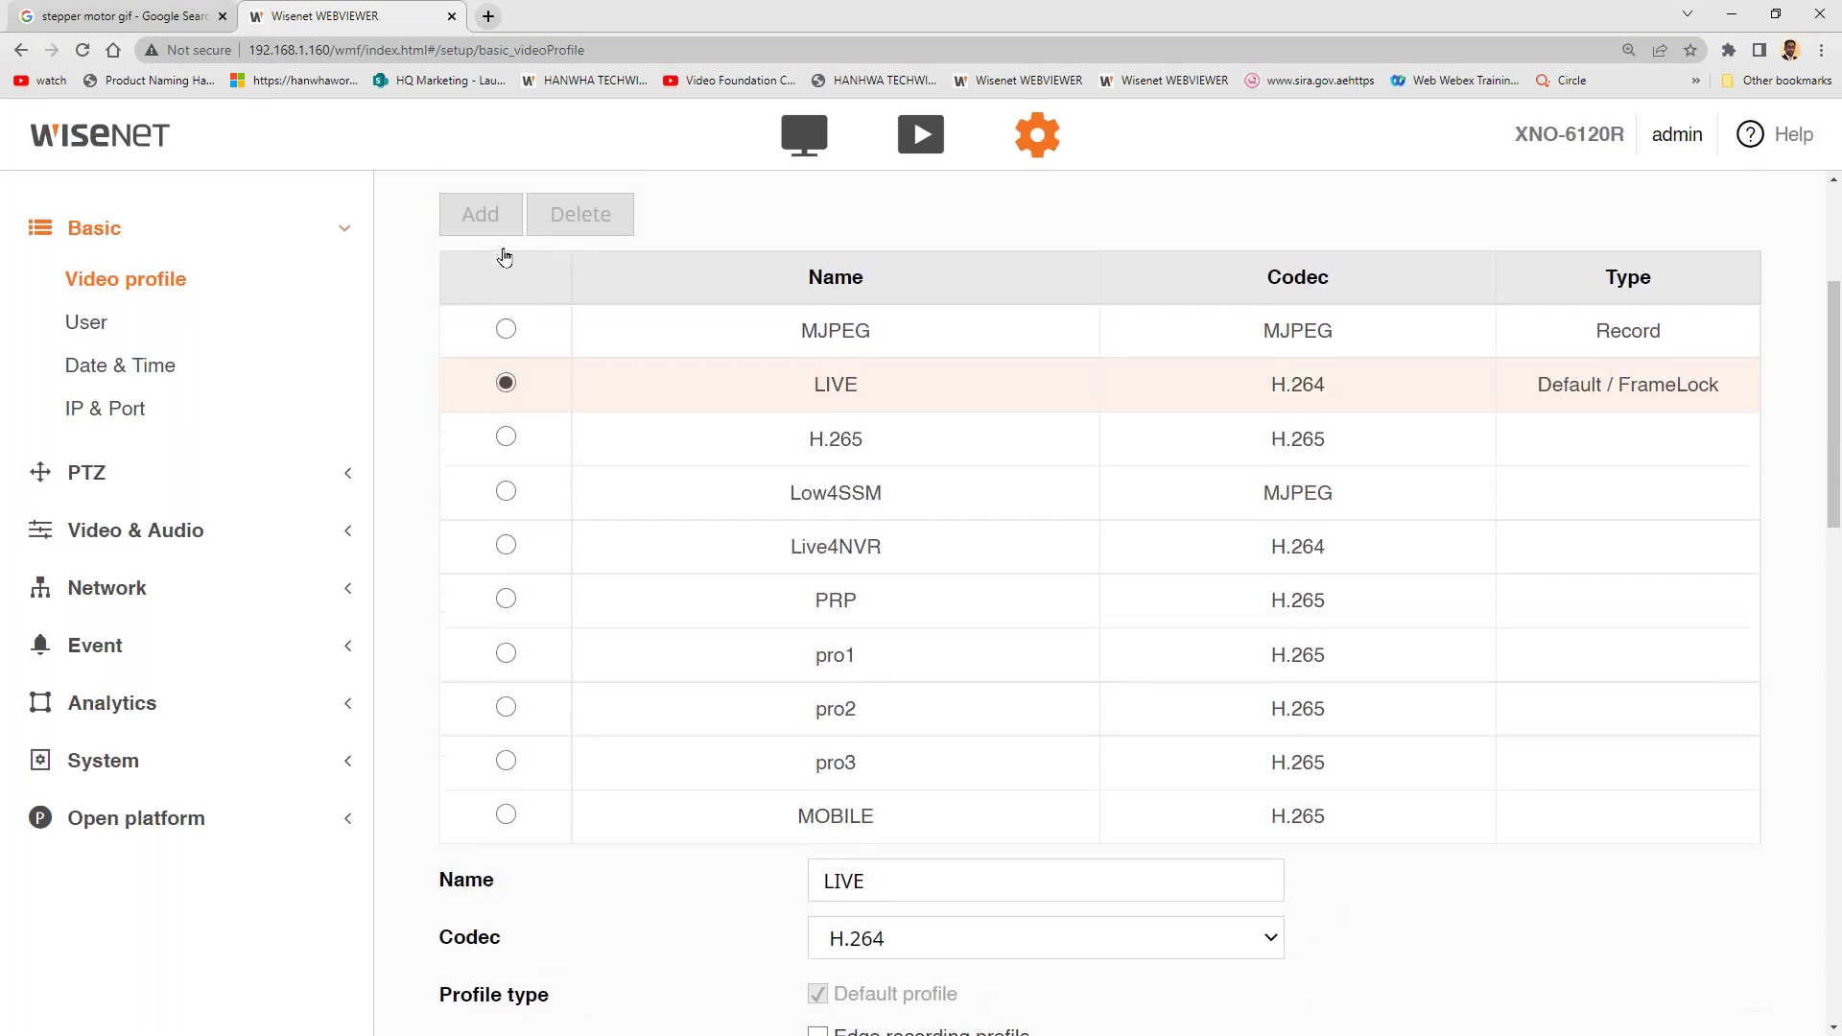
{"action": "left_click", "coordinate": [505, 330]}
{"action": "scroll", "coordinate": [883, 633], "scroll_direction": "down", "scroll_amount": 4}
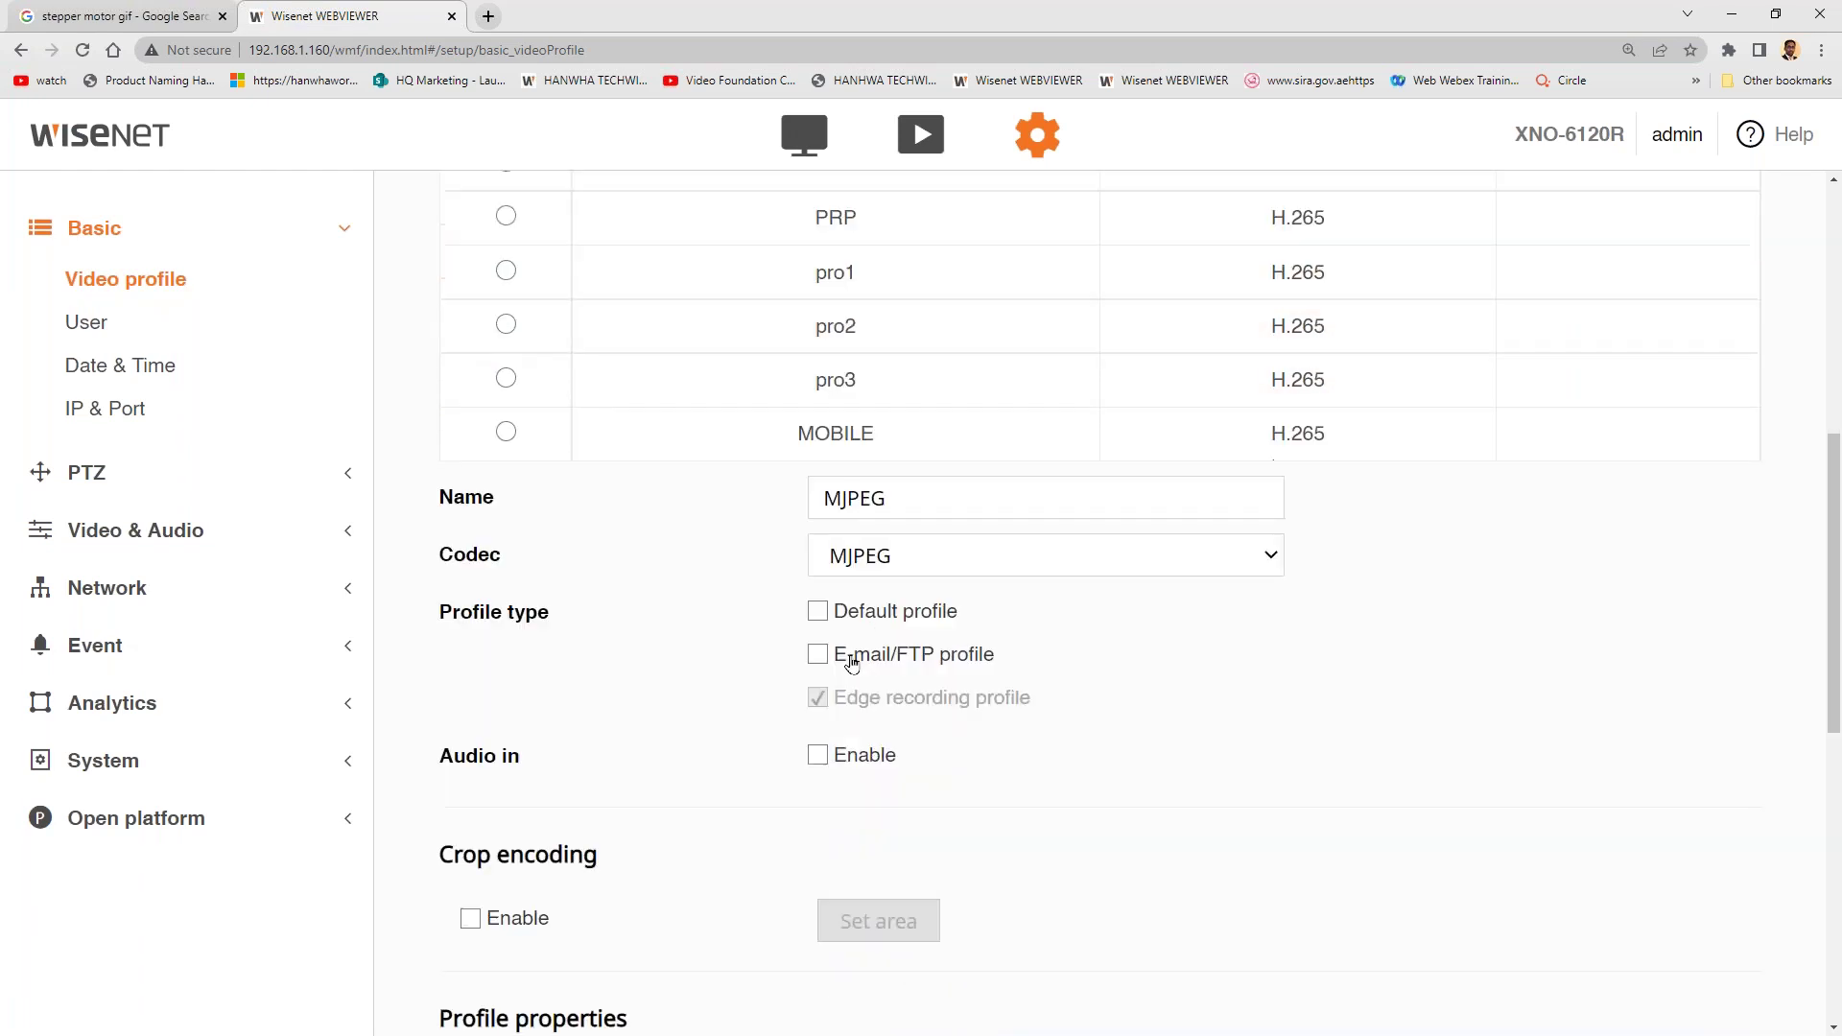
{"action": "scroll", "coordinate": [567, 443], "scroll_direction": "up", "scroll_amount": 4}
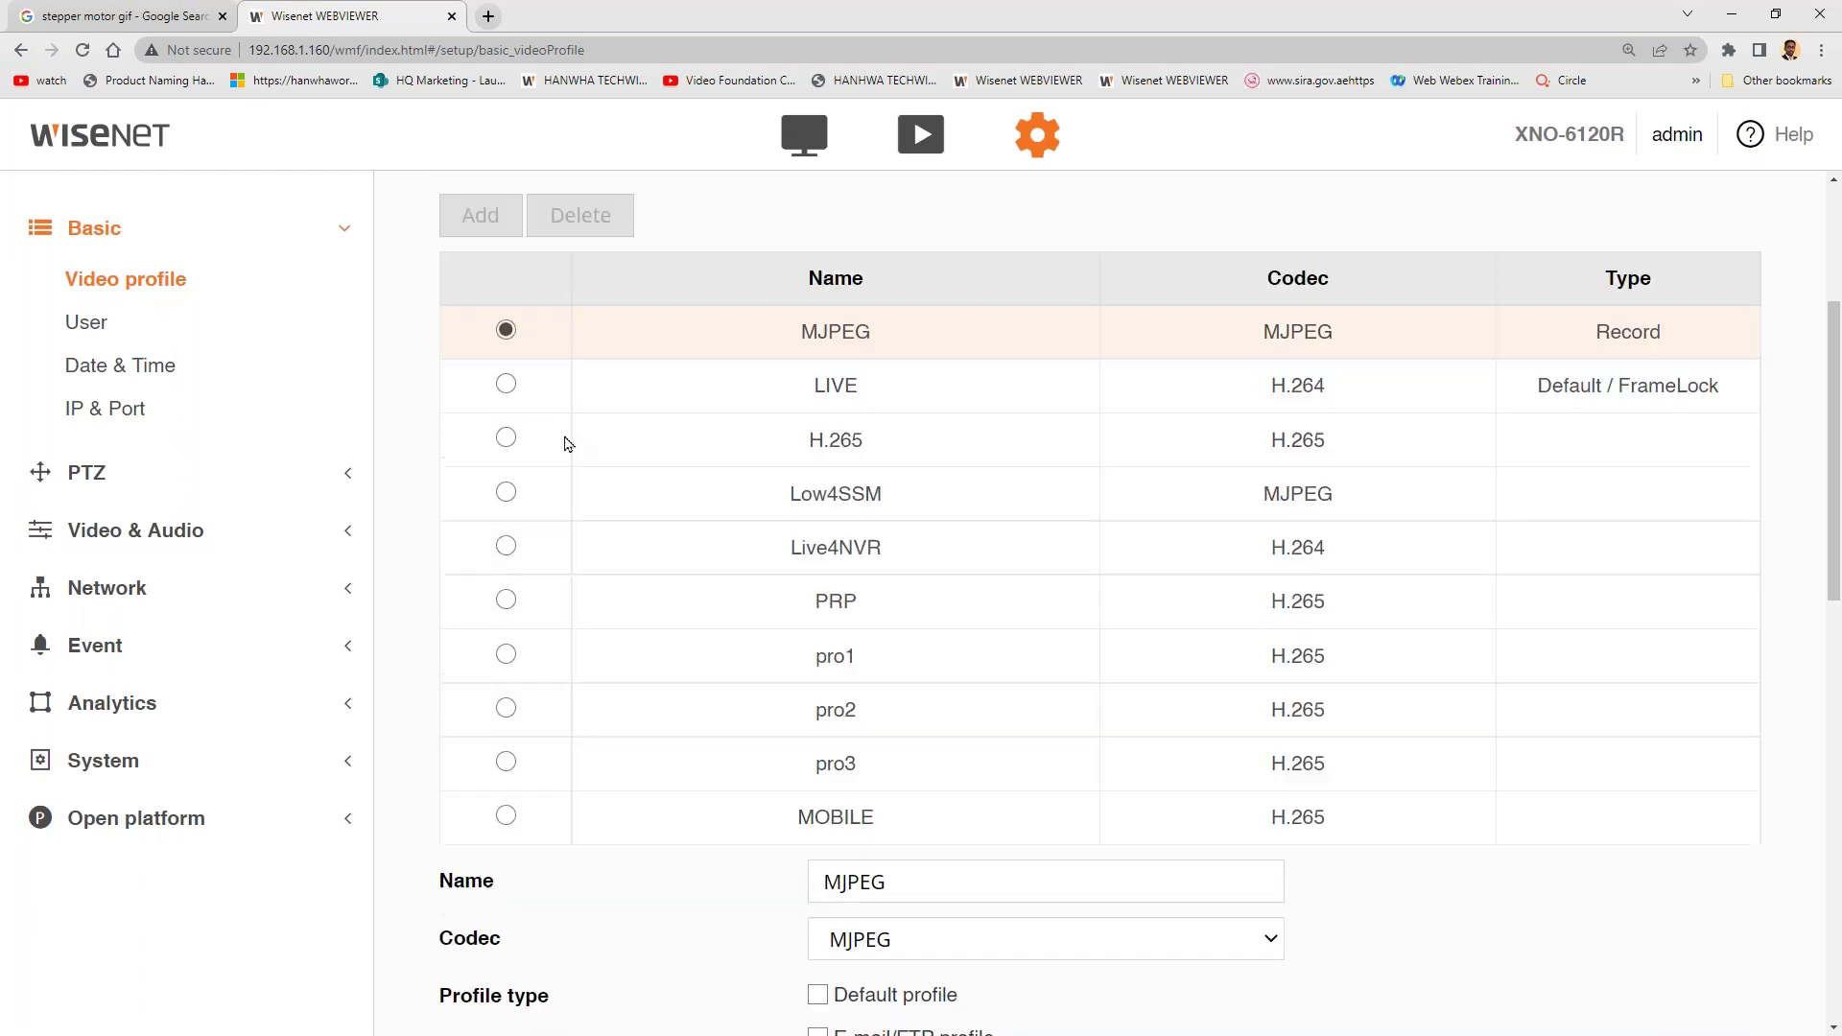
{"action": "left_click", "coordinate": [506, 438]}
{"action": "scroll", "coordinate": [719, 609], "scroll_direction": "down", "scroll_amount": 2}
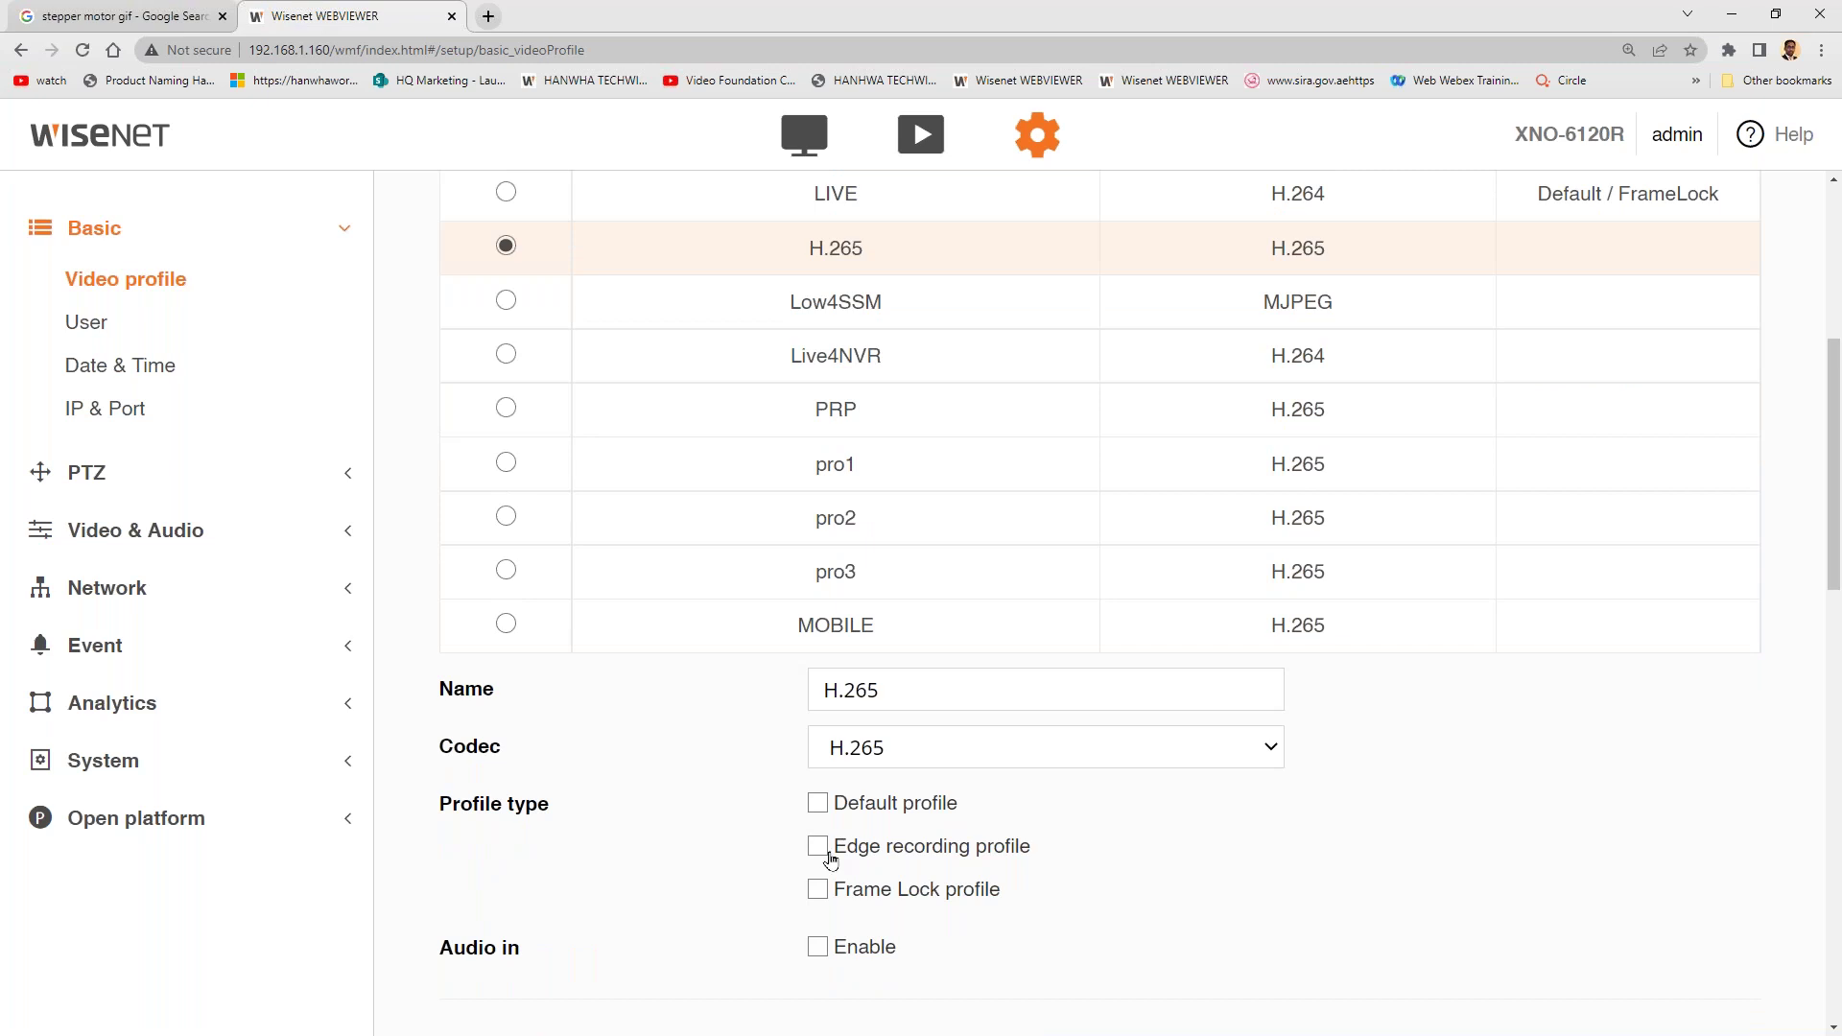
{"action": "left_click", "coordinate": [818, 892]}
{"action": "left_click", "coordinate": [506, 623]}
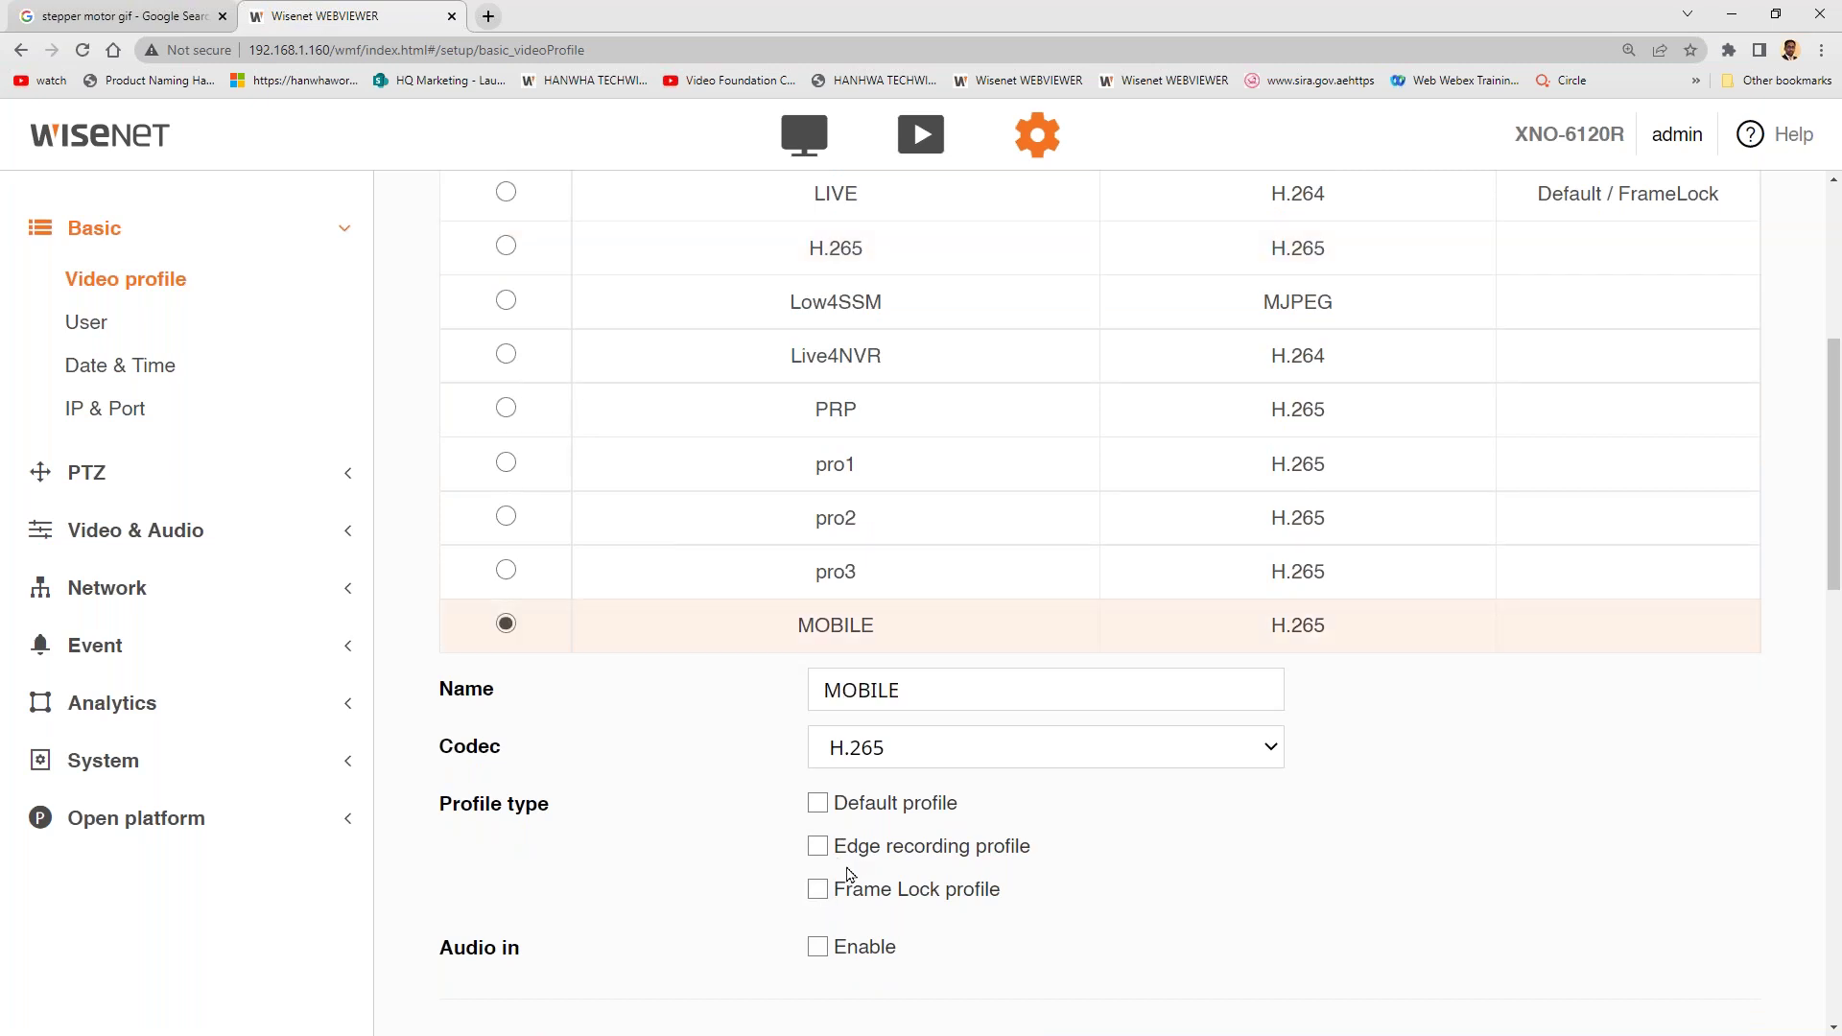
{"action": "left_click", "coordinate": [821, 895]}
{"action": "scroll", "coordinate": [814, 768], "scroll_direction": "down", "scroll_amount": 15}
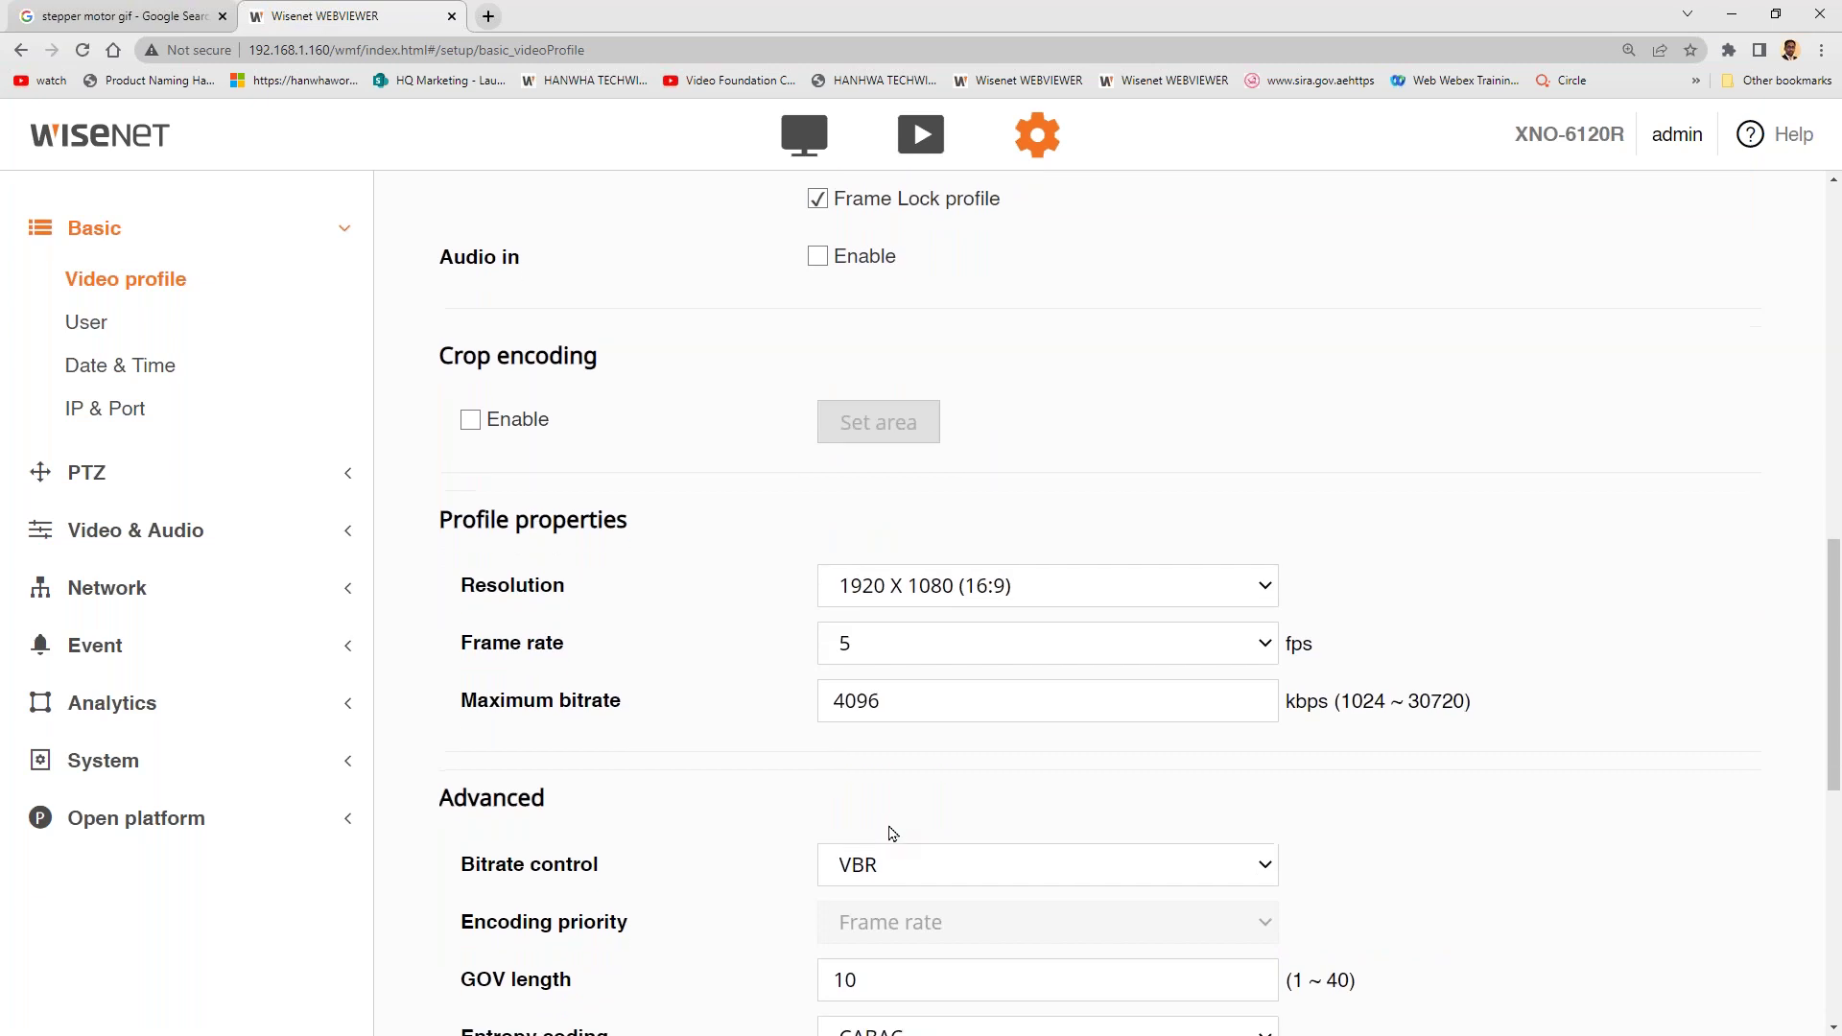
{"action": "scroll", "coordinate": [892, 851], "scroll_direction": "down", "scroll_amount": 2}
{"action": "left_click", "coordinate": [926, 979]}
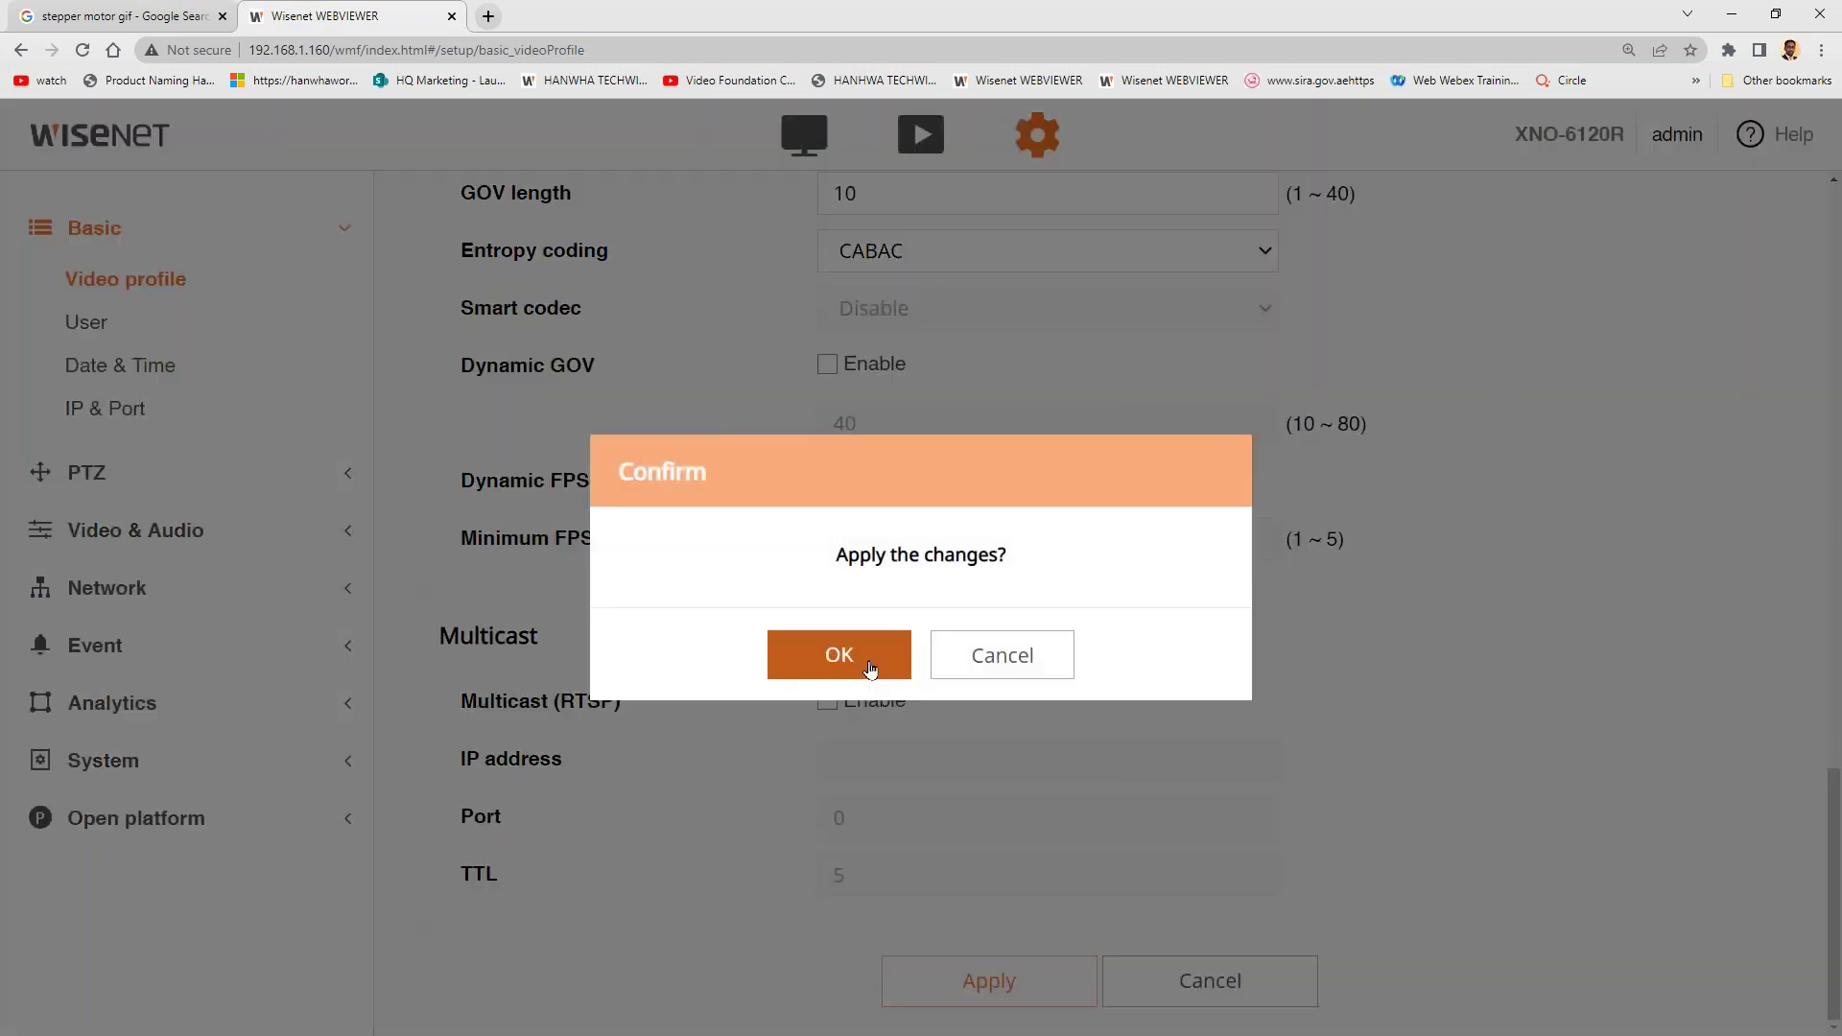
{"action": "left_click", "coordinate": [839, 655]}
{"action": "scroll", "coordinate": [736, 580], "scroll_direction": "up", "scroll_amount": 15}
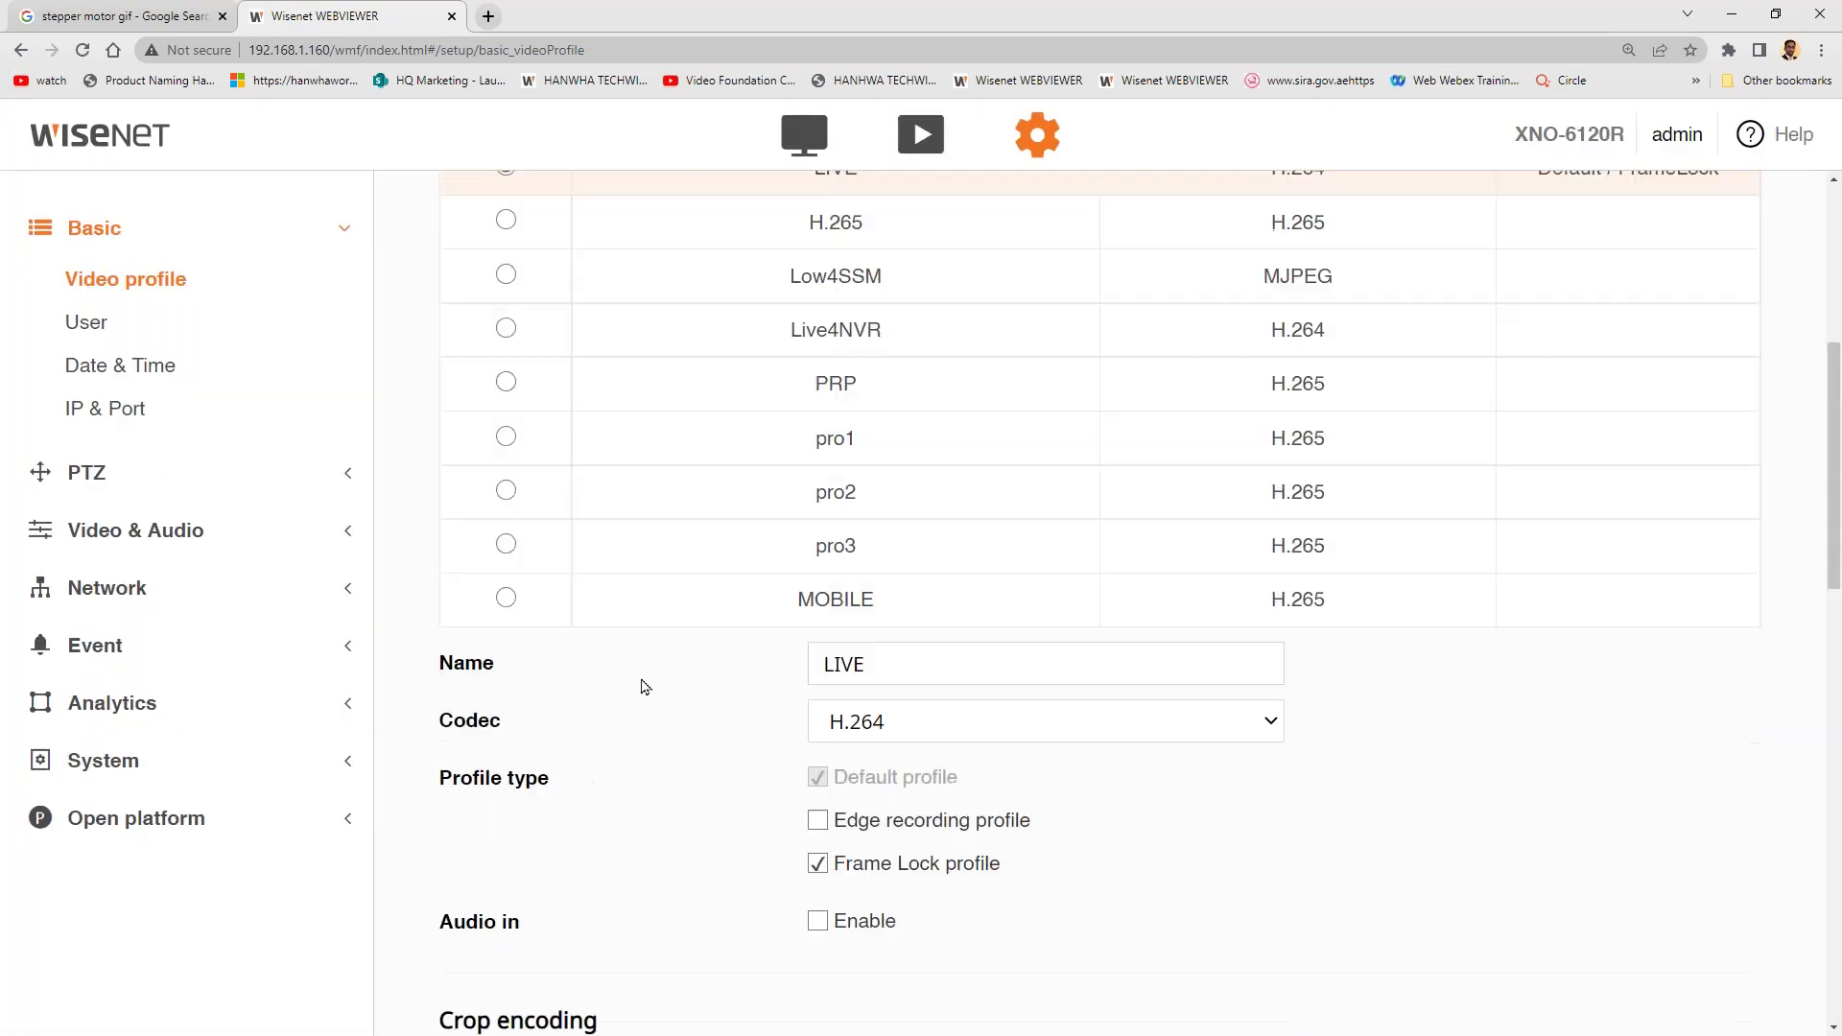
{"action": "scroll", "coordinate": [681, 614], "scroll_direction": "down", "scroll_amount": 4}
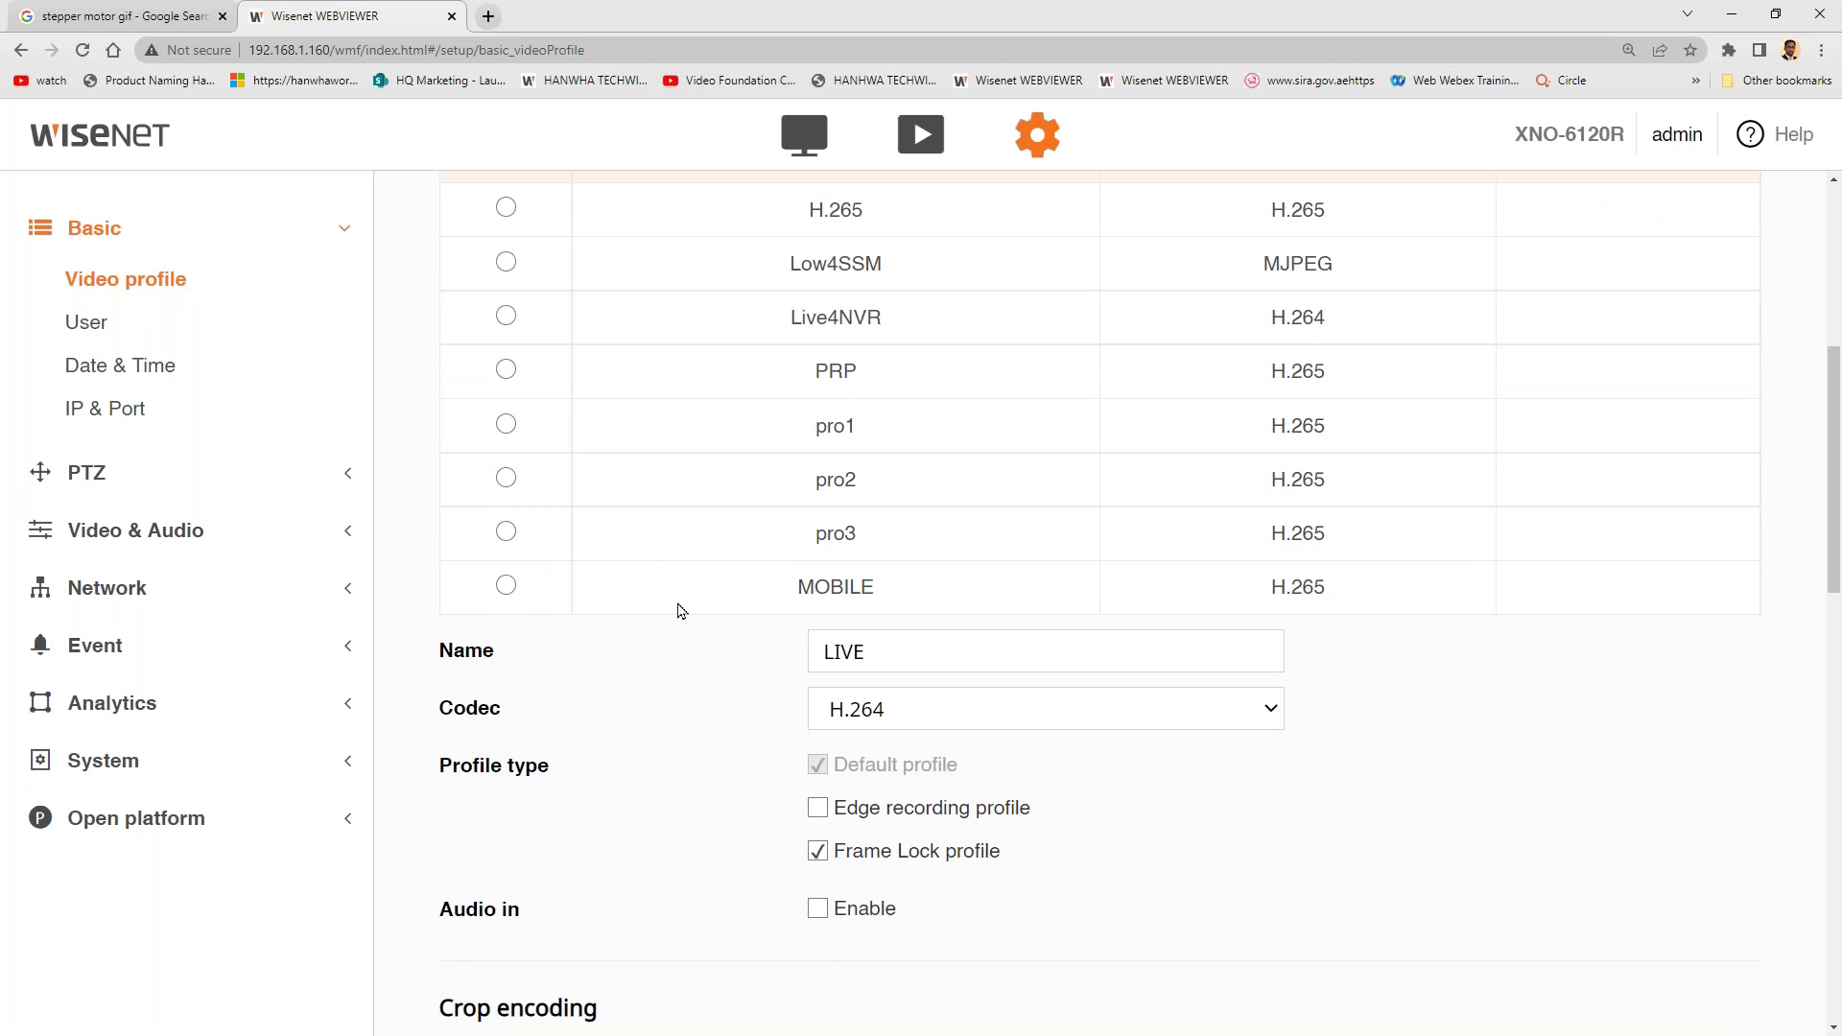
{"action": "left_click", "coordinate": [818, 804]}
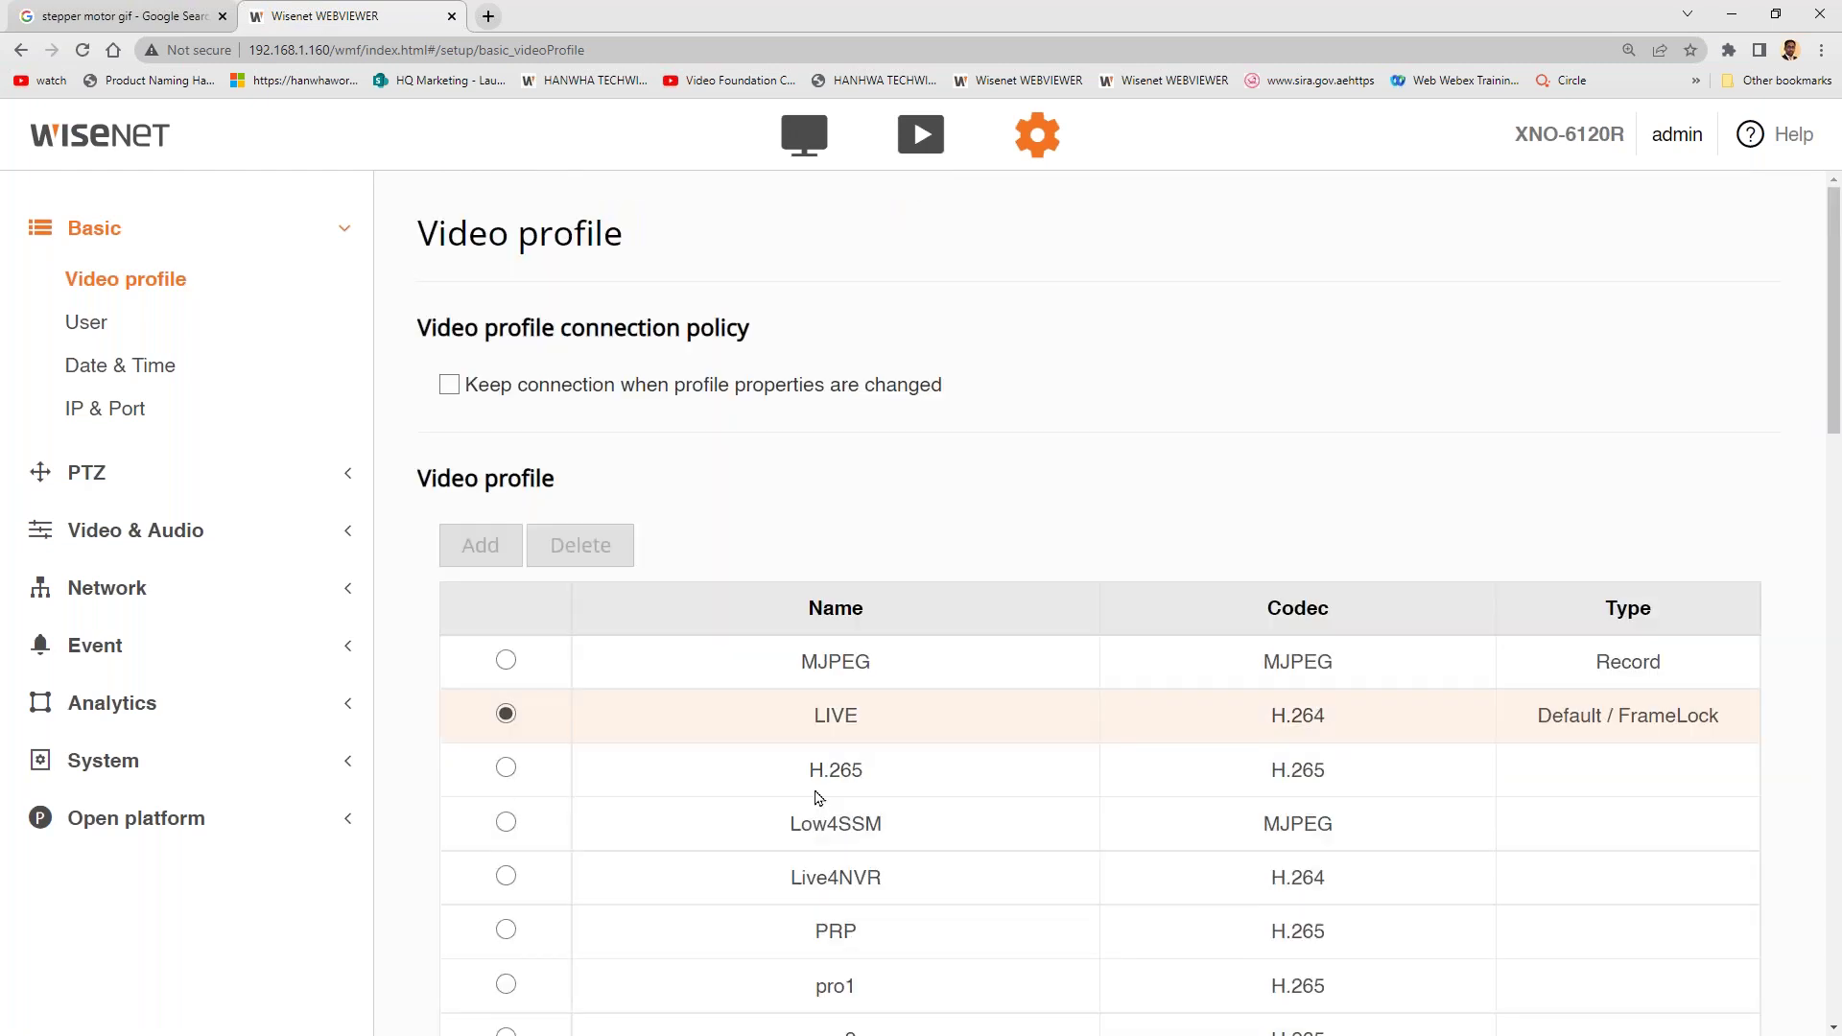
Step: Tick Dynamic FPS Enable in the LIVE profile's Advanced section, leaving Minimum FPS at 1
{"action": "scroll", "coordinate": [1395, 711], "scroll_direction": "down", "scroll_amount": 5}
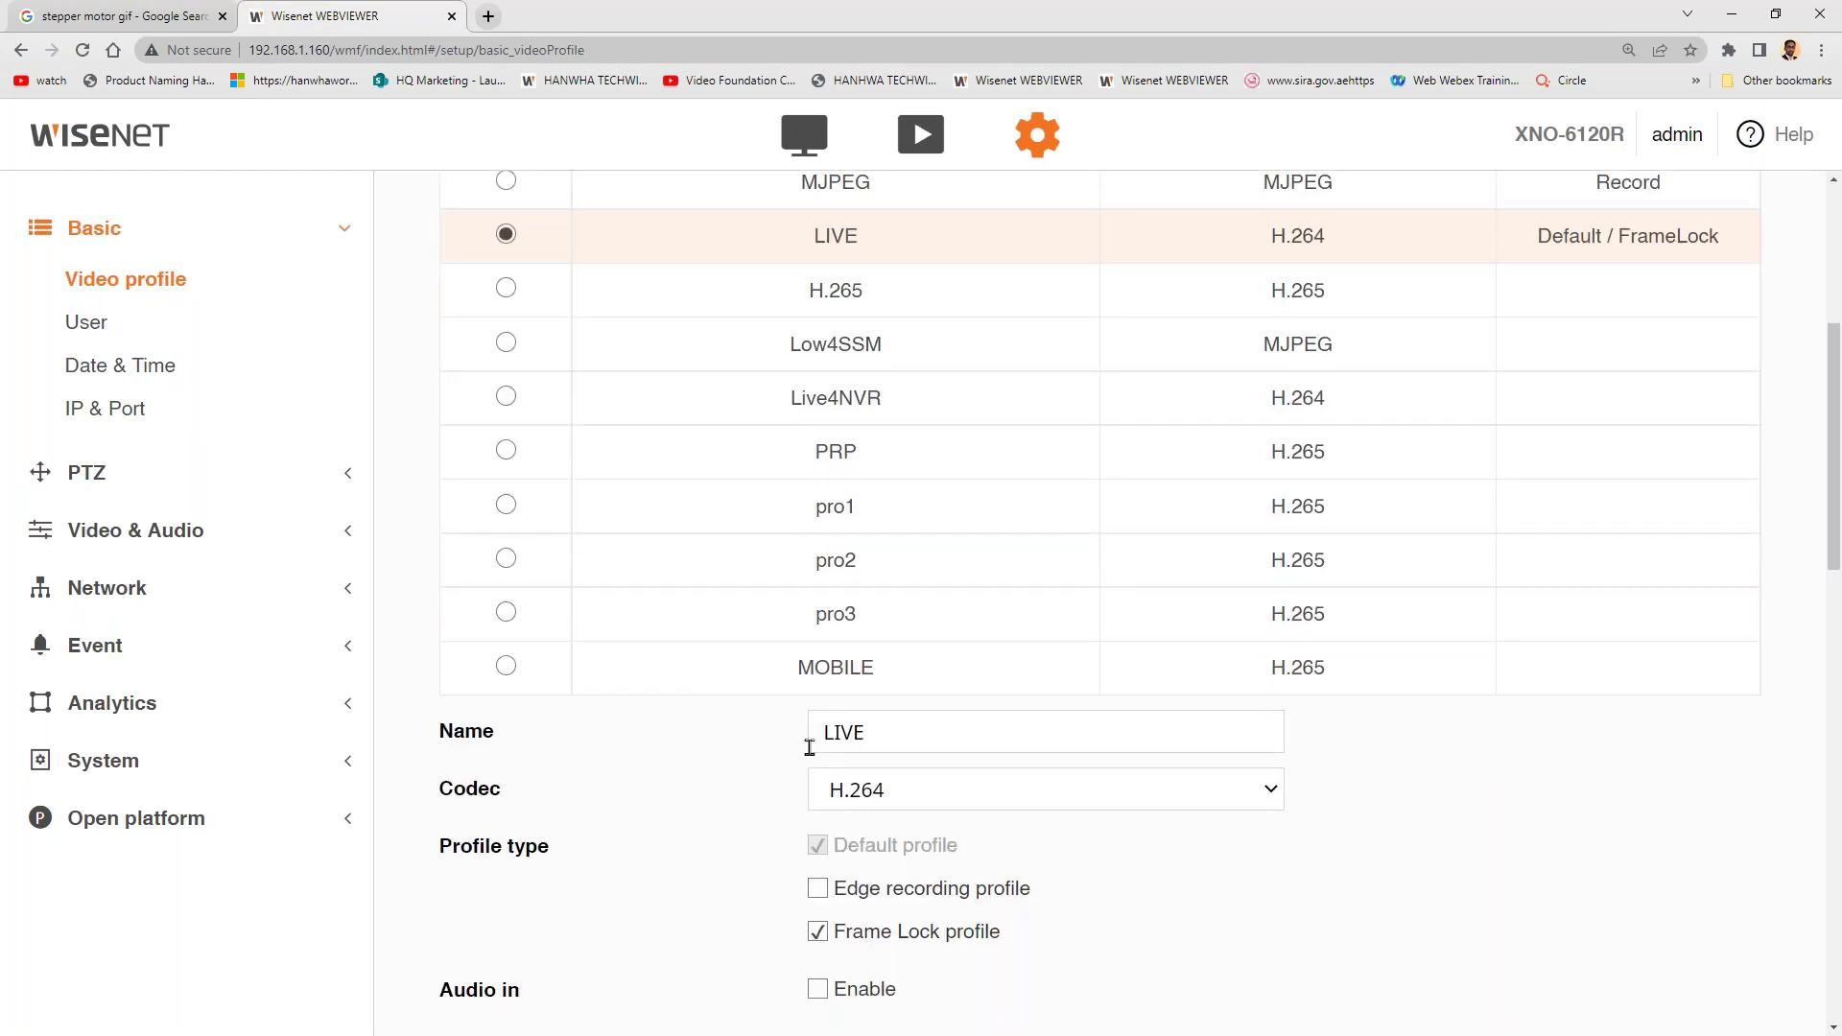
{"action": "scroll", "coordinate": [809, 748], "scroll_direction": "down", "scroll_amount": 10}
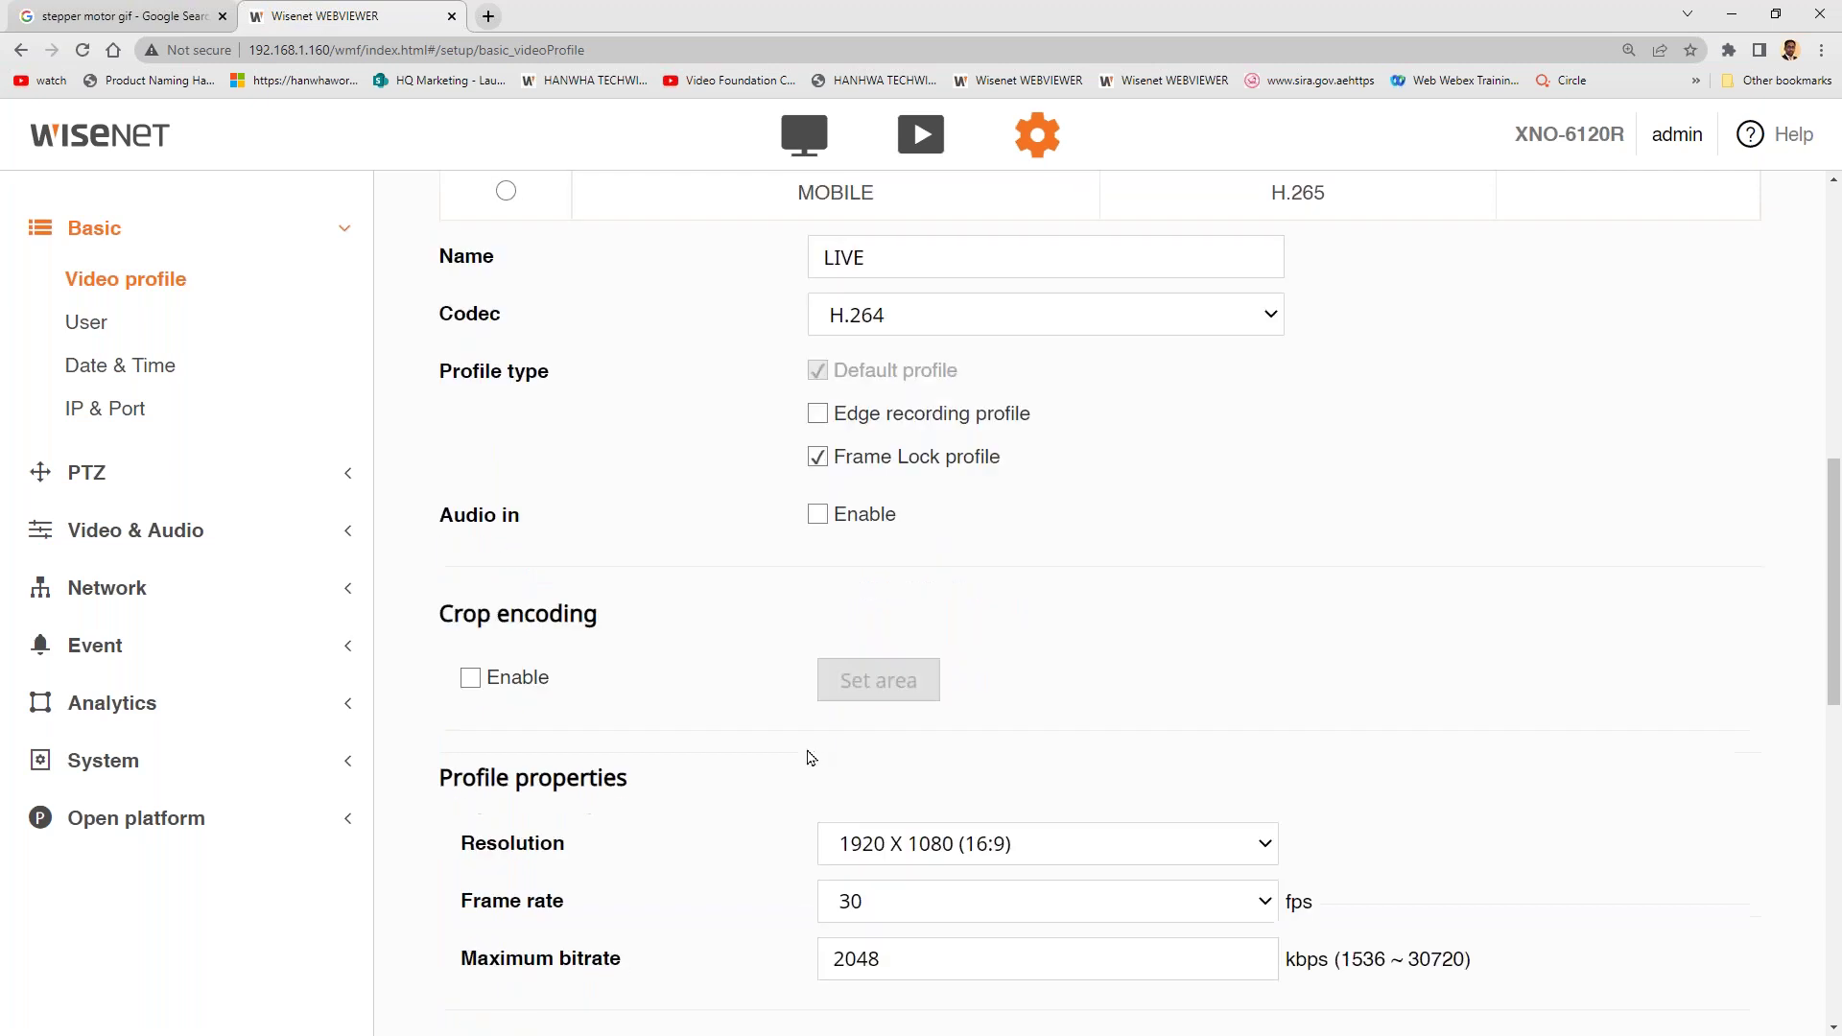
{"action": "scroll", "coordinate": [808, 756], "scroll_direction": "down", "scroll_amount": 5}
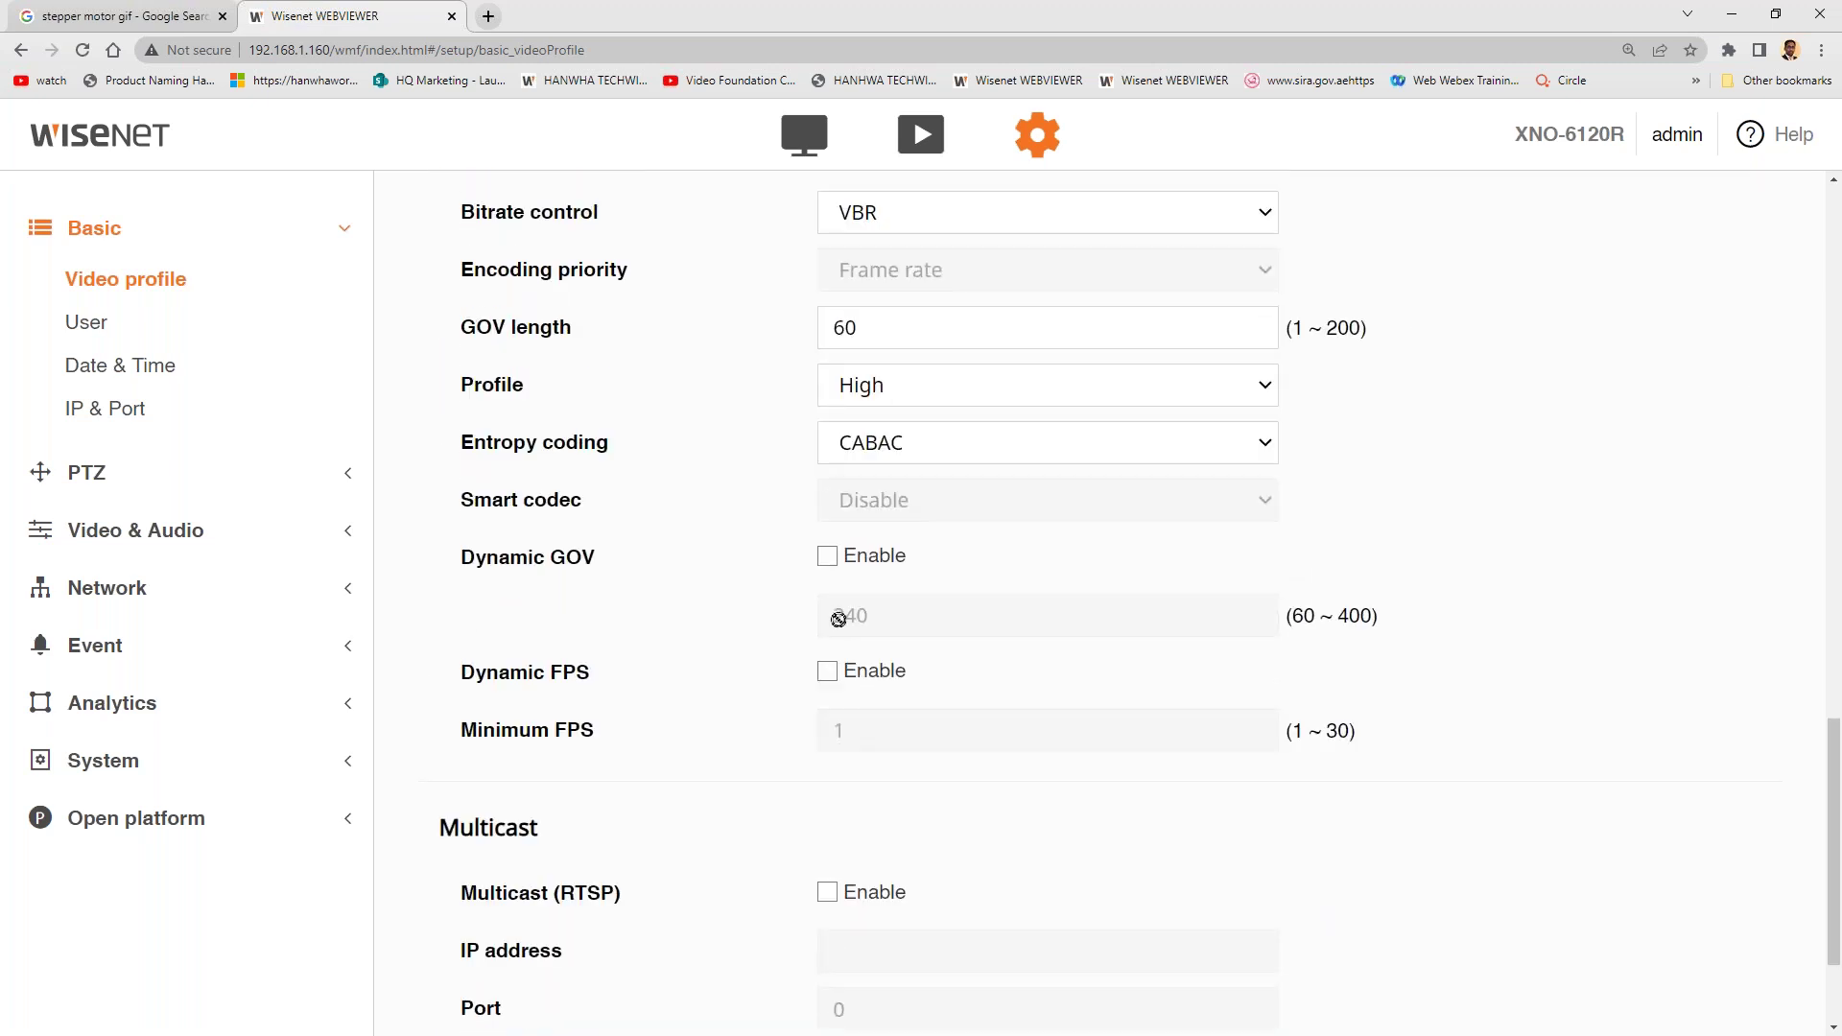
{"action": "left_click", "coordinate": [827, 672]}
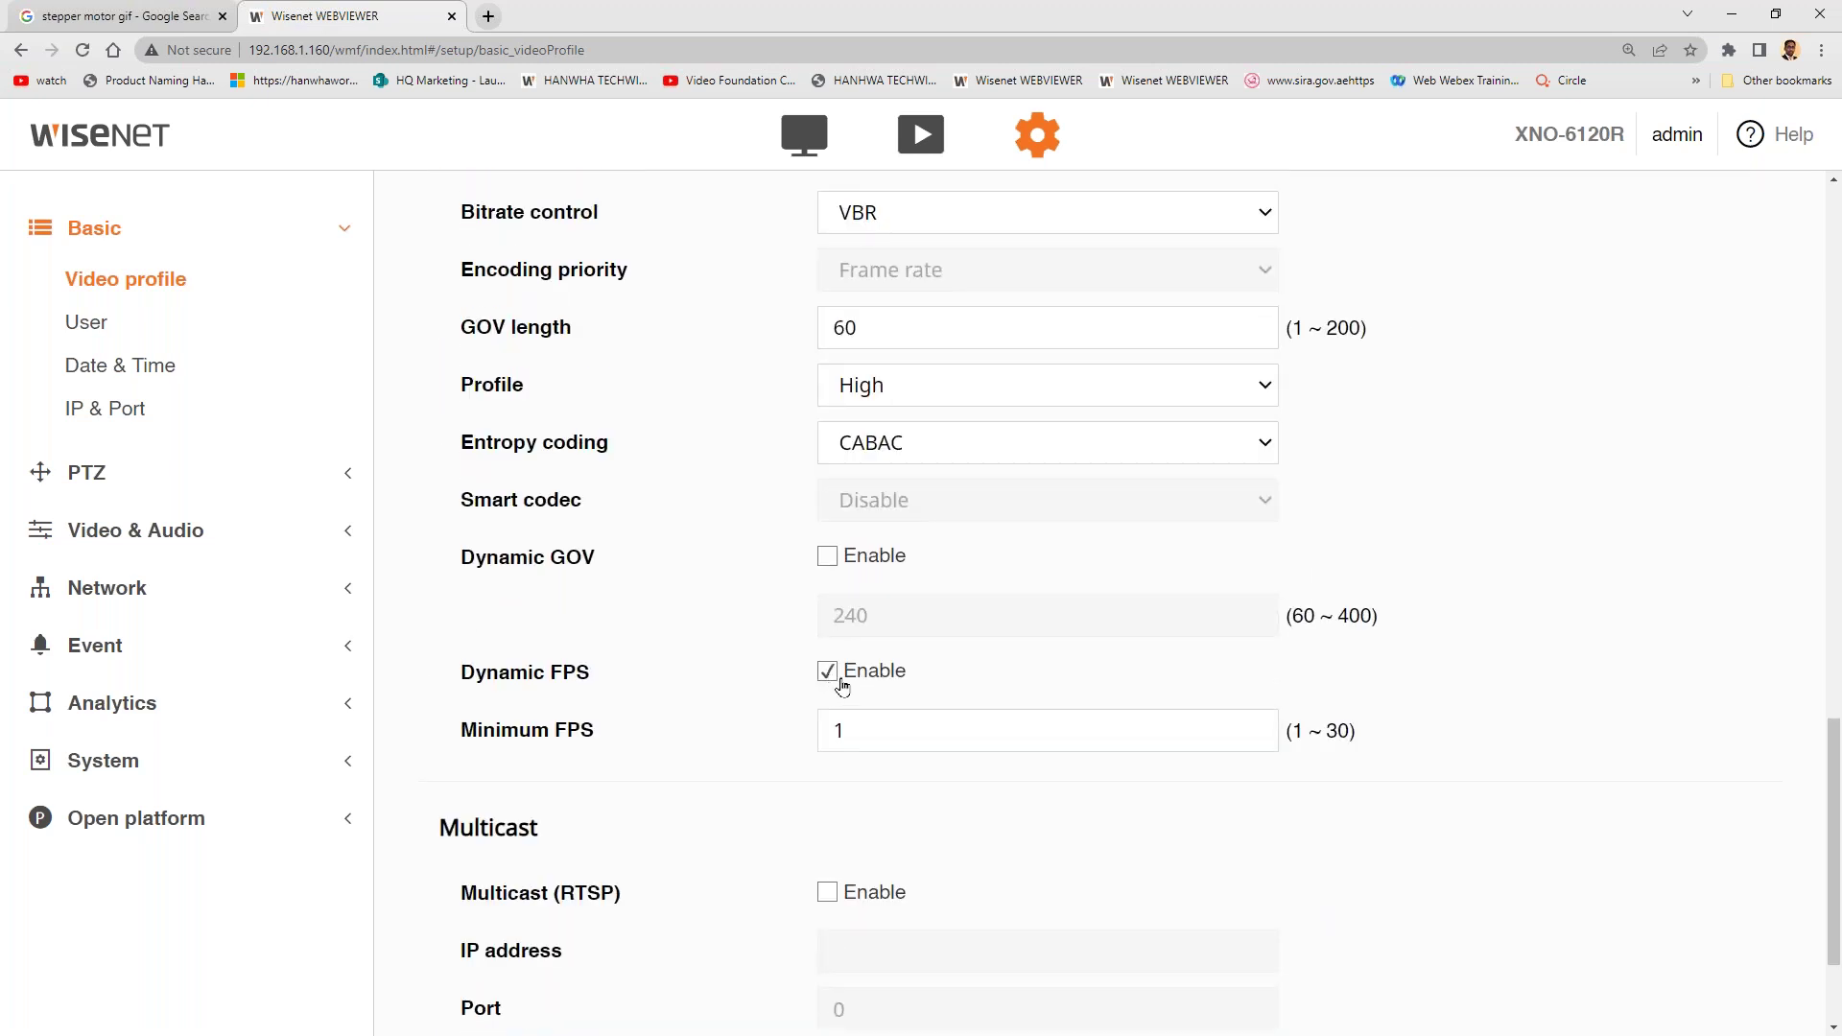
{"action": "scroll", "coordinate": [390, 399], "scroll_direction": "up", "scroll_amount": 7}
{"action": "scroll", "coordinate": [519, 762], "scroll_direction": "down", "scroll_amount": 5}
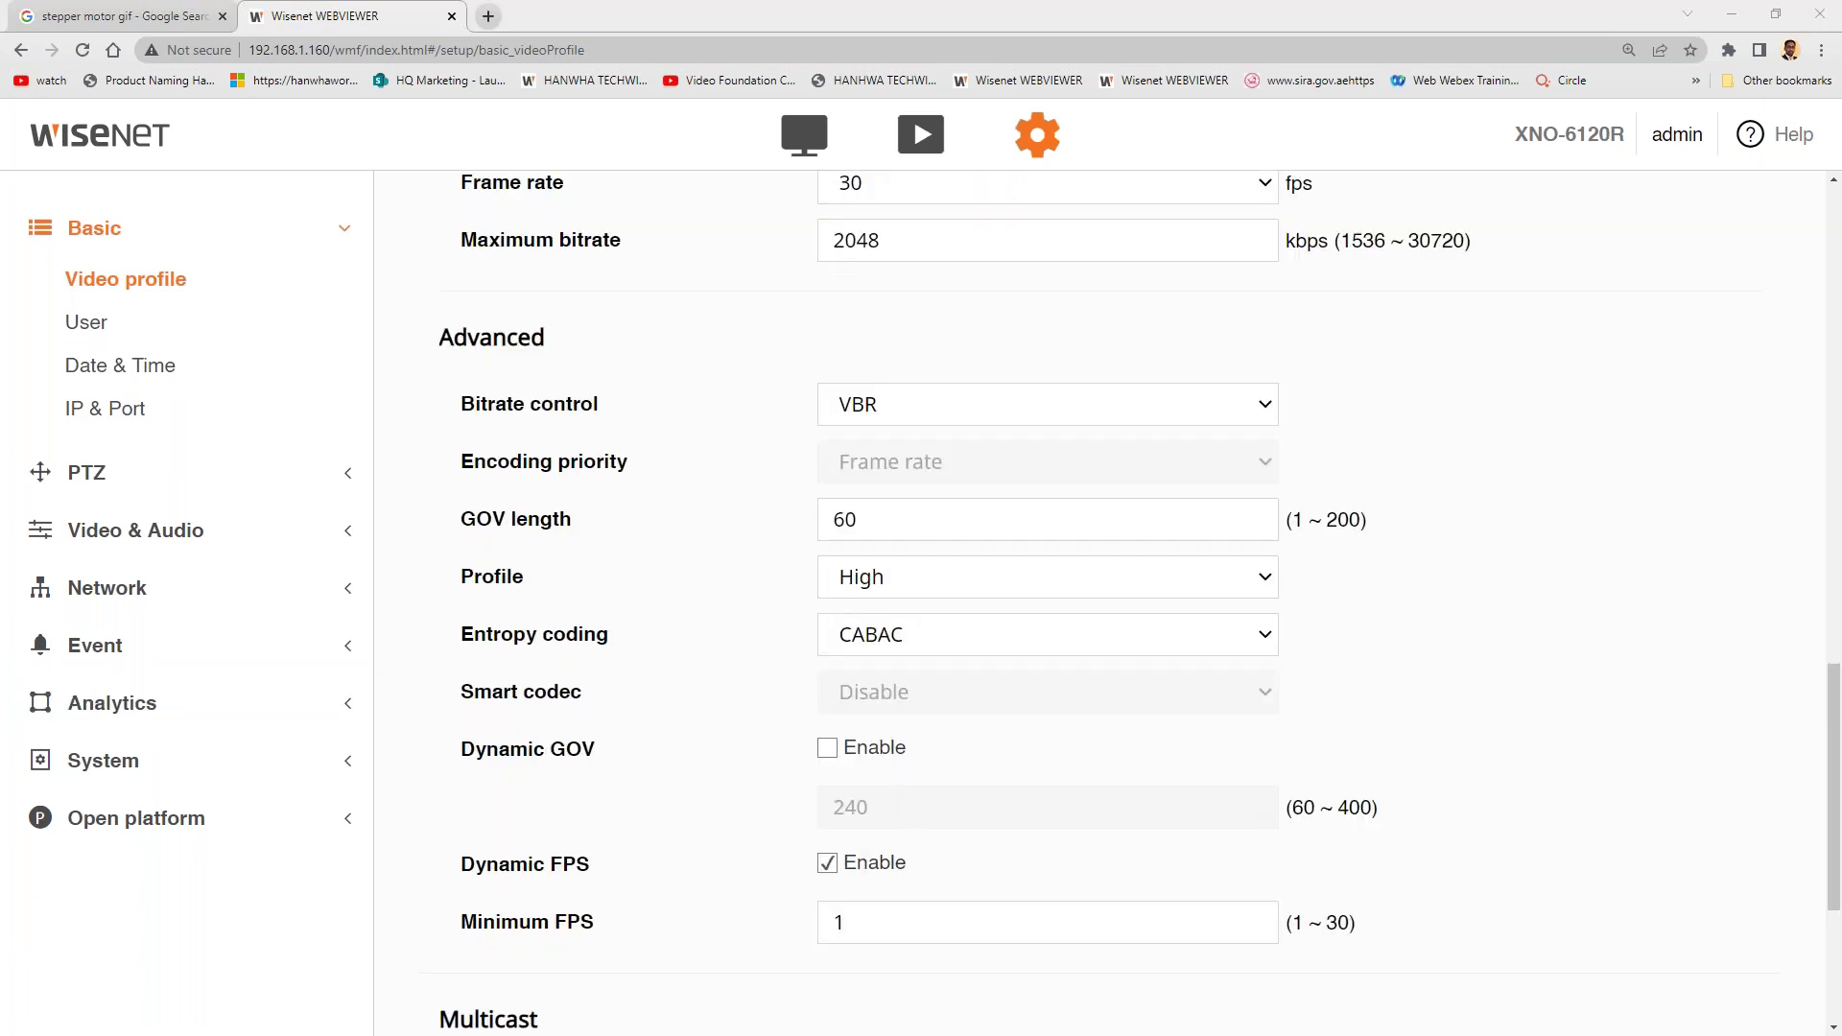
{"action": "key", "text": "alt+Tab"}
Step: Open the XNP-6320HS camera's web page from the Device Manager list
{"action": "left_click", "coordinate": [710, 589]}
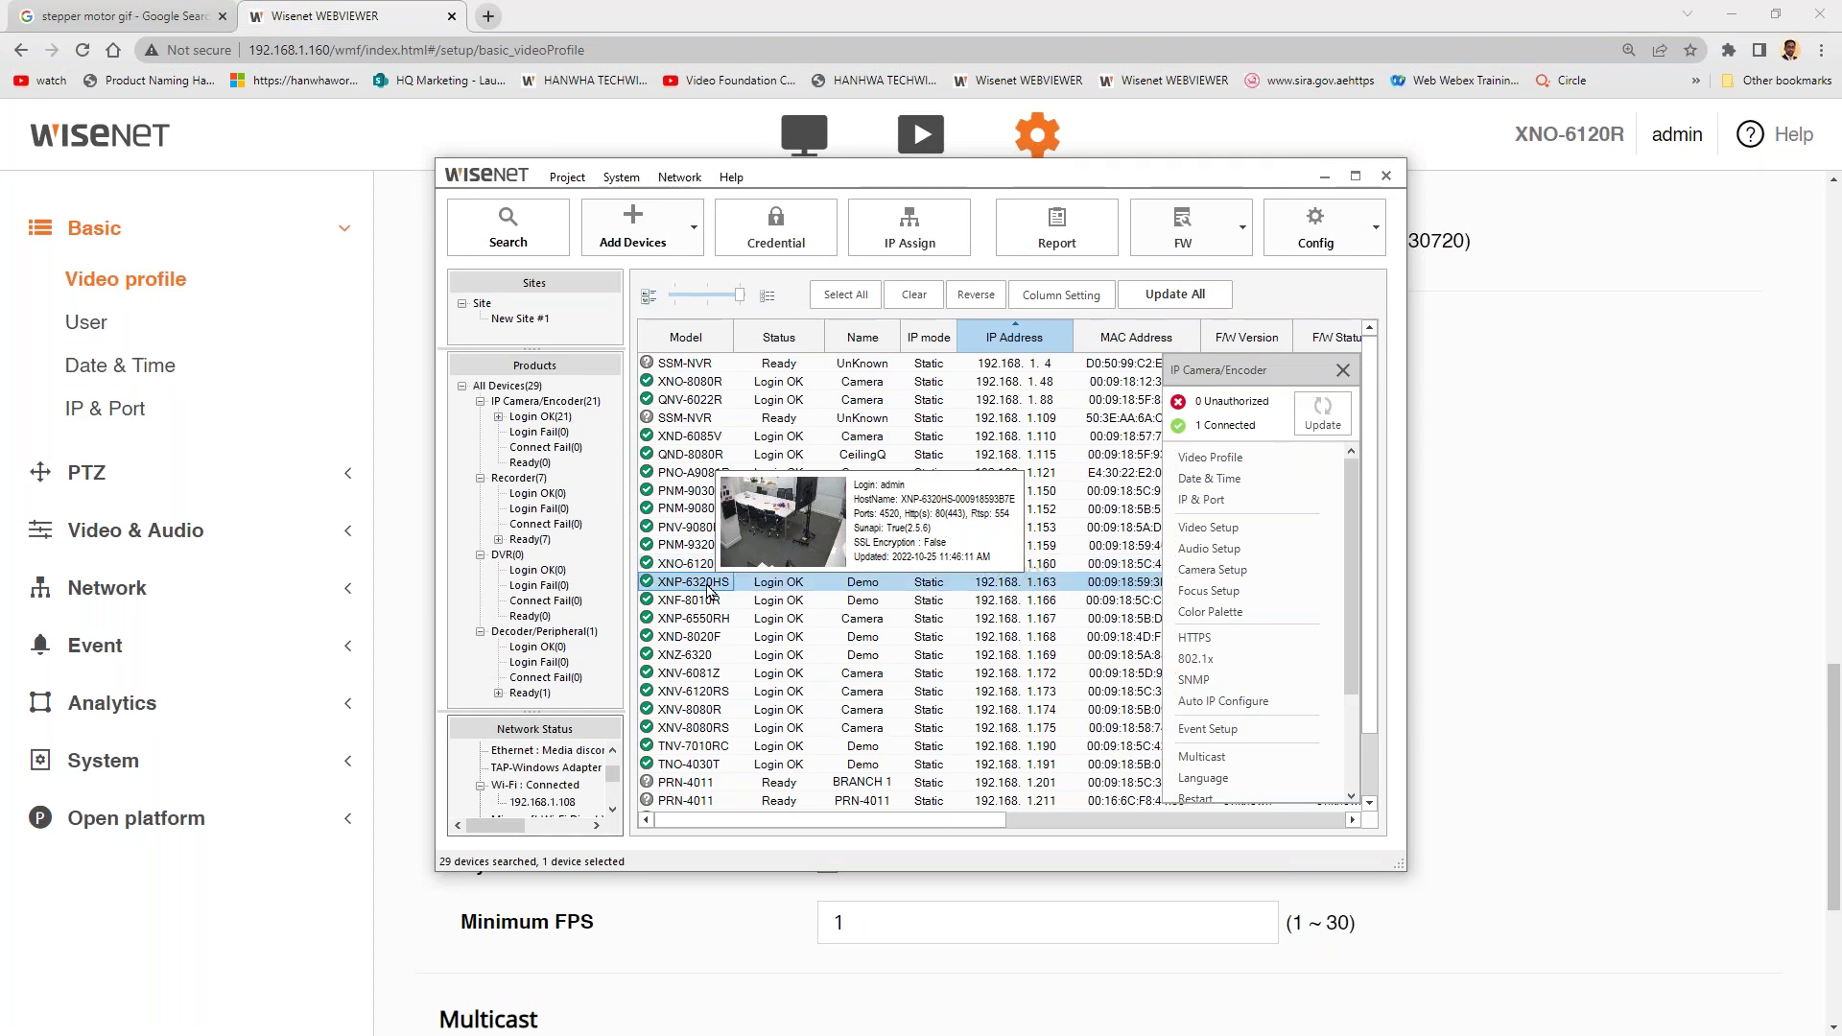
{"action": "right_click", "coordinate": [710, 585]}
{"action": "left_click", "coordinate": [742, 608]}
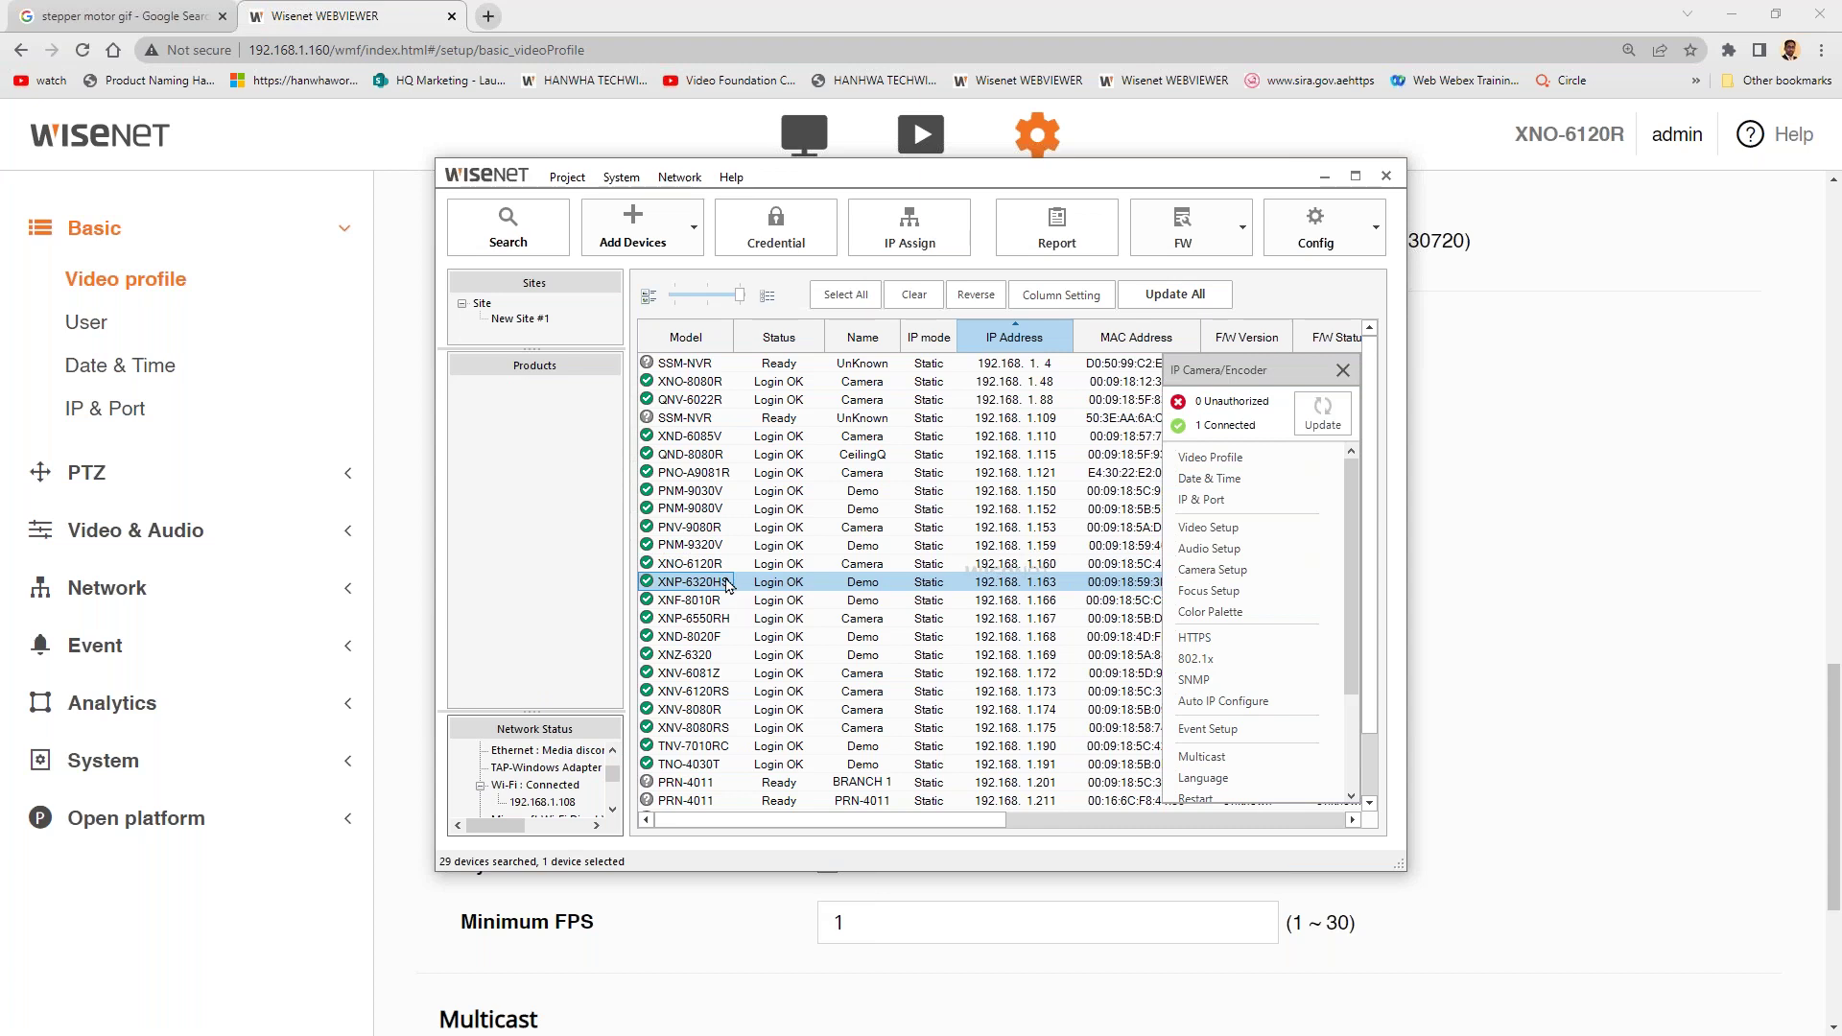
{"action": "double_click", "coordinate": [731, 587]}
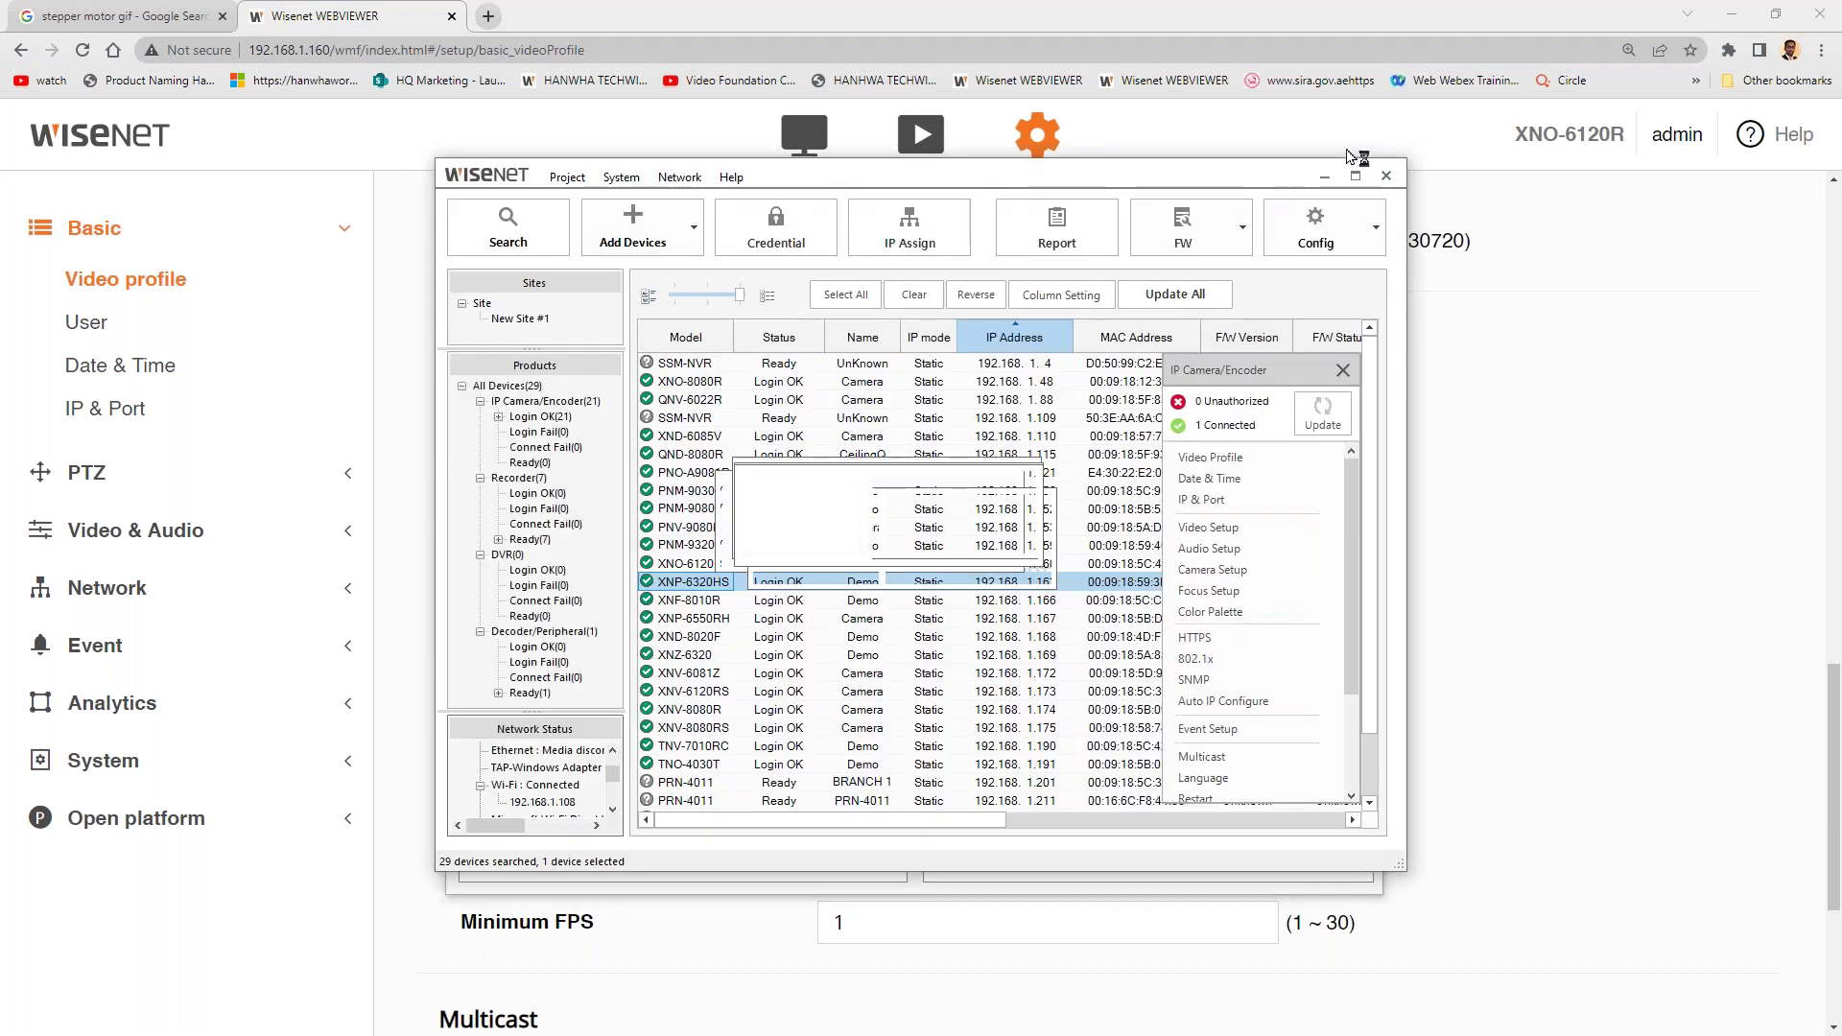
{"action": "left_click", "coordinate": [614, 9]}
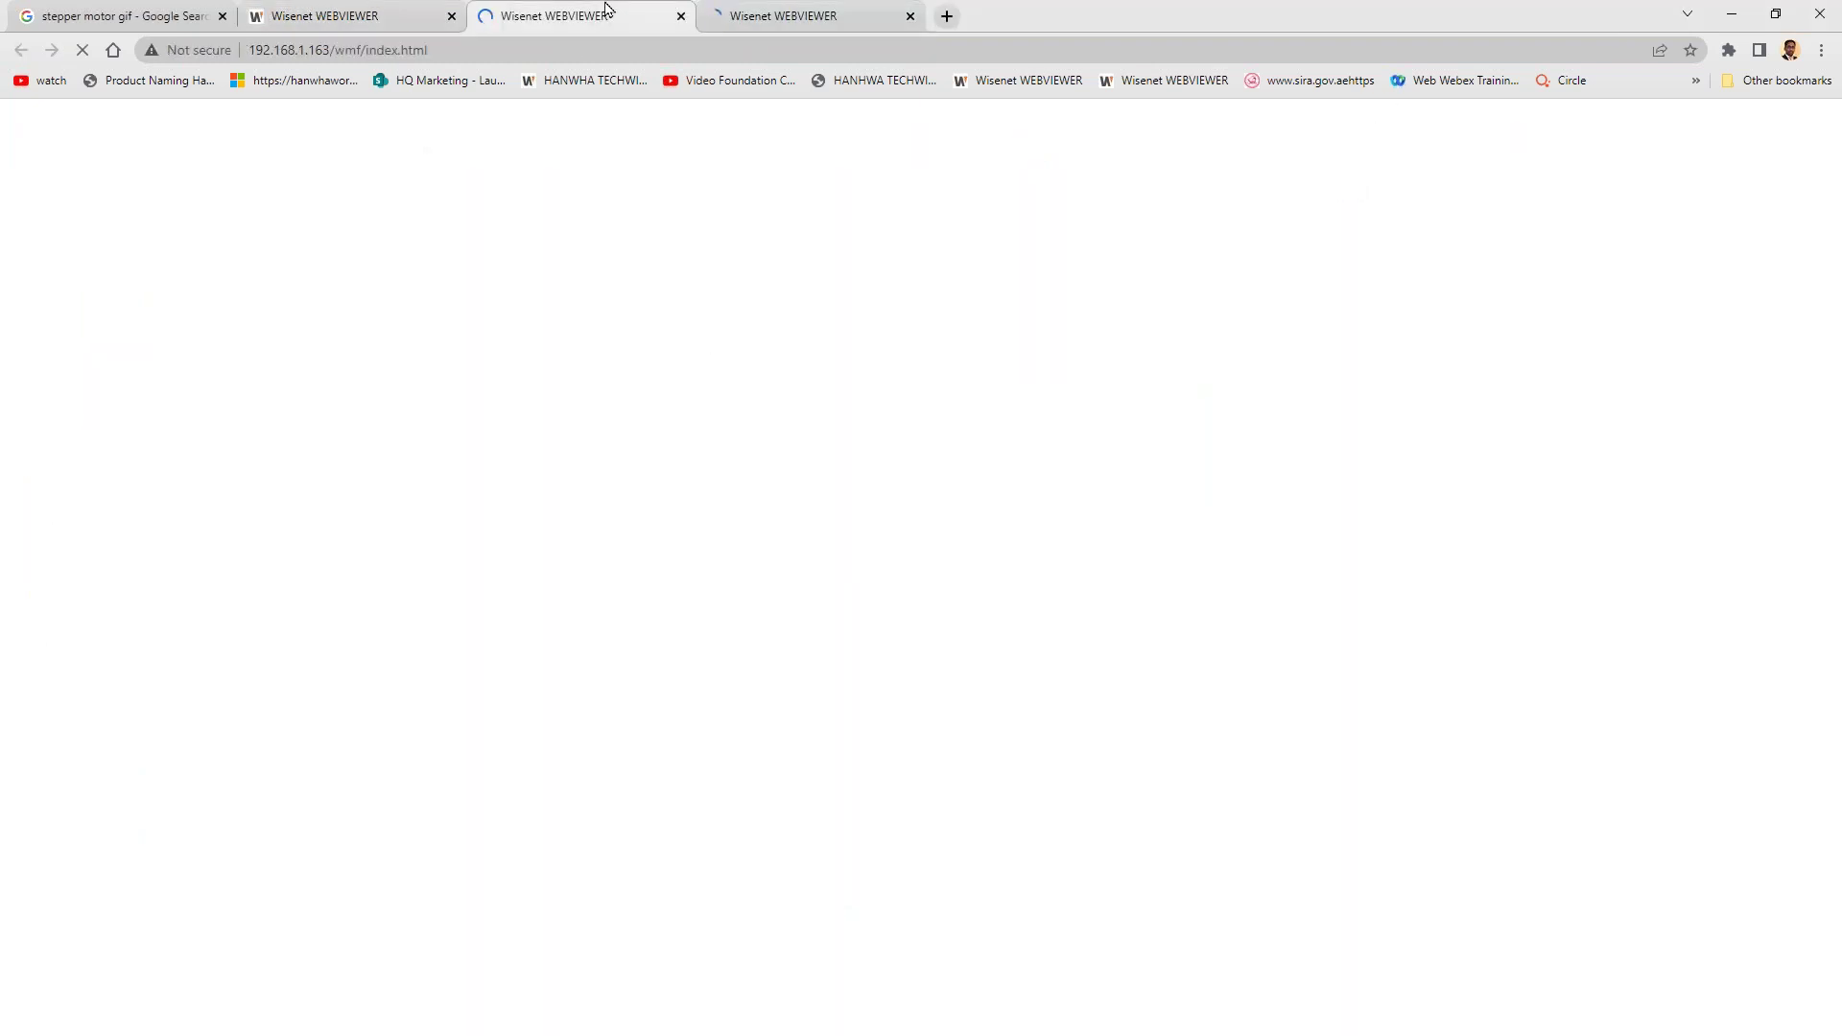
{"action": "left_click", "coordinate": [818, 10]}
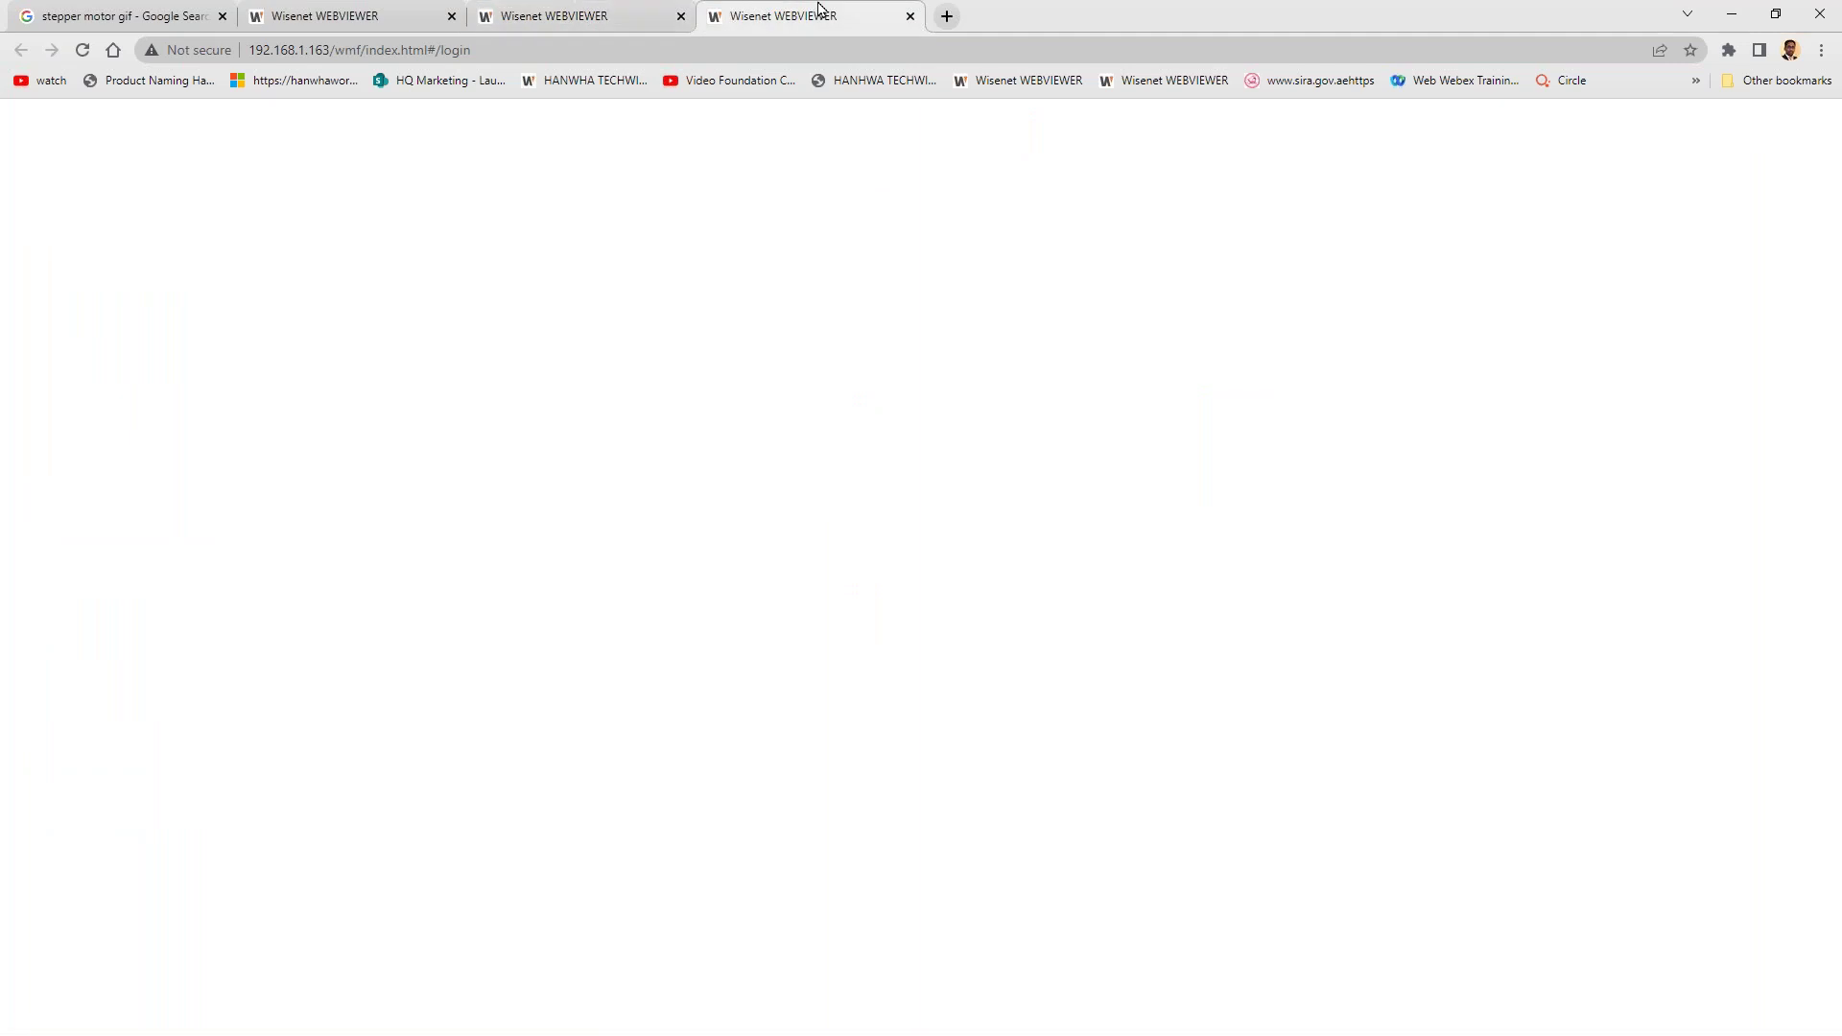
{"action": "left_click", "coordinate": [617, 10]}
{"action": "left_click", "coordinate": [820, 10]}
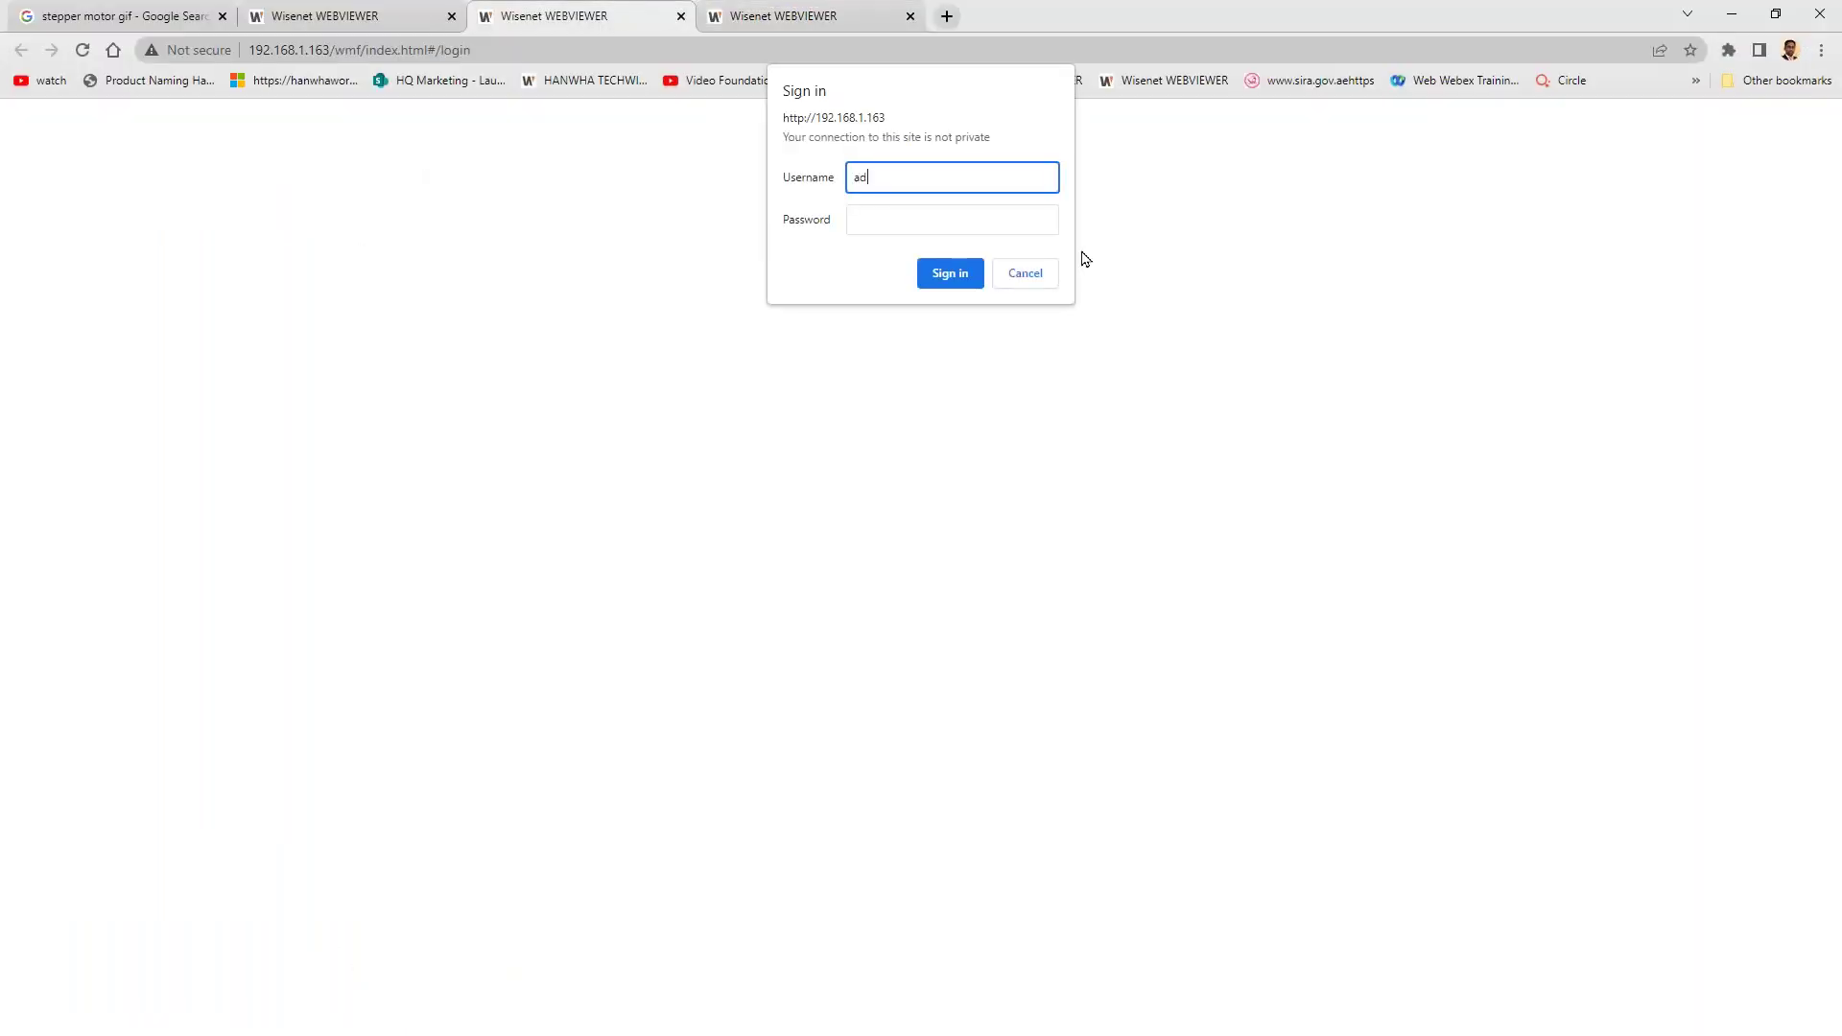
Step: Enter the username and password to sign in to the XNP-6320HS web viewer
{"action": "type", "text": "min"}
{"action": "key", "text": "Tab"}
{"action": "key", "text": "Return"}
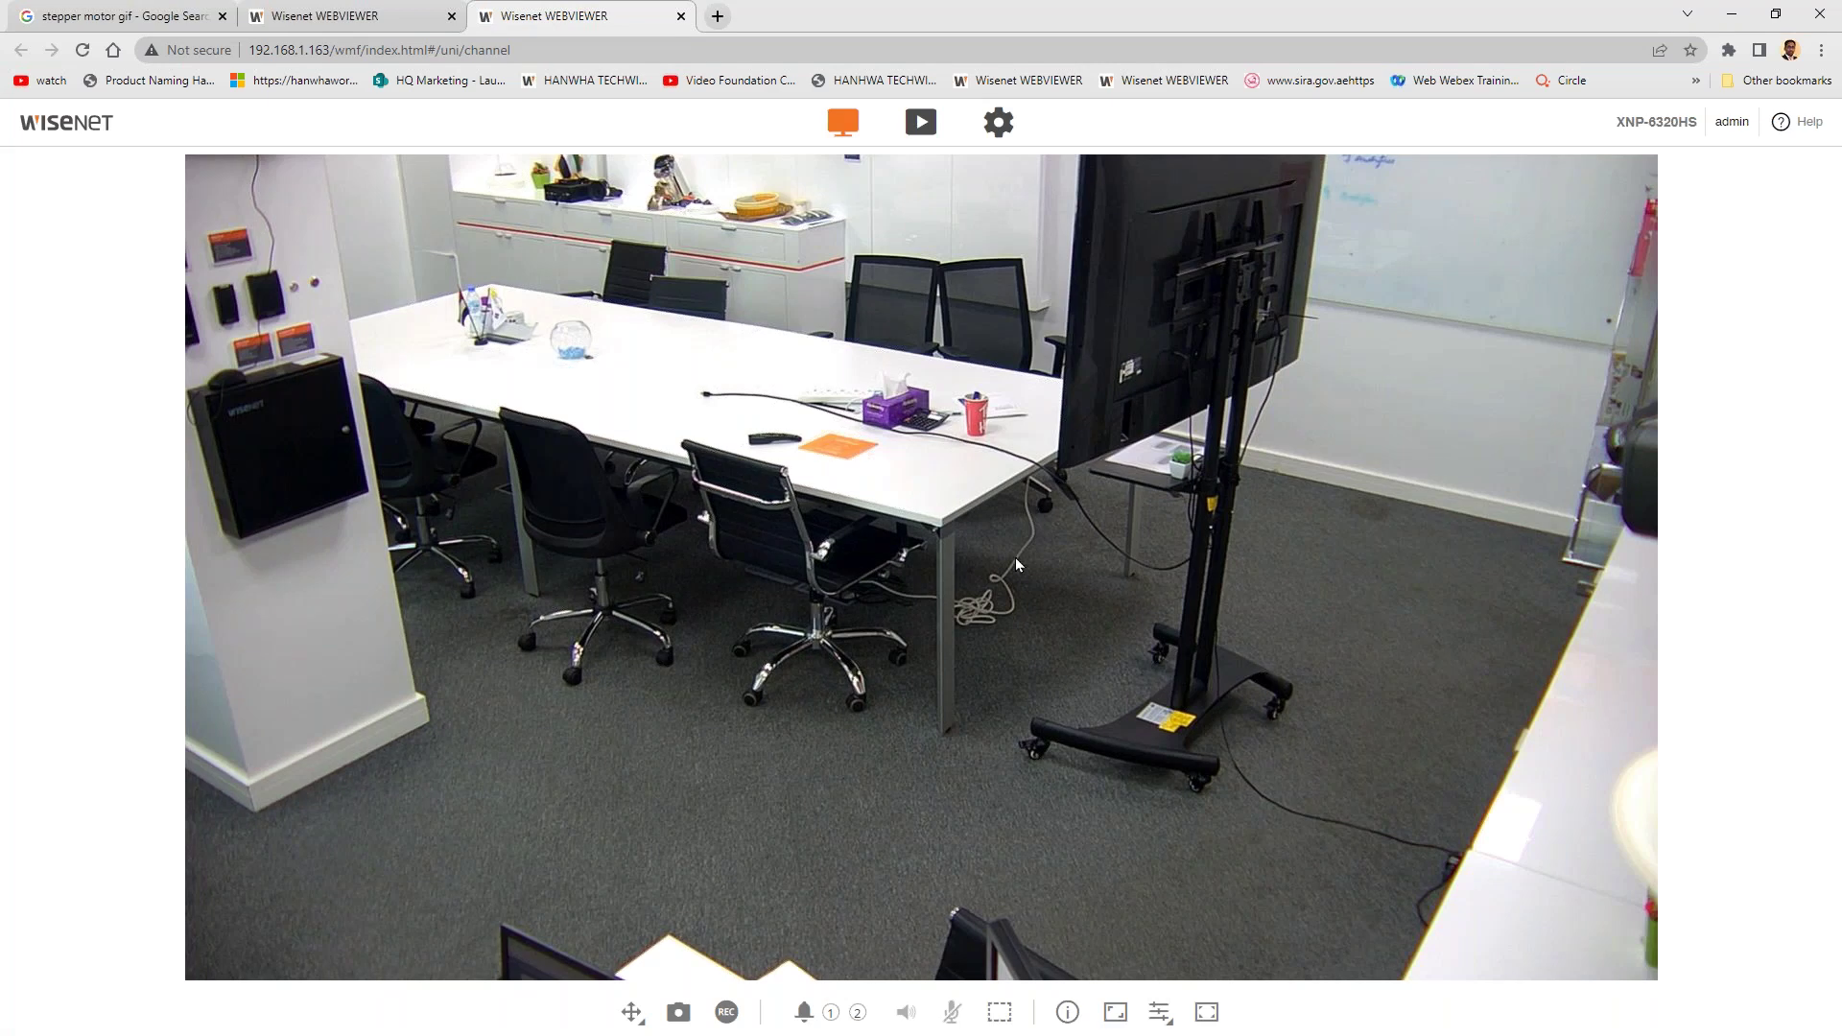
Step: Open the XNV-6120RS camera's web page from Device Manager in a new tab
{"action": "key", "text": "alt+Tab"}
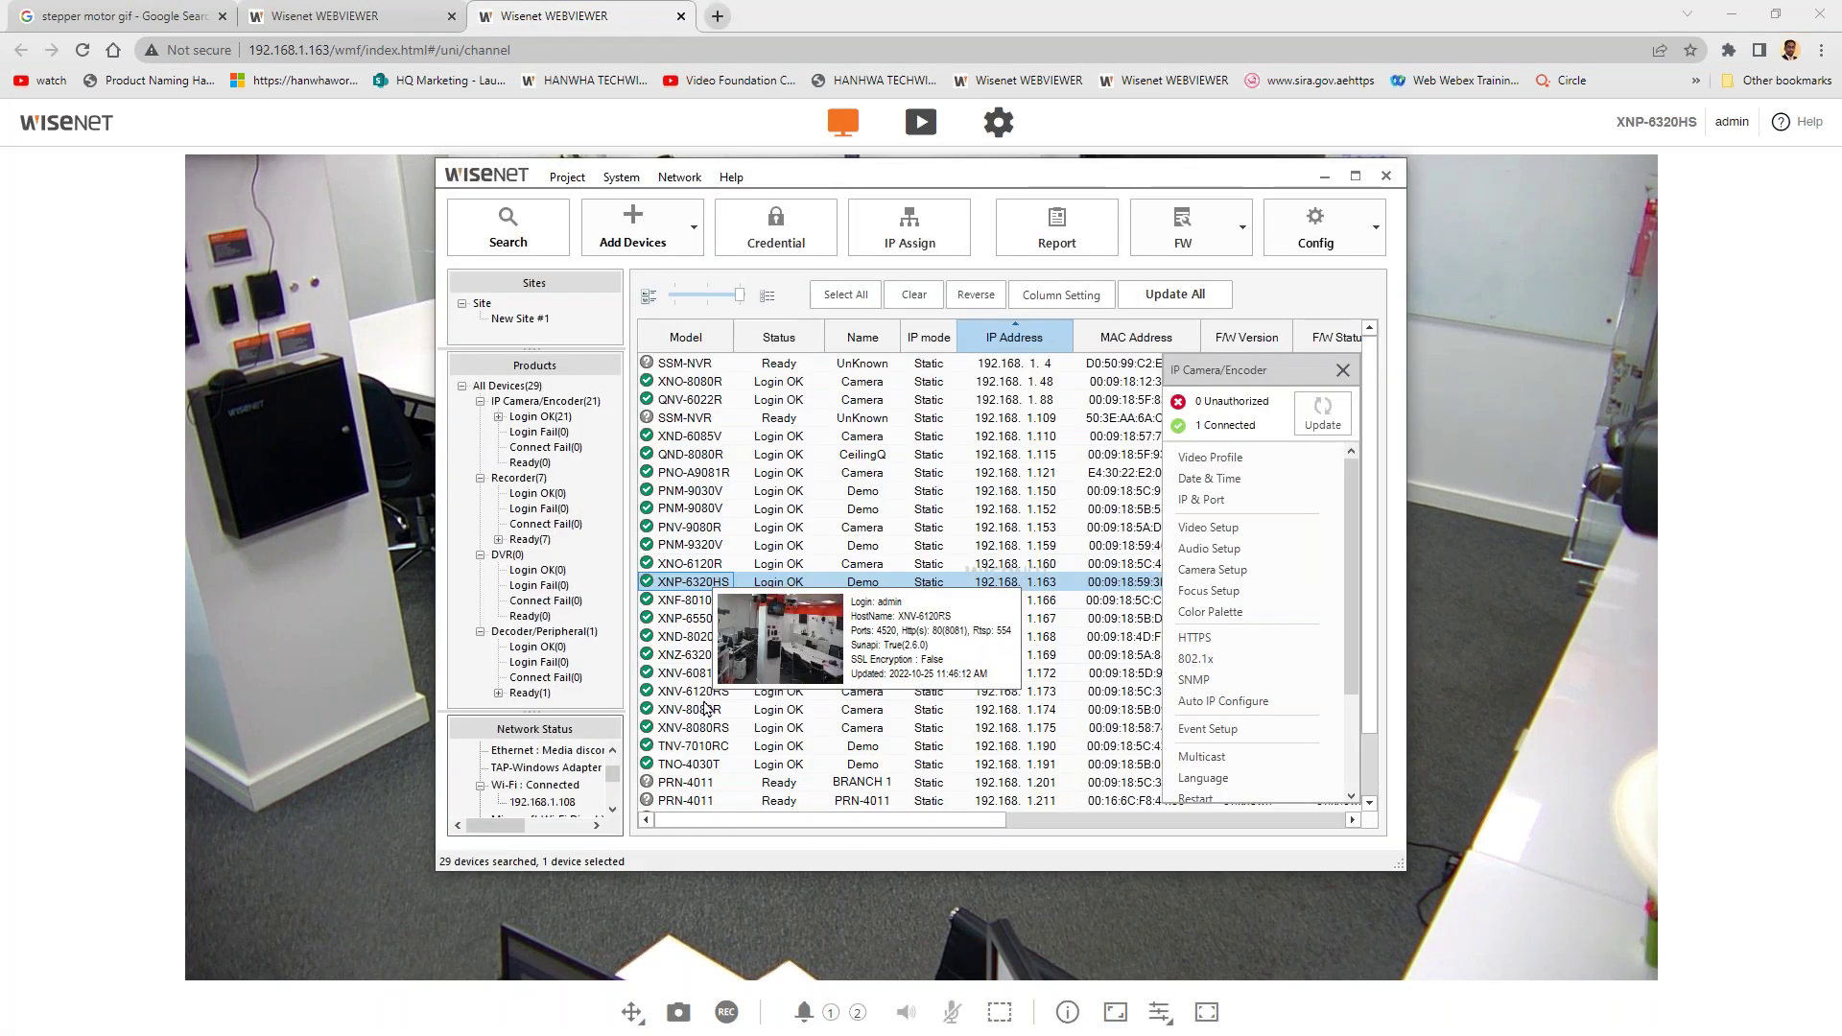
{"action": "left_click", "coordinate": [706, 709]}
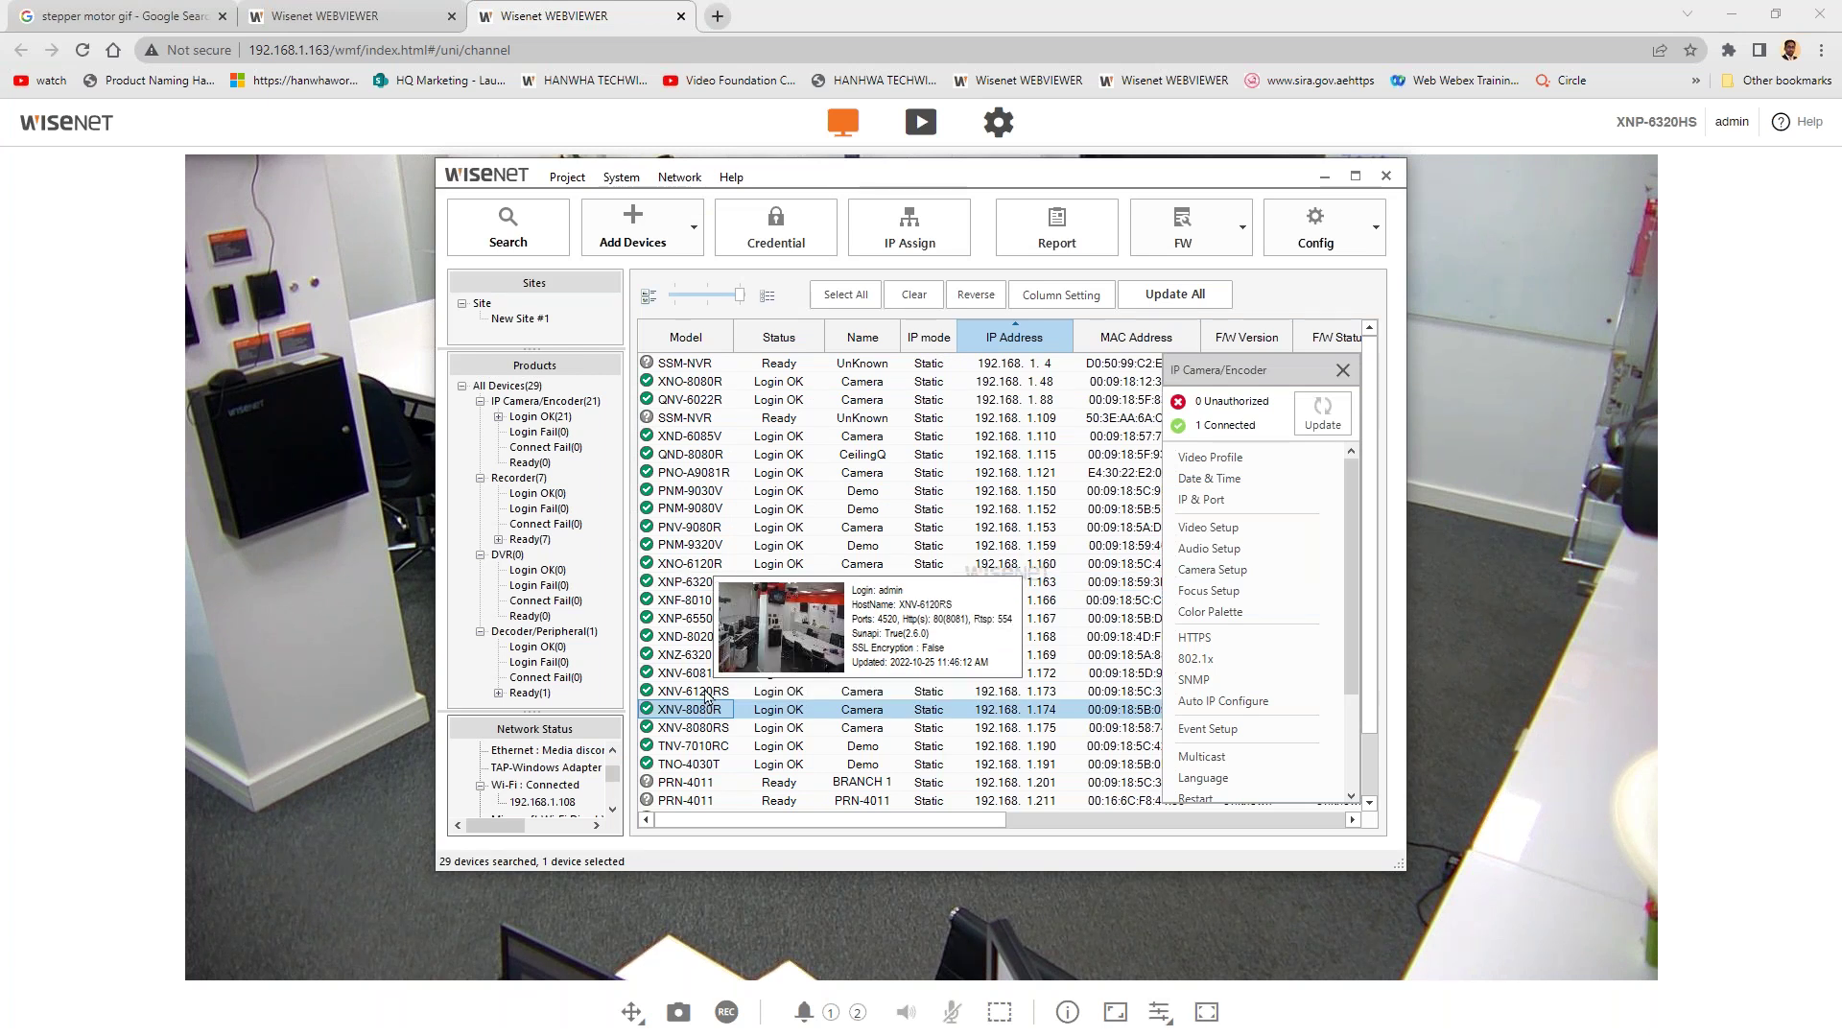
{"action": "left_click", "coordinate": [709, 693]}
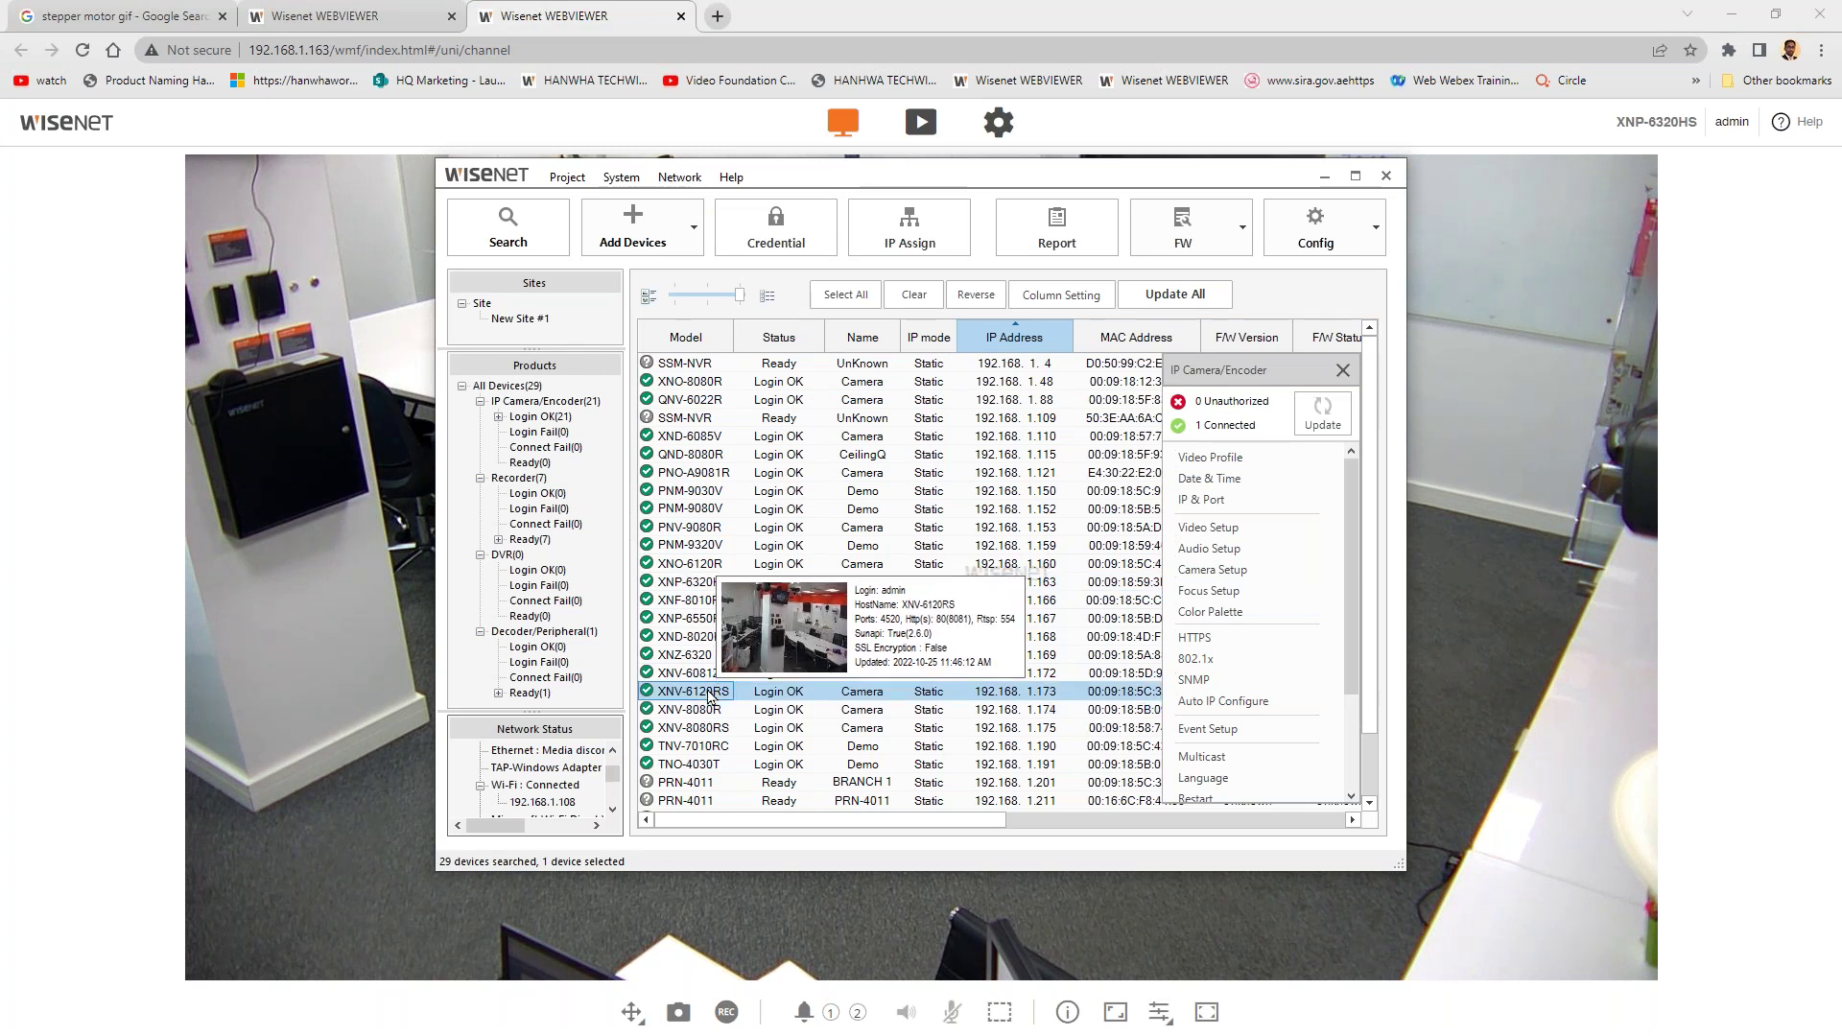
{"action": "double_click", "coordinate": [711, 698]}
{"action": "left_click", "coordinate": [526, 10]}
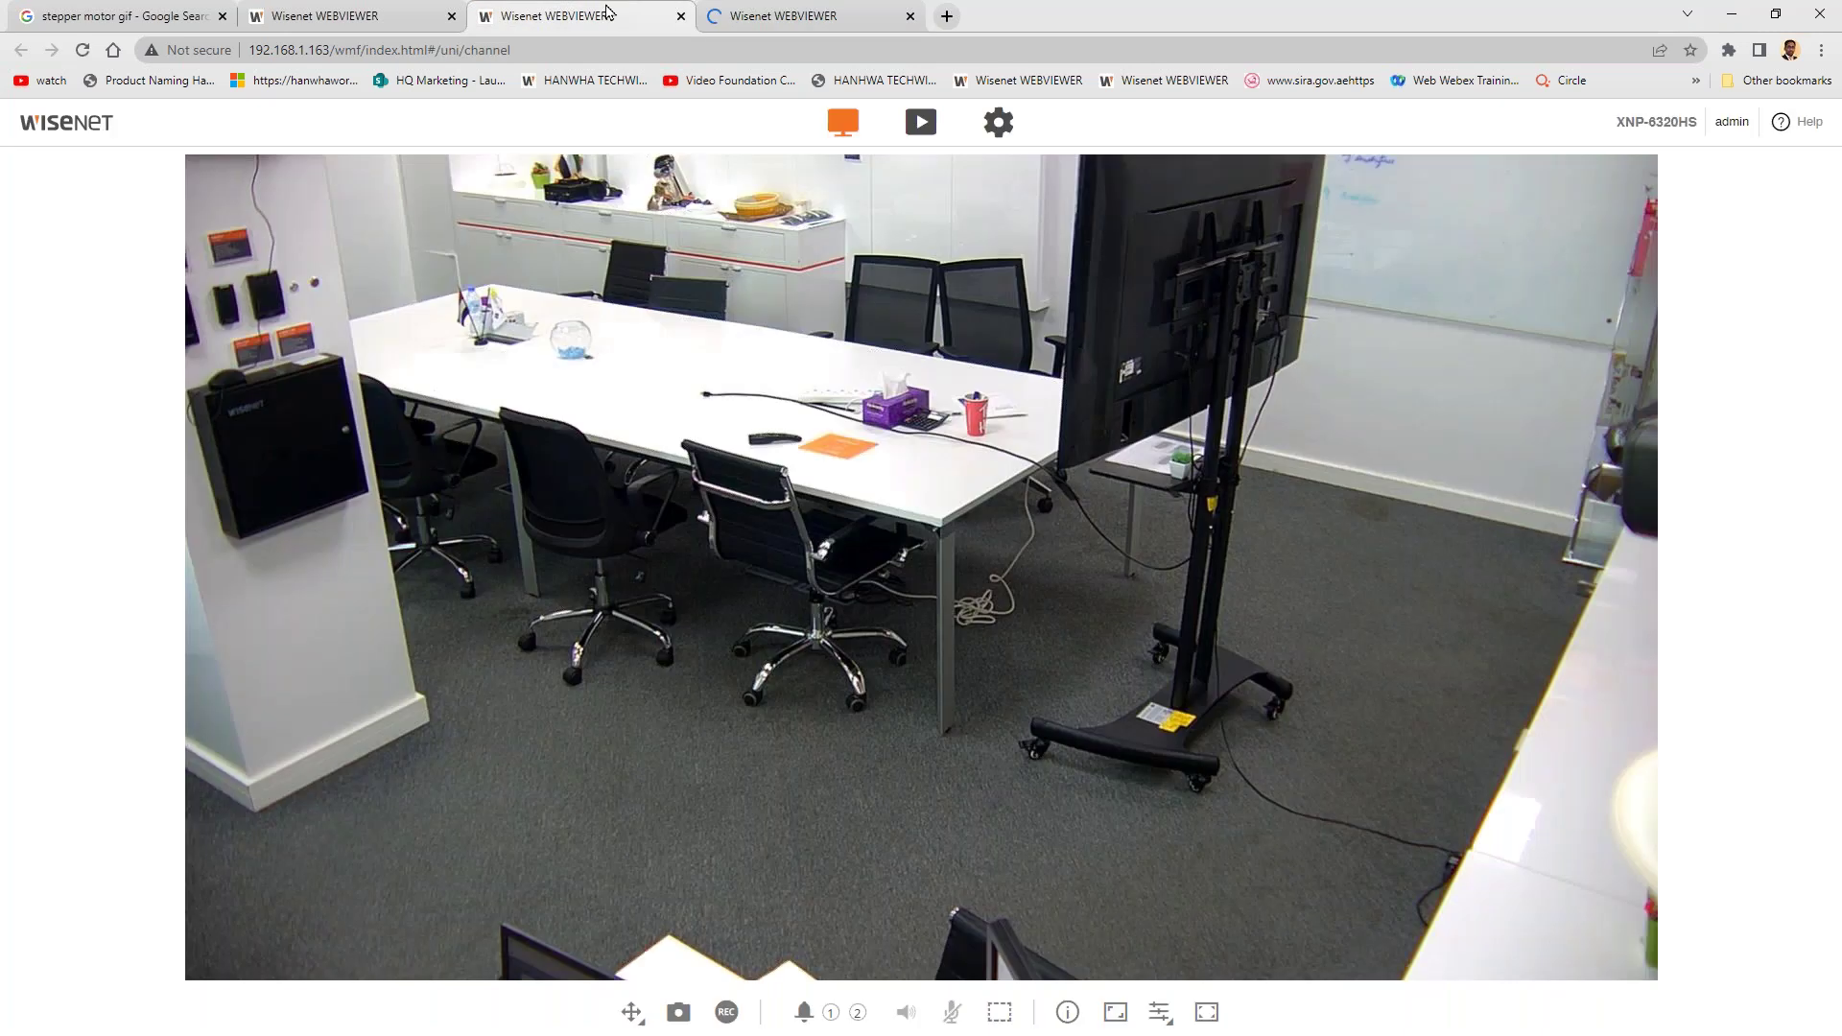
{"action": "left_click", "coordinate": [780, 9]}
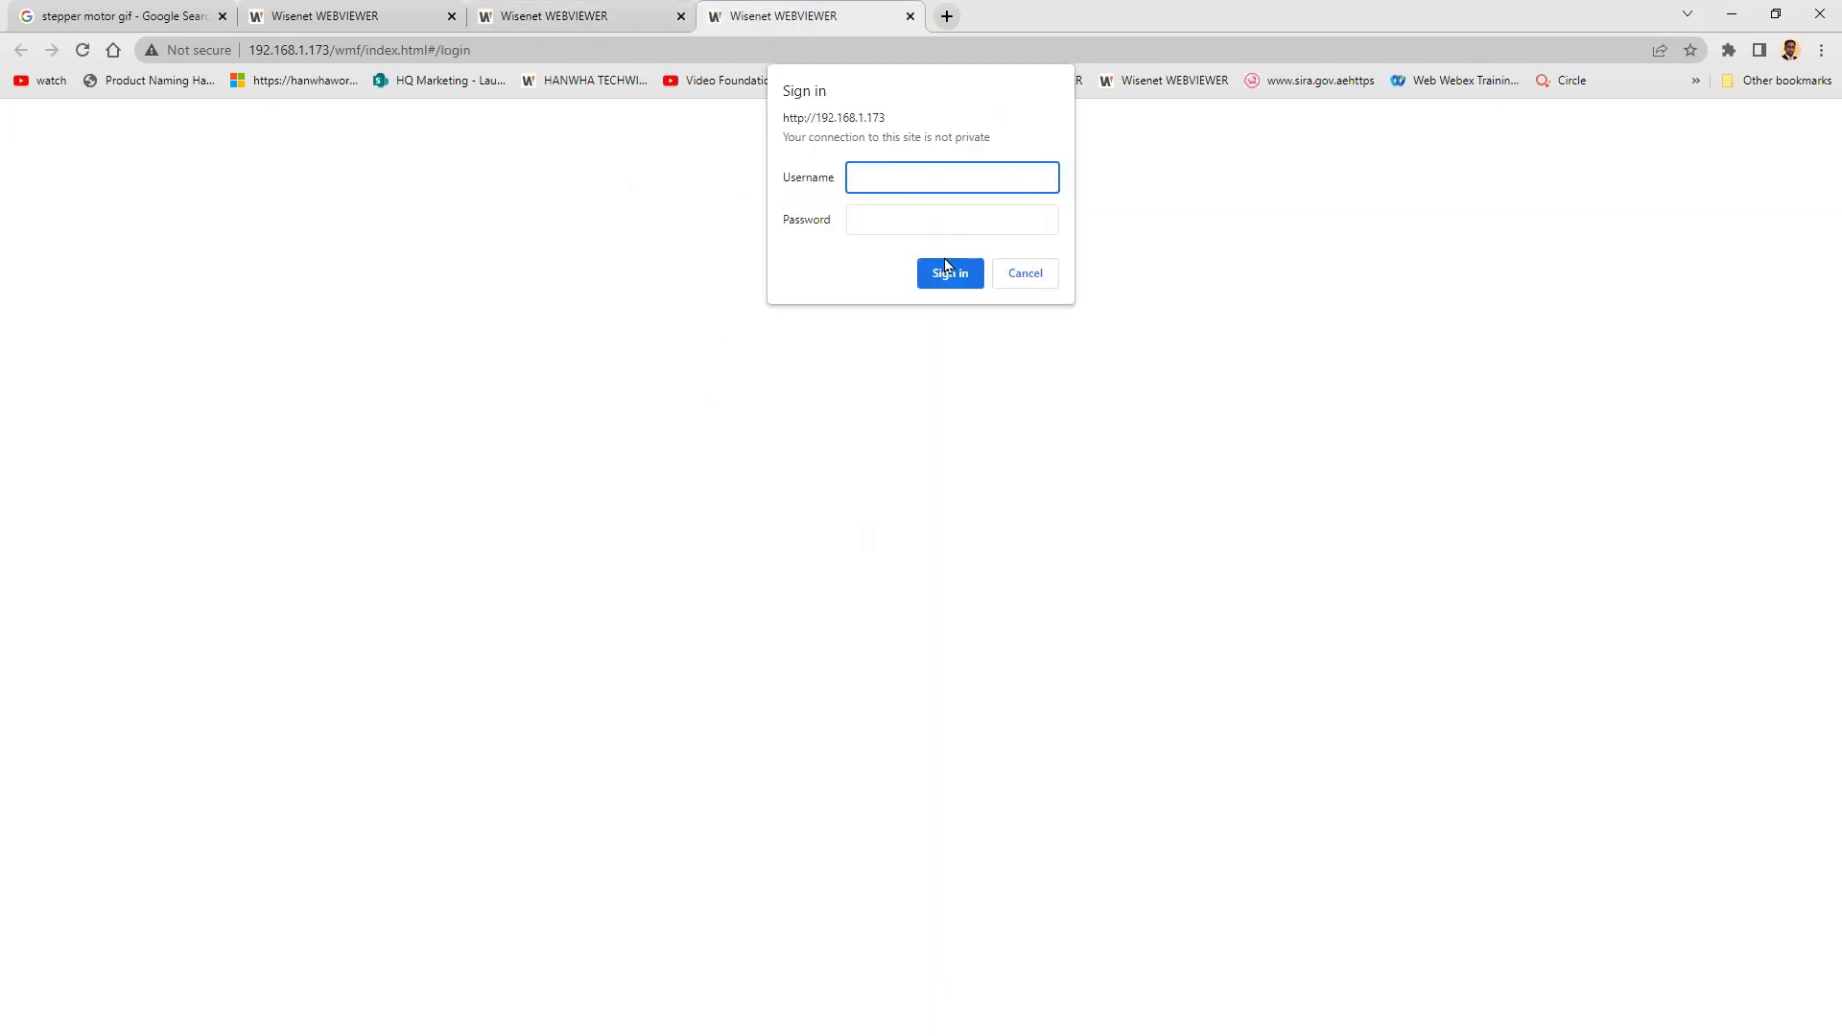
Step: Sign in to the XNV-6120RS web viewer with the camera's credentials and enter Setup
{"action": "type", "text": "admin"}
{"action": "key", "text": "Tab"}
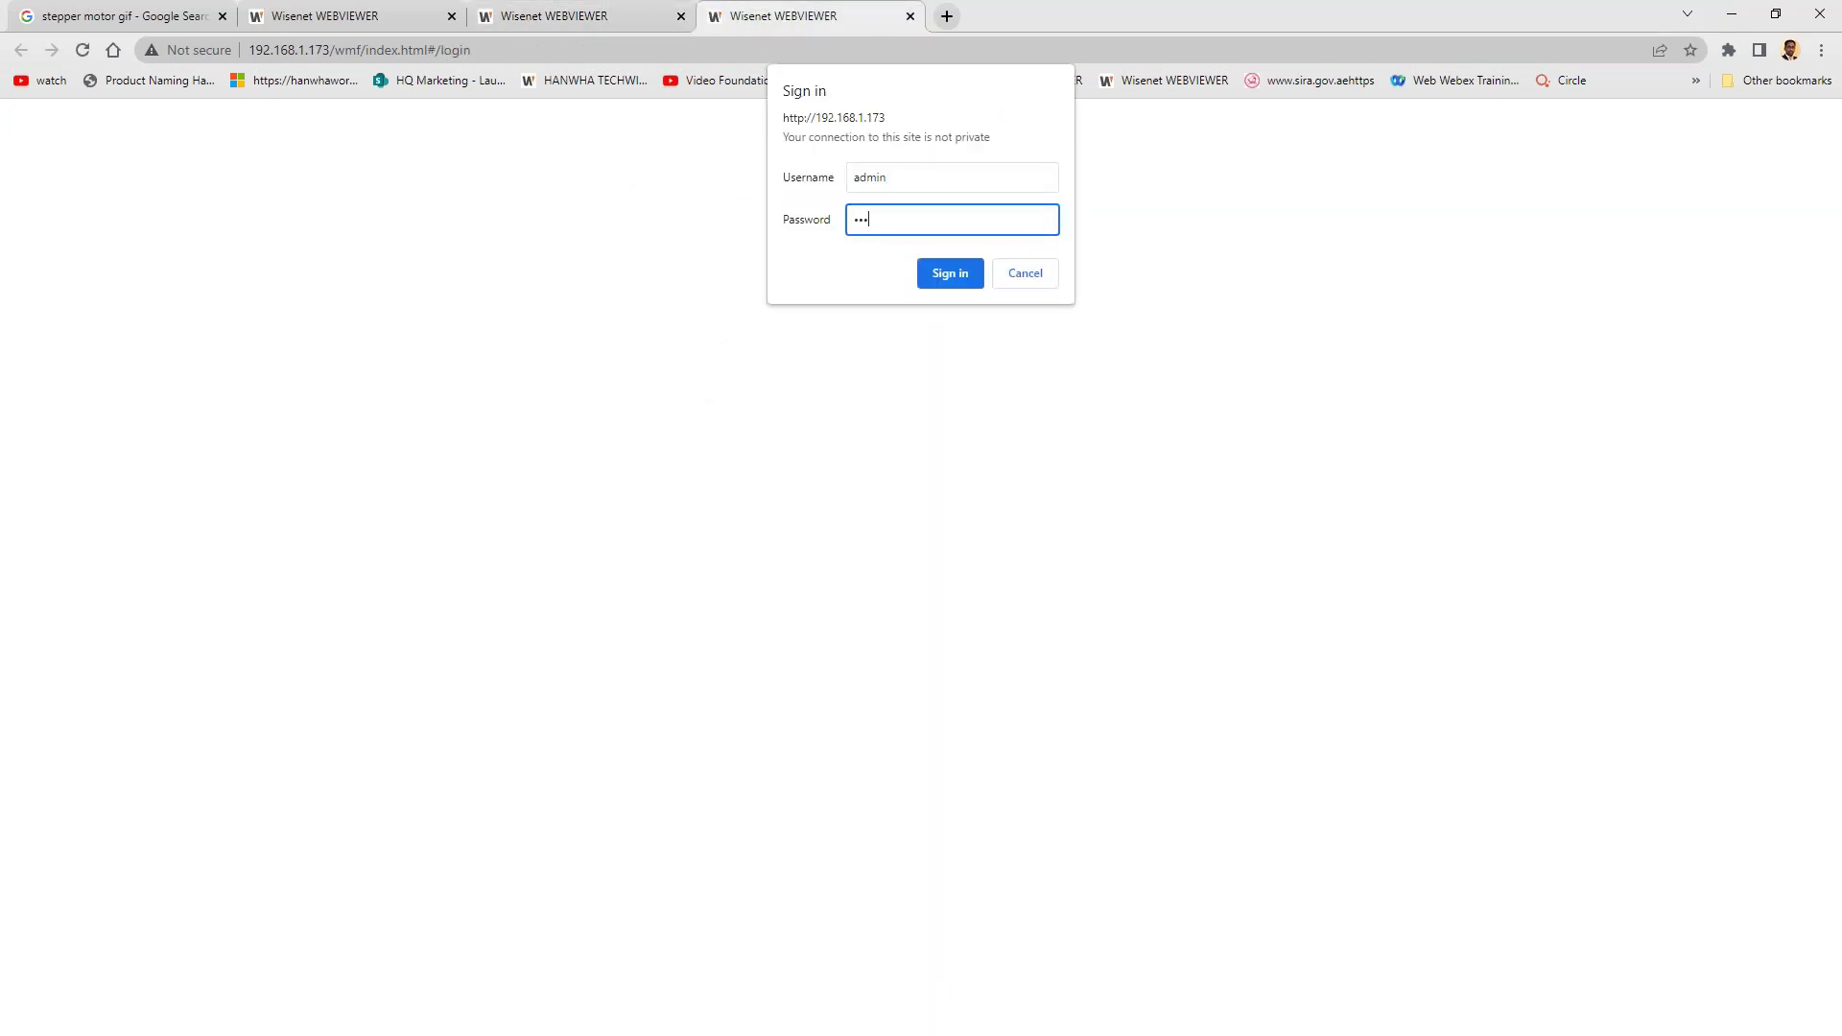
{"action": "key", "text": "Return"}
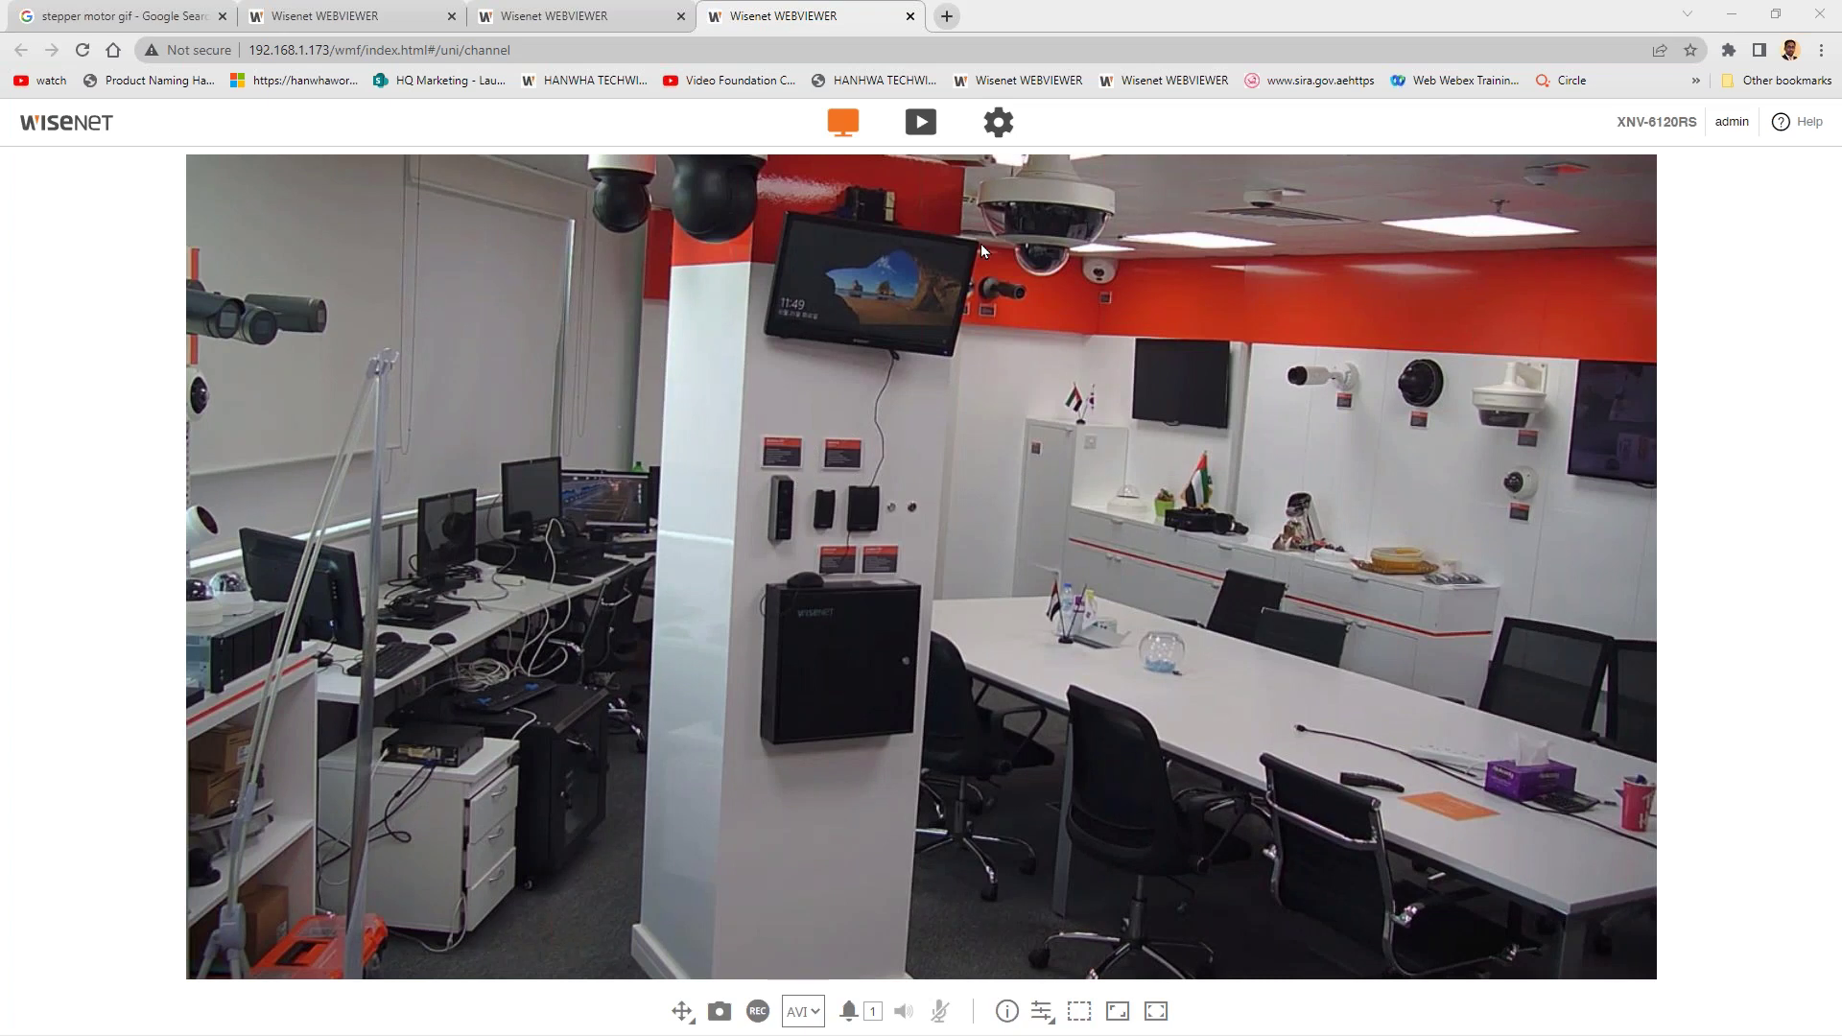
{"action": "left_click", "coordinate": [998, 121]}
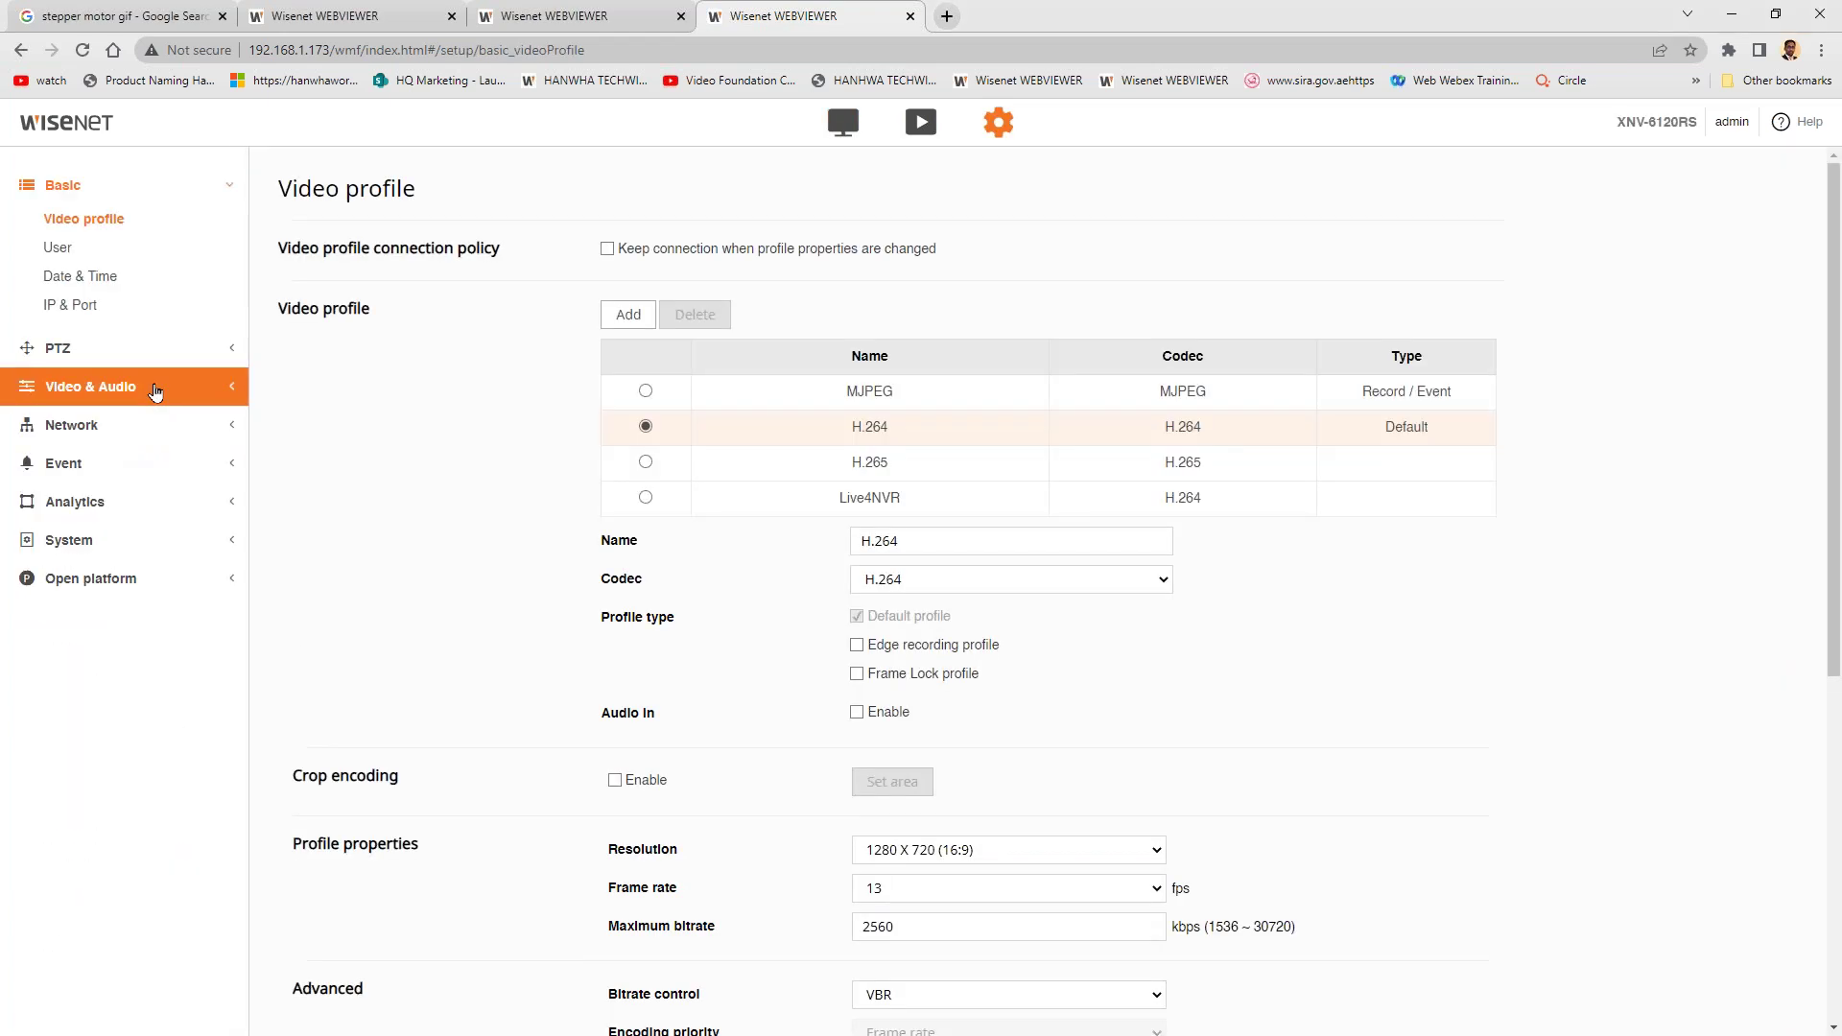
Step: Apply WiseStream Mode High under Video & Audio, then go to Basic > Video profile
{"action": "left_click", "coordinate": [155, 387]}
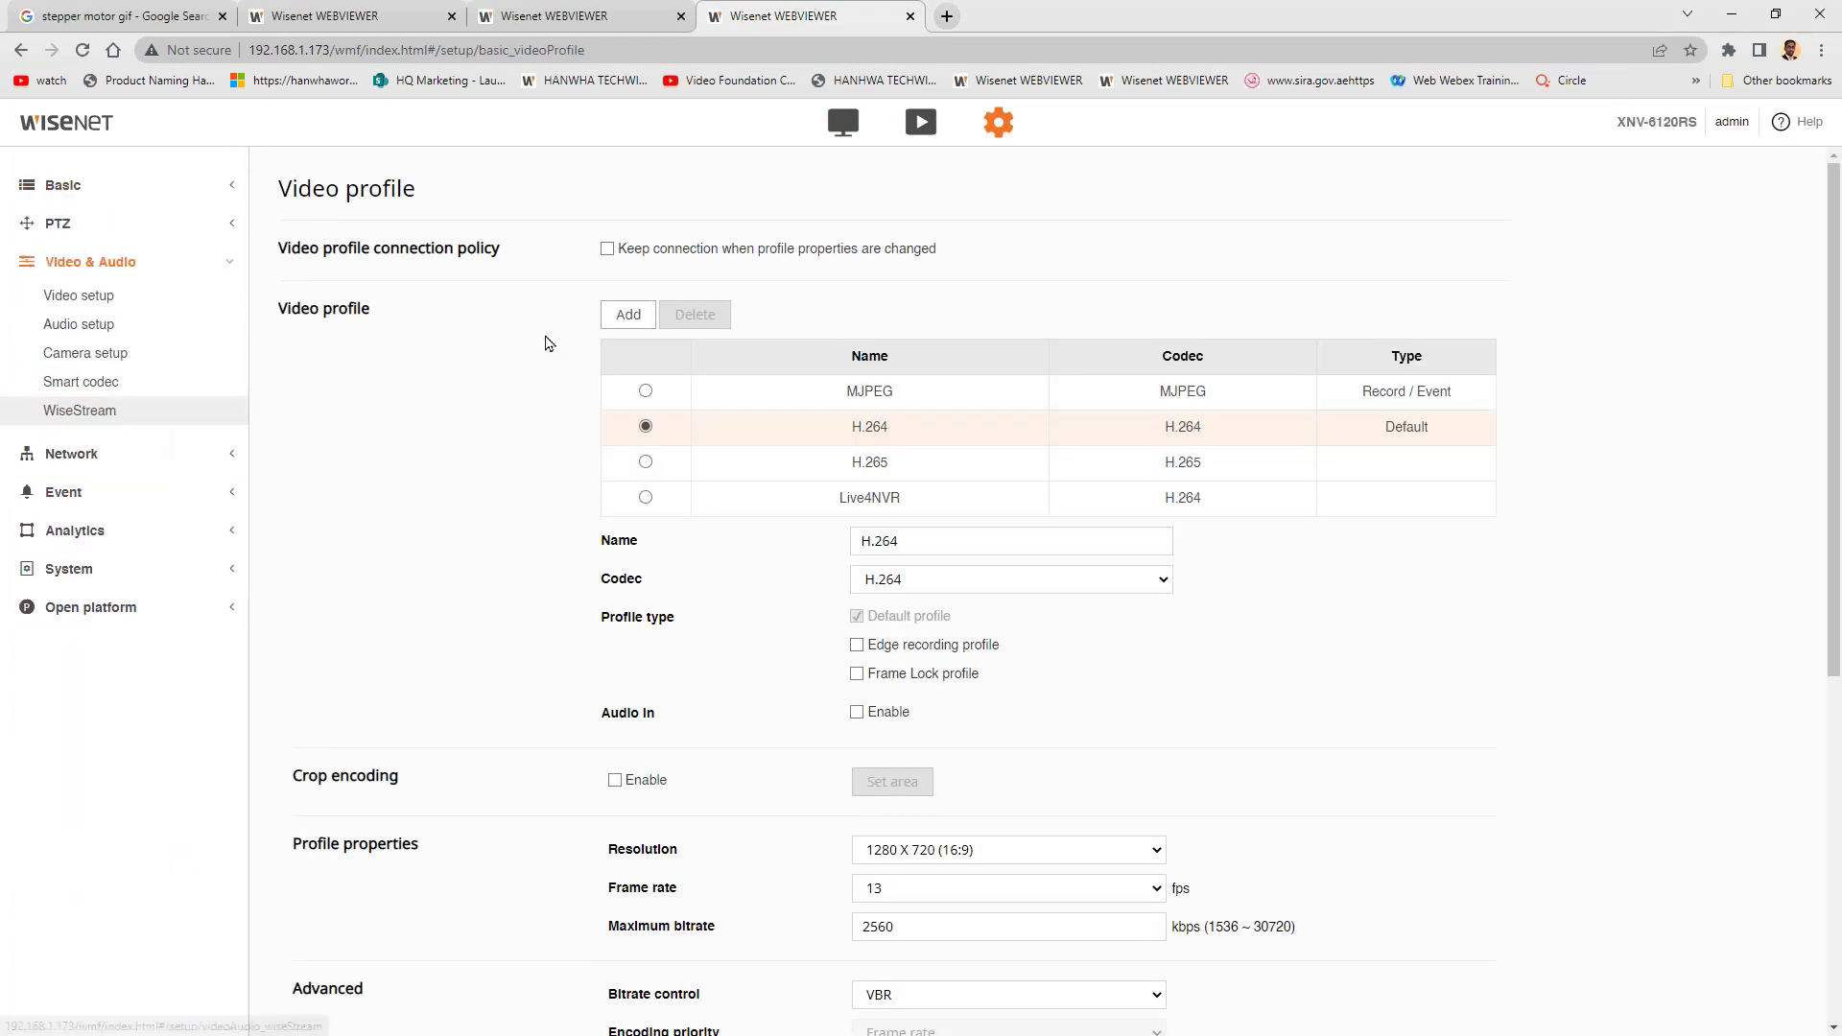
{"action": "left_click", "coordinate": [153, 412]}
{"action": "left_click", "coordinate": [886, 264]}
{"action": "left_click", "coordinate": [859, 361]}
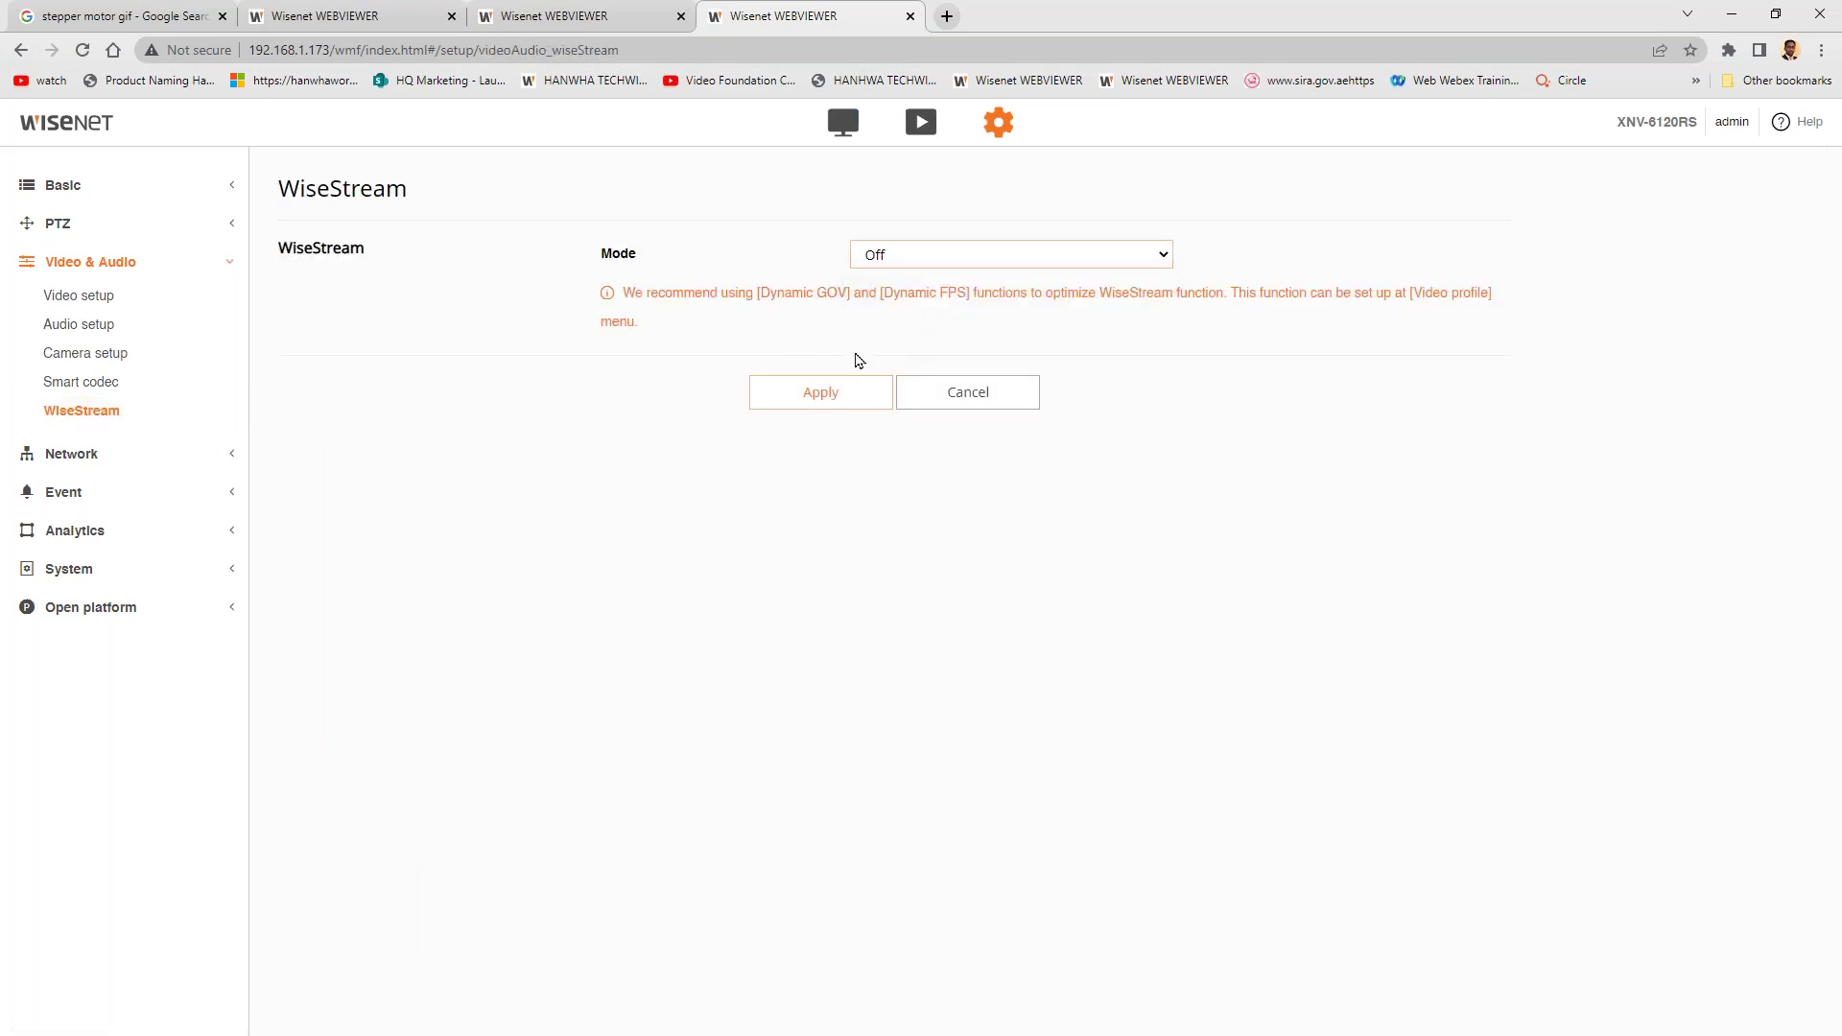
{"action": "left_click", "coordinate": [821, 392]}
{"action": "left_click", "coordinate": [866, 625]}
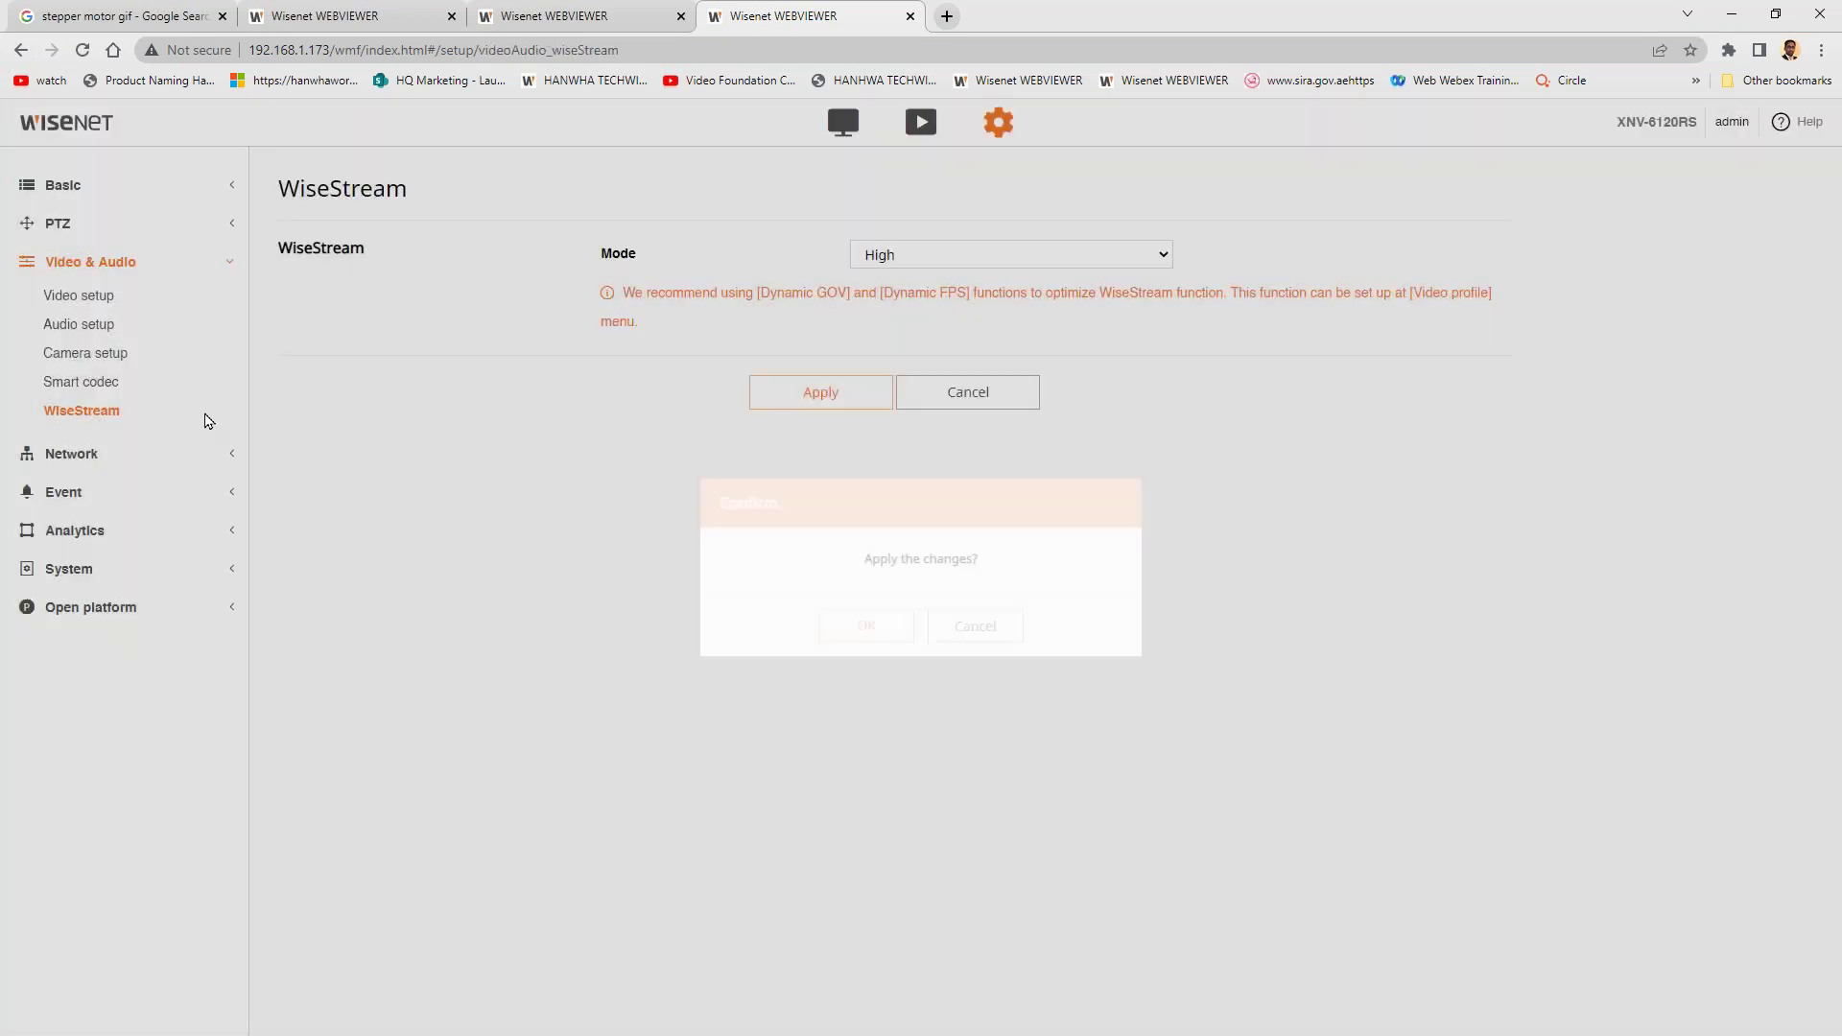
{"action": "left_click", "coordinate": [91, 183]}
{"action": "left_click", "coordinate": [130, 236]}
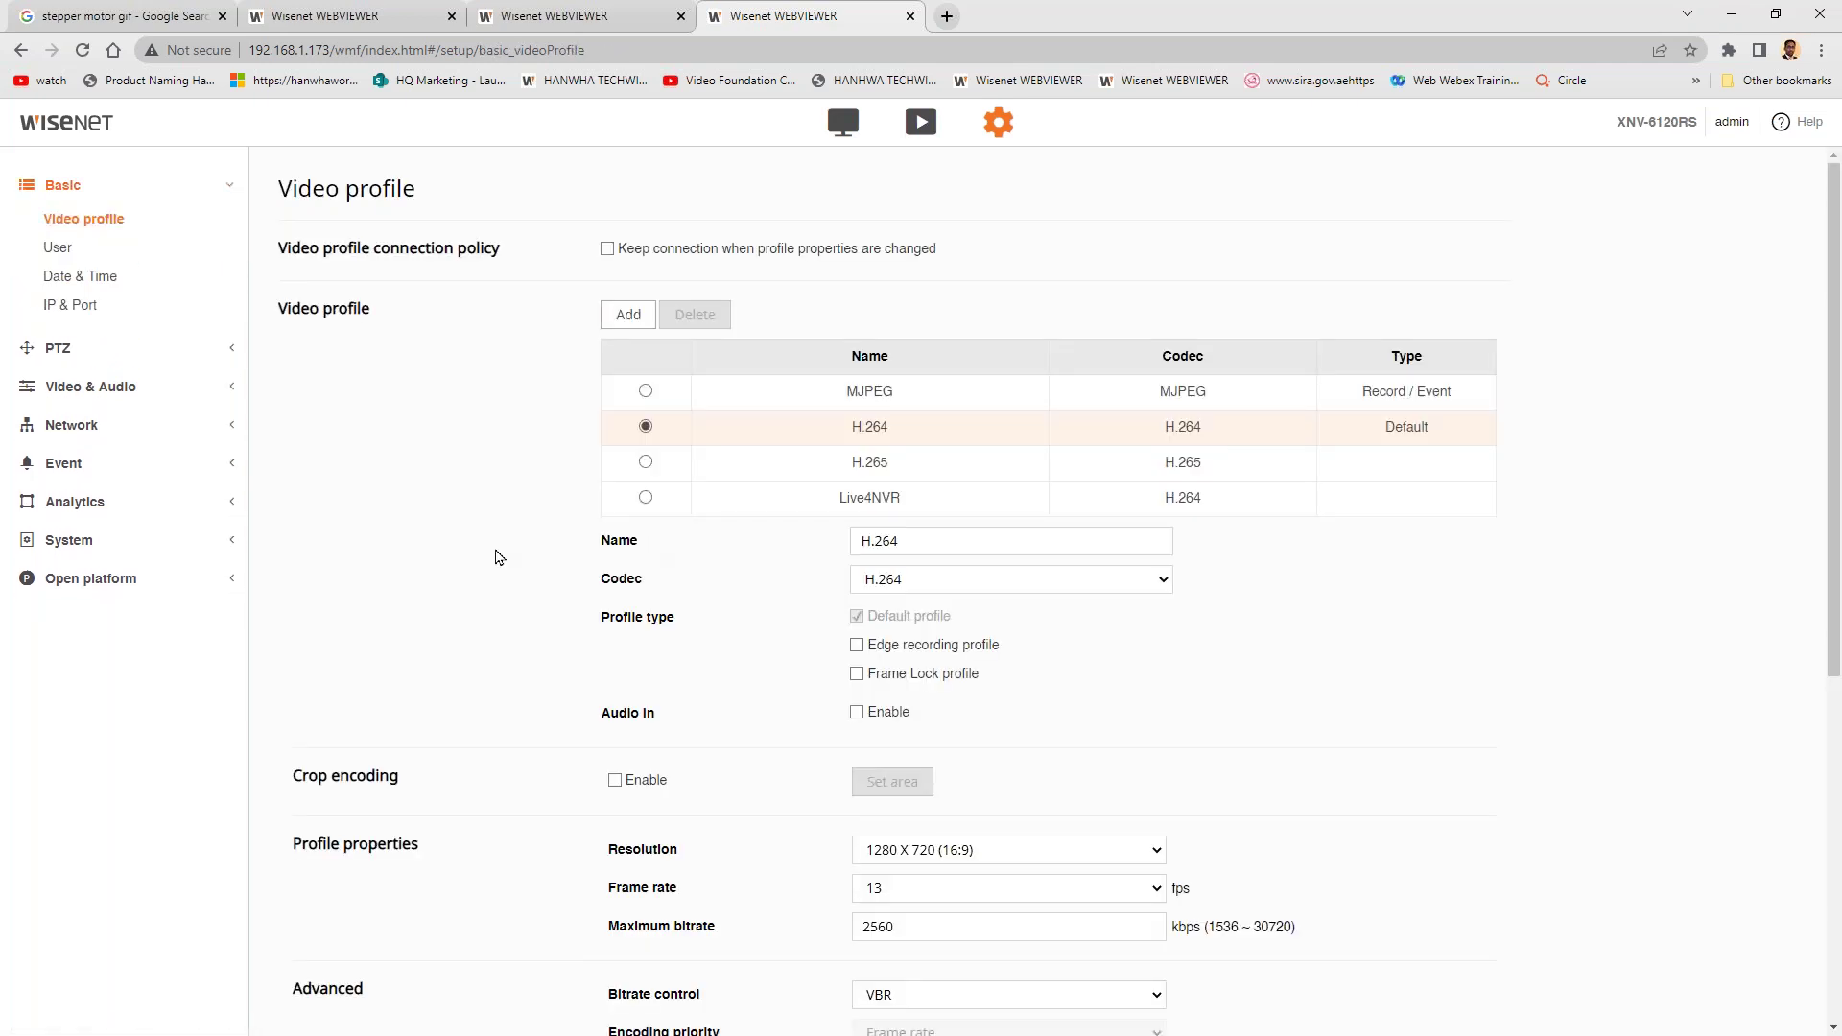
Step: Enable Dynamic GOV and set the H.264 profile to 1920x1080 at 25 fps
{"action": "scroll", "coordinate": [498, 552], "scroll_direction": "down", "scroll_amount": 5}
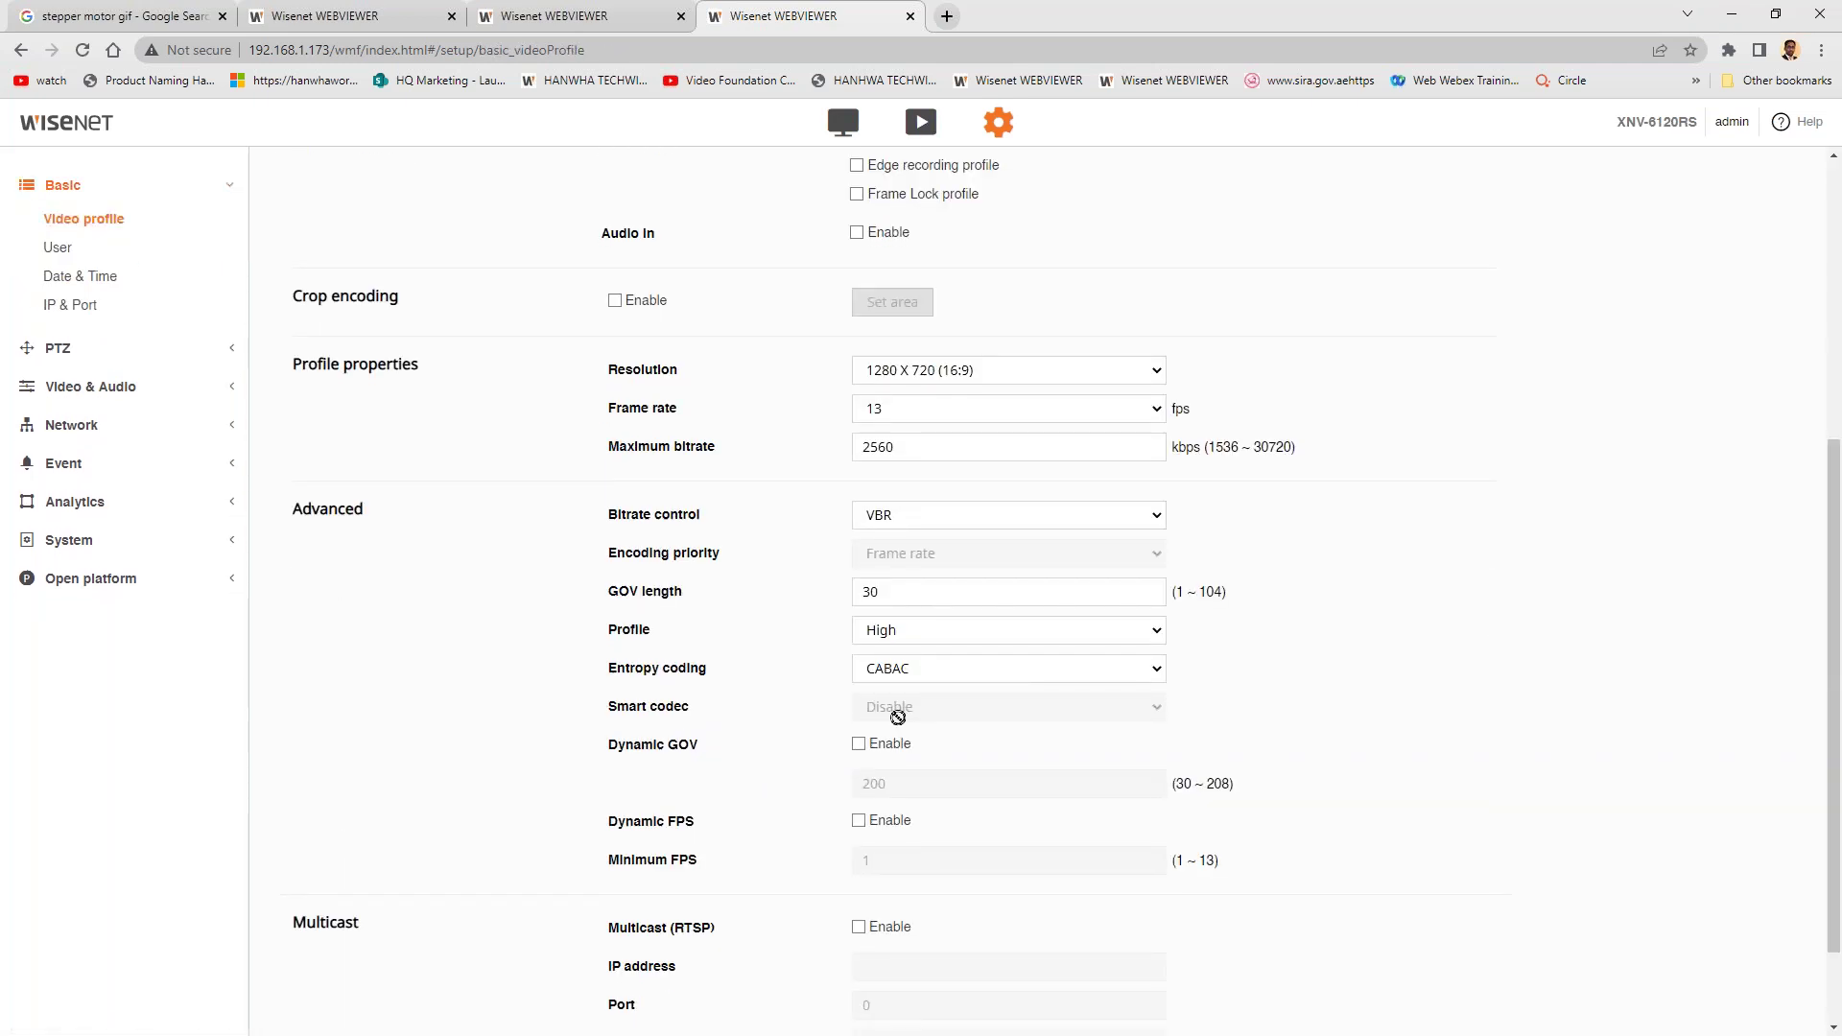
{"action": "left_click", "coordinate": [859, 746]}
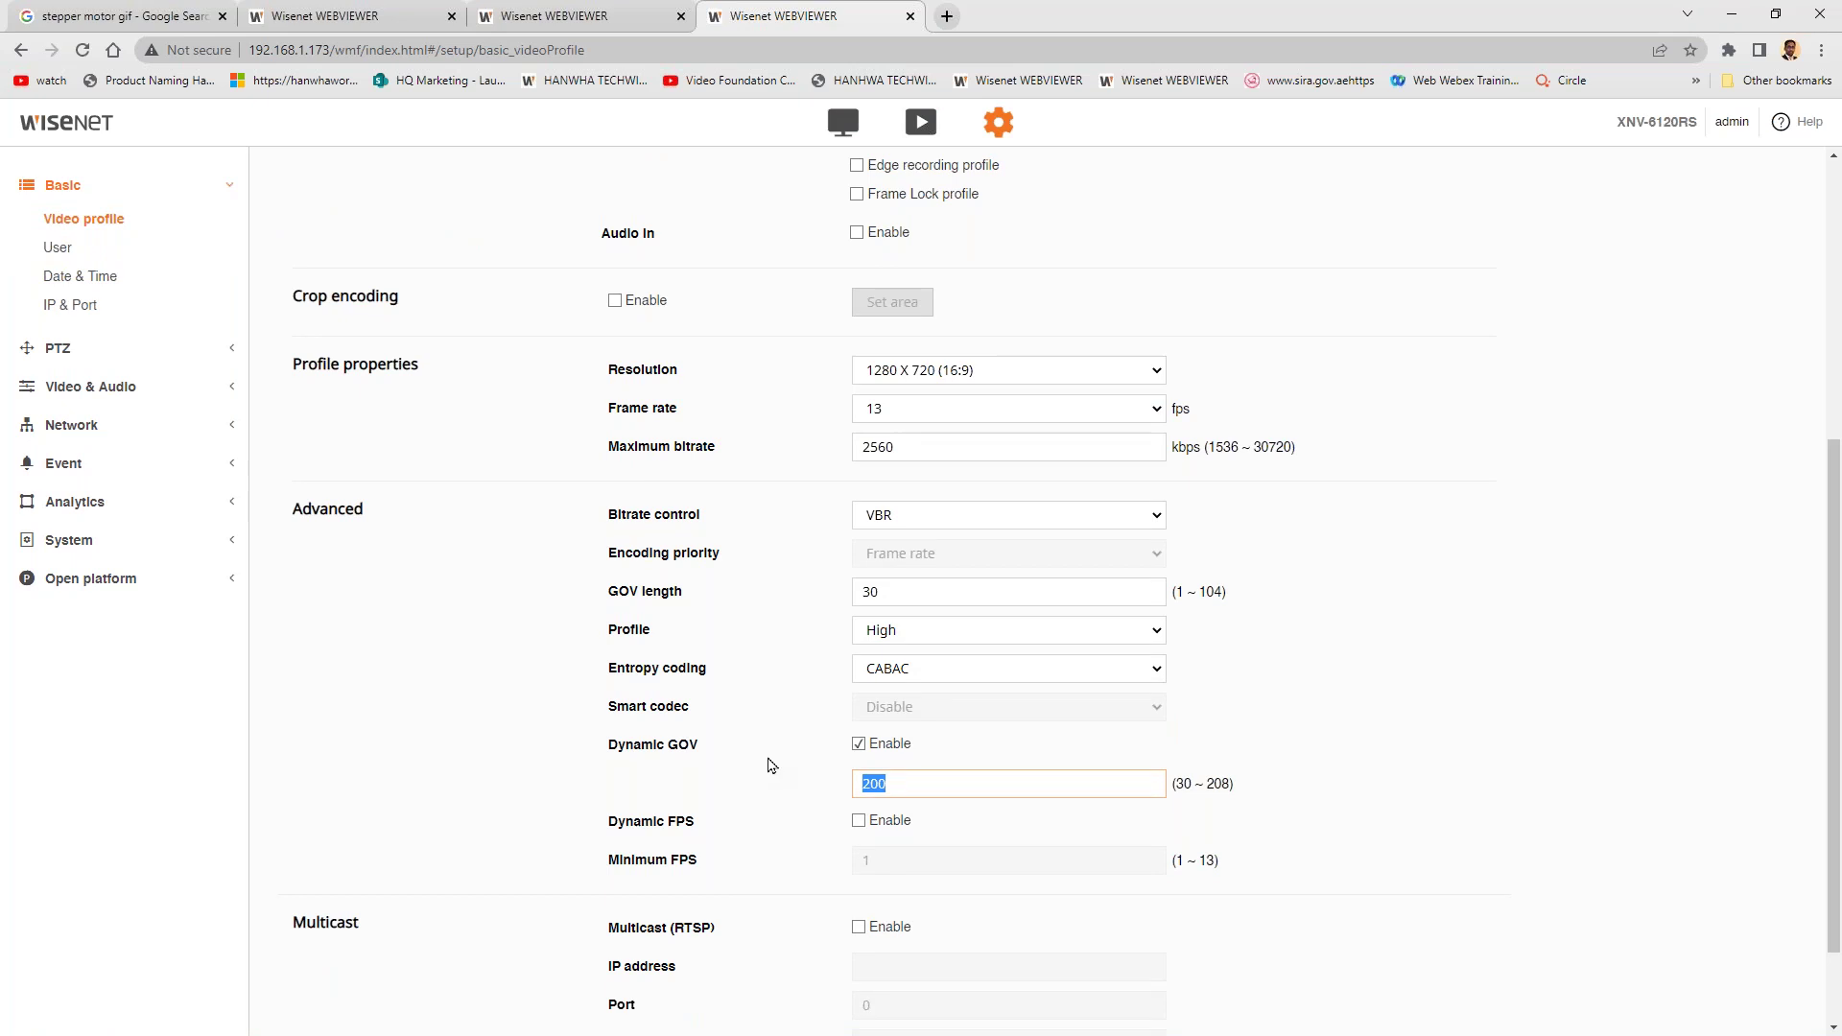
{"action": "scroll", "coordinate": [827, 686], "scroll_direction": "up", "scroll_amount": 3}
{"action": "left_click", "coordinate": [974, 657]}
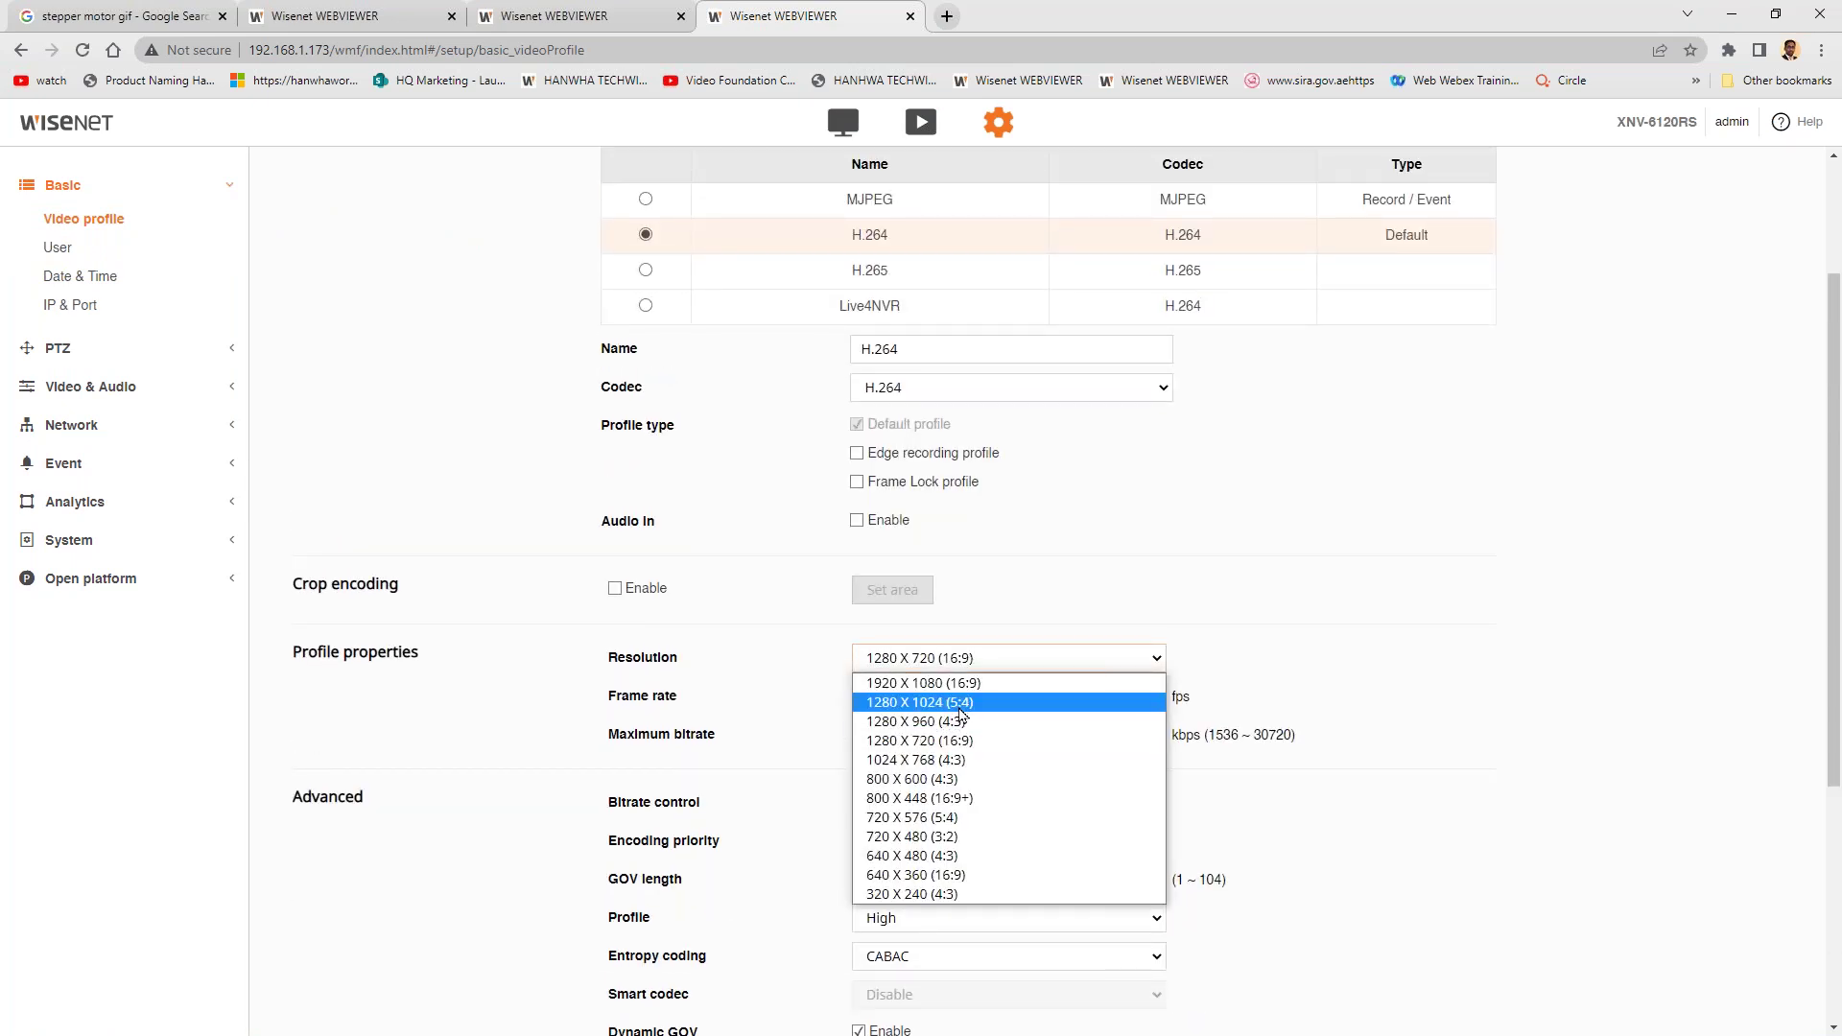
{"action": "left_click", "coordinate": [964, 680]}
{"action": "left_click", "coordinate": [929, 702]}
{"action": "scroll", "coordinate": [941, 329], "scroll_direction": "up", "scroll_amount": 2}
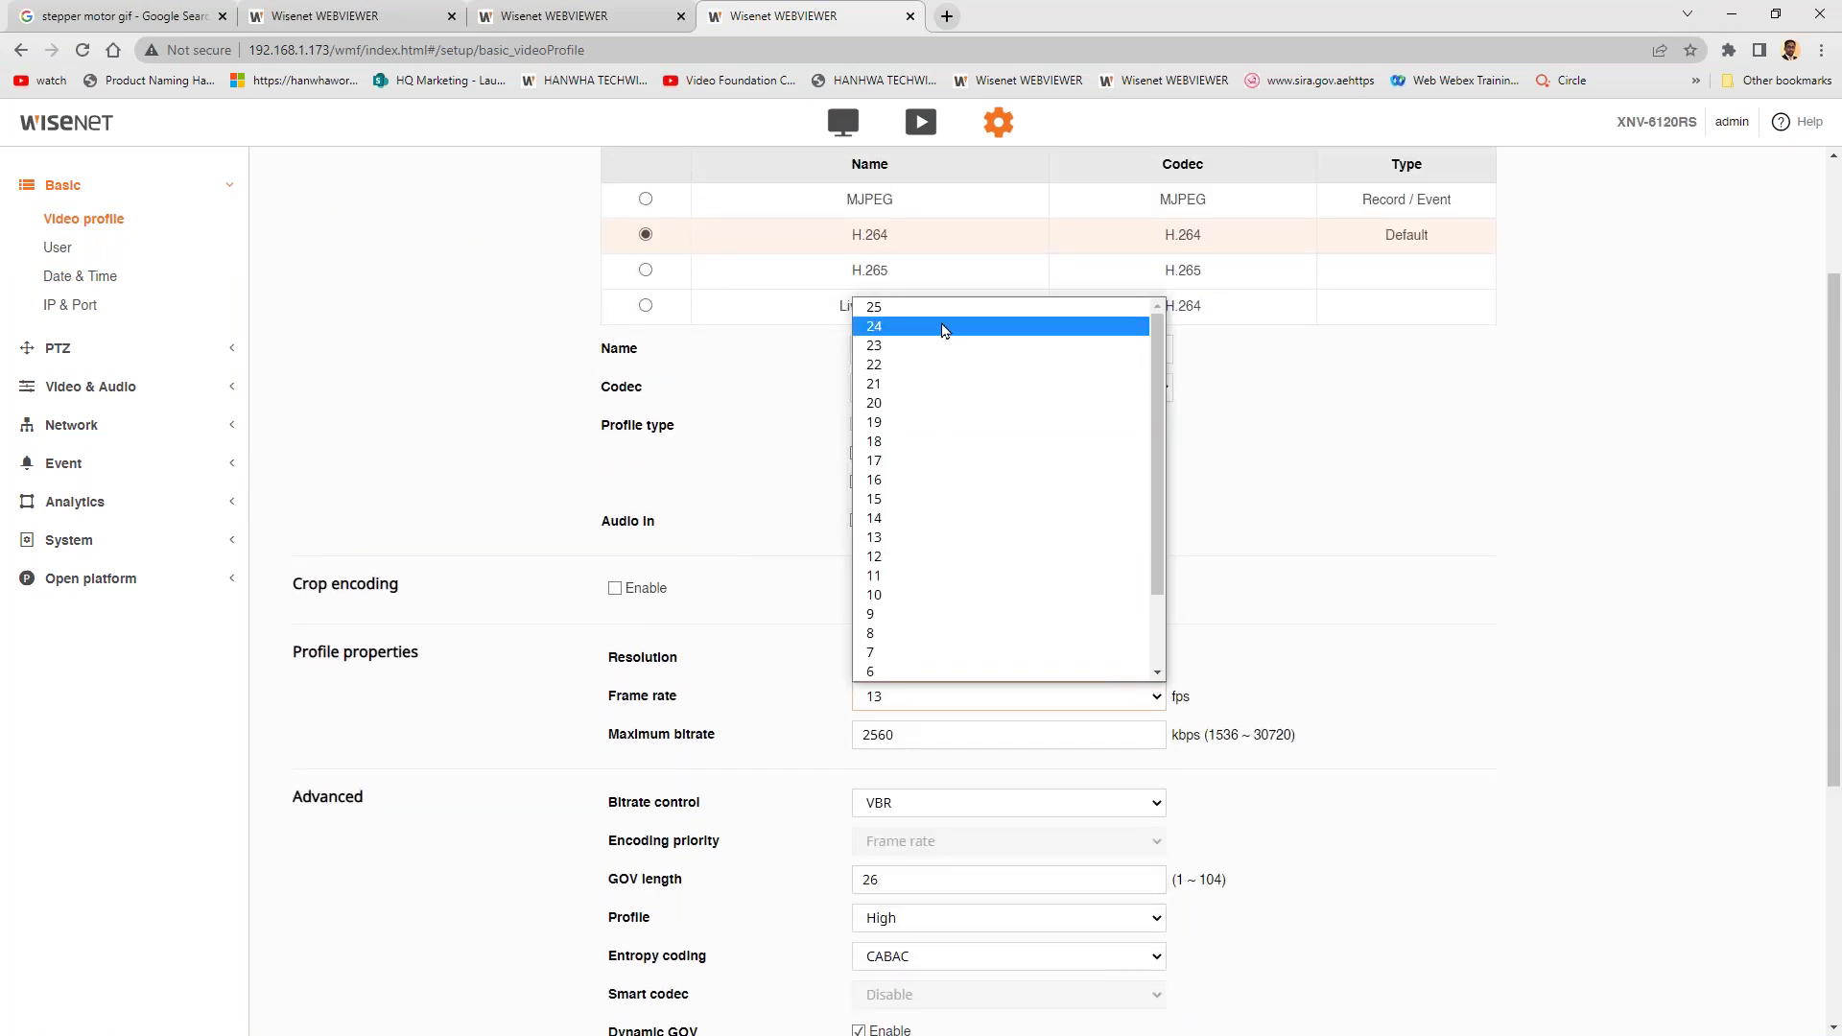
{"action": "left_click", "coordinate": [834, 445]}
Step: Set Dynamic GOV to 400 and Dynamic FPS minimum to 10, then apply the profile
{"action": "scroll", "coordinate": [754, 662], "scroll_direction": "down", "scroll_amount": 4}
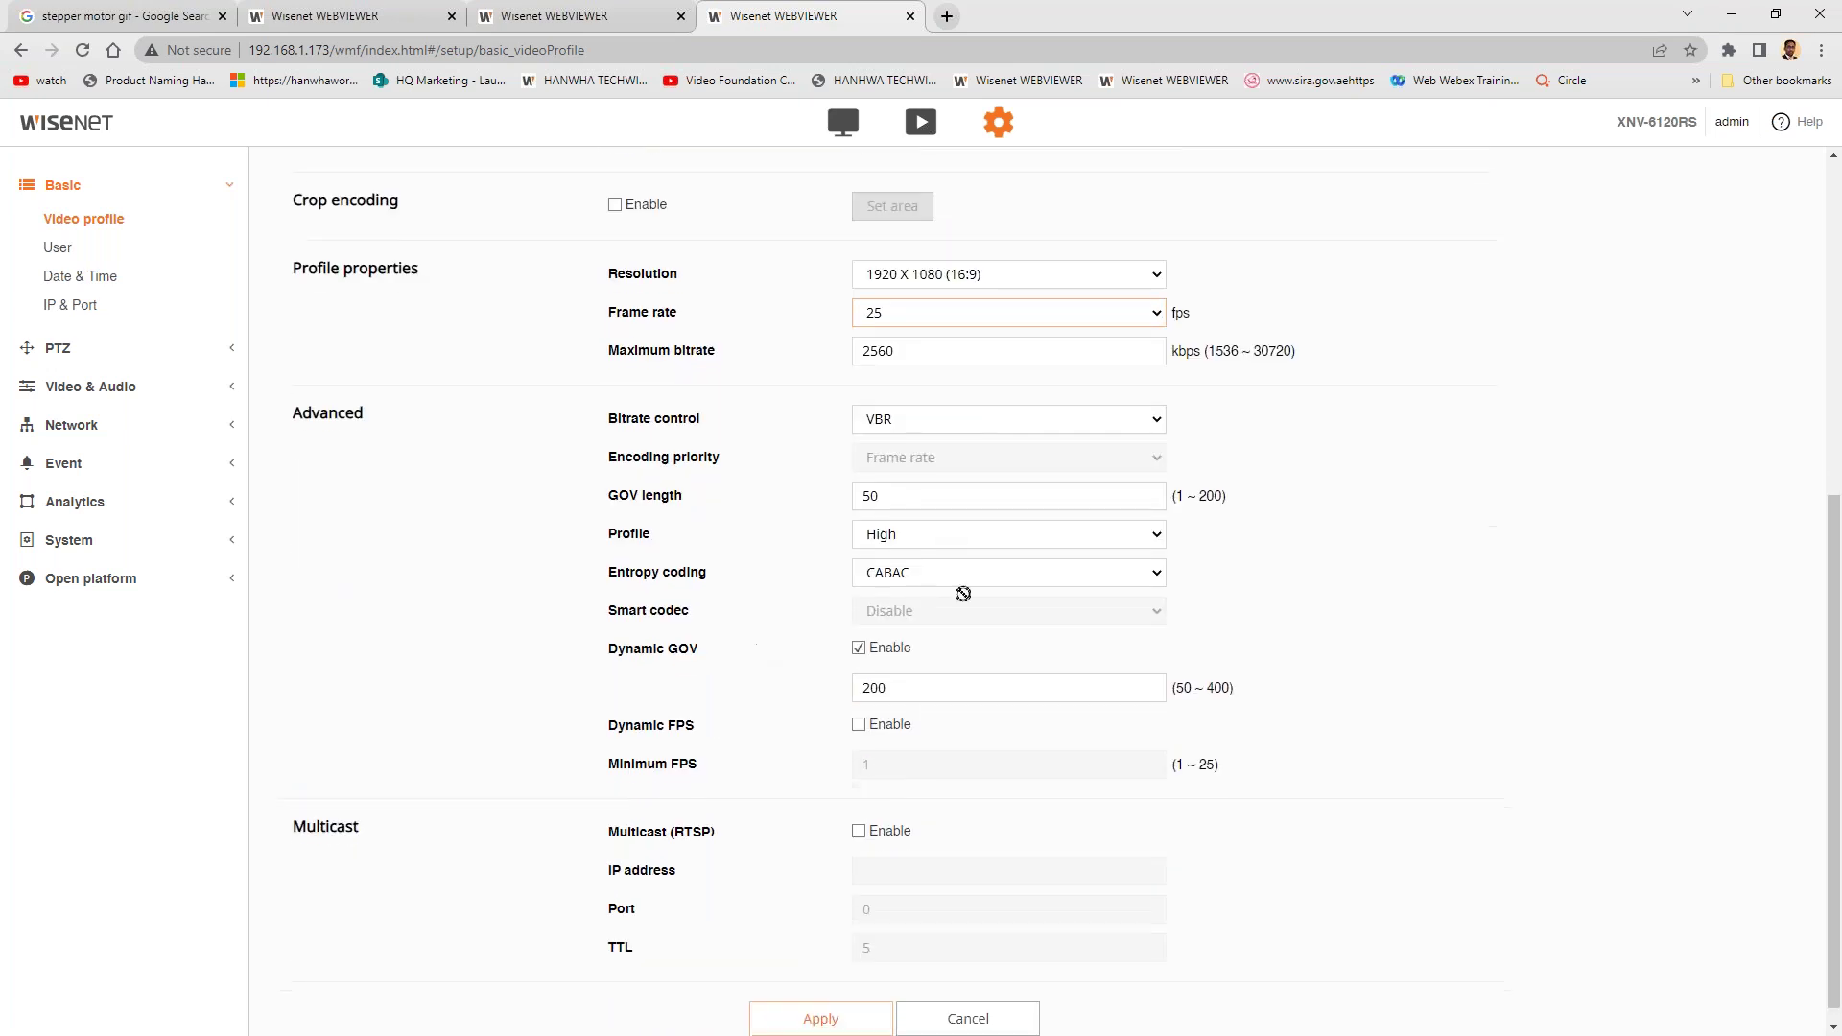
{"action": "left_click_drag", "start_coordinate": [918, 687], "coordinate": [622, 655]}
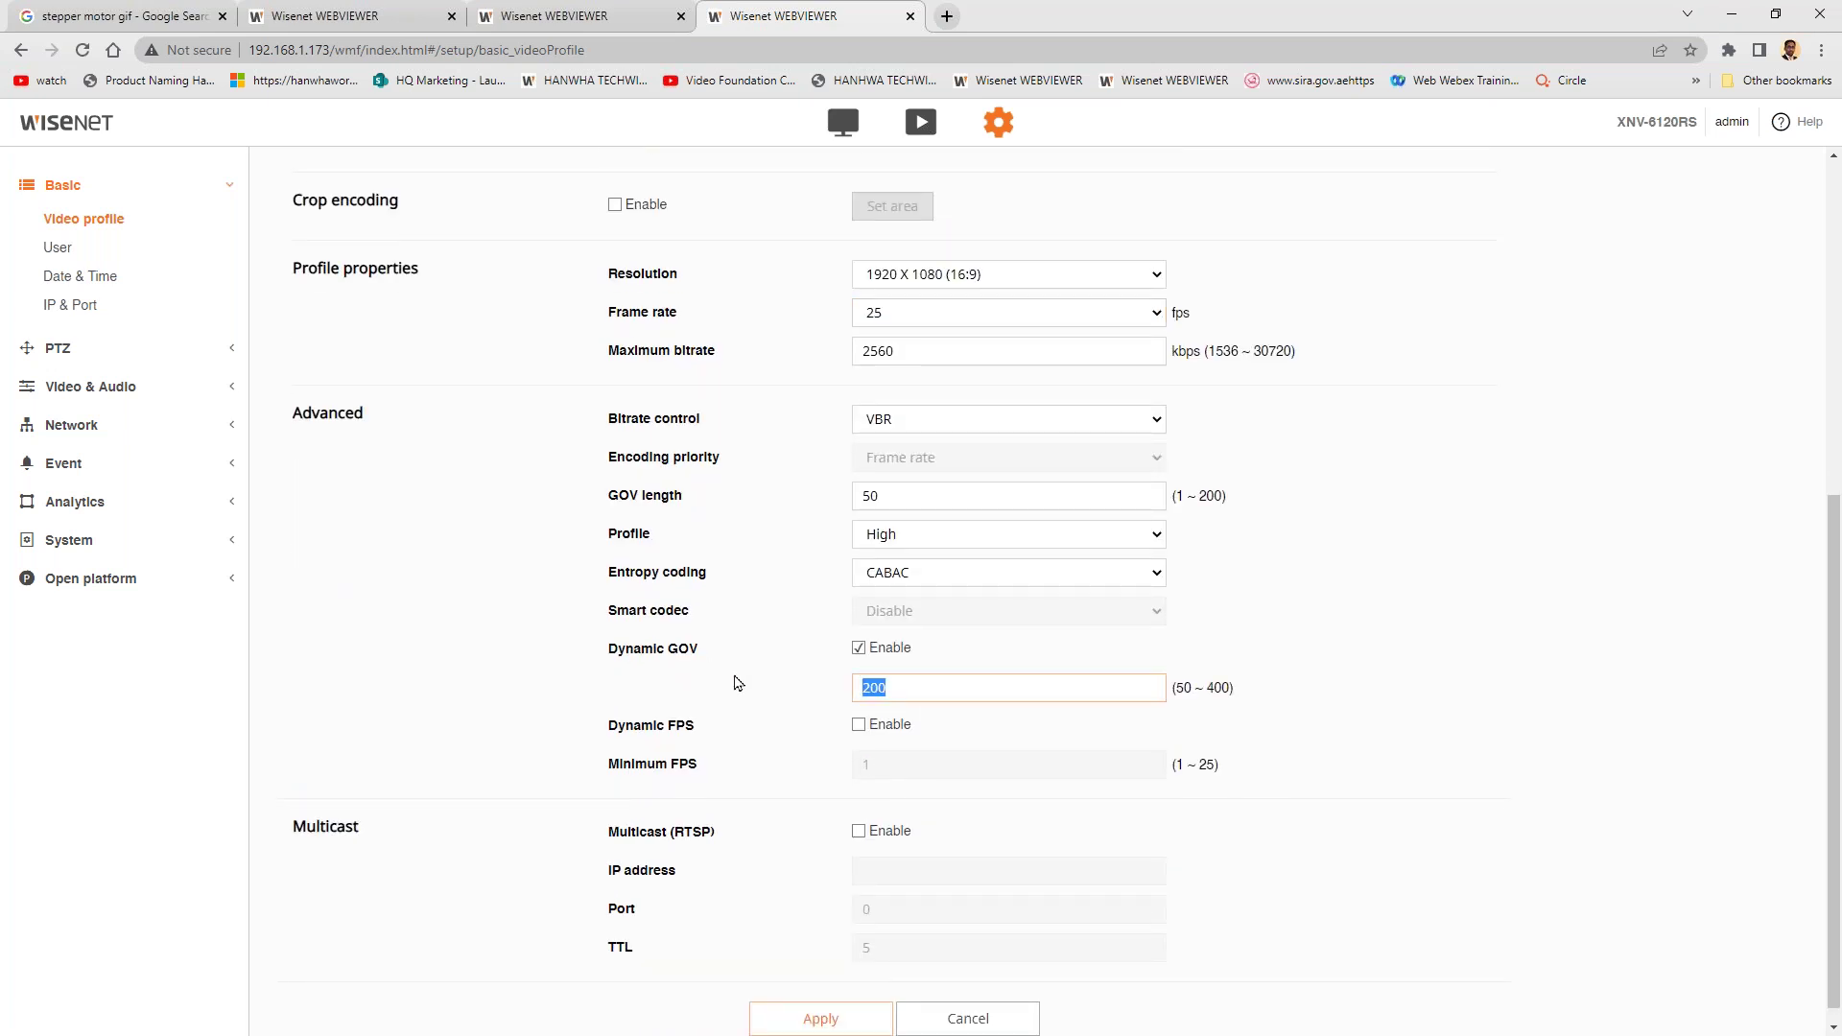
{"action": "type", "text": "400"}
{"action": "left_click", "coordinate": [861, 731]}
{"action": "double_click", "coordinate": [884, 757]}
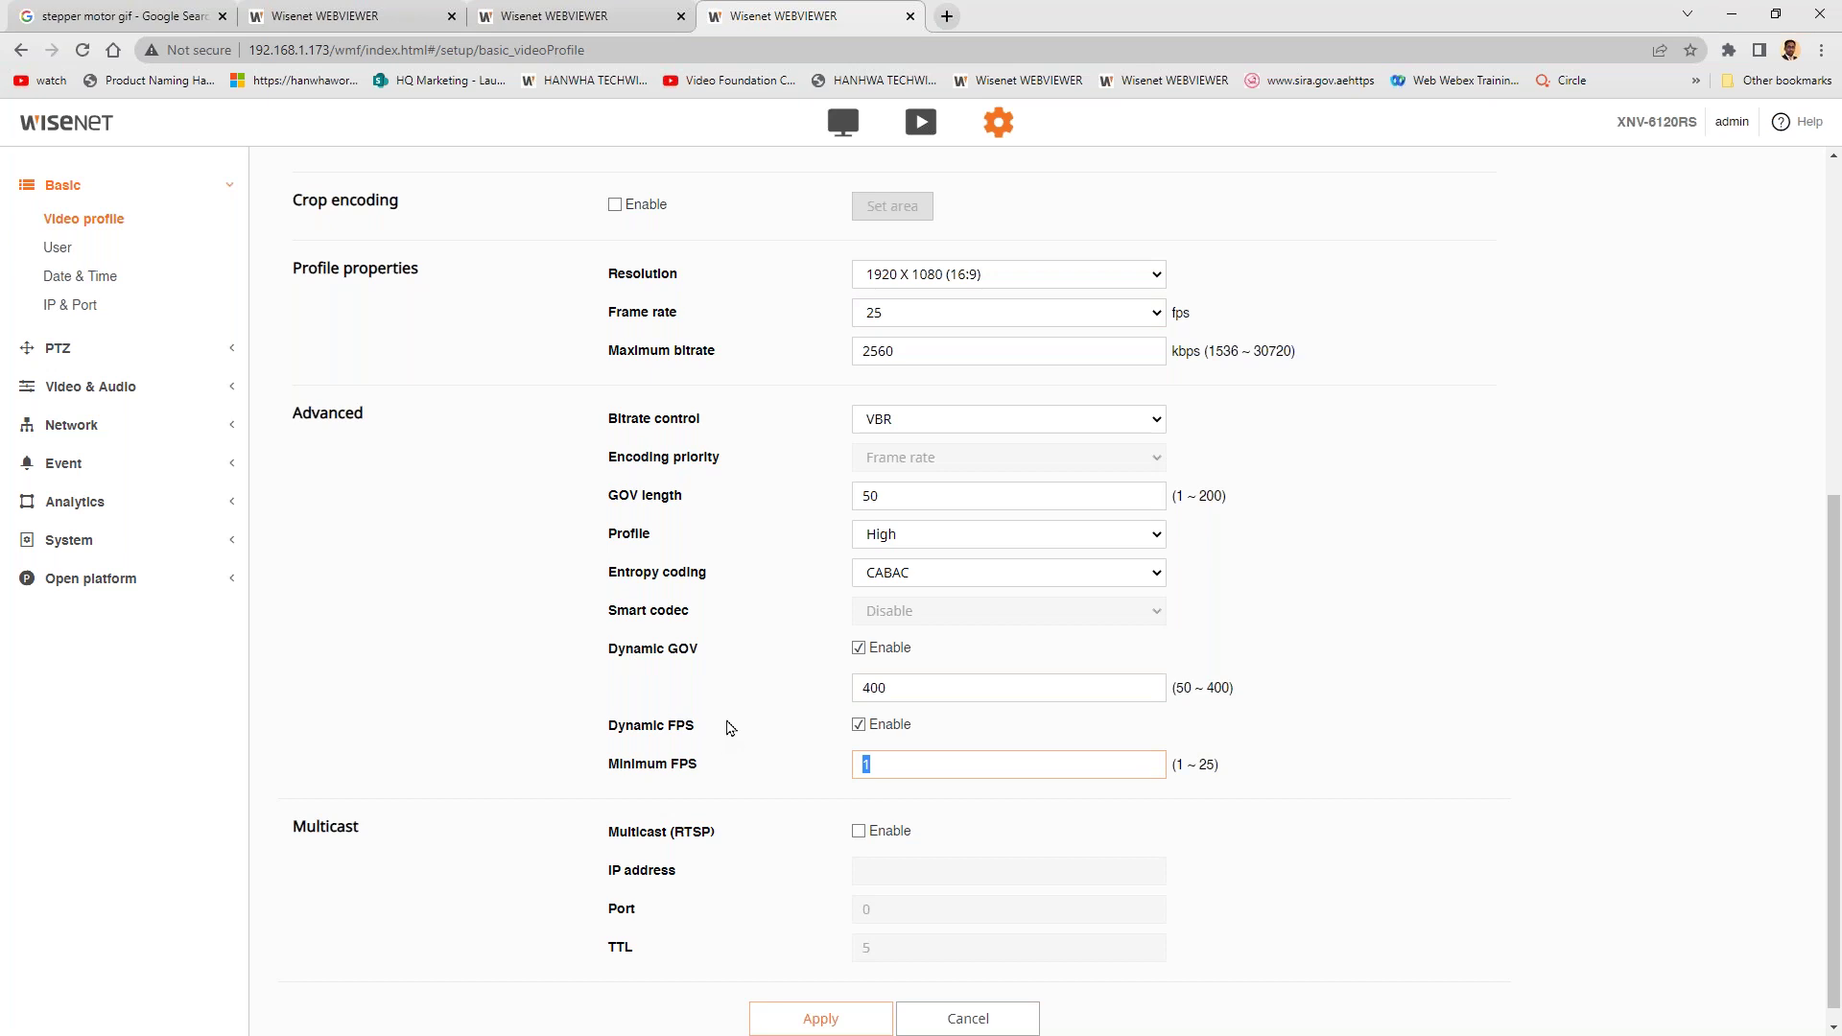
{"action": "type", "text": "5"}
{"action": "double_click", "coordinate": [884, 765]}
{"action": "type", "text": "10"}
{"action": "left_click", "coordinate": [821, 1019]}
{"action": "left_click", "coordinate": [866, 626]}
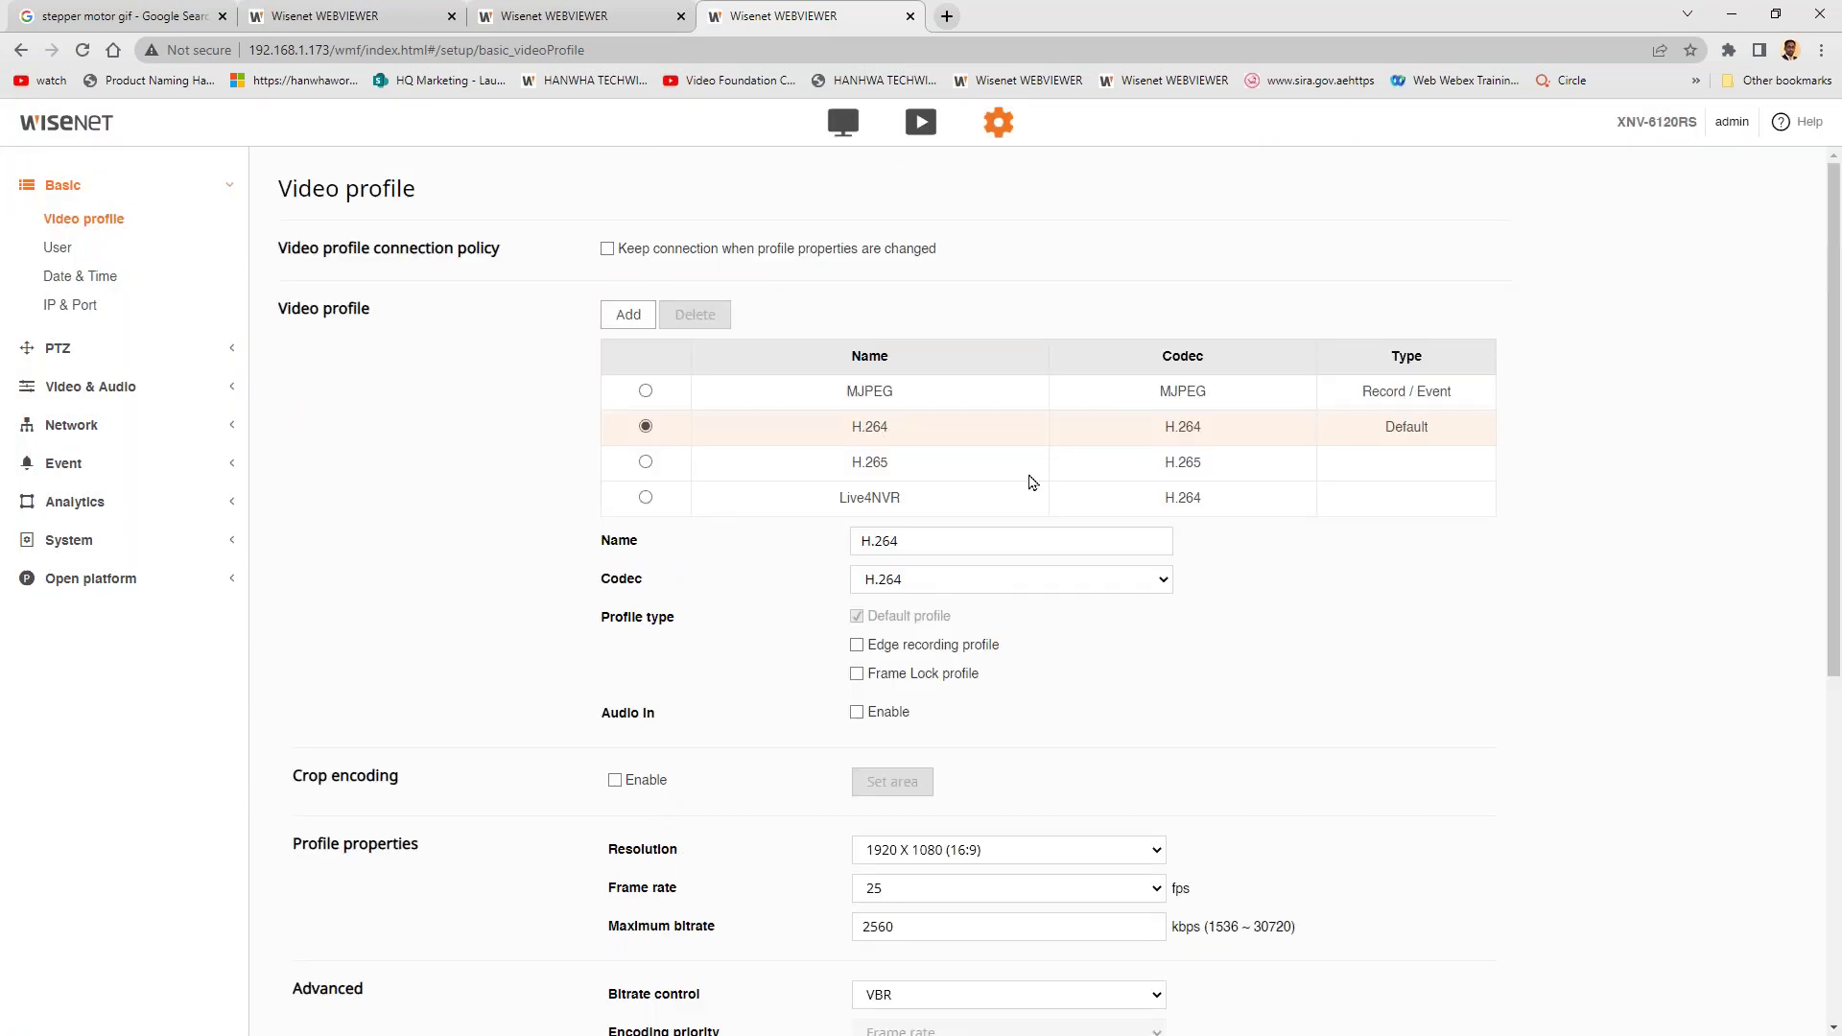
Step: Minimise the browser to return to the 'Encoding H.26x (1/2)' slide
{"action": "scroll", "coordinate": [844, 422], "scroll_direction": "down", "scroll_amount": 6}
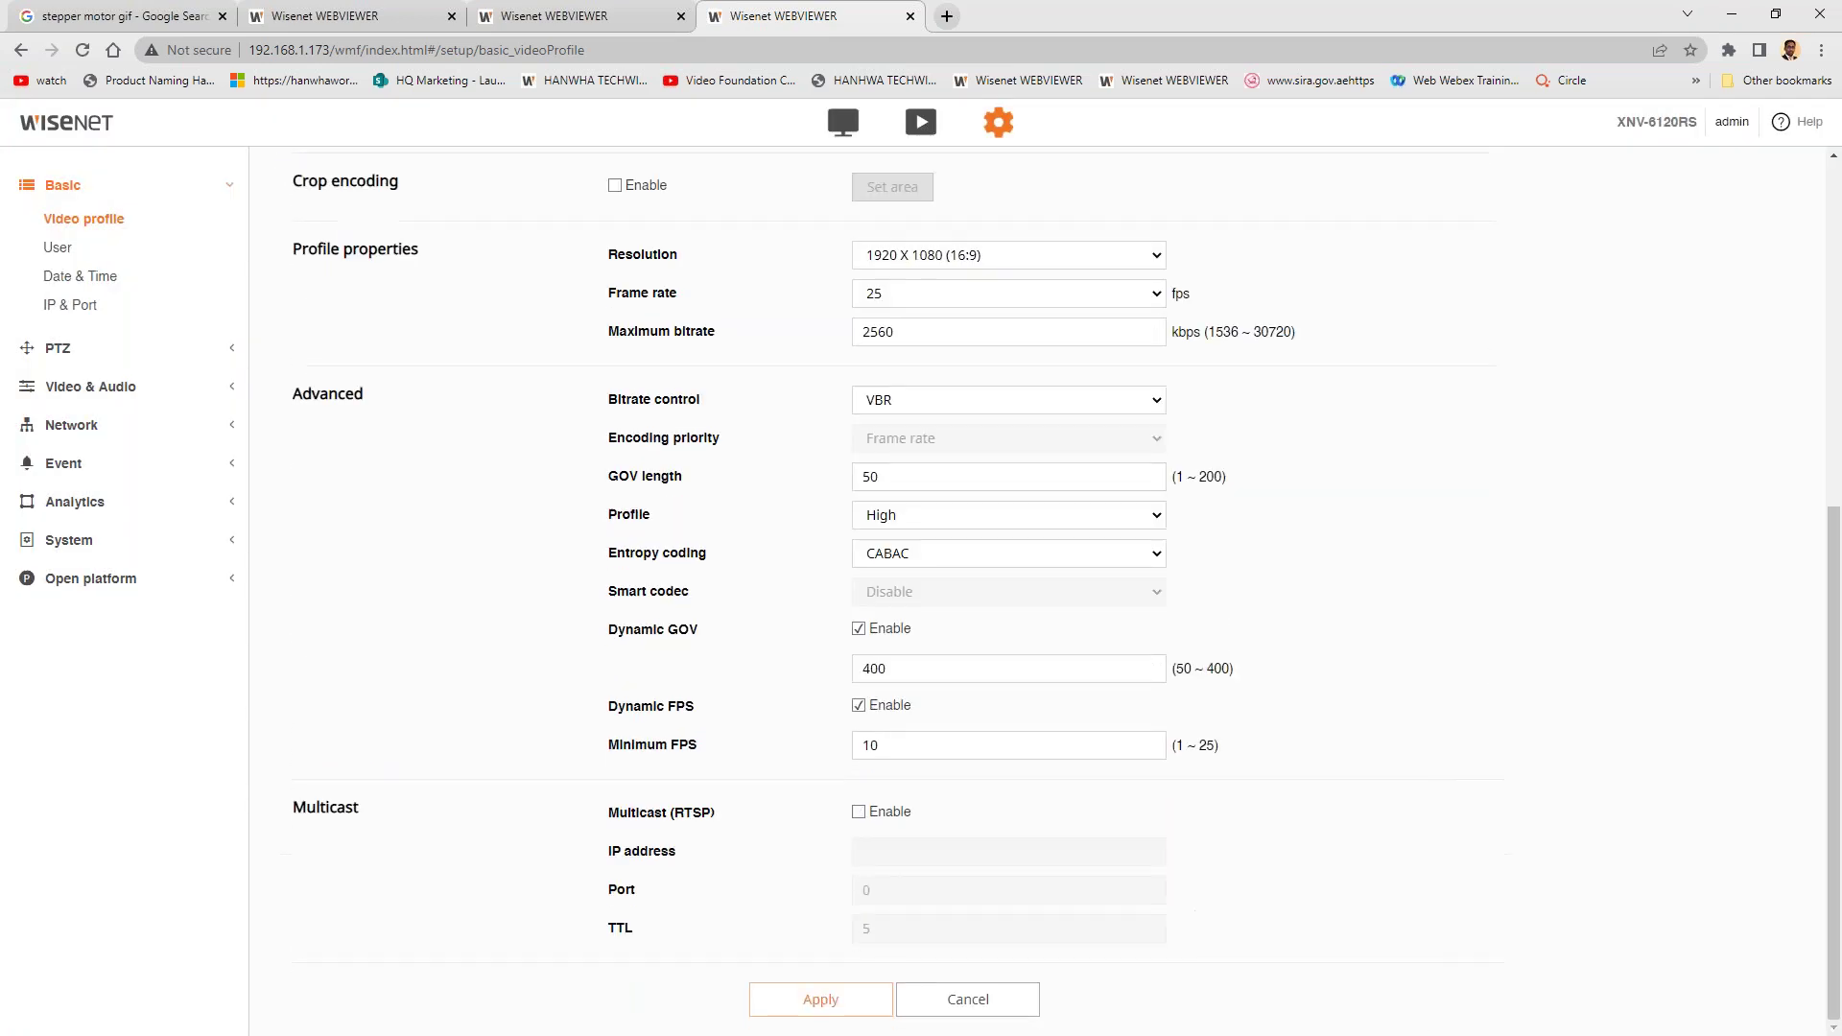
{"action": "scroll", "coordinate": [1212, 851], "scroll_direction": "up", "scroll_amount": 6}
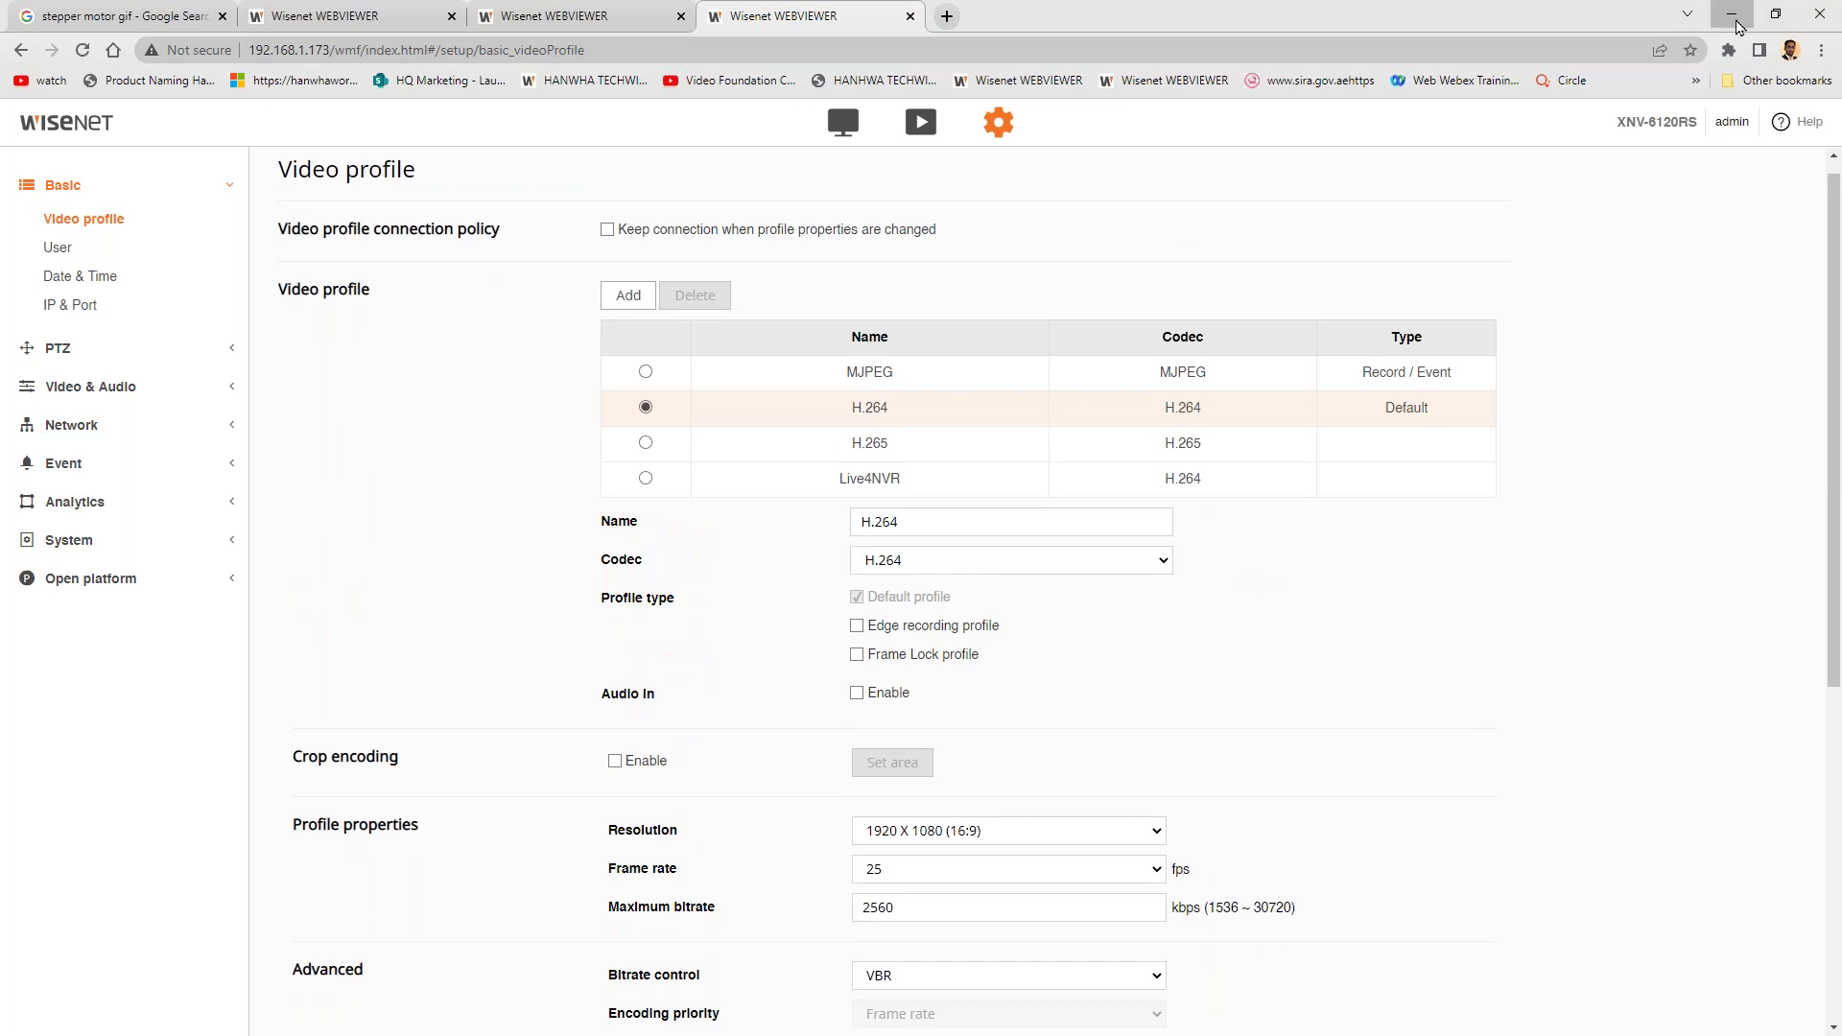
{"action": "left_click", "coordinate": [1737, 23]}
{"action": "right_click", "coordinate": [758, 610]}
{"action": "left_click", "coordinate": [813, 627]}
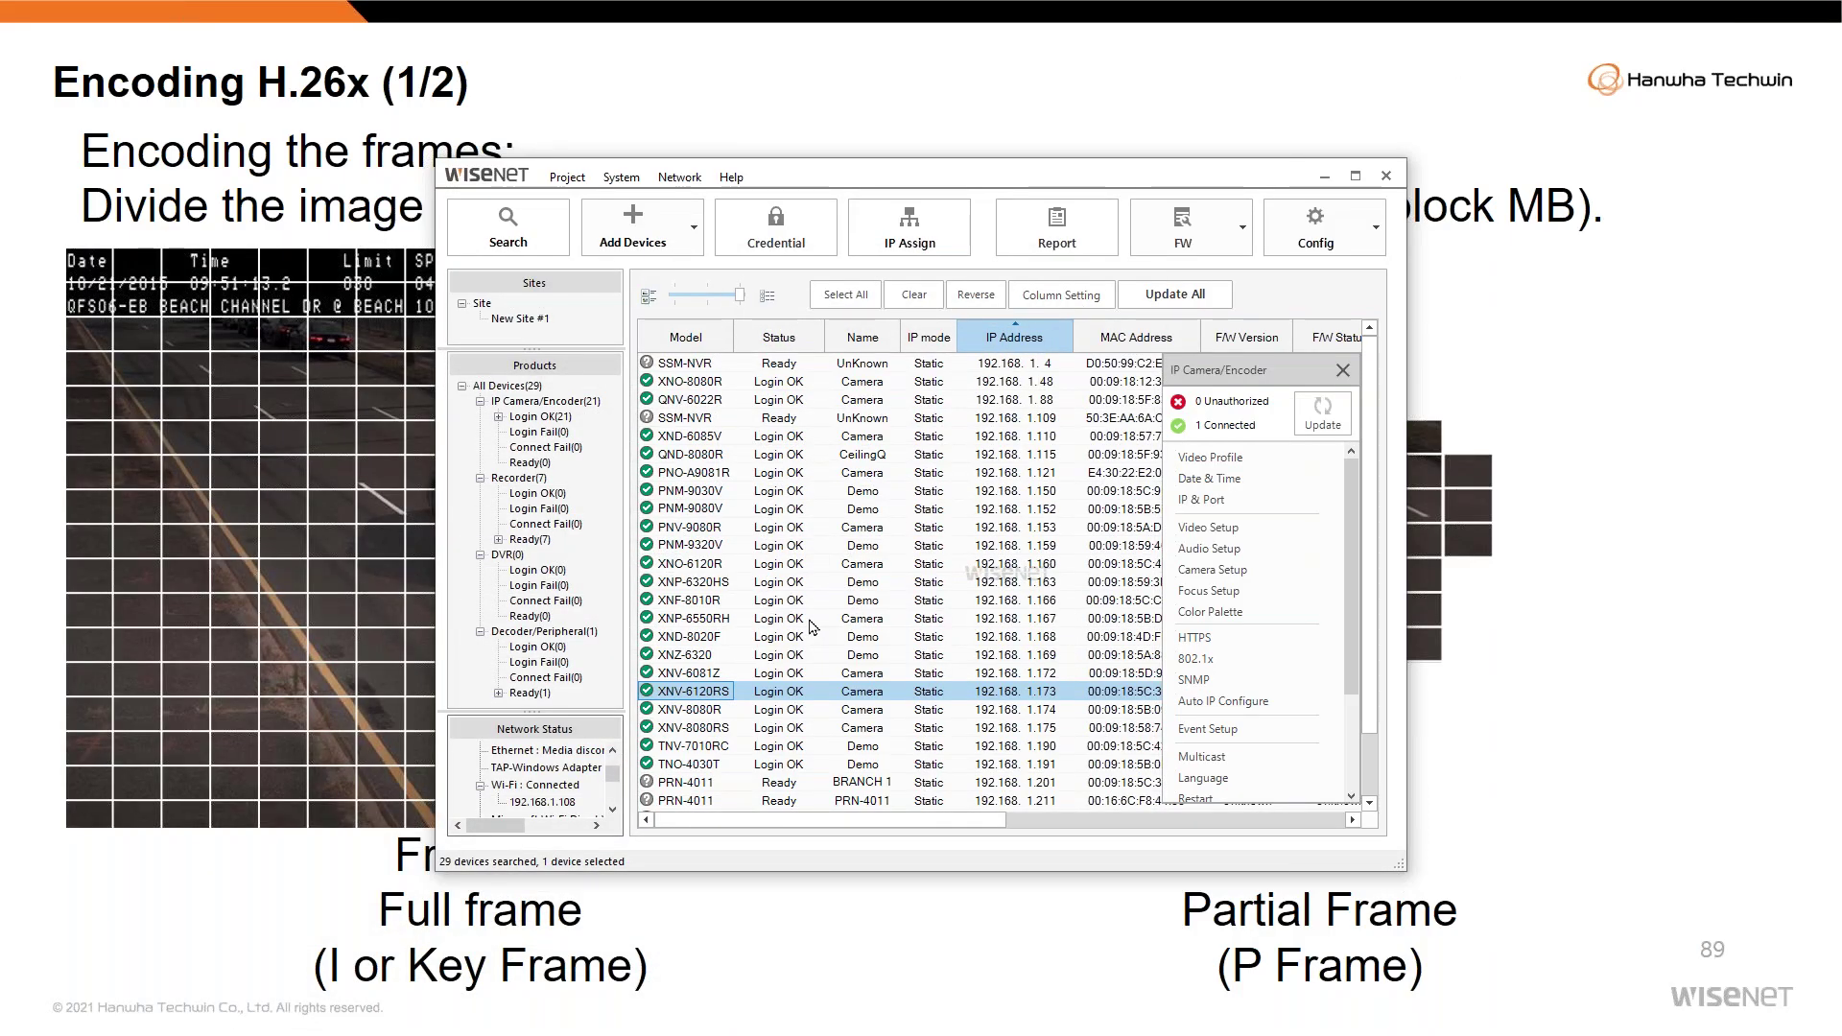
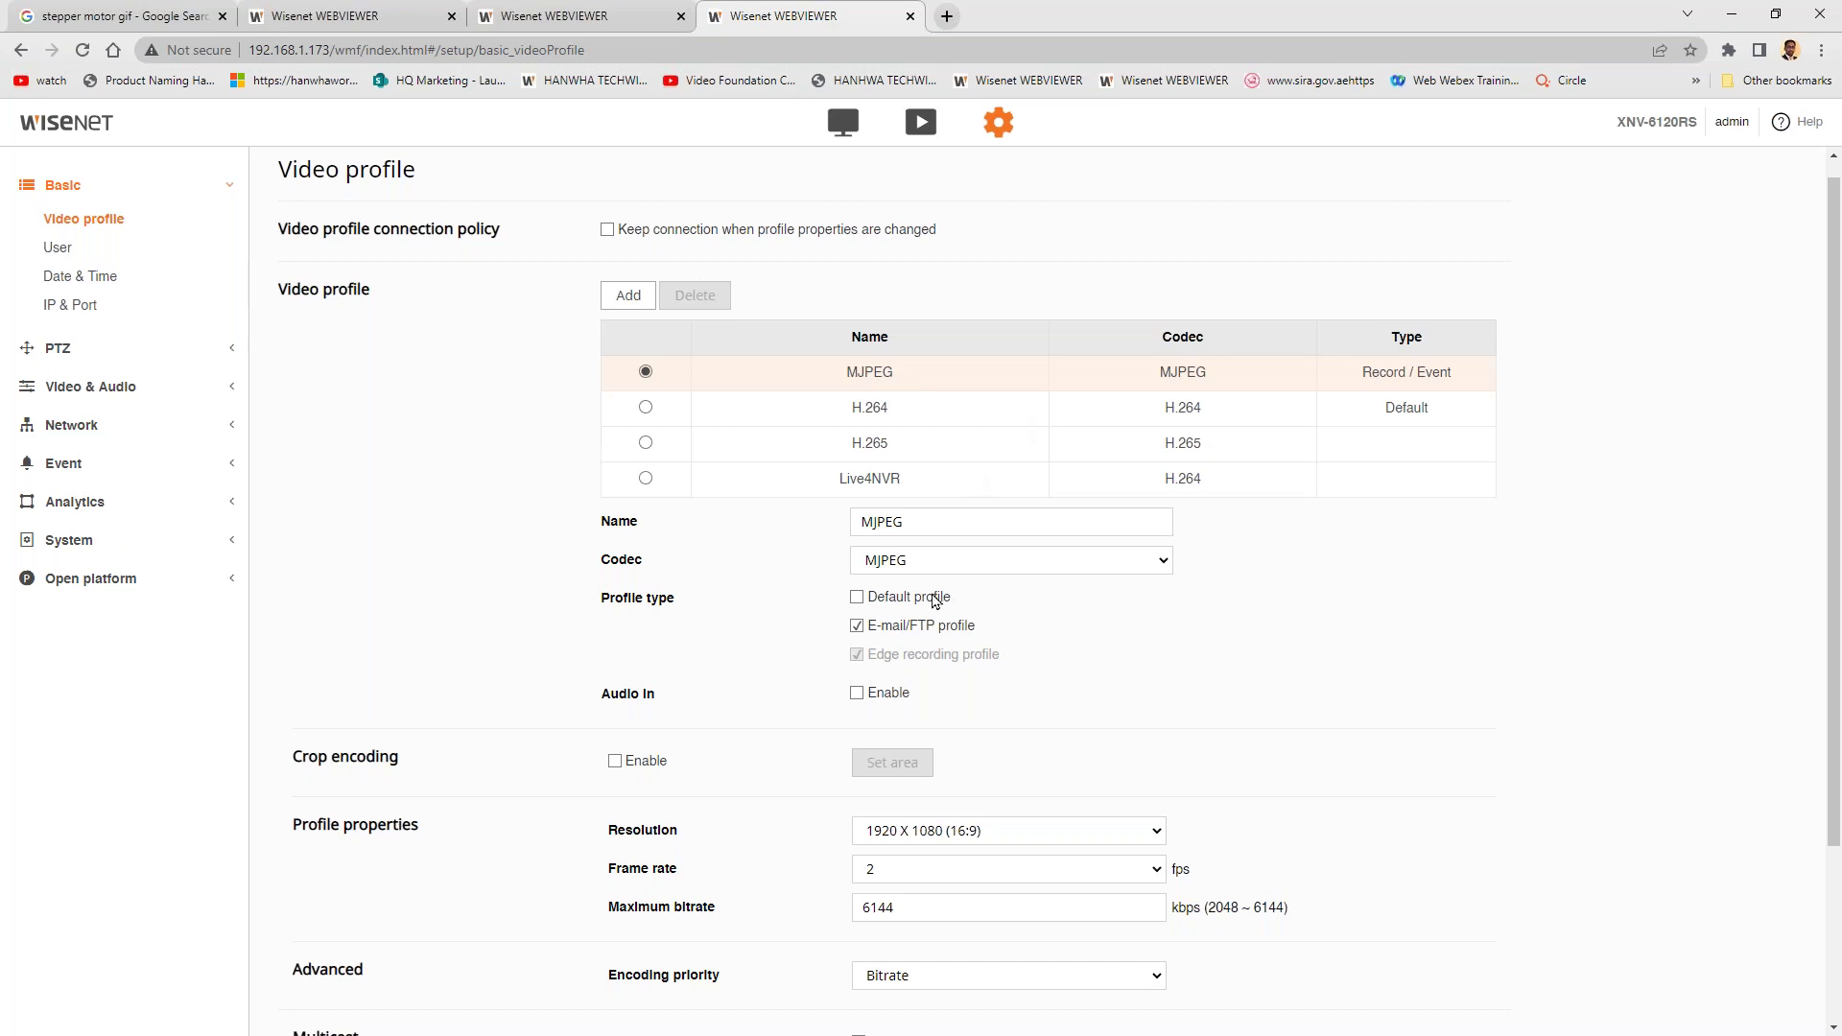
Step: Change the H.265 profile's frame rate from 10 to 25 fps
{"action": "scroll", "coordinate": [930, 651], "scroll_direction": "up", "scroll_amount": 2}
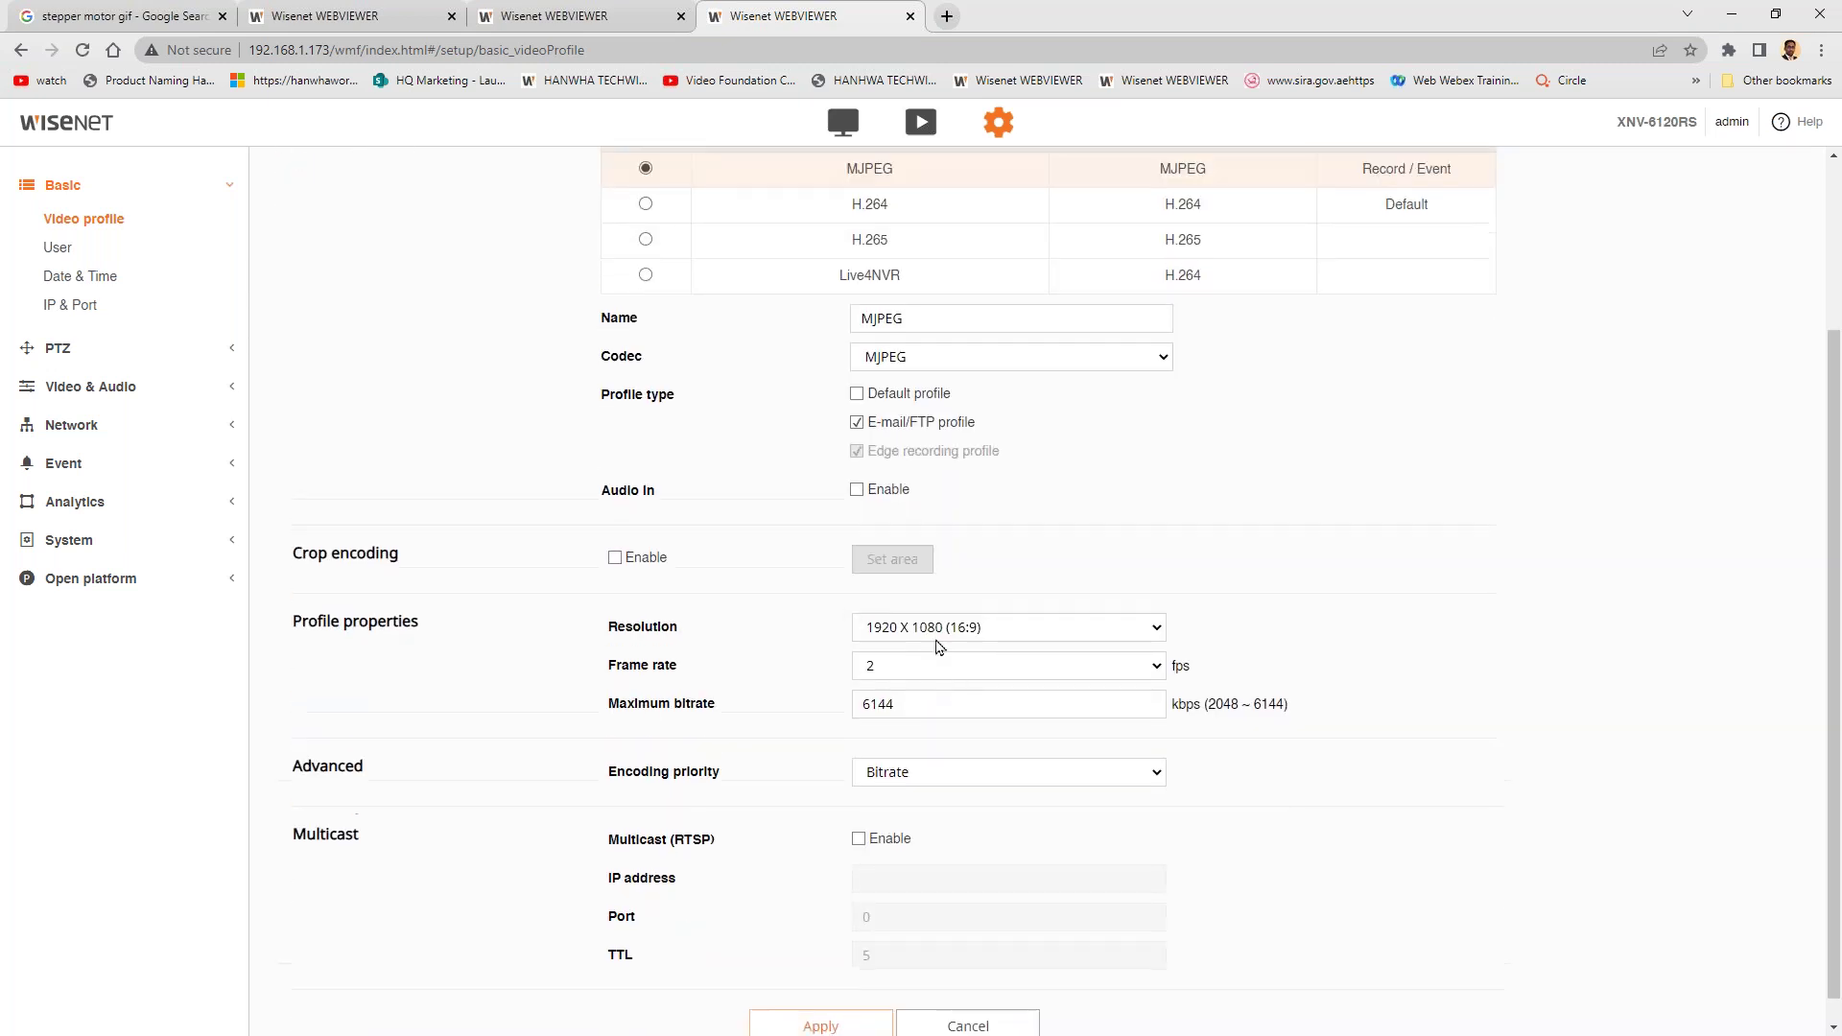
{"action": "left_click", "coordinate": [645, 369]}
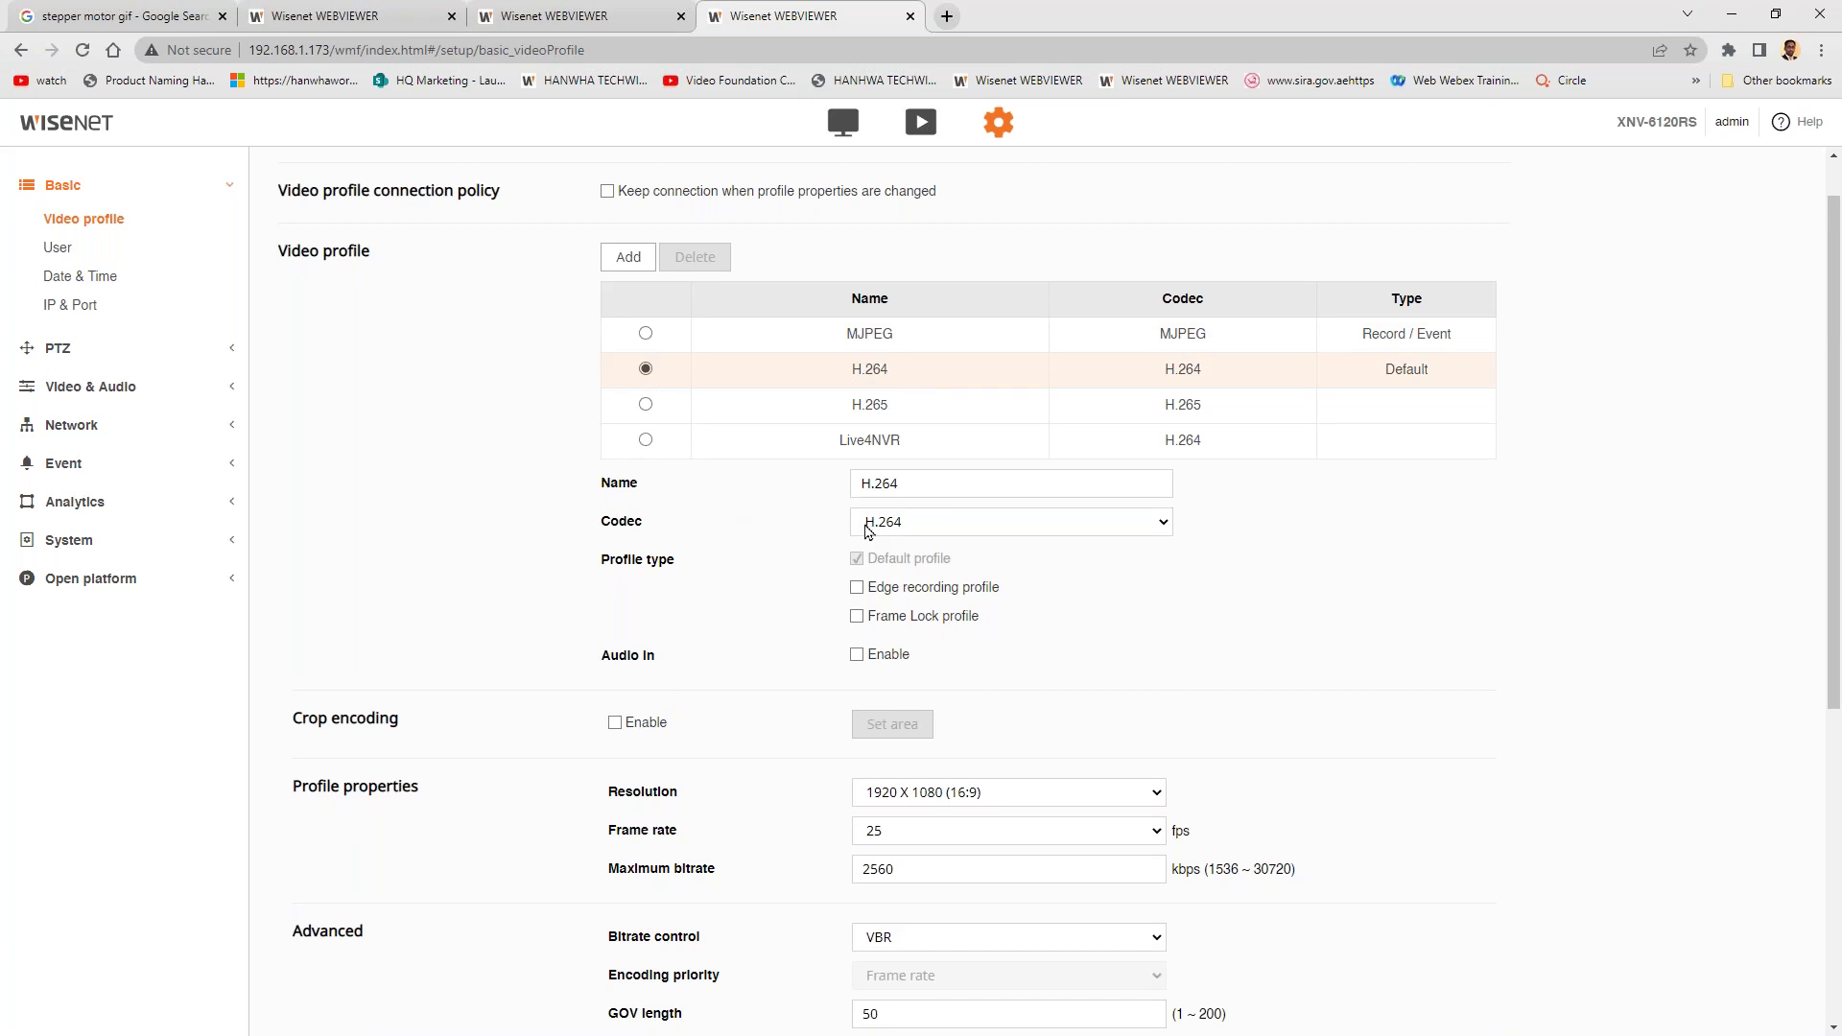
{"action": "scroll", "coordinate": [939, 533], "scroll_direction": "down", "scroll_amount": 1}
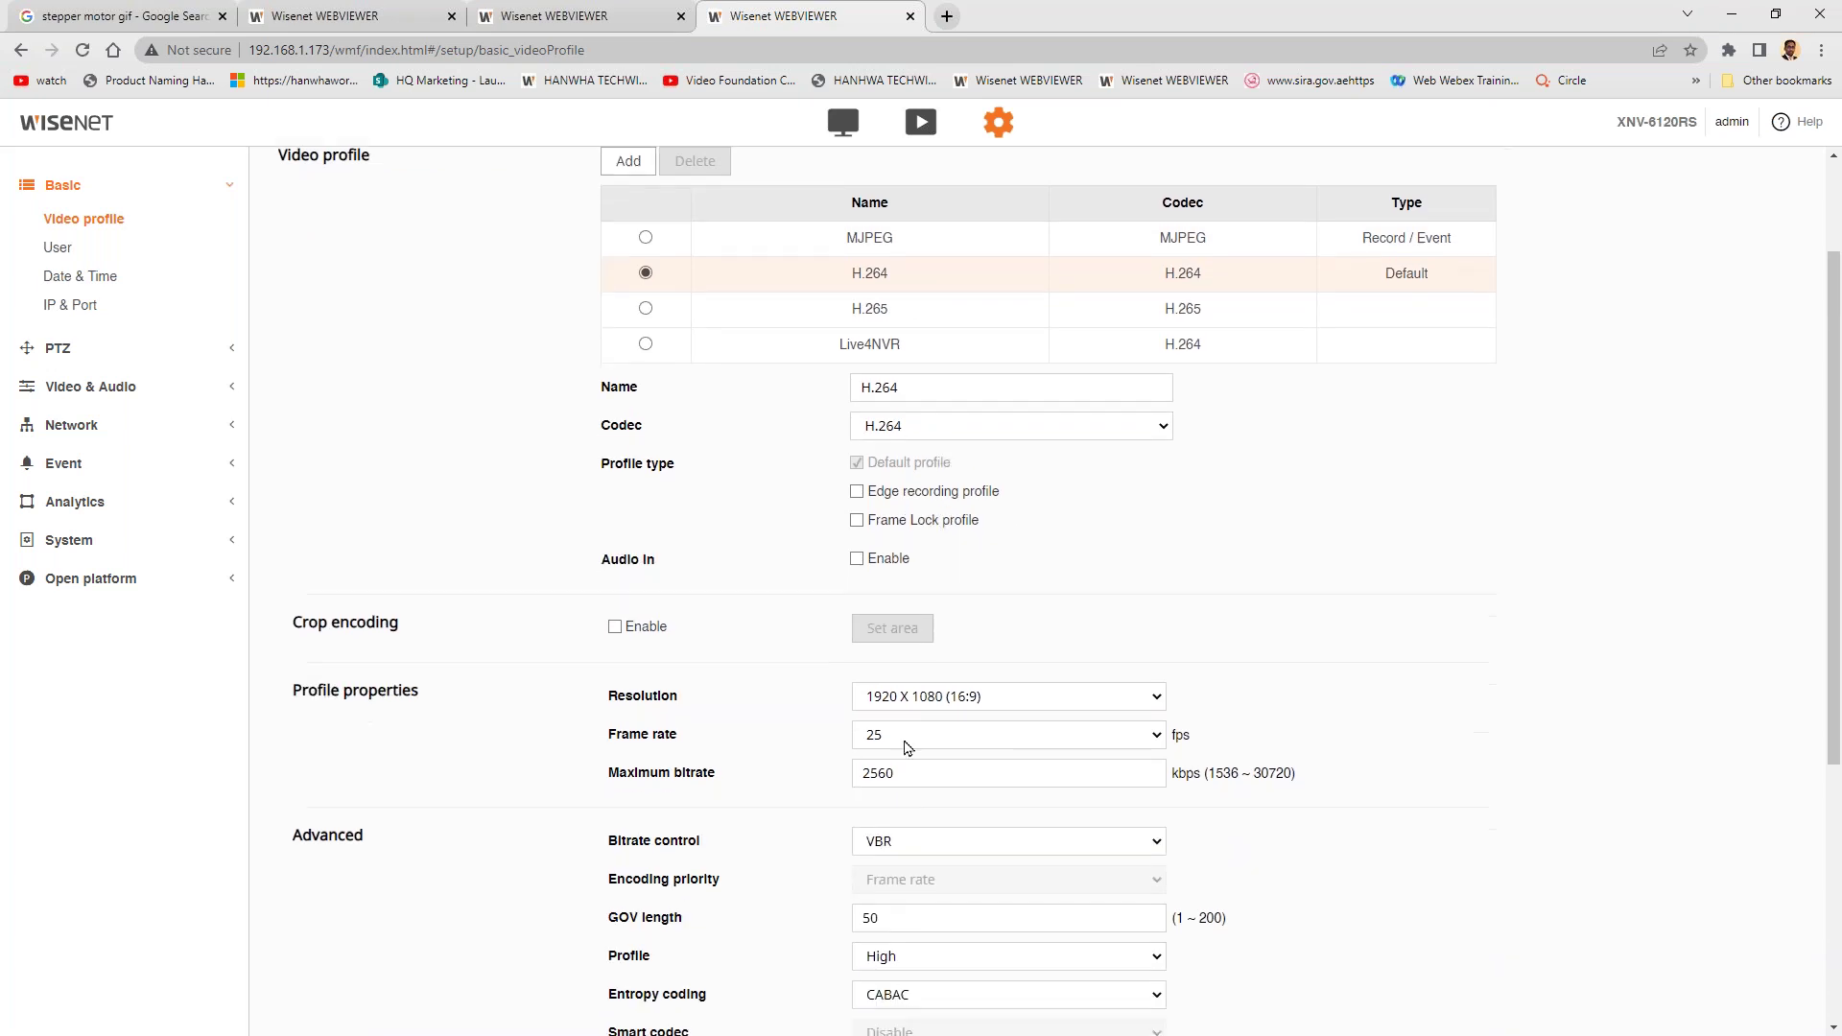
{"action": "left_click", "coordinate": [647, 310]}
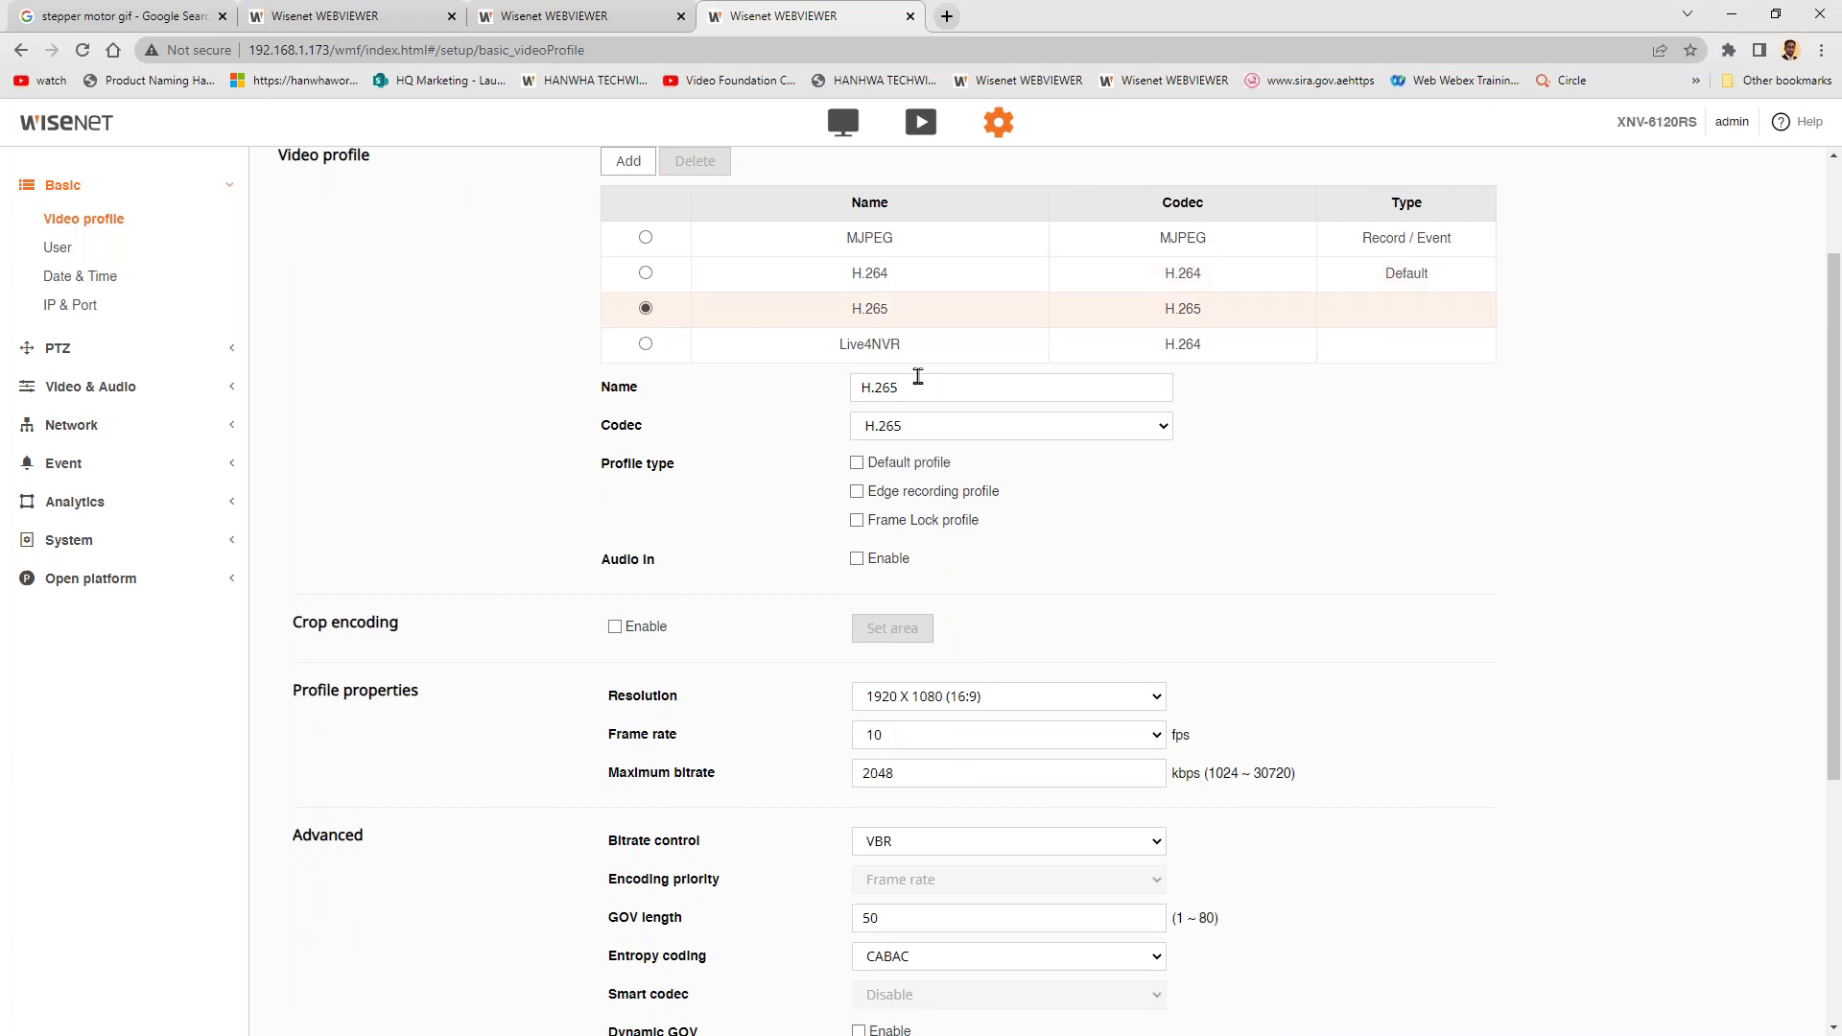
{"action": "left_click", "coordinate": [936, 739]}
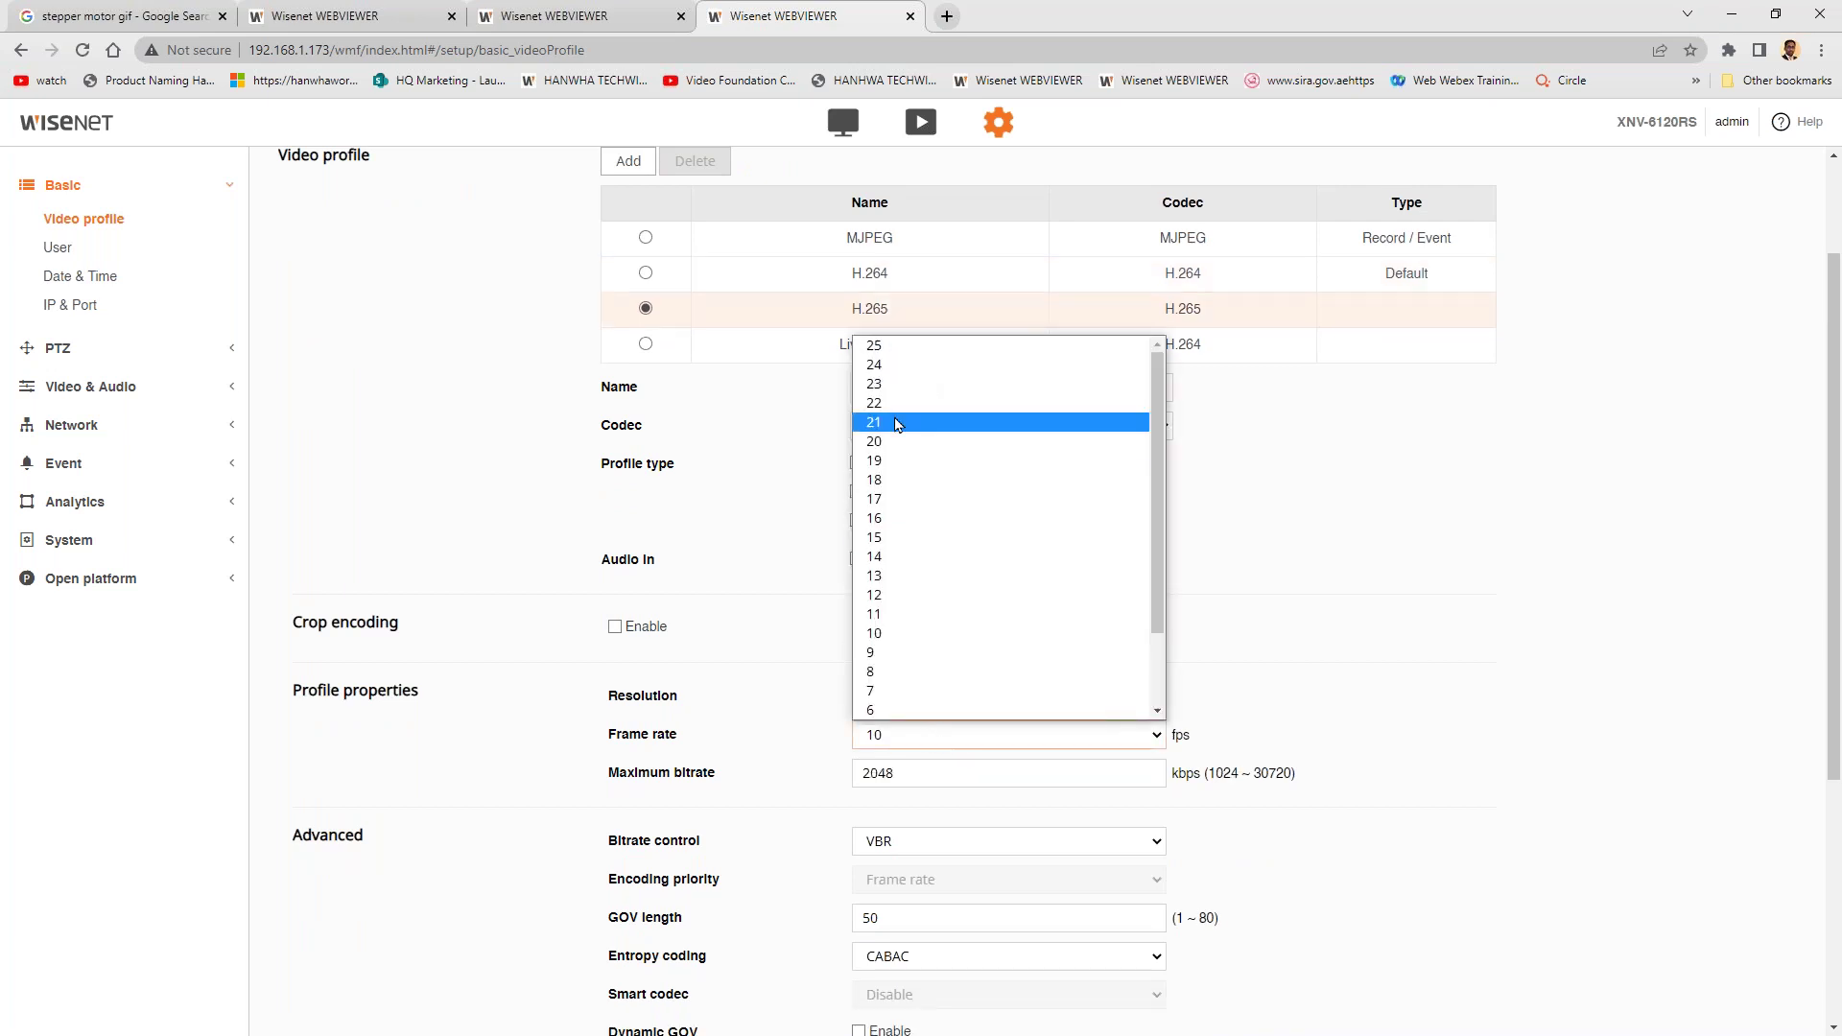
{"action": "left_click", "coordinate": [884, 349]}
Step: Apply the 25 fps profile change and confirm it
{"action": "scroll", "coordinate": [804, 624], "scroll_direction": "down", "scroll_amount": 2}
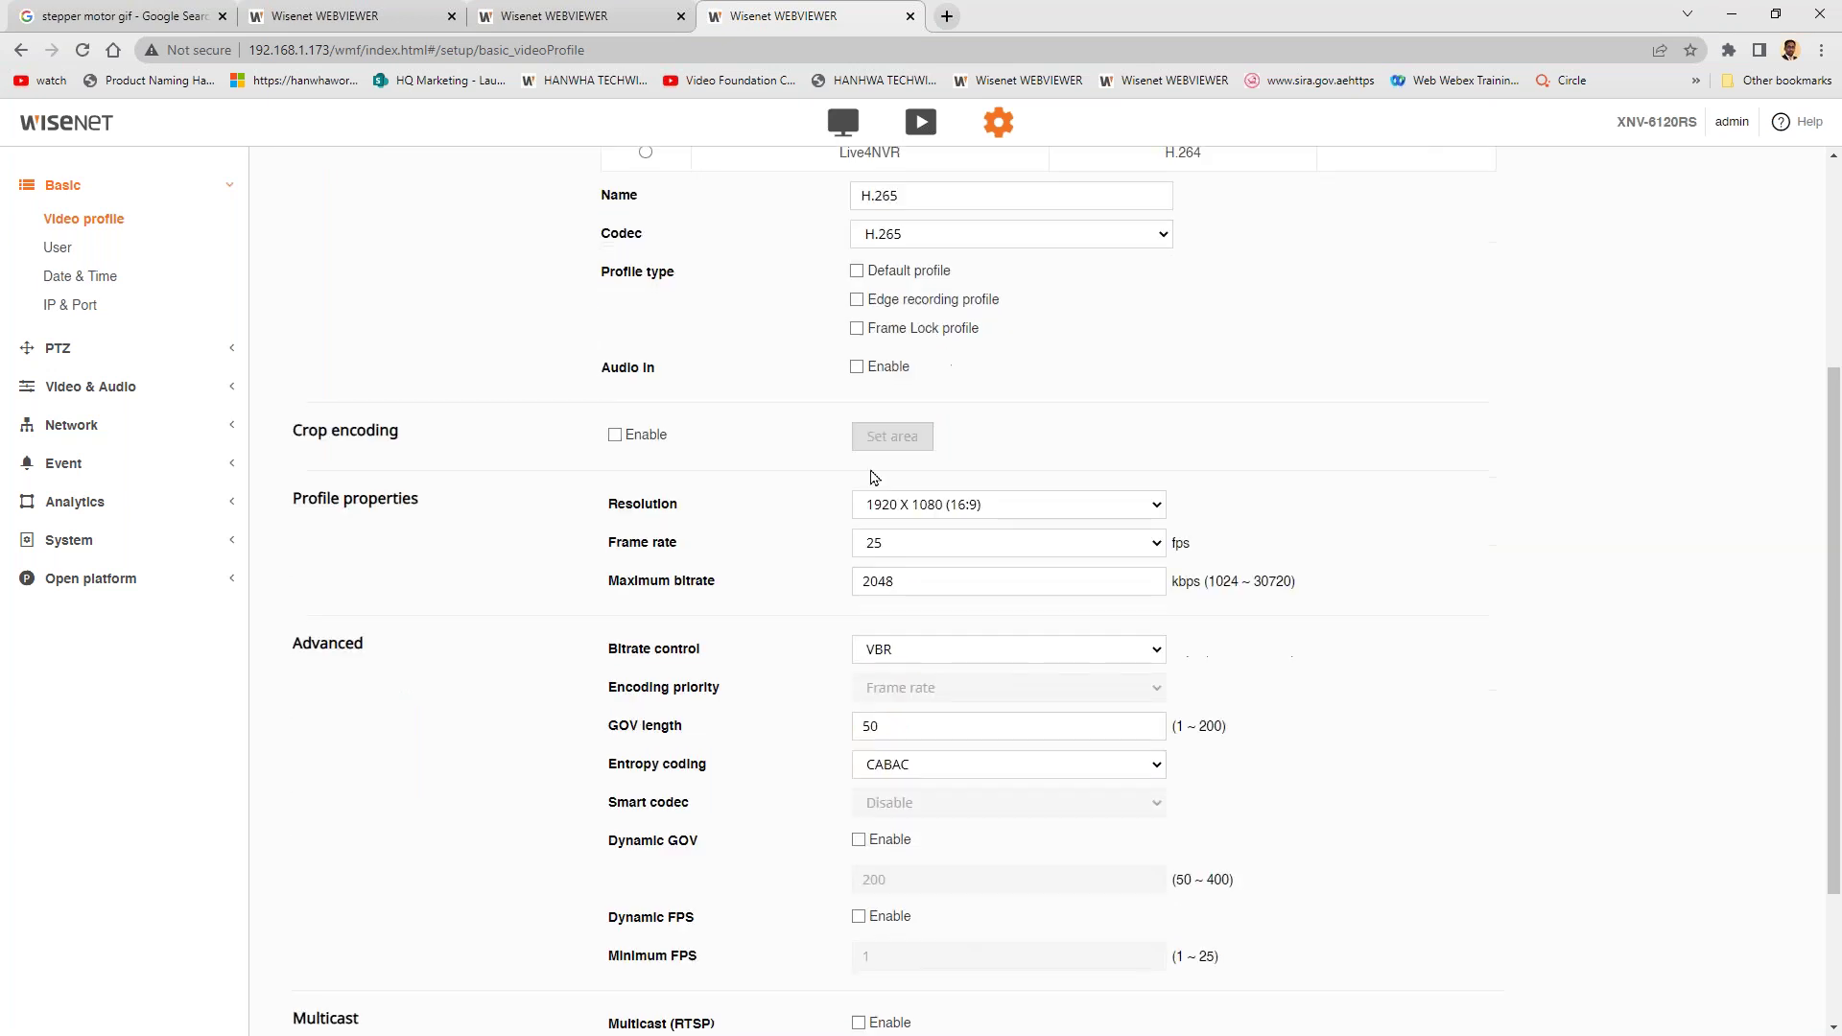
{"action": "scroll", "coordinate": [863, 576], "scroll_direction": "down", "scroll_amount": 2}
{"action": "left_click", "coordinate": [844, 998]}
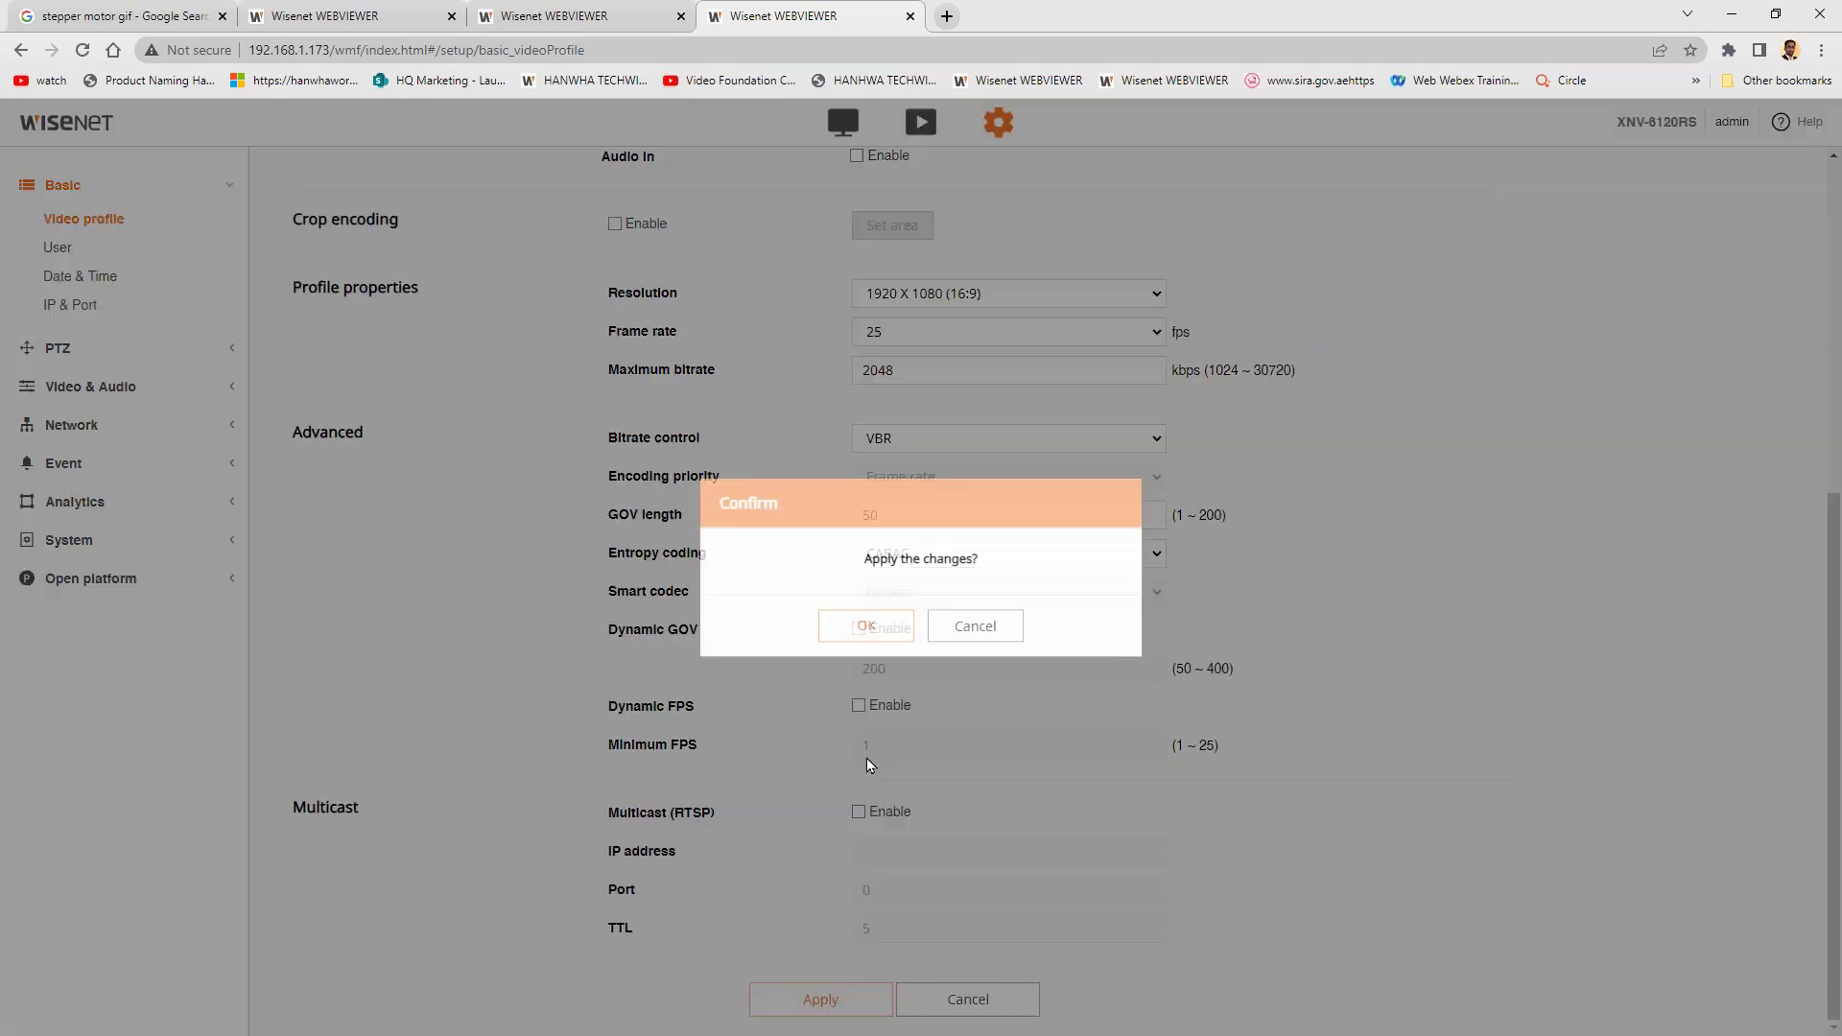
{"action": "left_click", "coordinate": [867, 626]}
{"action": "scroll", "coordinate": [792, 615], "scroll_direction": "up", "scroll_amount": 2}
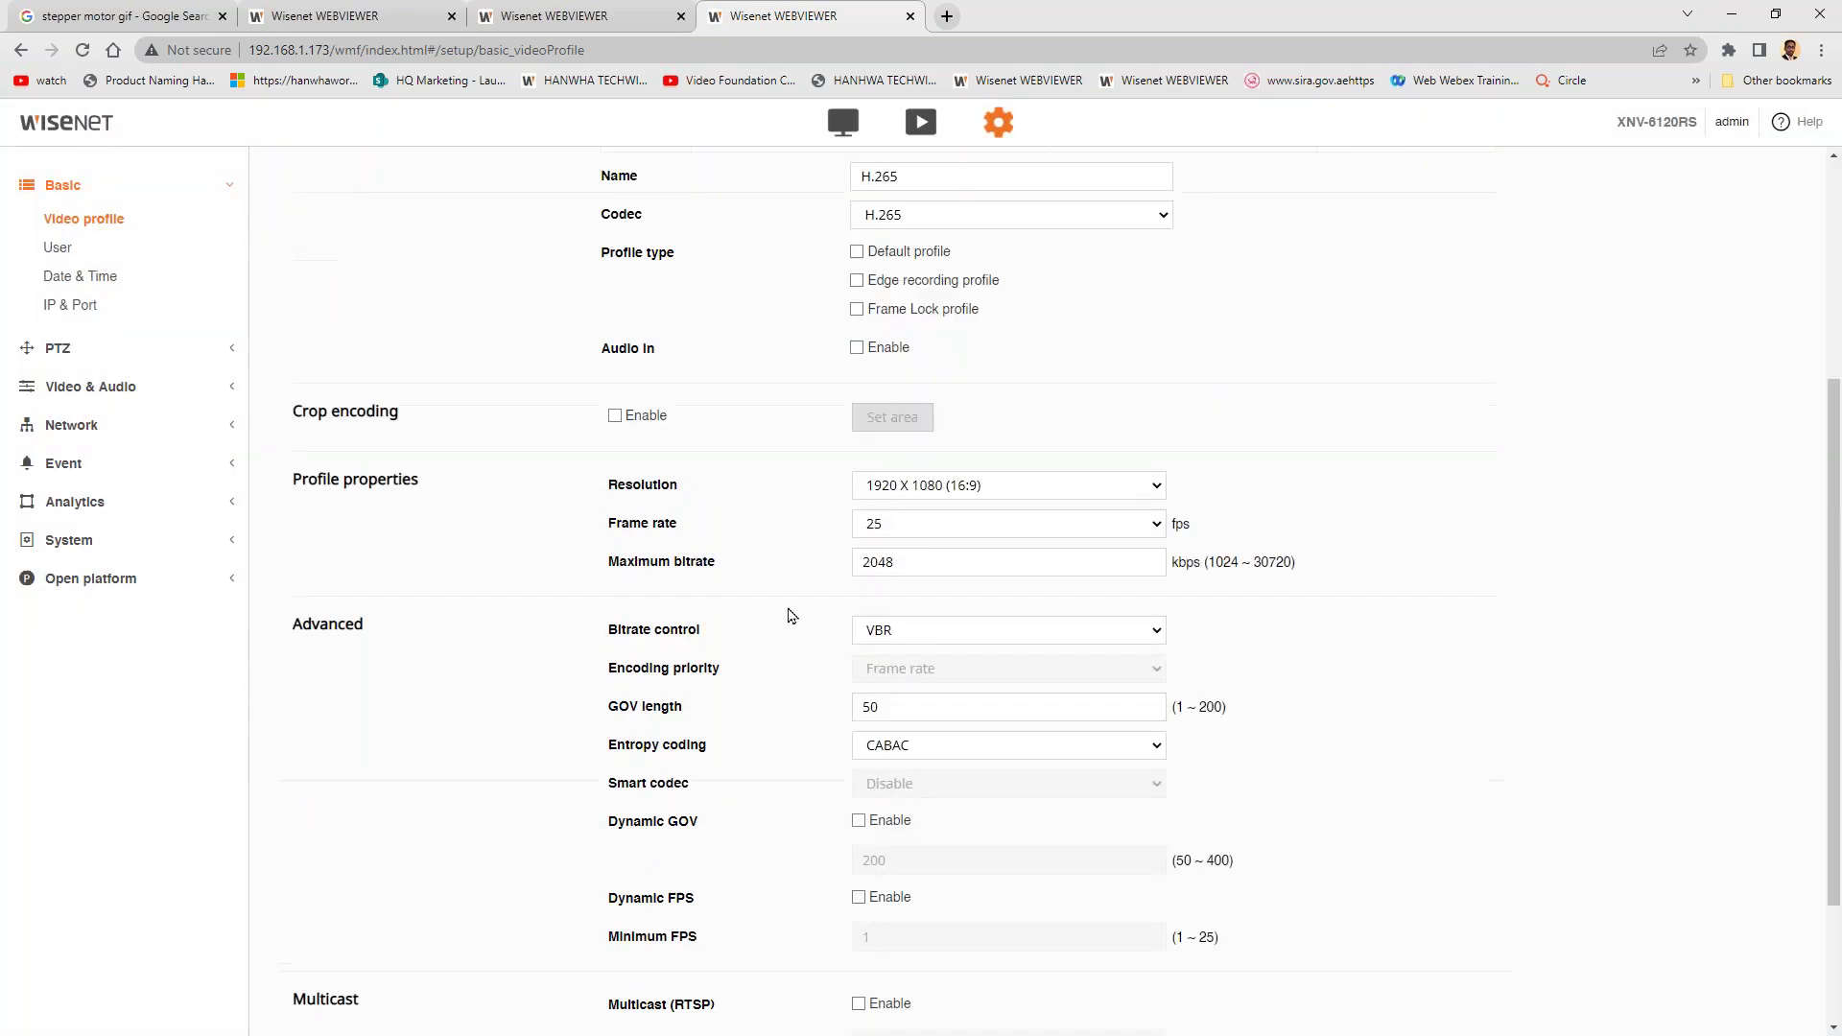
{"action": "left_click", "coordinate": [646, 497]}
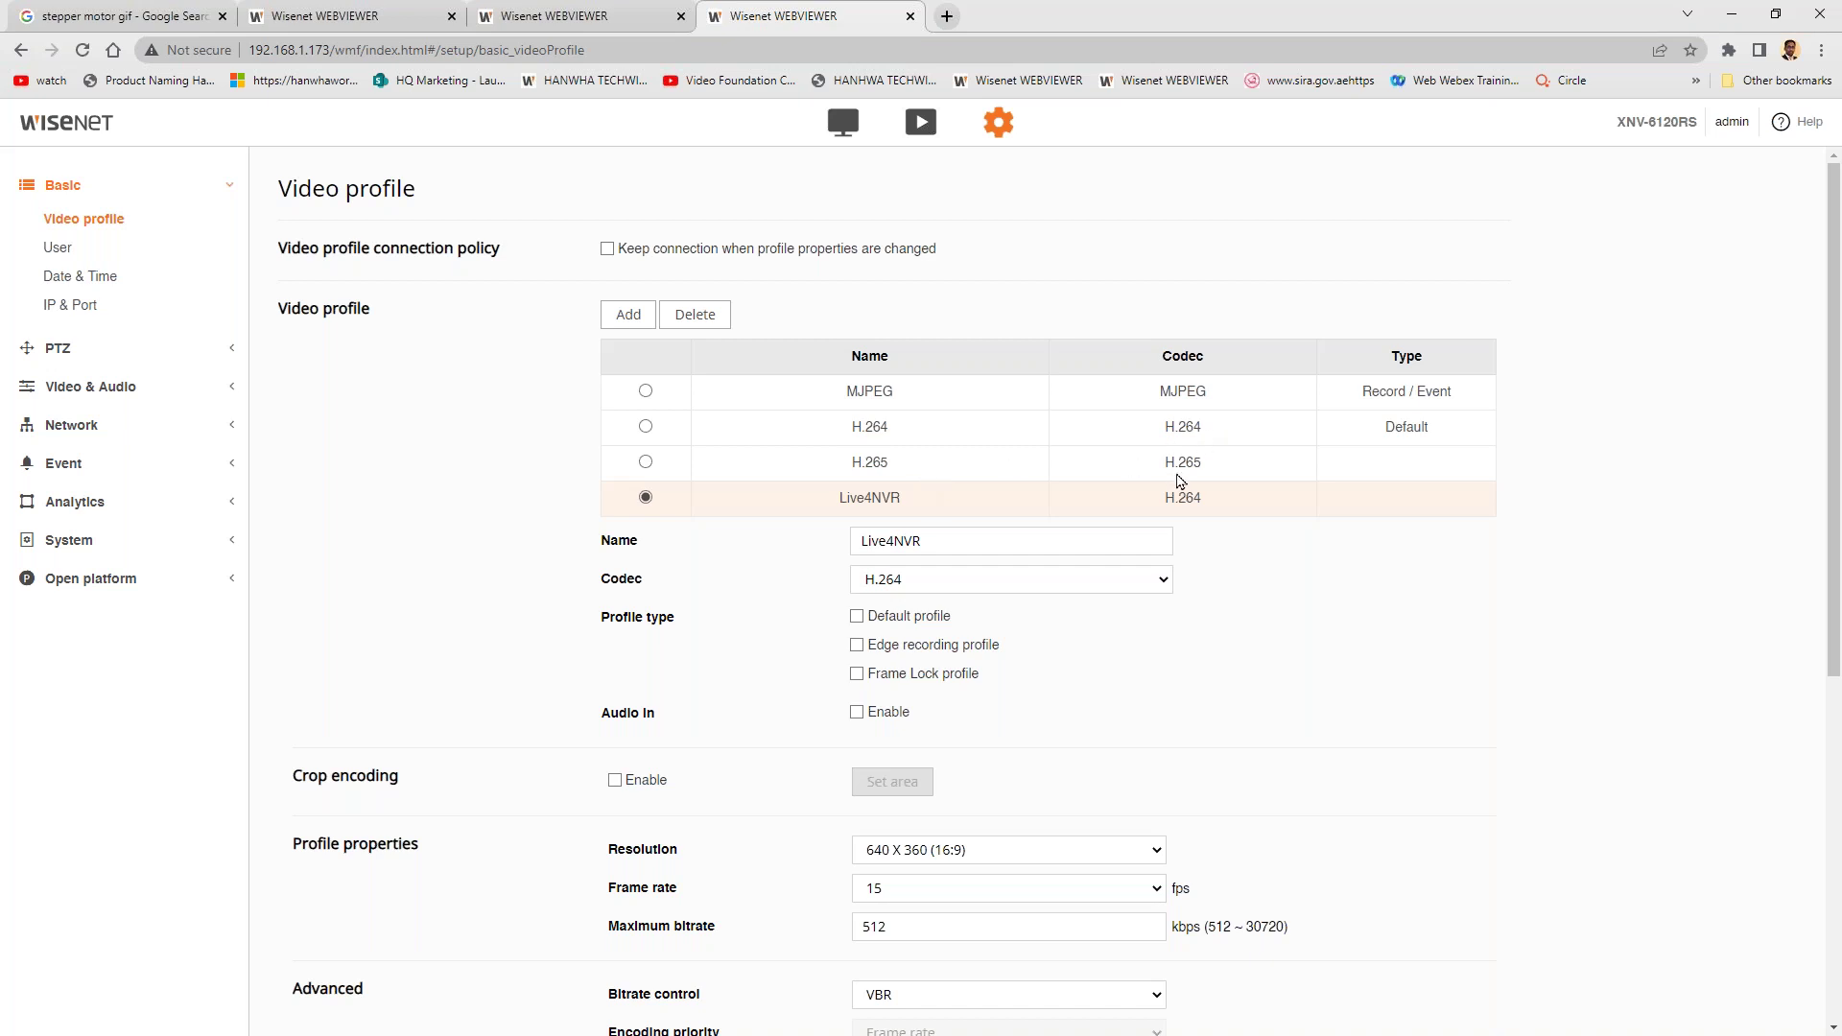
{"action": "scroll", "coordinate": [1181, 480], "scroll_direction": "down", "scroll_amount": 2}
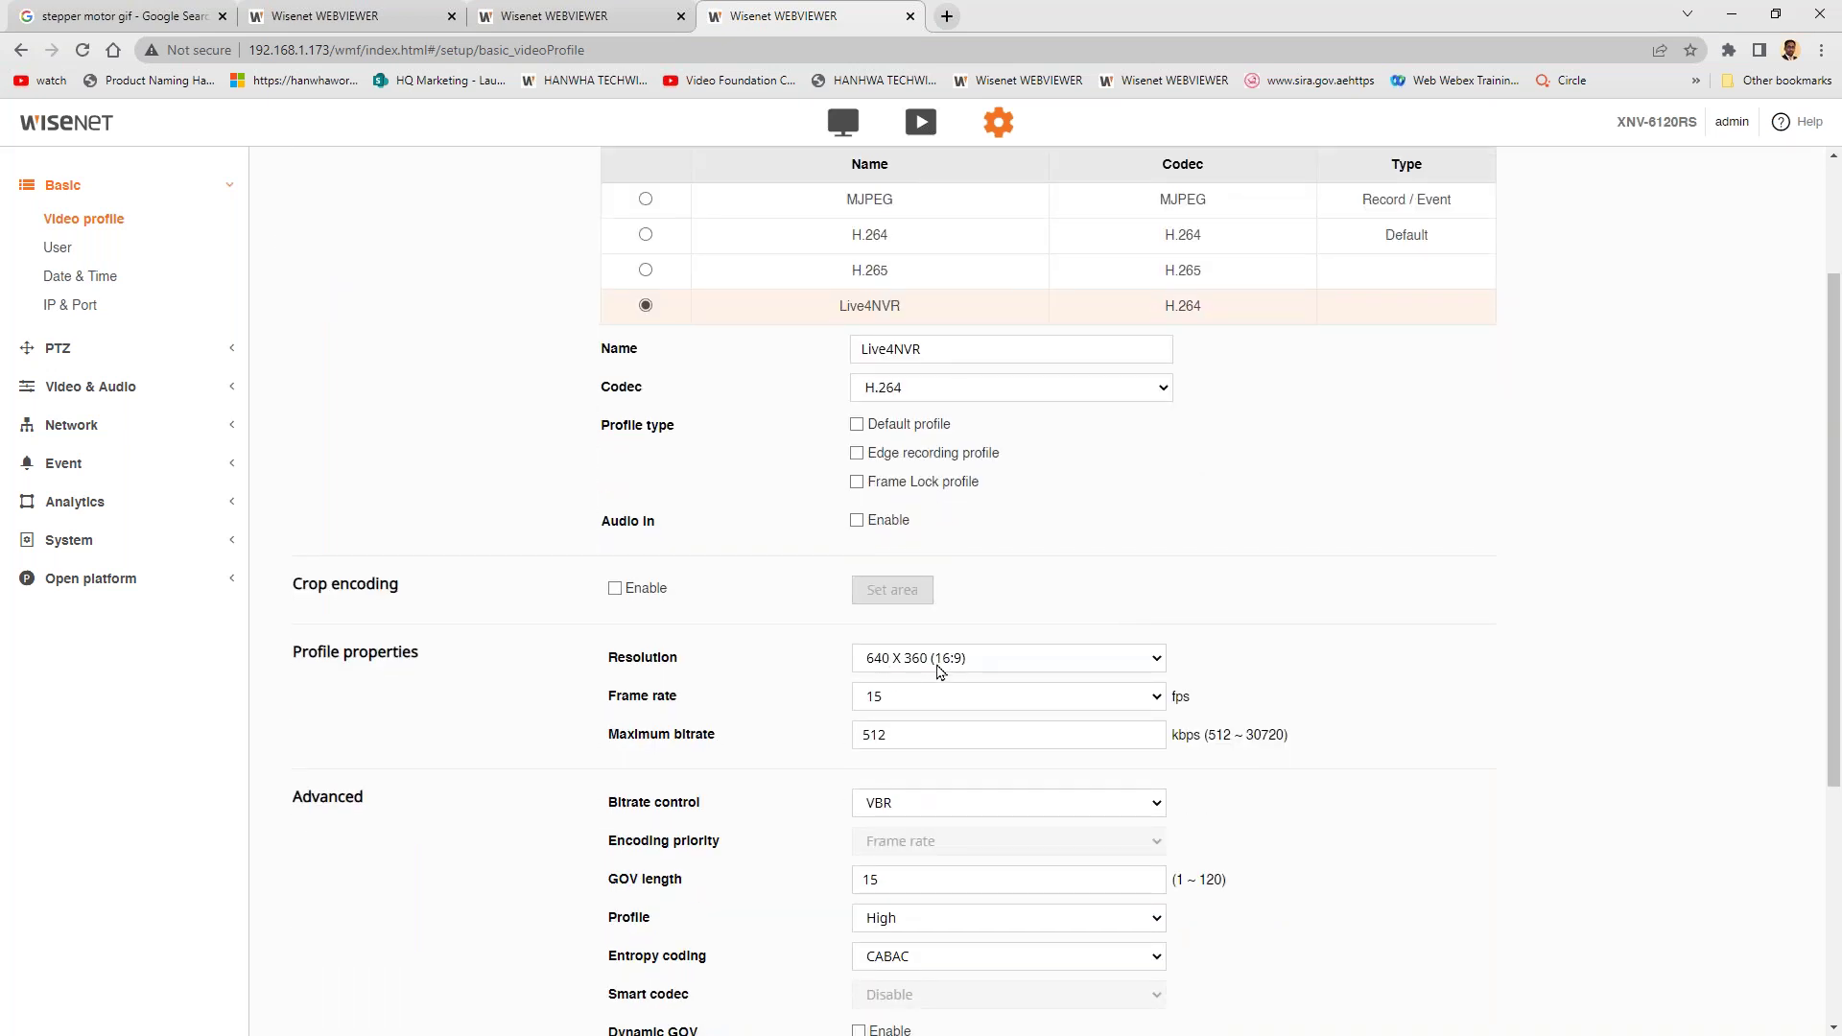
{"action": "left_click", "coordinate": [645, 199]}
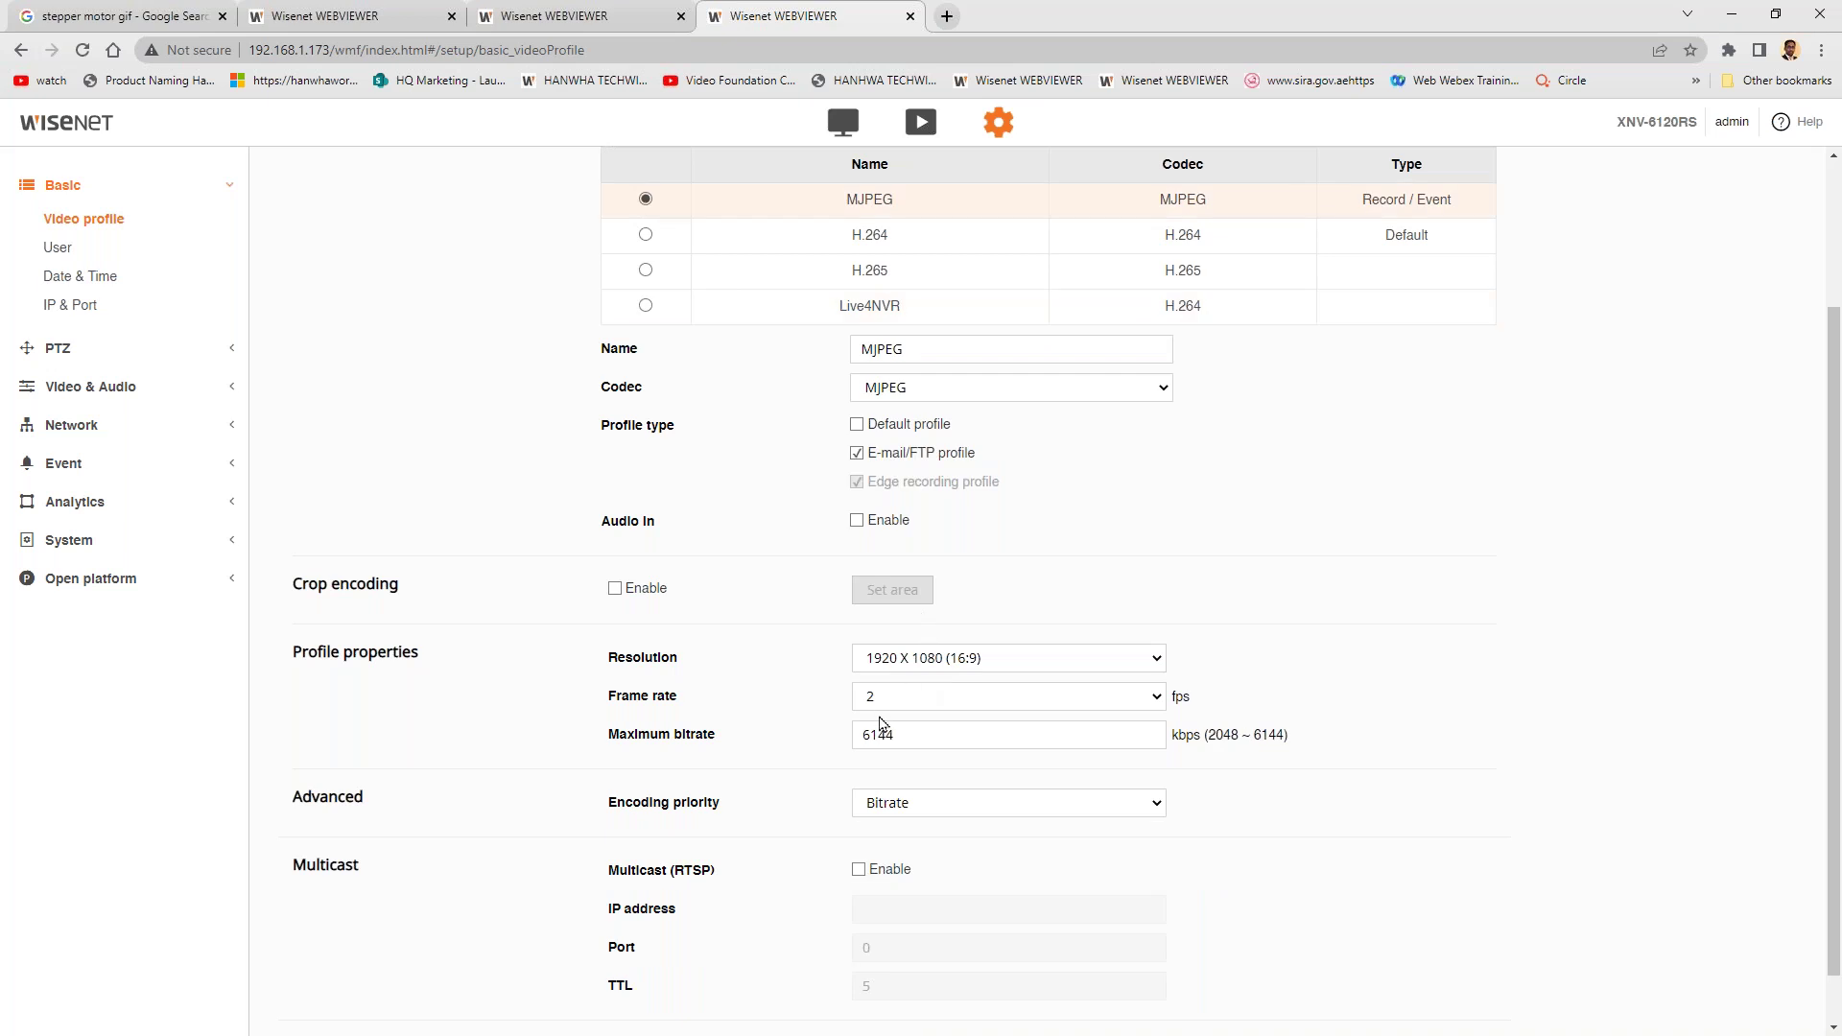
{"action": "scroll", "coordinate": [844, 642], "scroll_direction": "up", "scroll_amount": 2}
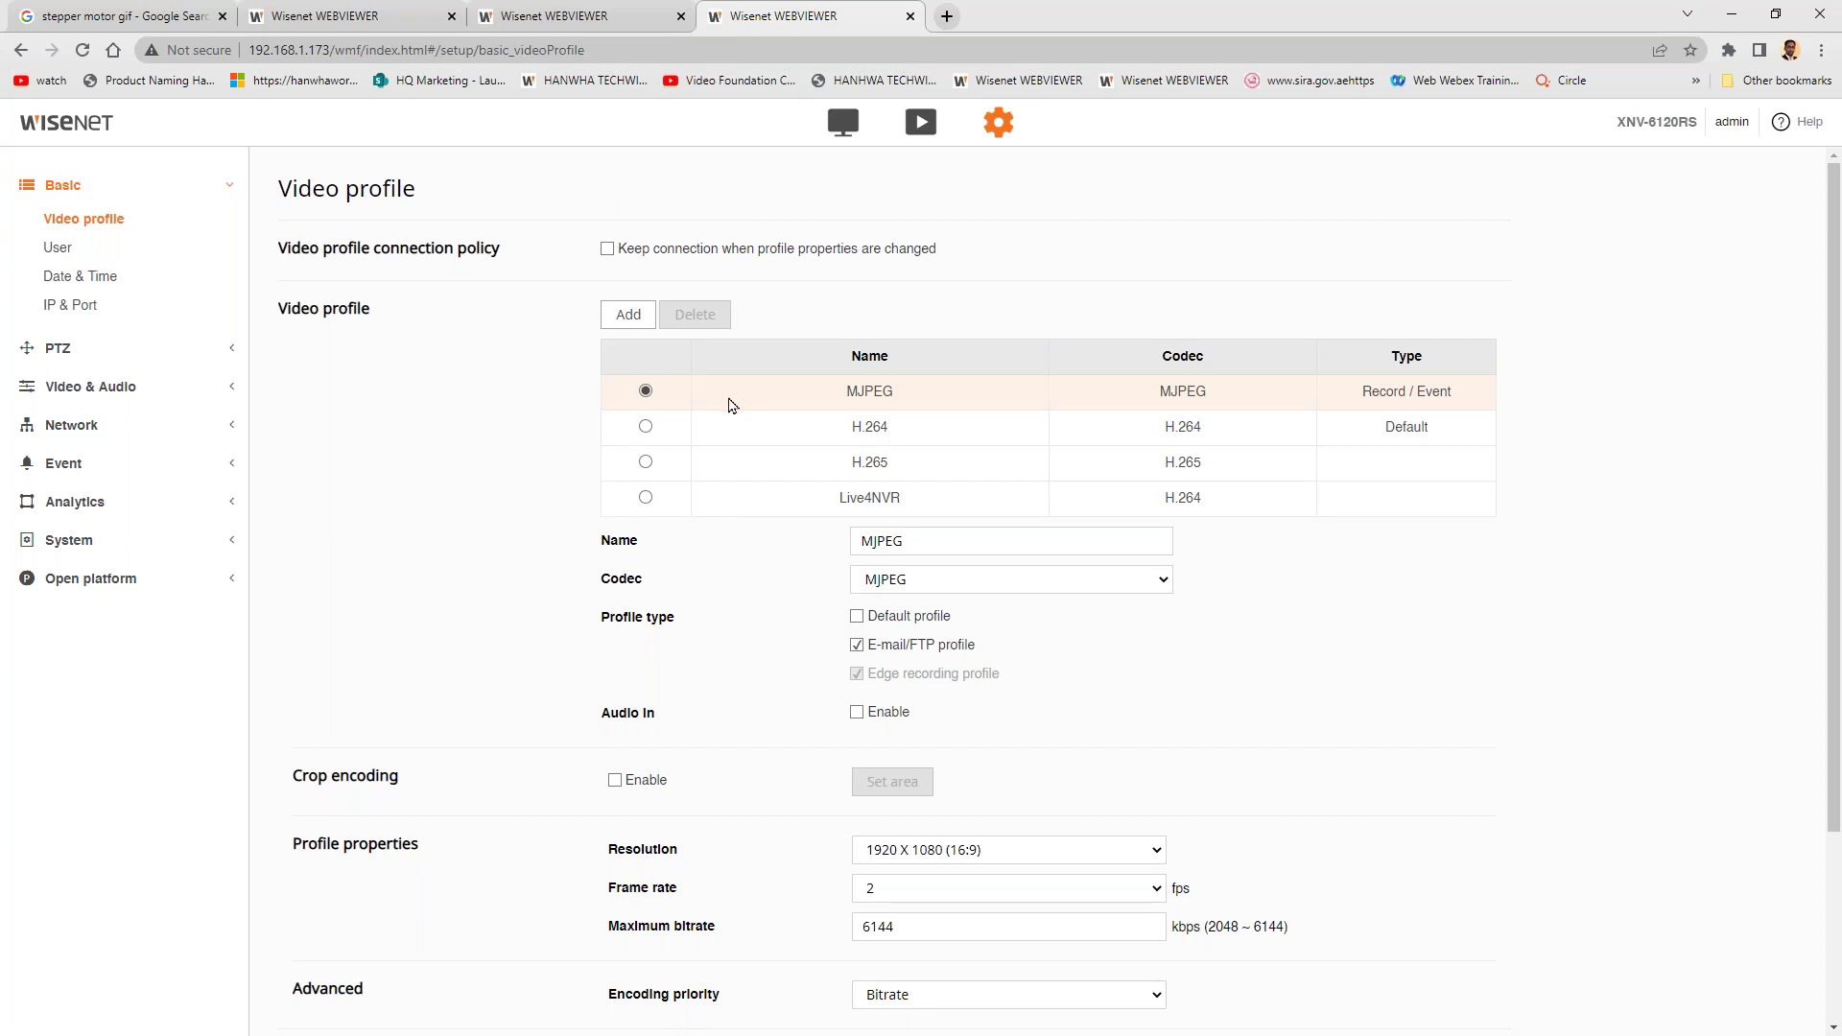
{"action": "left_click", "coordinate": [644, 426]}
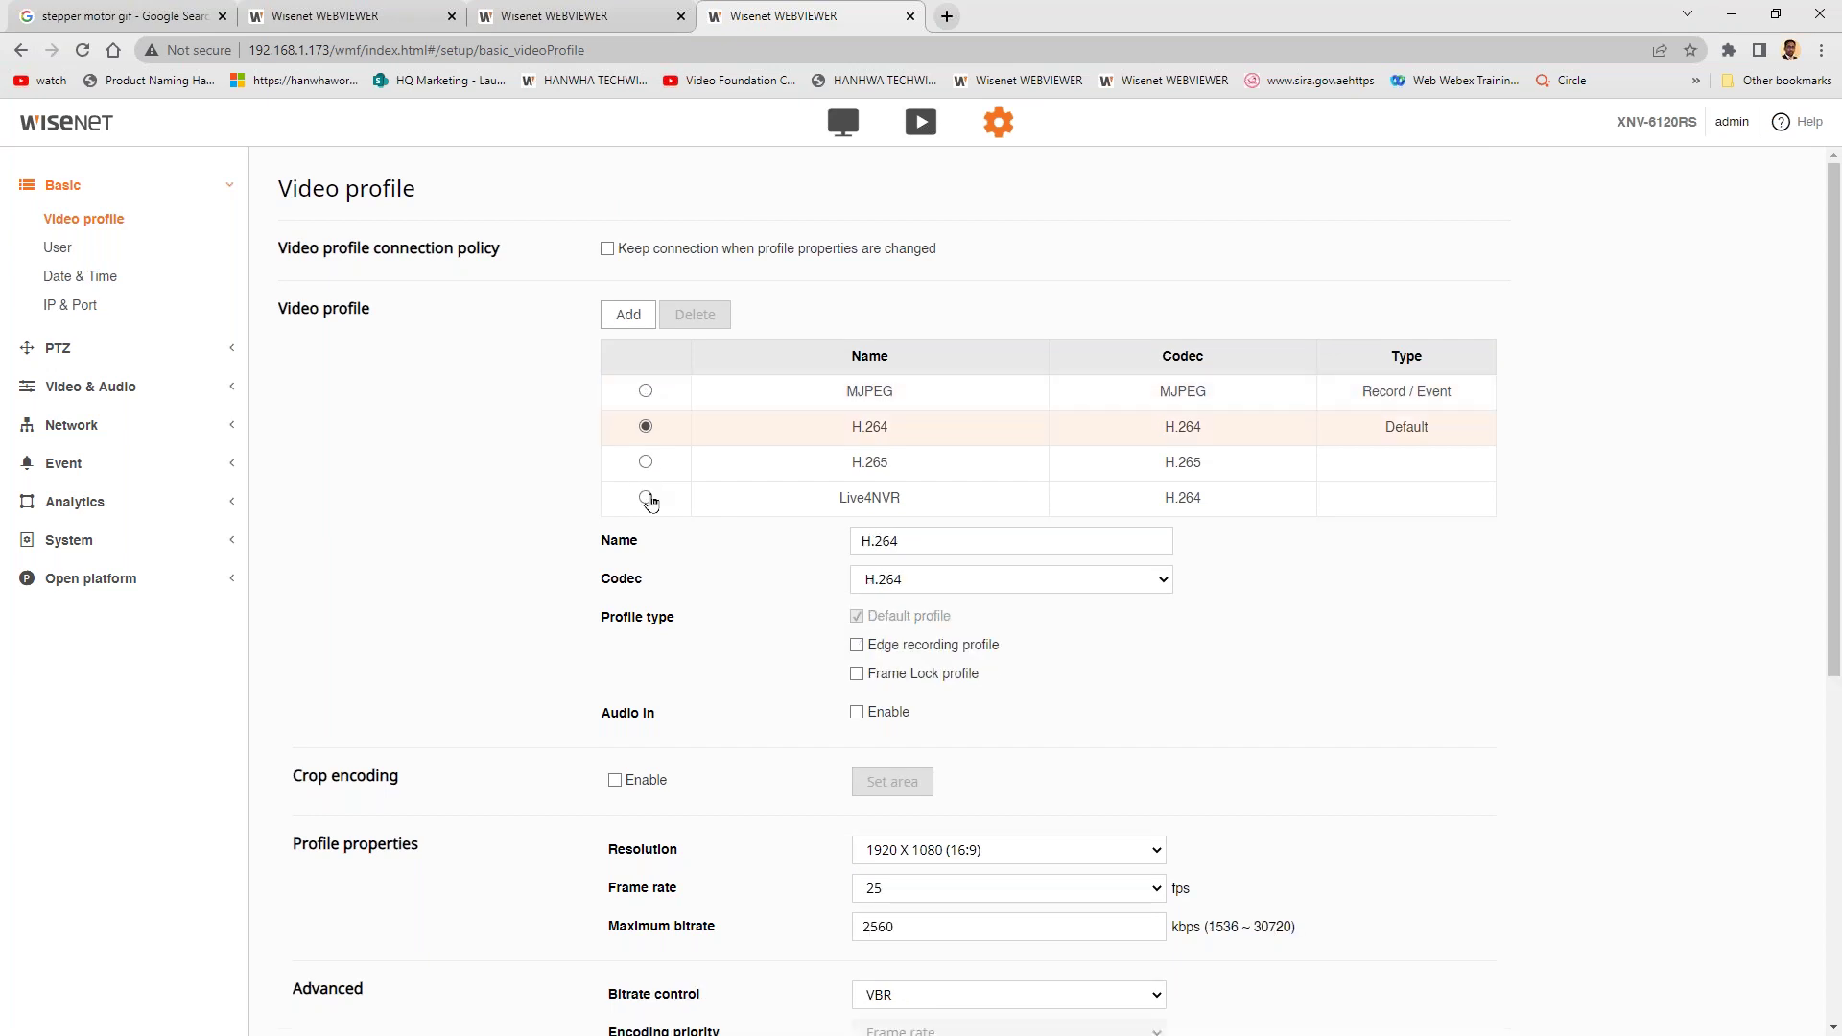
{"action": "left_click", "coordinate": [645, 497]}
{"action": "left_click", "coordinate": [646, 462]}
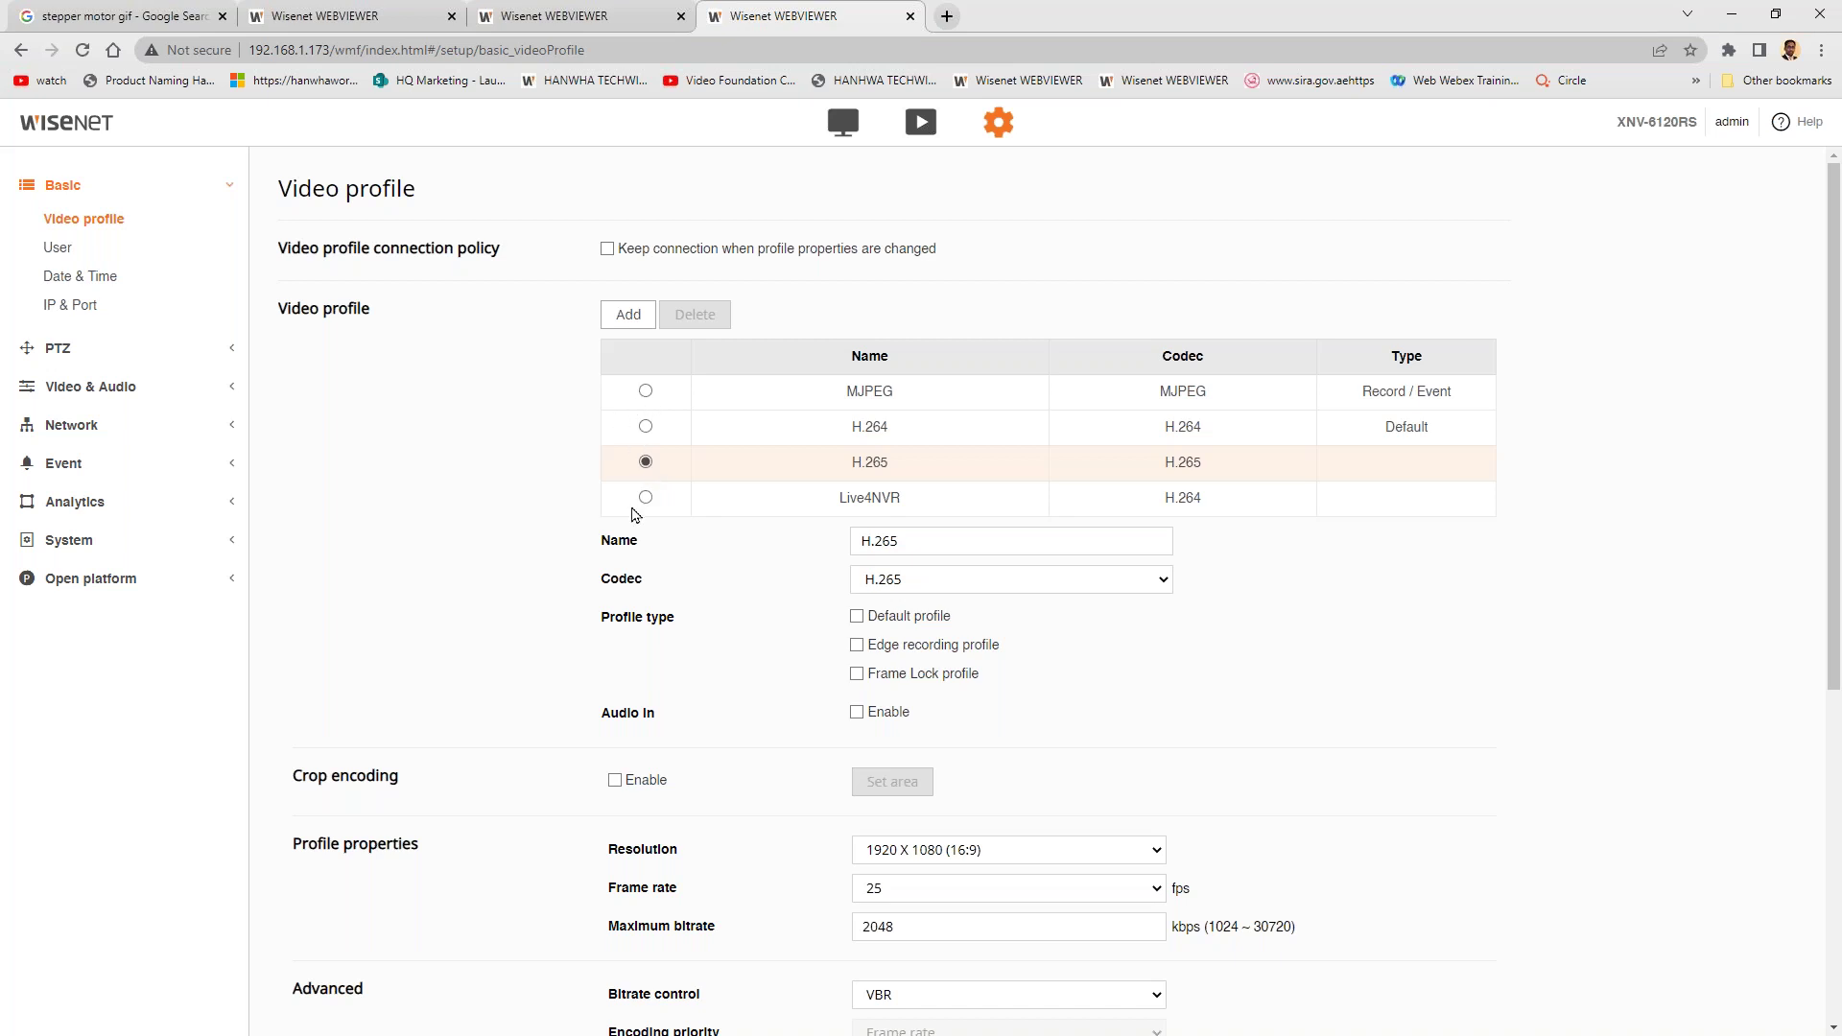
{"action": "left_click", "coordinate": [646, 390]}
{"action": "left_click", "coordinate": [647, 432]}
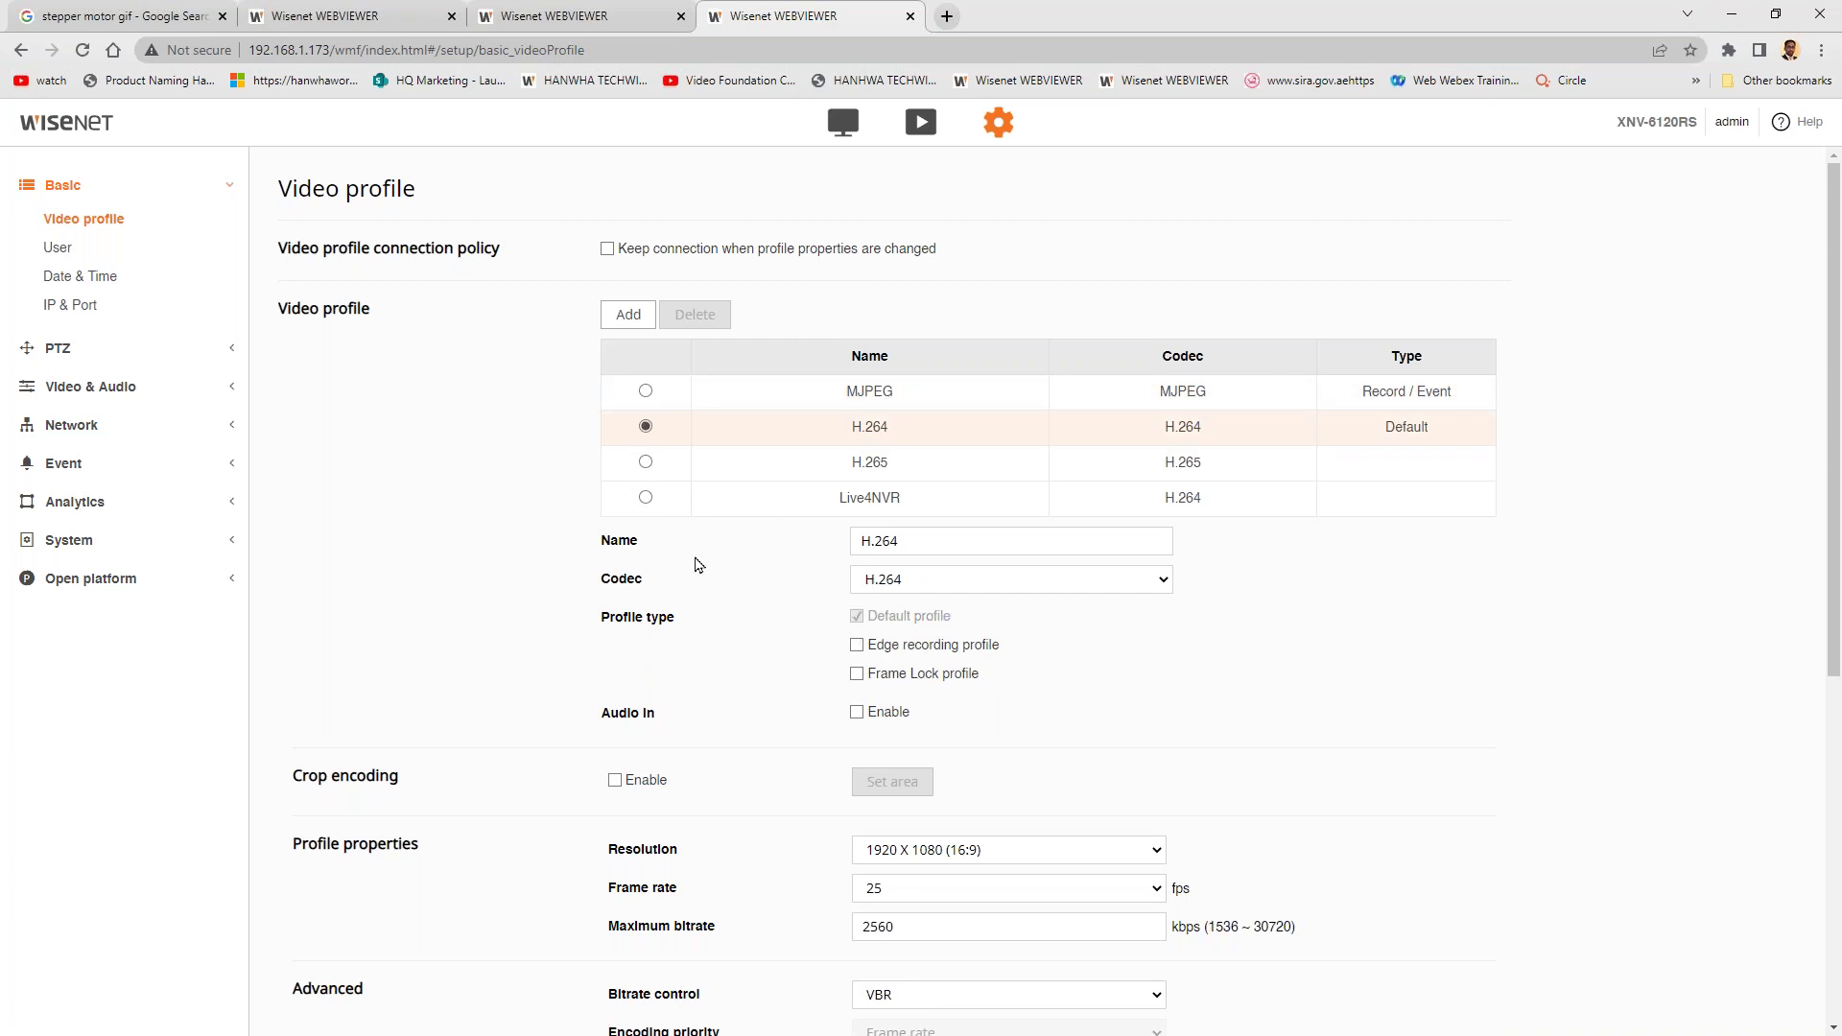
{"action": "scroll", "coordinate": [911, 758], "scroll_direction": "down", "scroll_amount": 1}
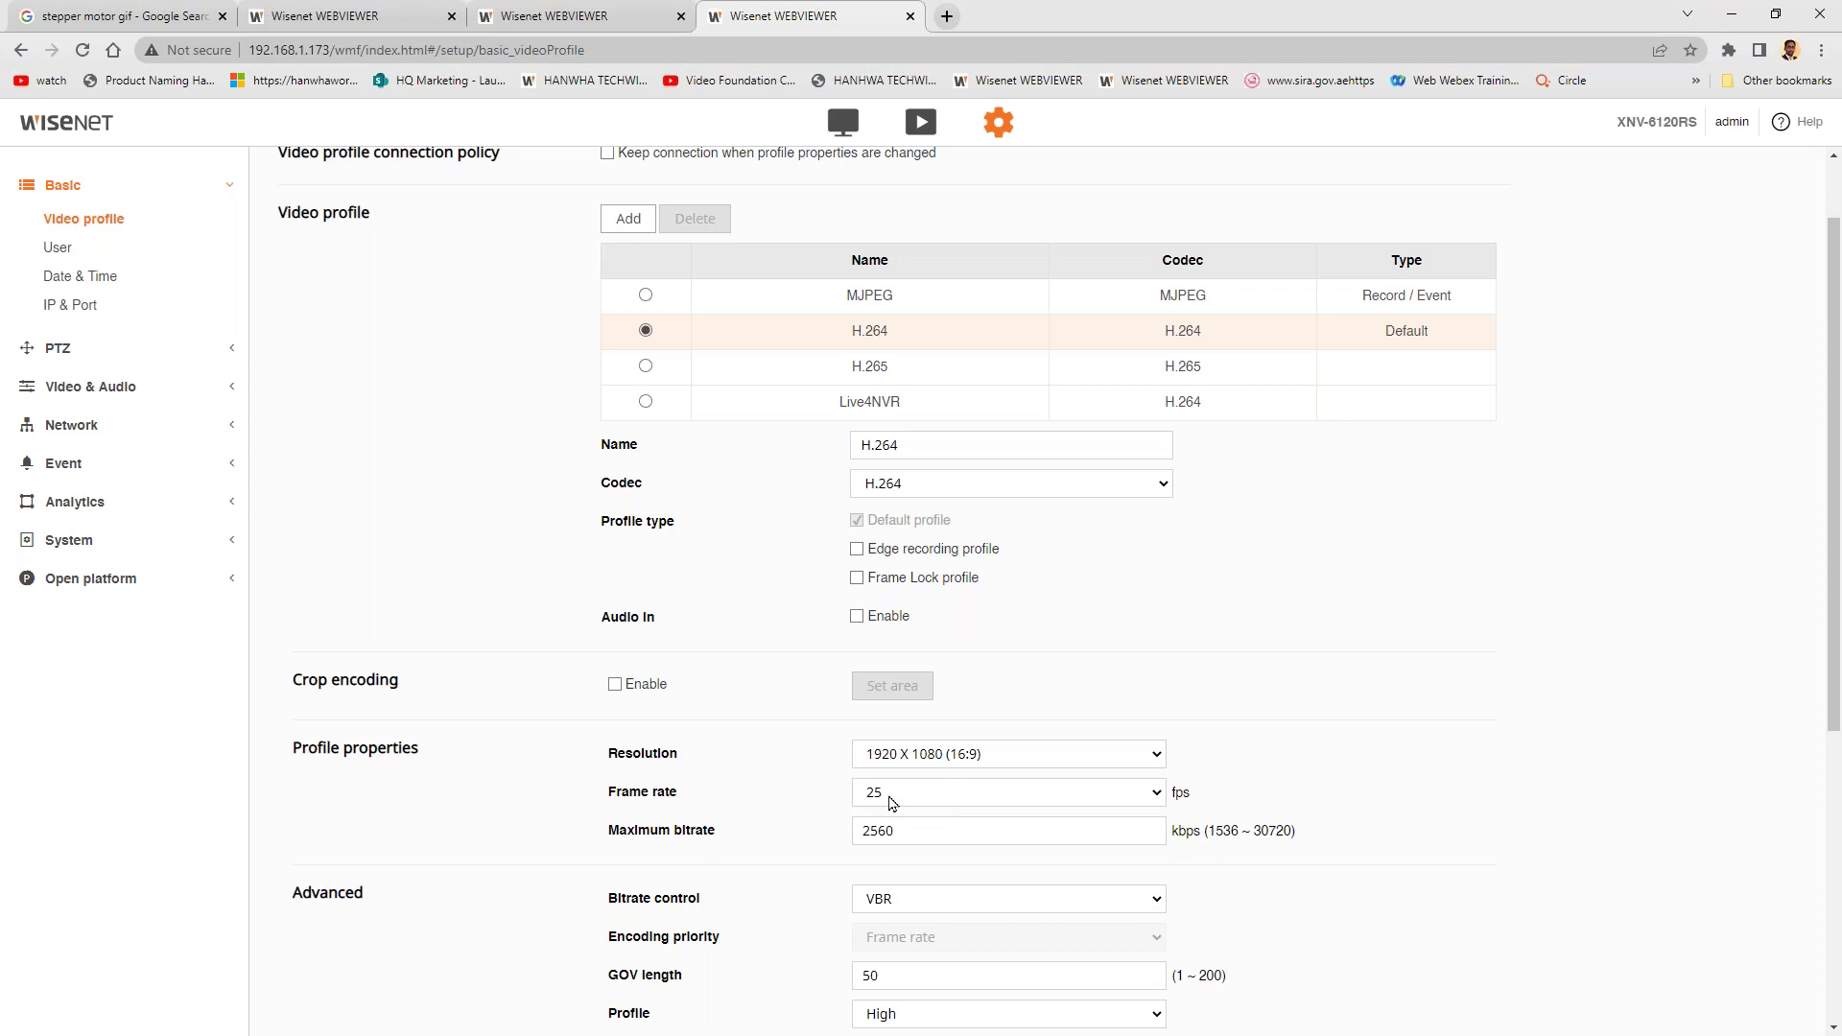
{"action": "left_click_drag", "start_coordinate": [862, 831], "coordinate": [919, 823]}
{"action": "left_click", "coordinate": [646, 367]}
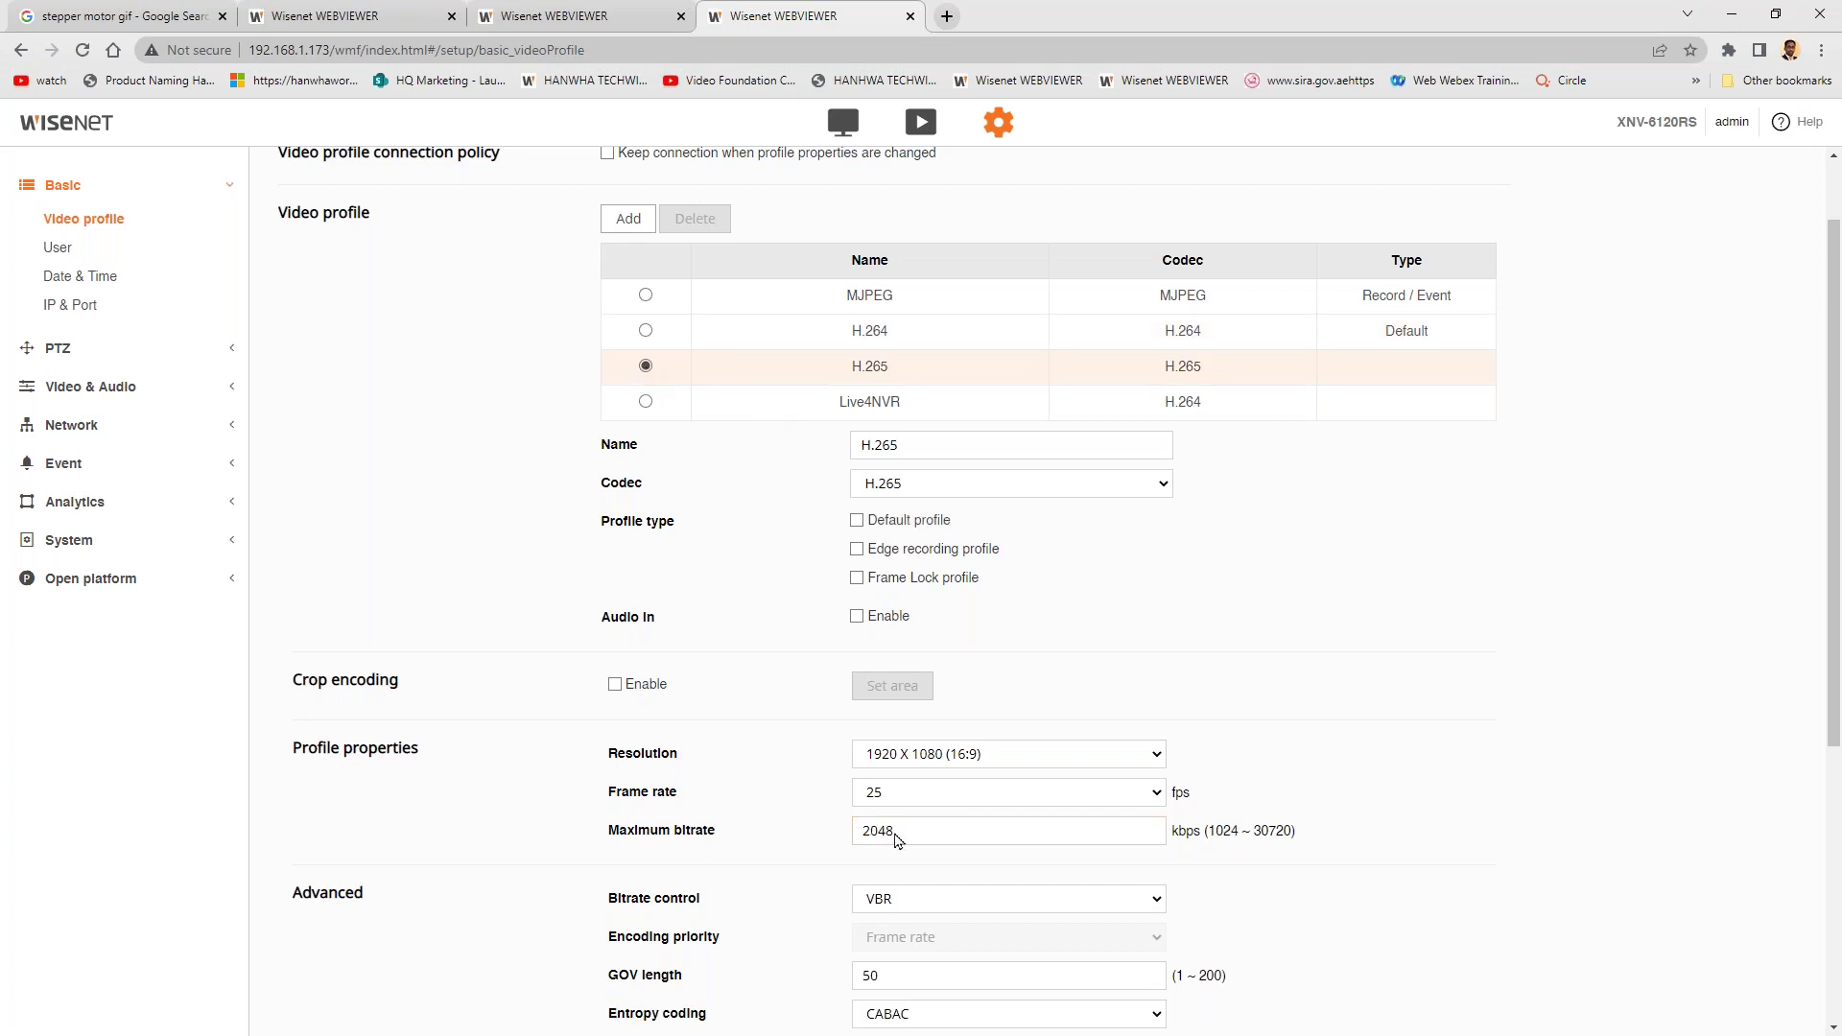
{"action": "scroll", "coordinate": [870, 246], "scroll_direction": "down", "scroll_amount": 1}
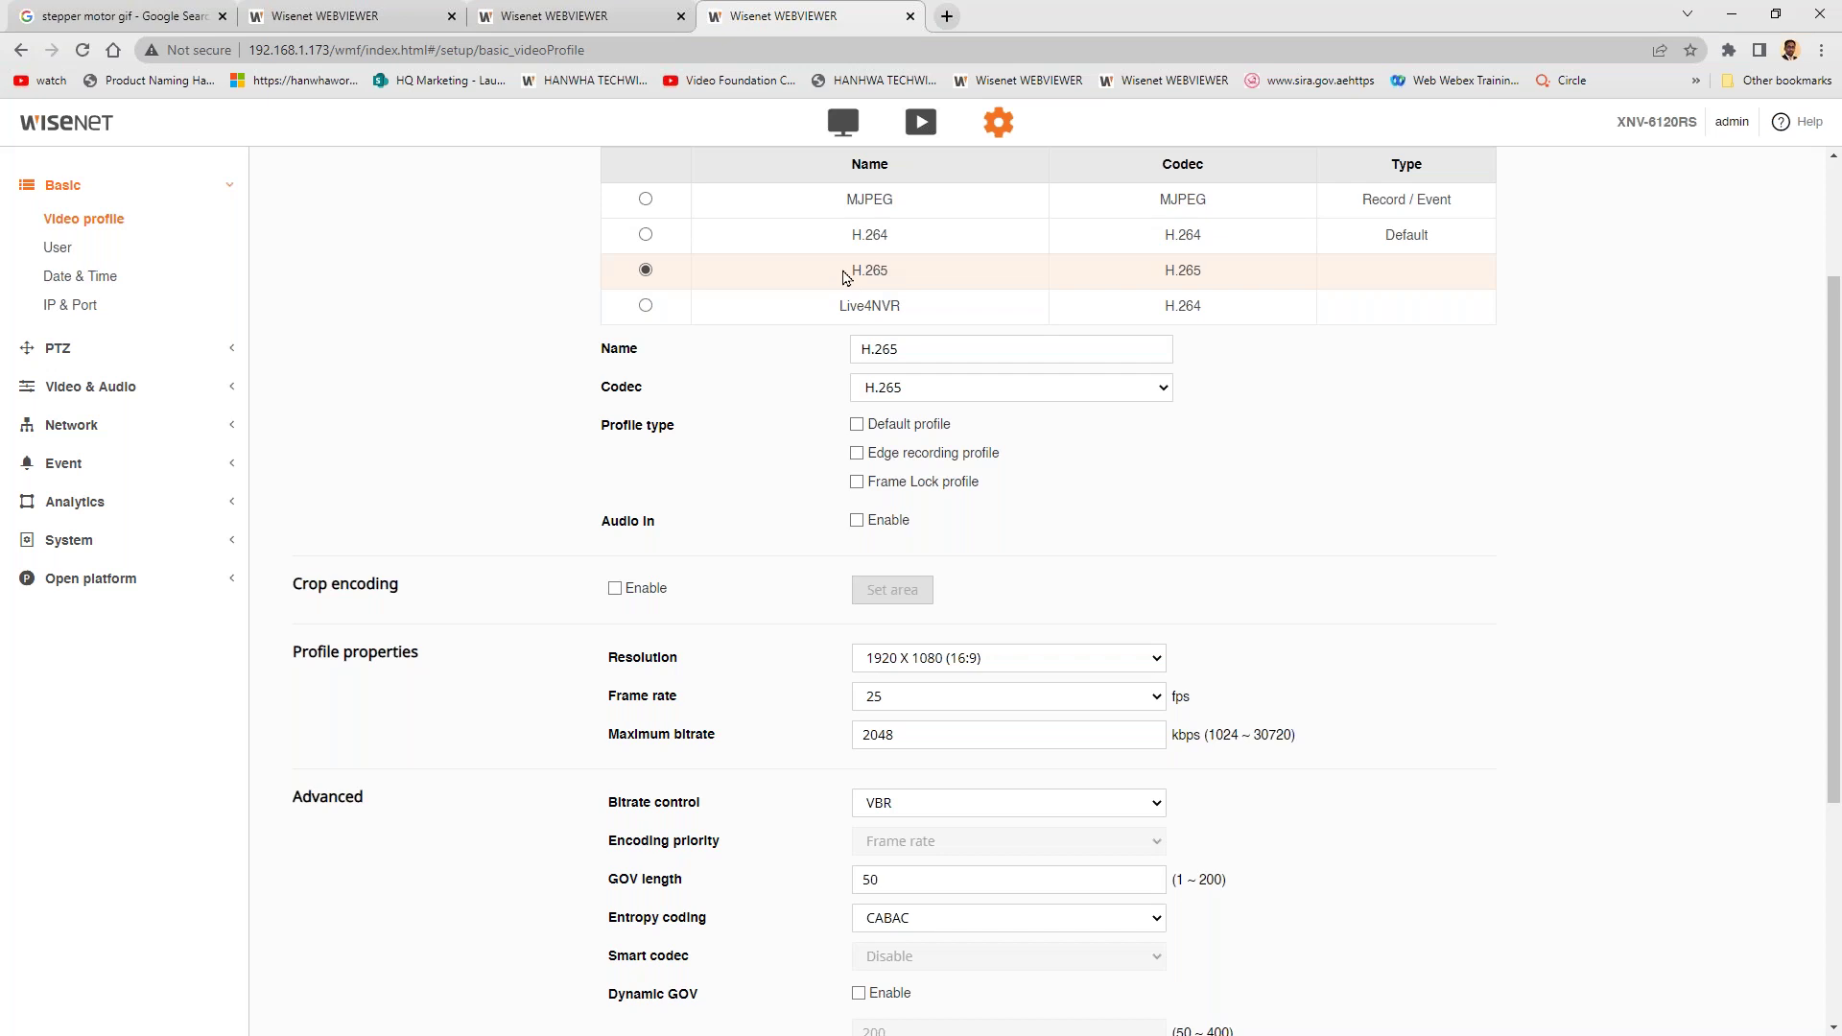
{"action": "scroll", "coordinate": [781, 275], "scroll_direction": "up", "scroll_amount": 2}
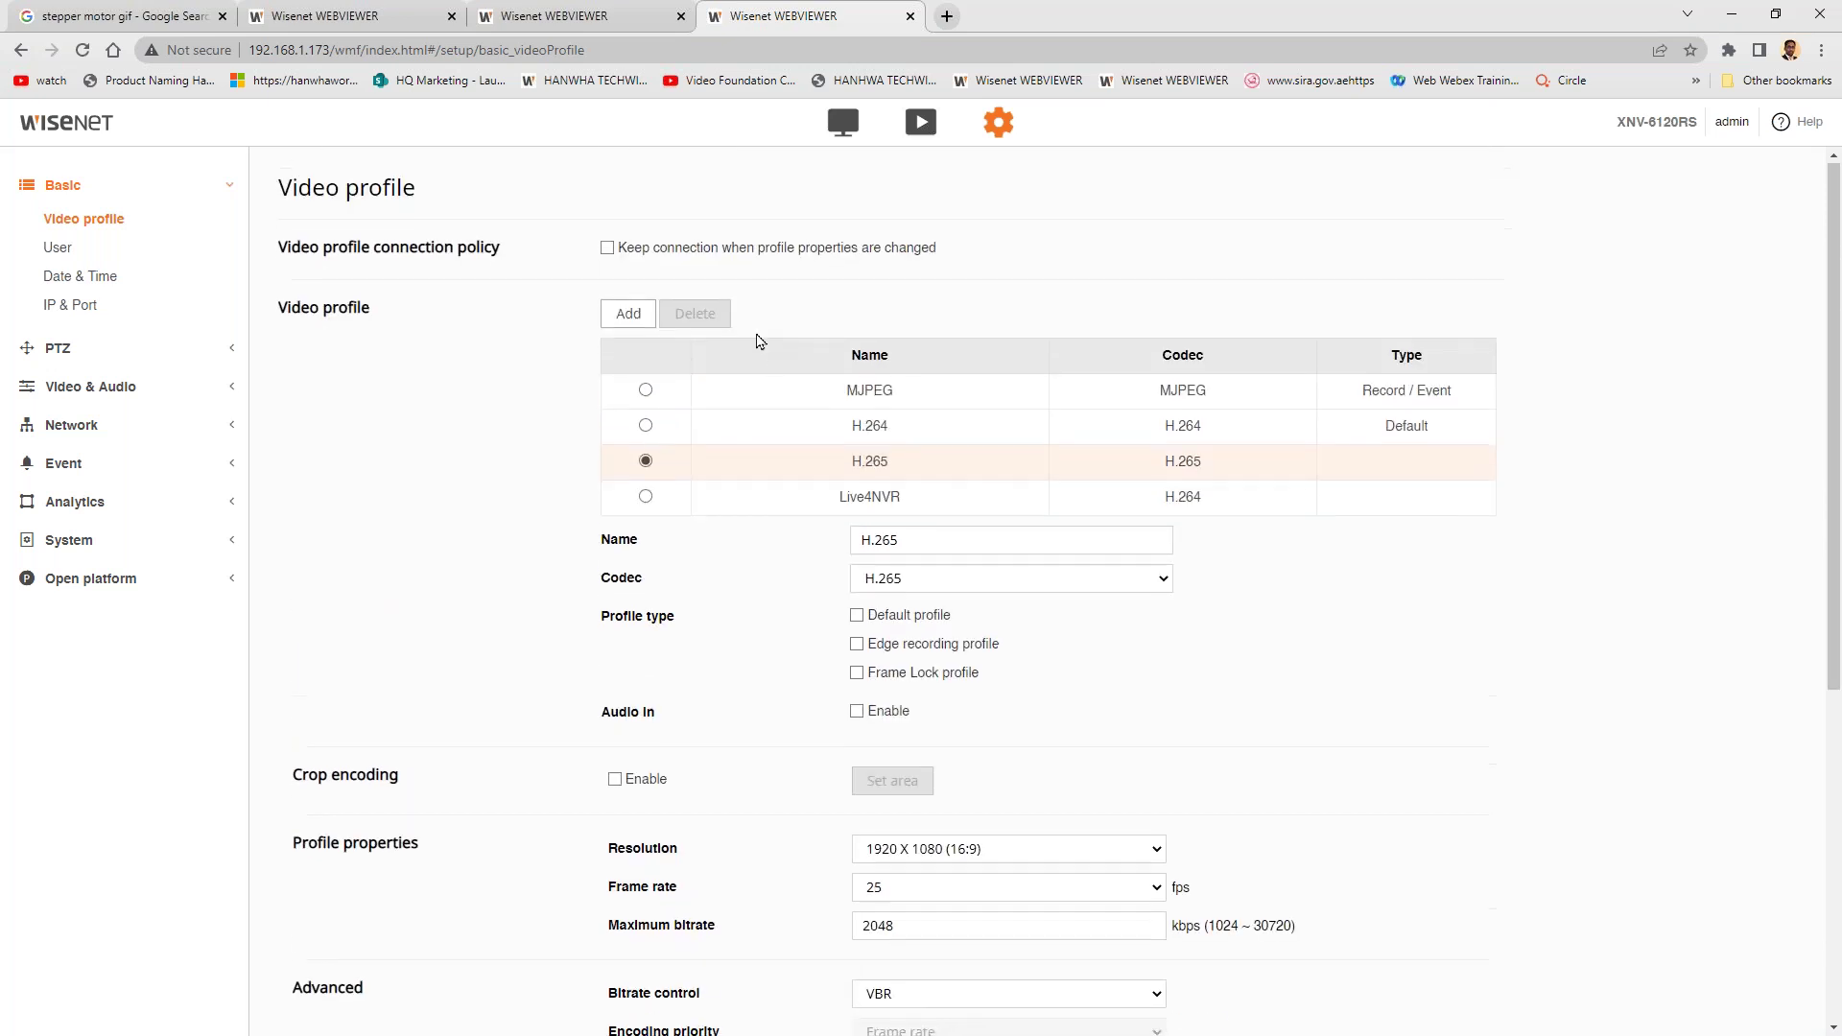
Step: Keep the H.265 resolution at 1920 X 1080 and set its frame rate to 12 fps
{"action": "left_click", "coordinate": [646, 426]}
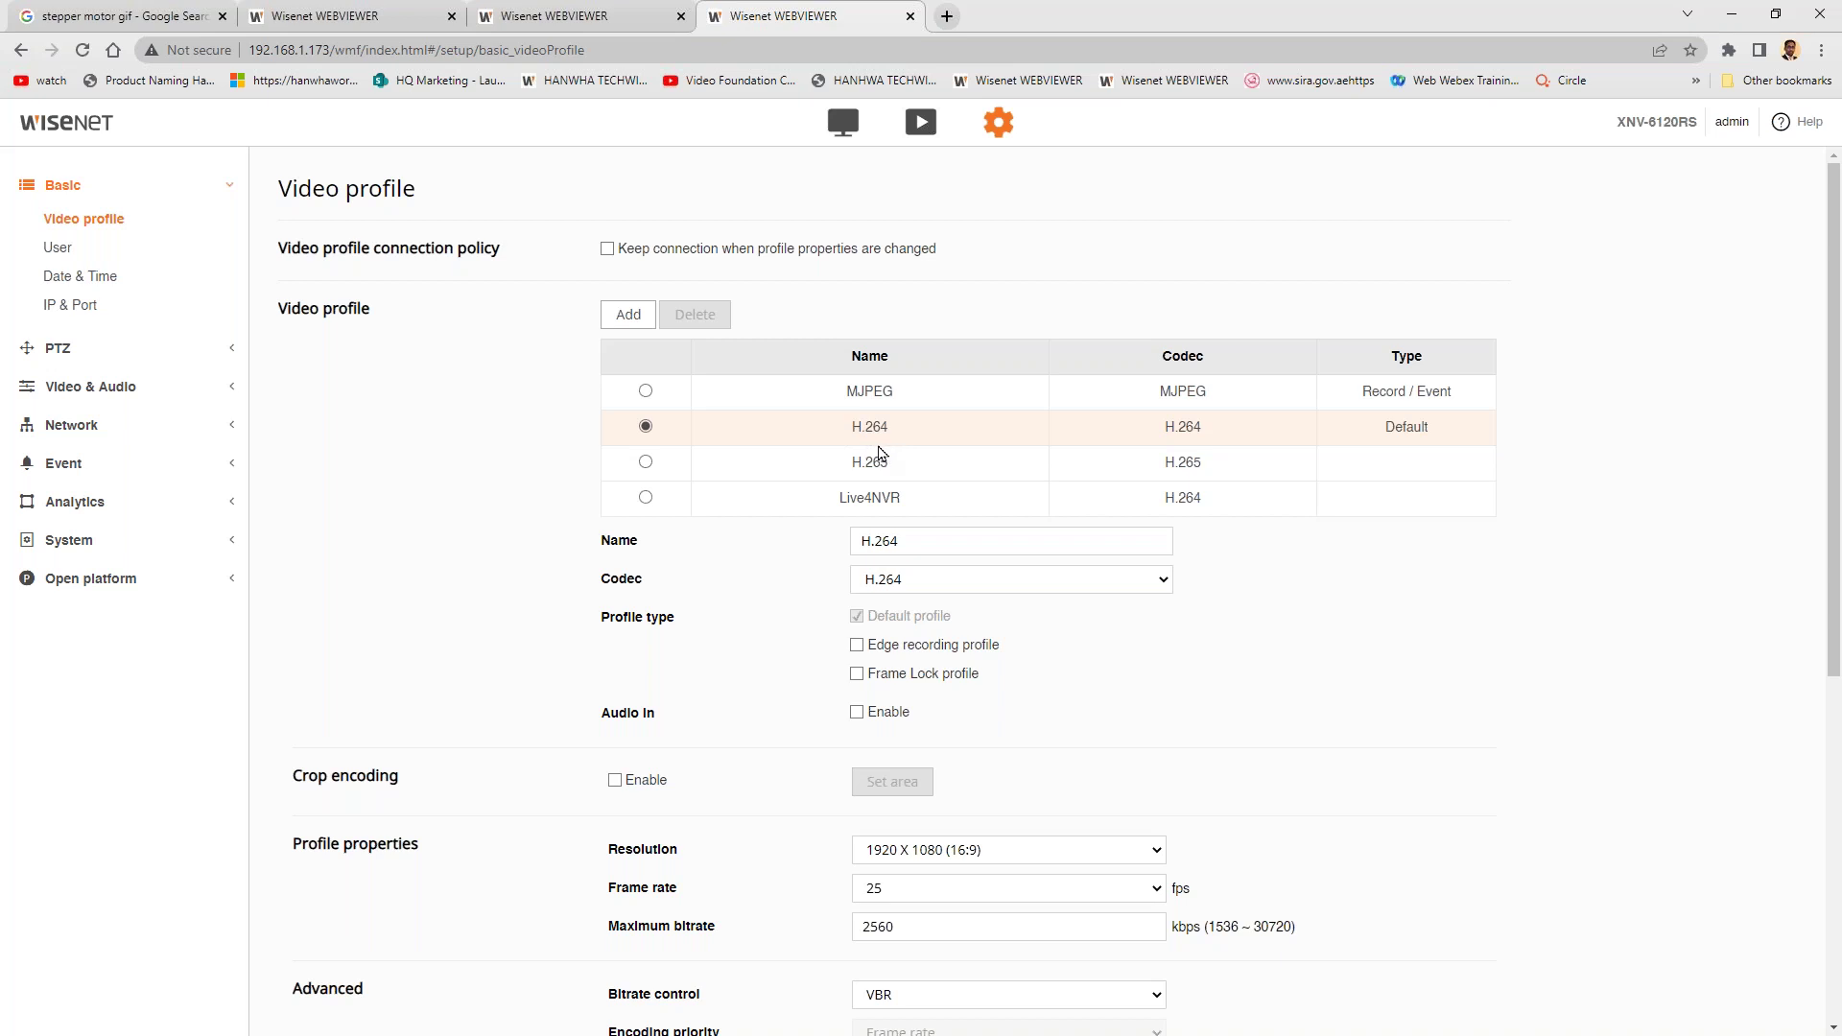
{"action": "left_click", "coordinate": [645, 462]}
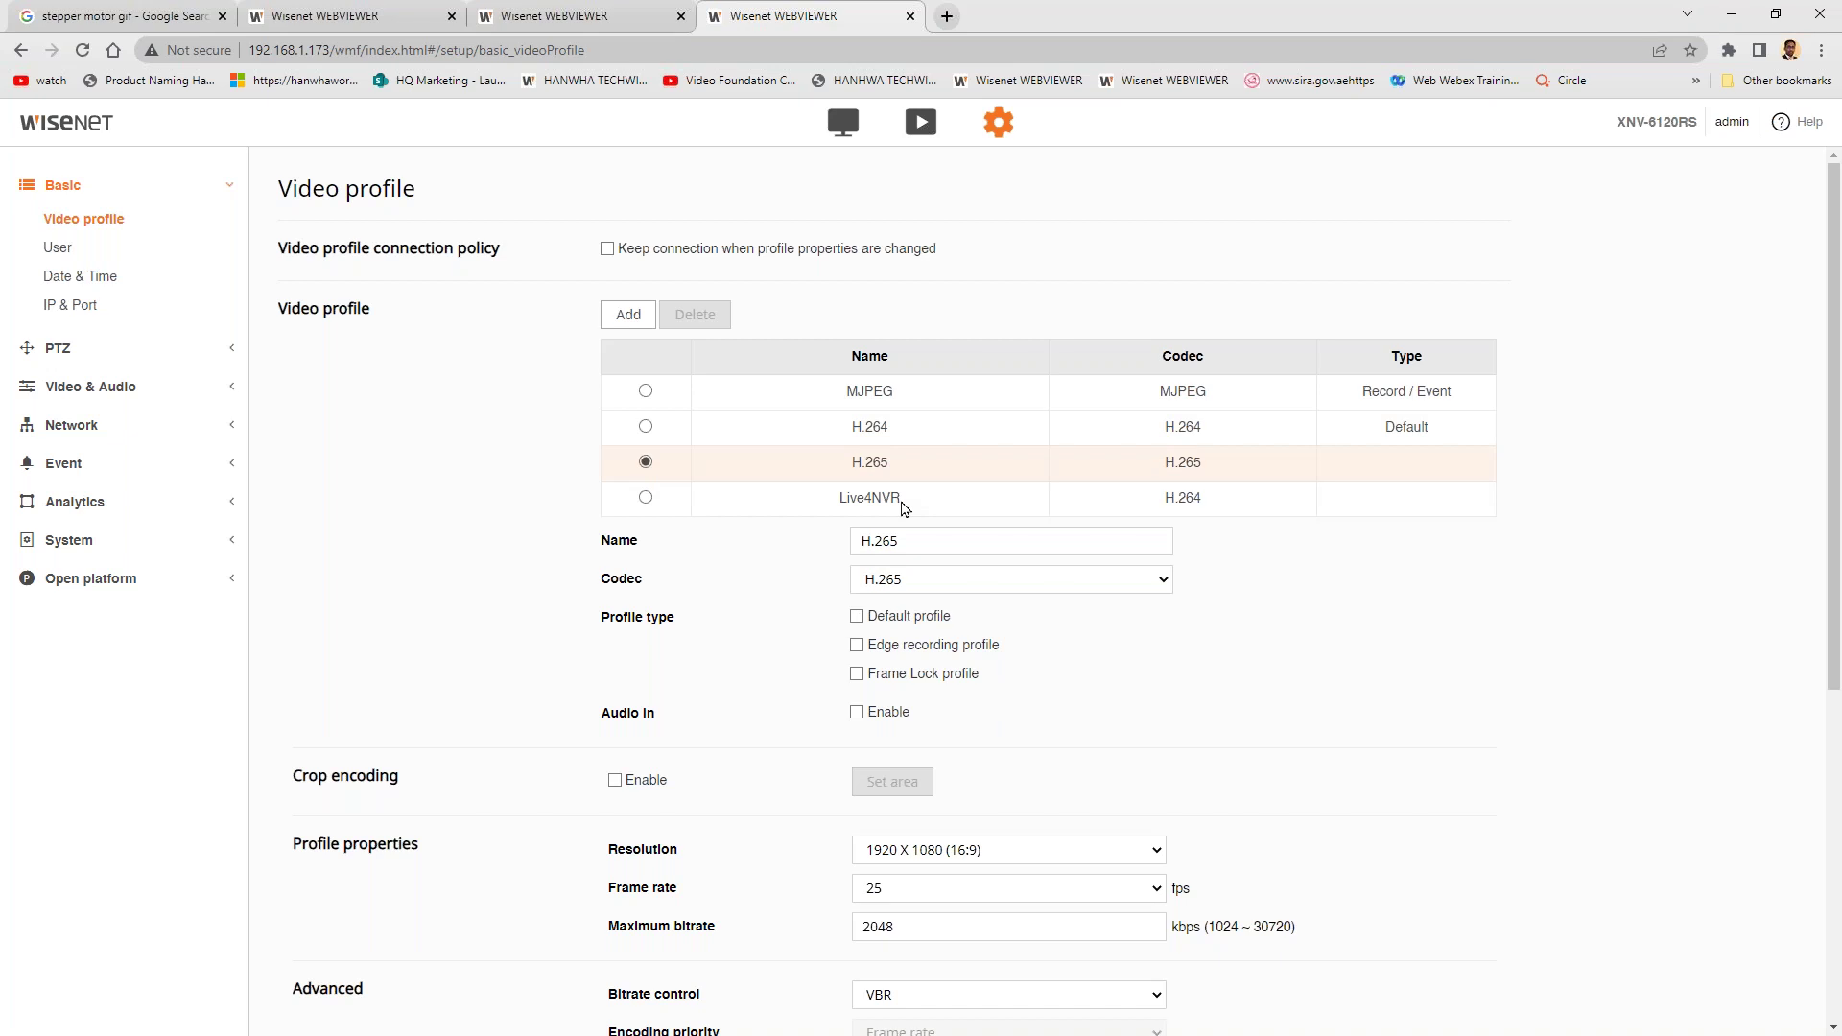
{"action": "scroll", "coordinate": [910, 505], "scroll_direction": "down", "scroll_amount": 2}
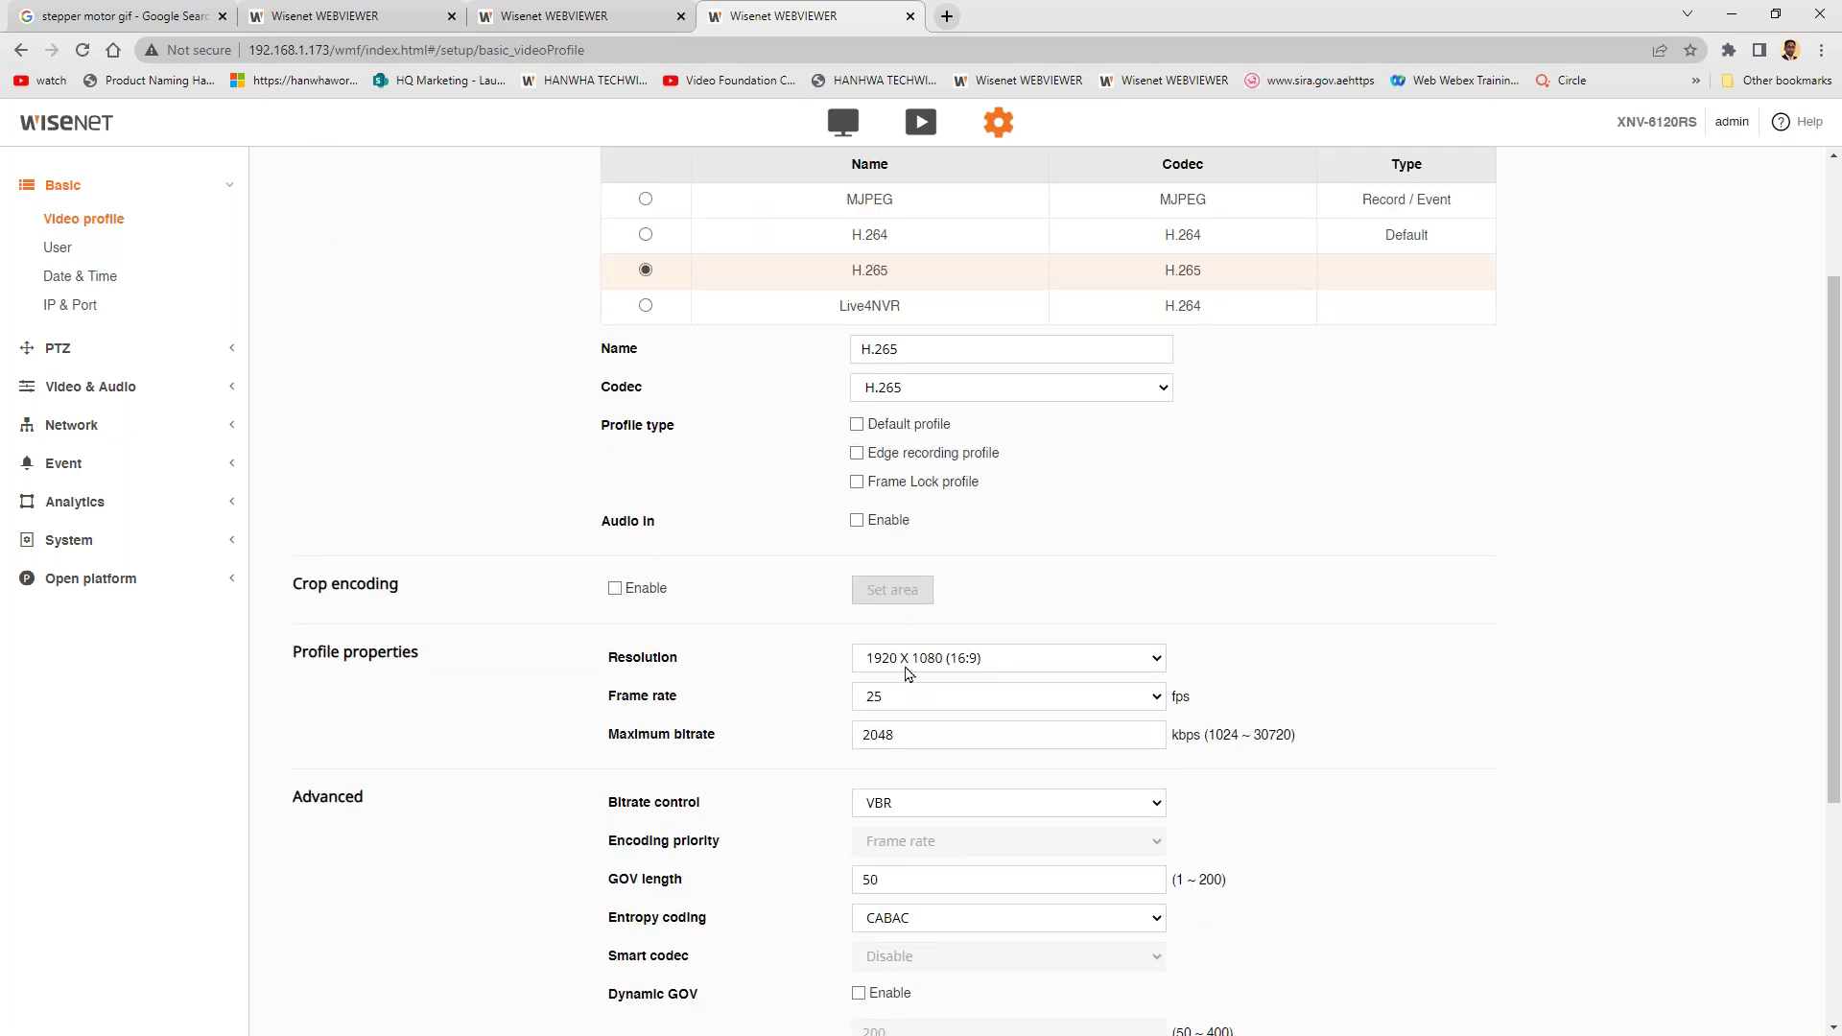
{"action": "left_click", "coordinate": [909, 672]}
{"action": "left_click", "coordinate": [906, 682]}
{"action": "left_click", "coordinate": [903, 699]}
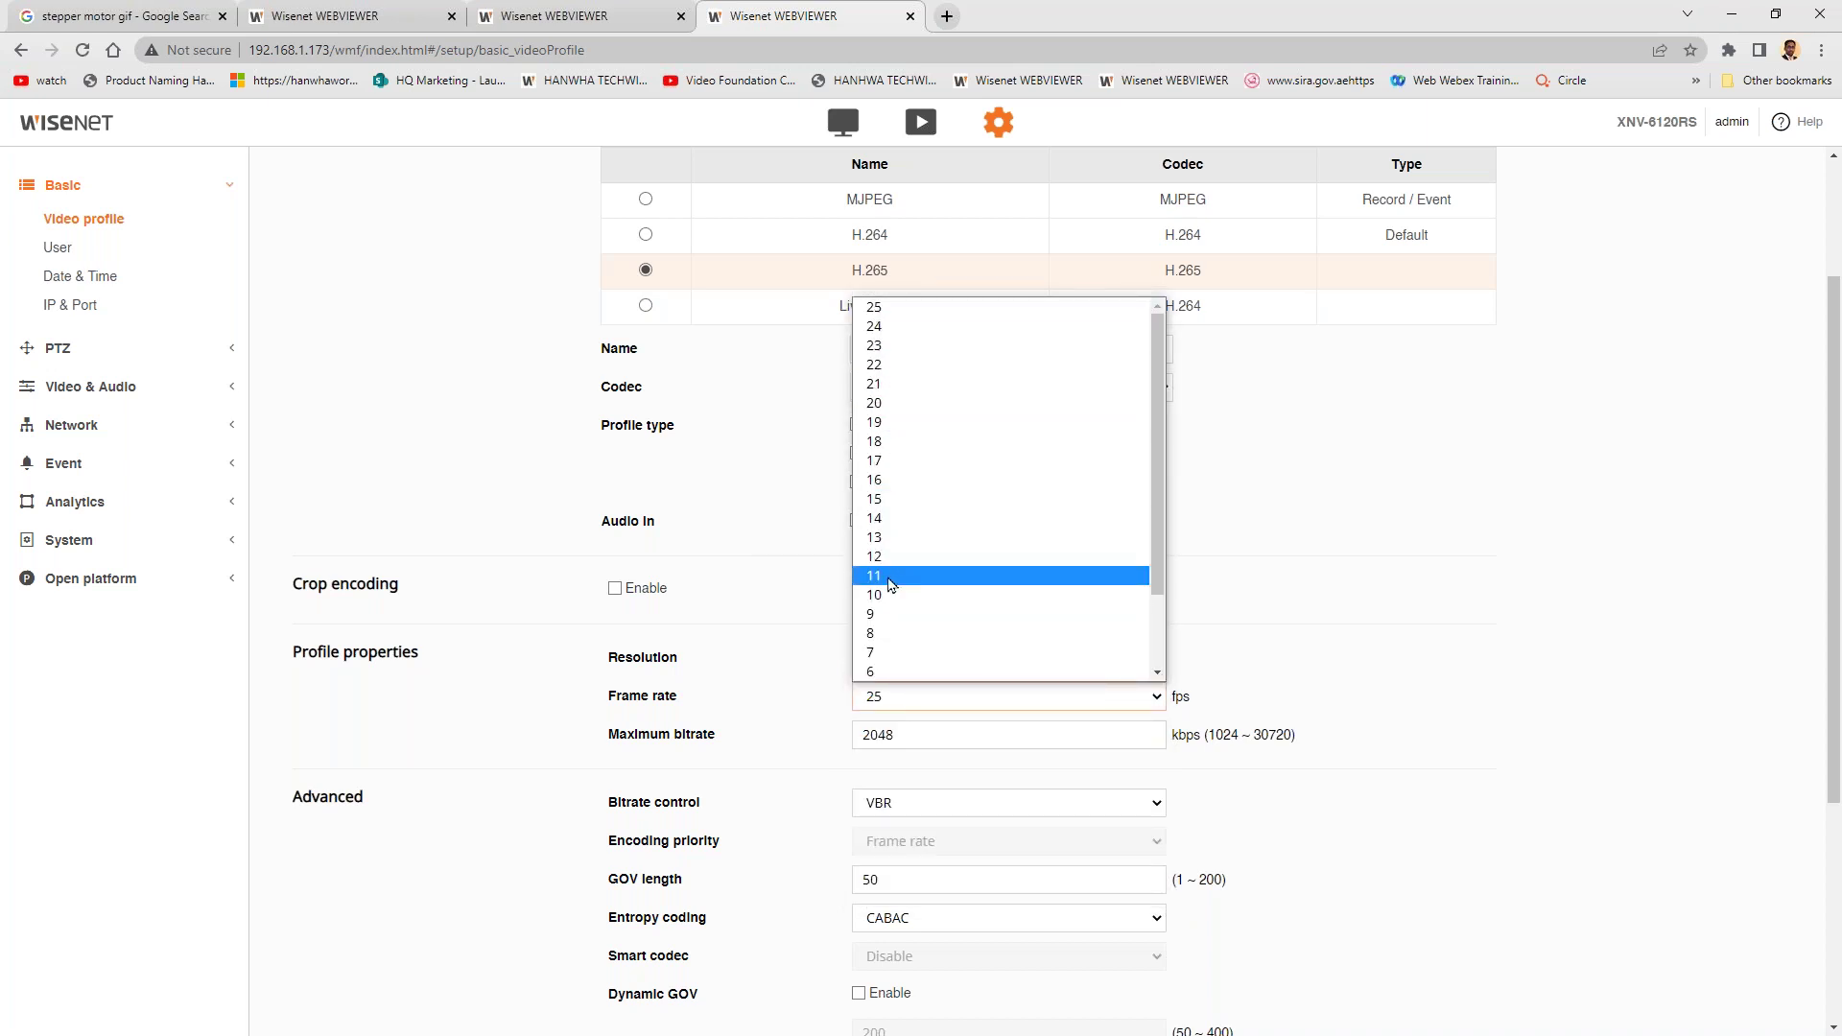
{"action": "left_click", "coordinate": [891, 561]}
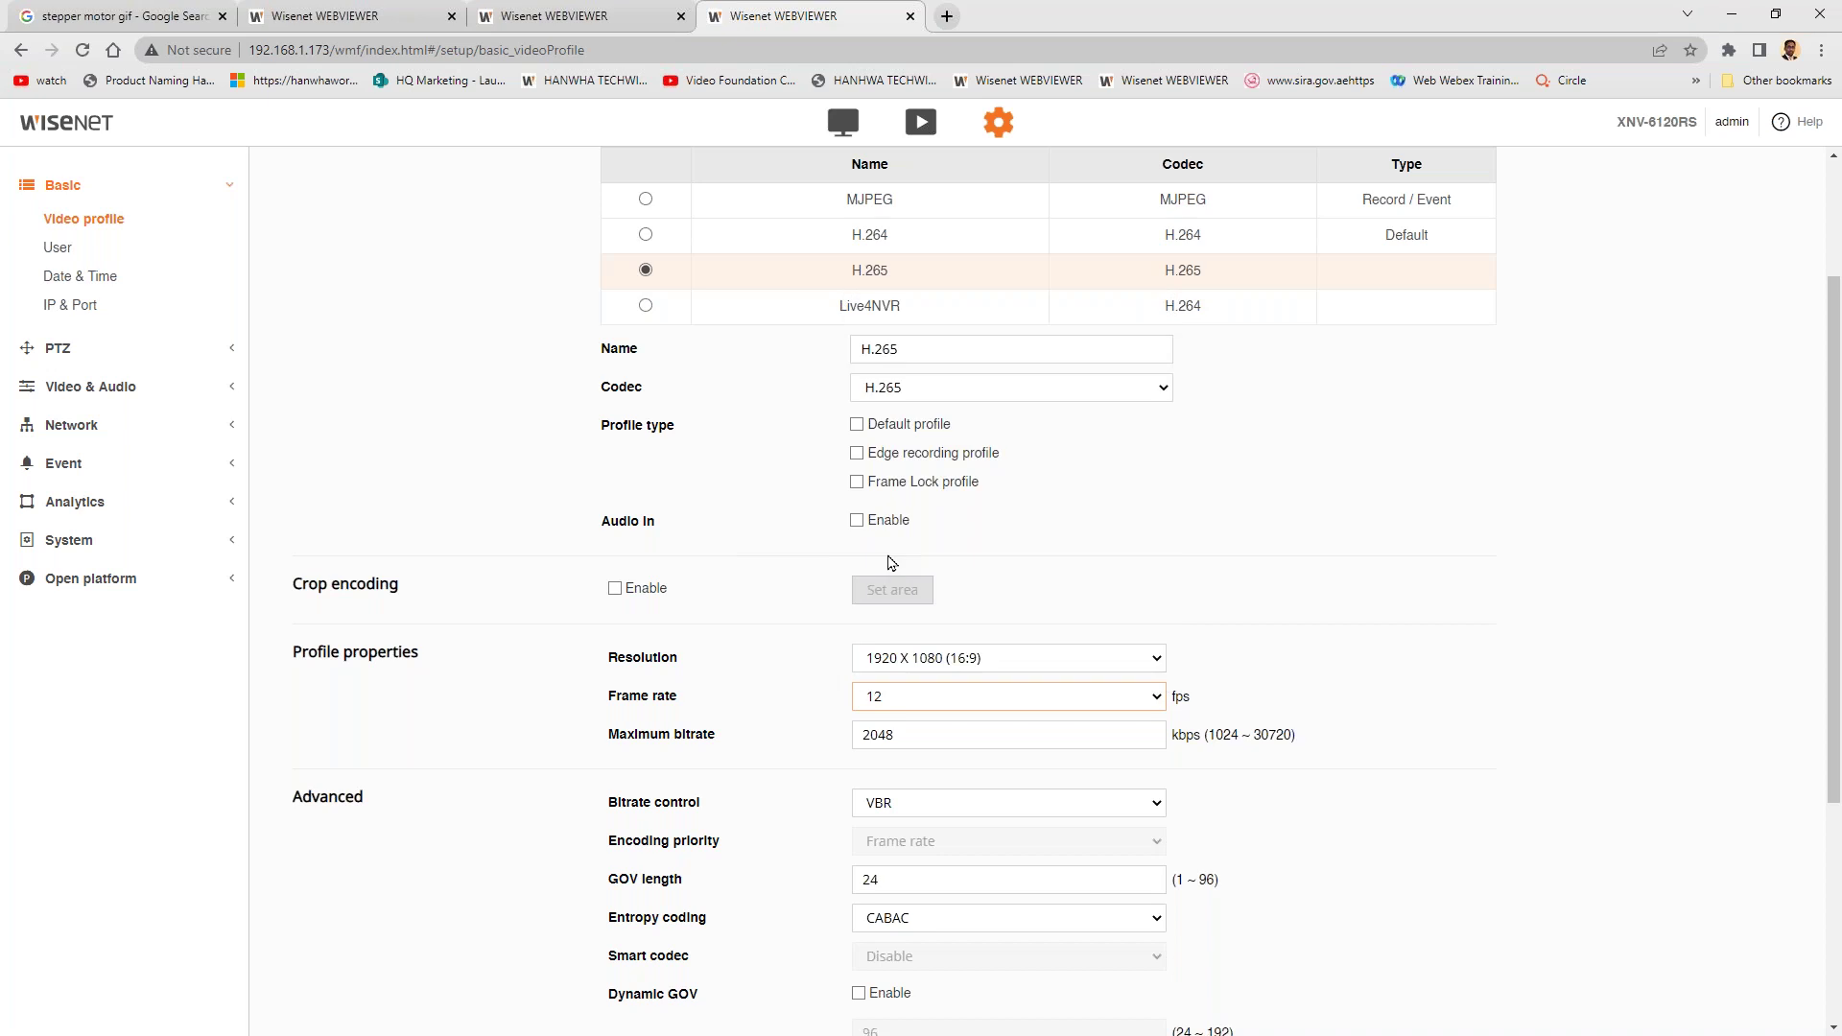
{"action": "scroll", "coordinate": [724, 482], "scroll_direction": "up", "scroll_amount": 2}
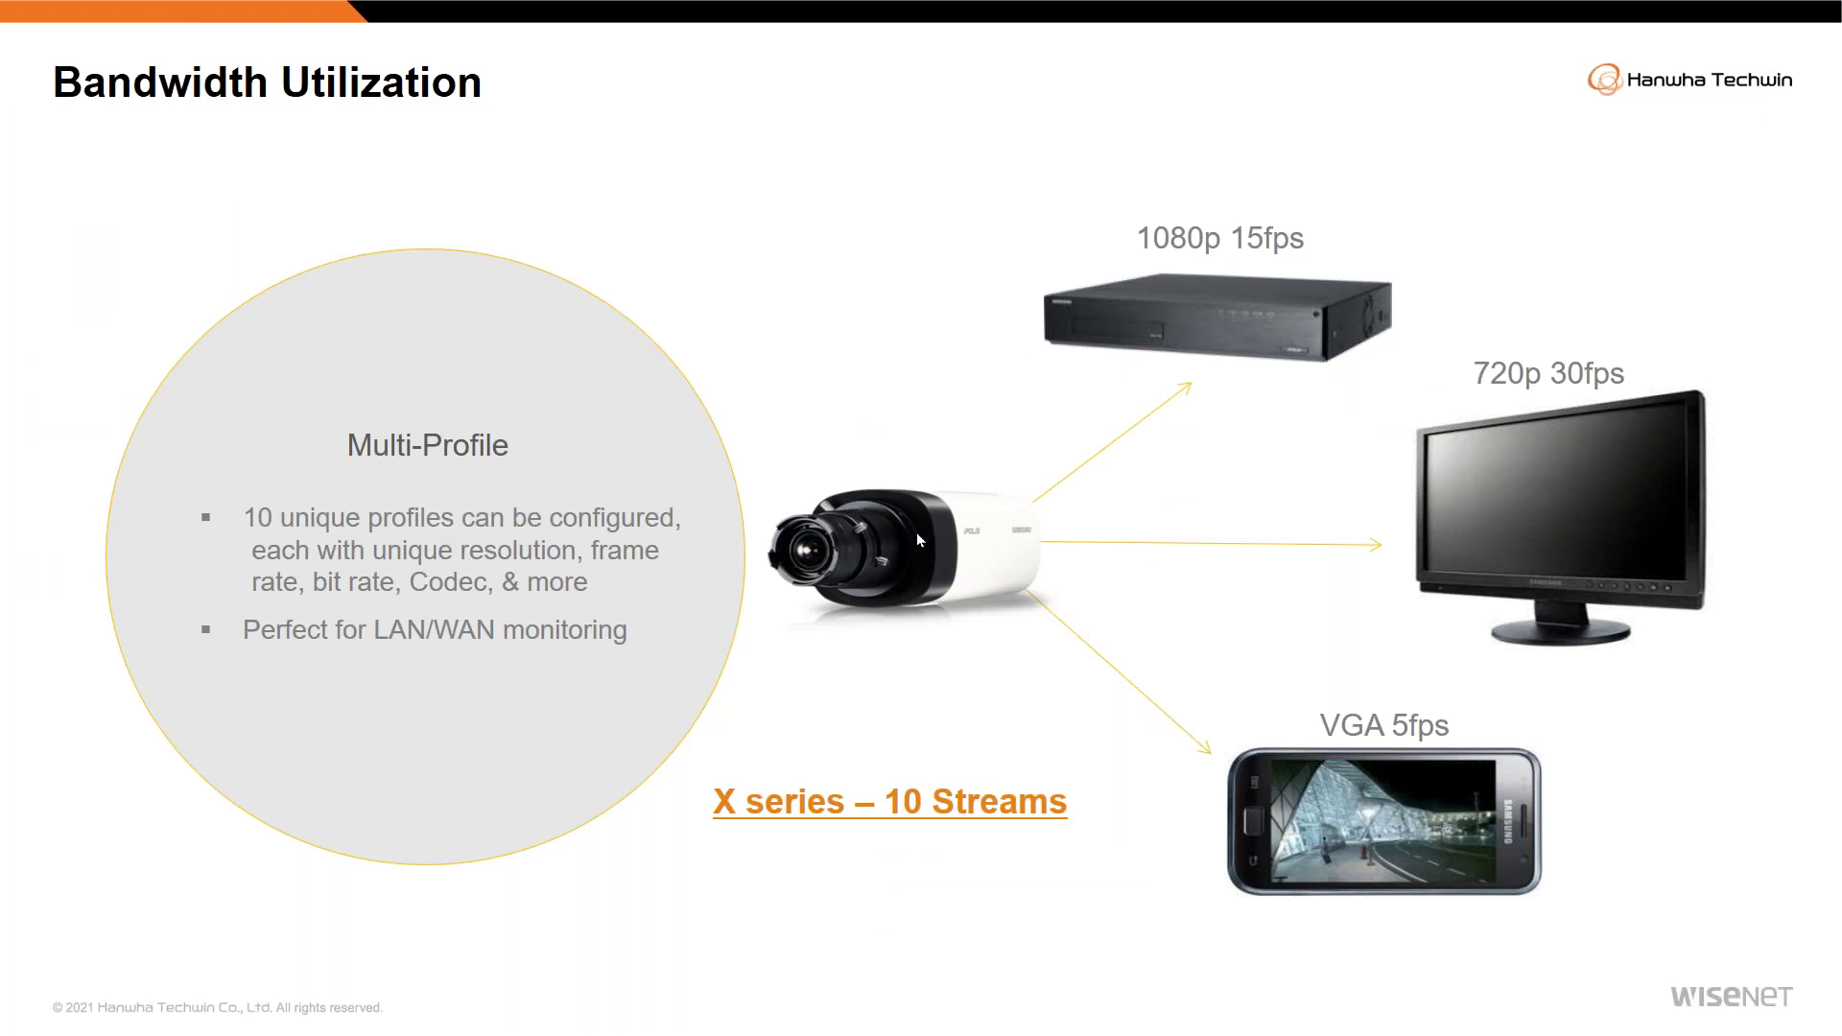
Step: Step the slide build back and forward to show the X Lite, Q and P series stream counts
{"action": "left_click", "coordinate": [956, 506]}
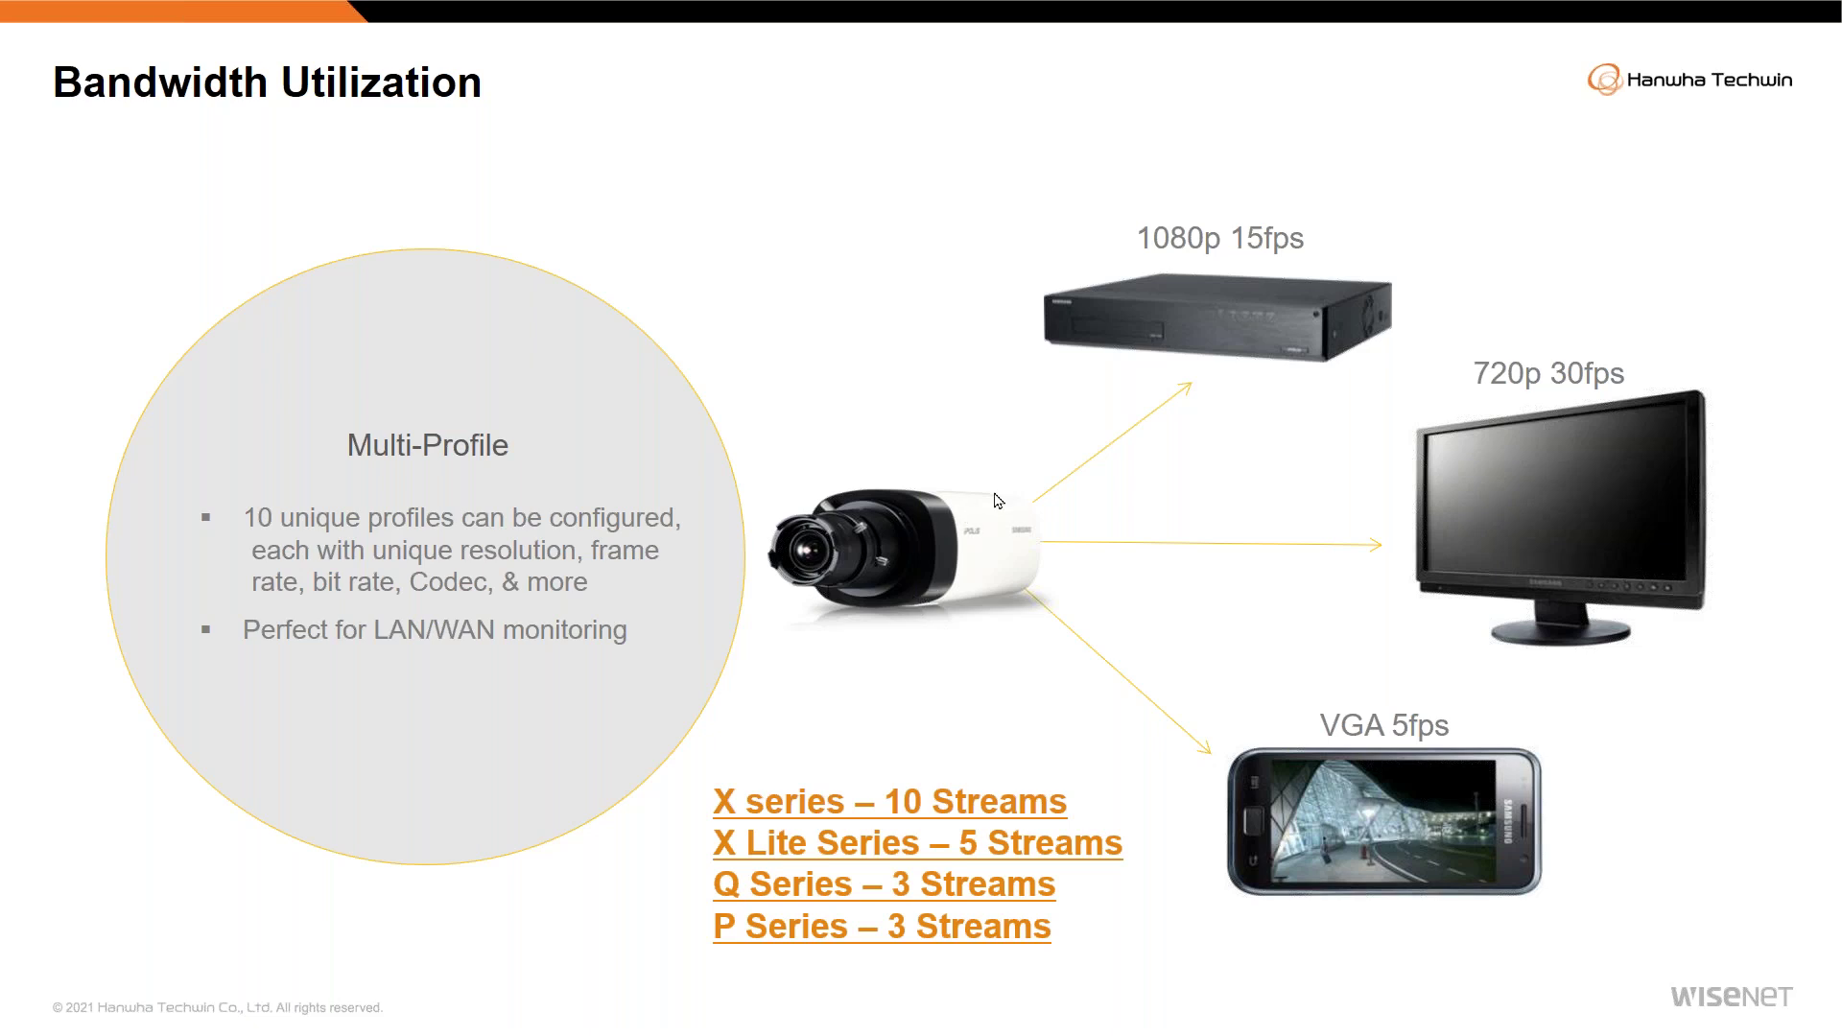
{"action": "key", "text": "Left"}
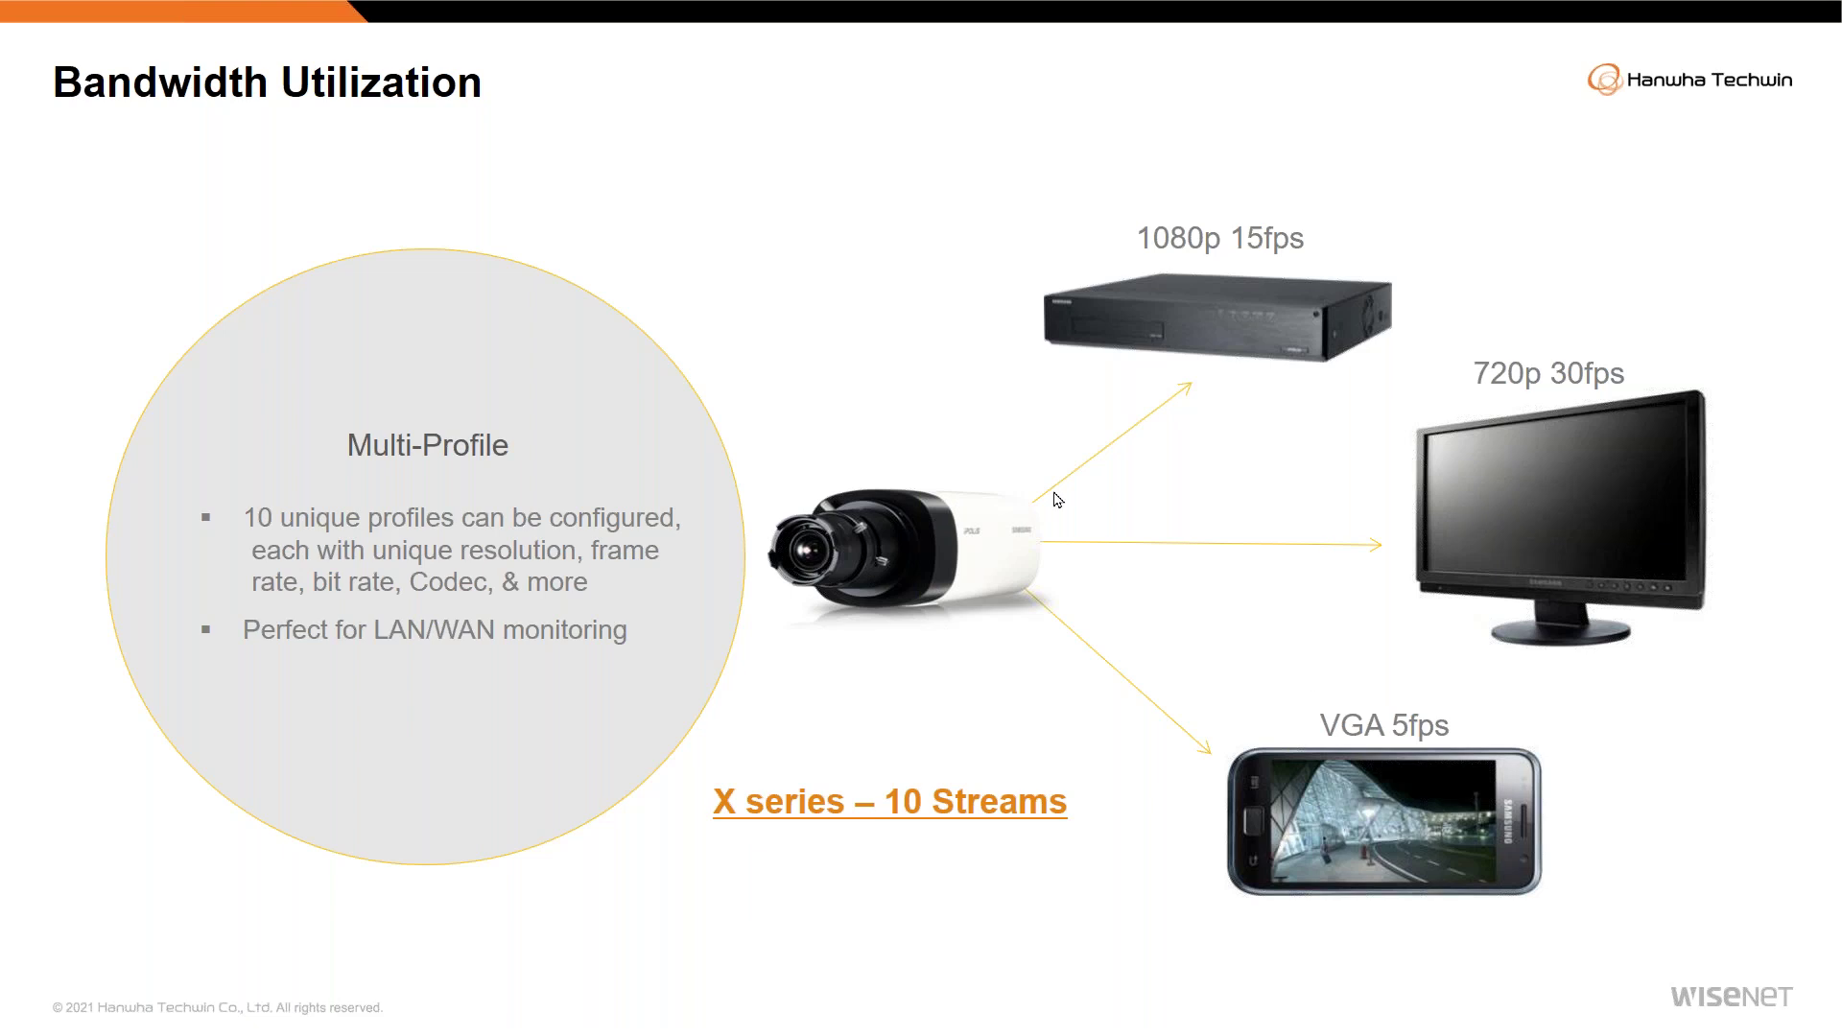
{"action": "key", "text": "Right"}
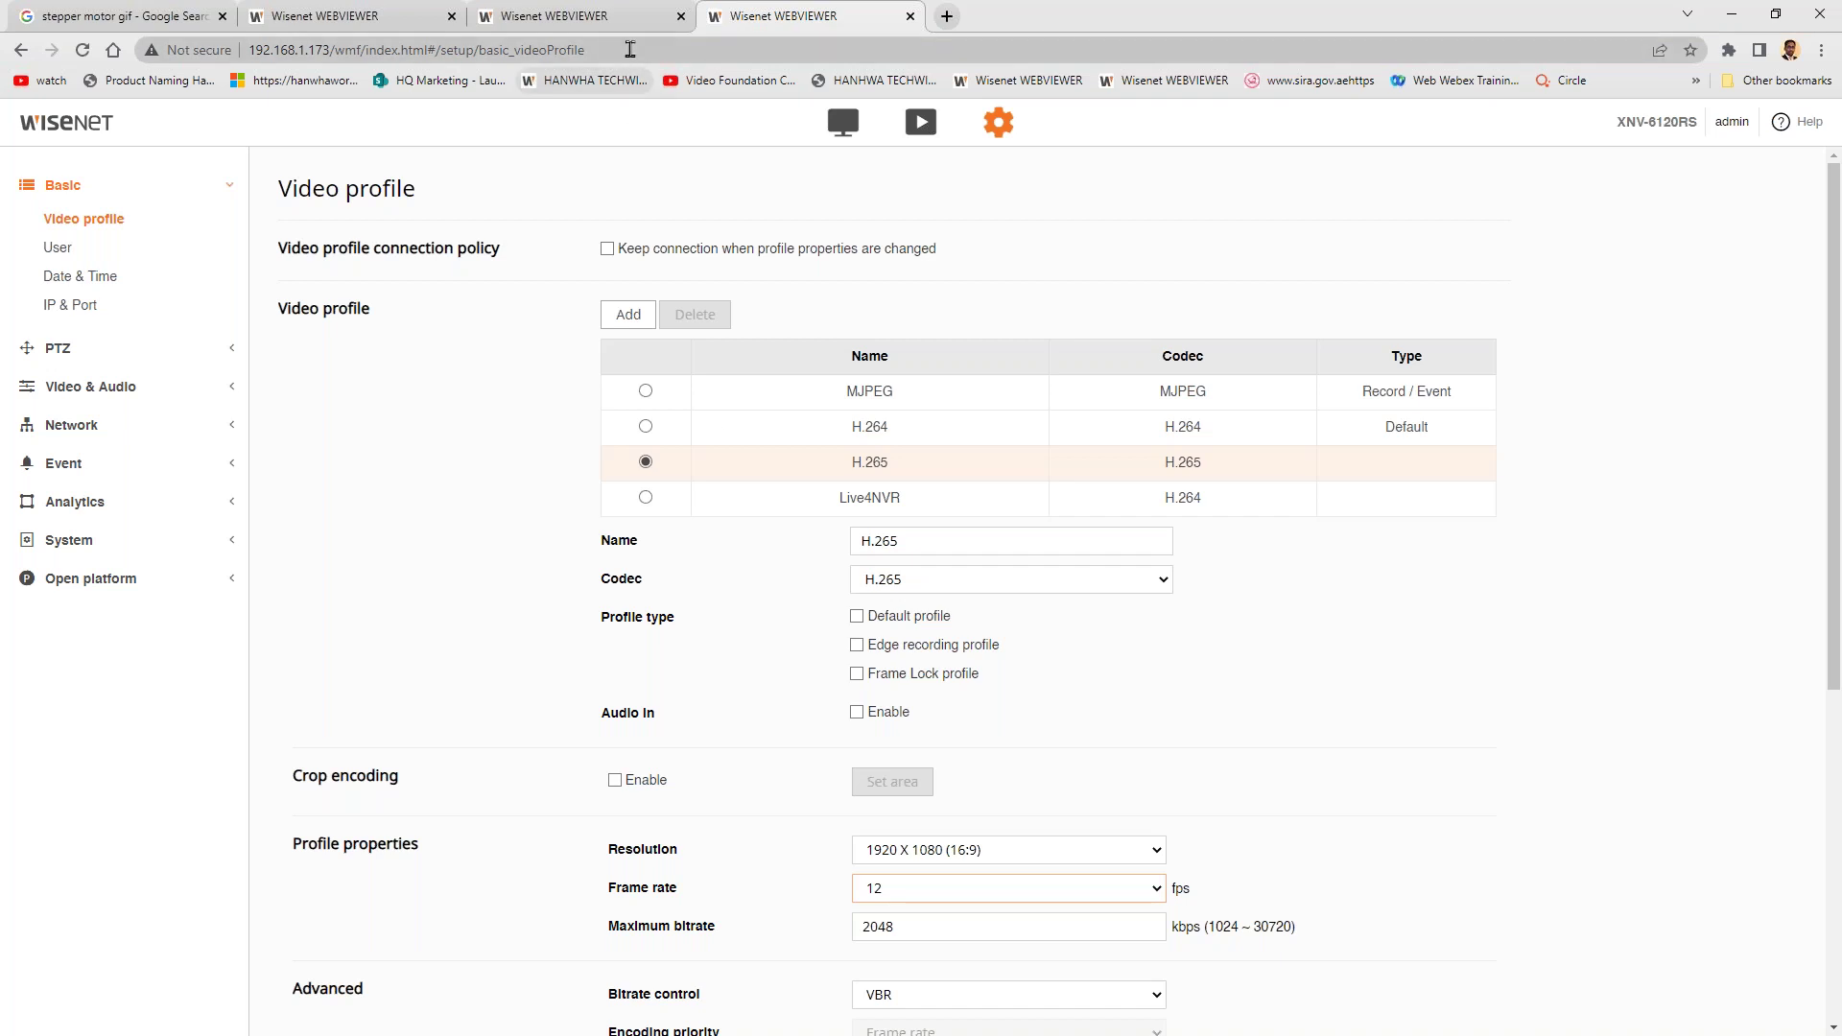
Step: Open the XNV-8080RS camera's web viewer at 192.168.1.175 from the Device Manager list
{"action": "key", "text": "alt+Tab"}
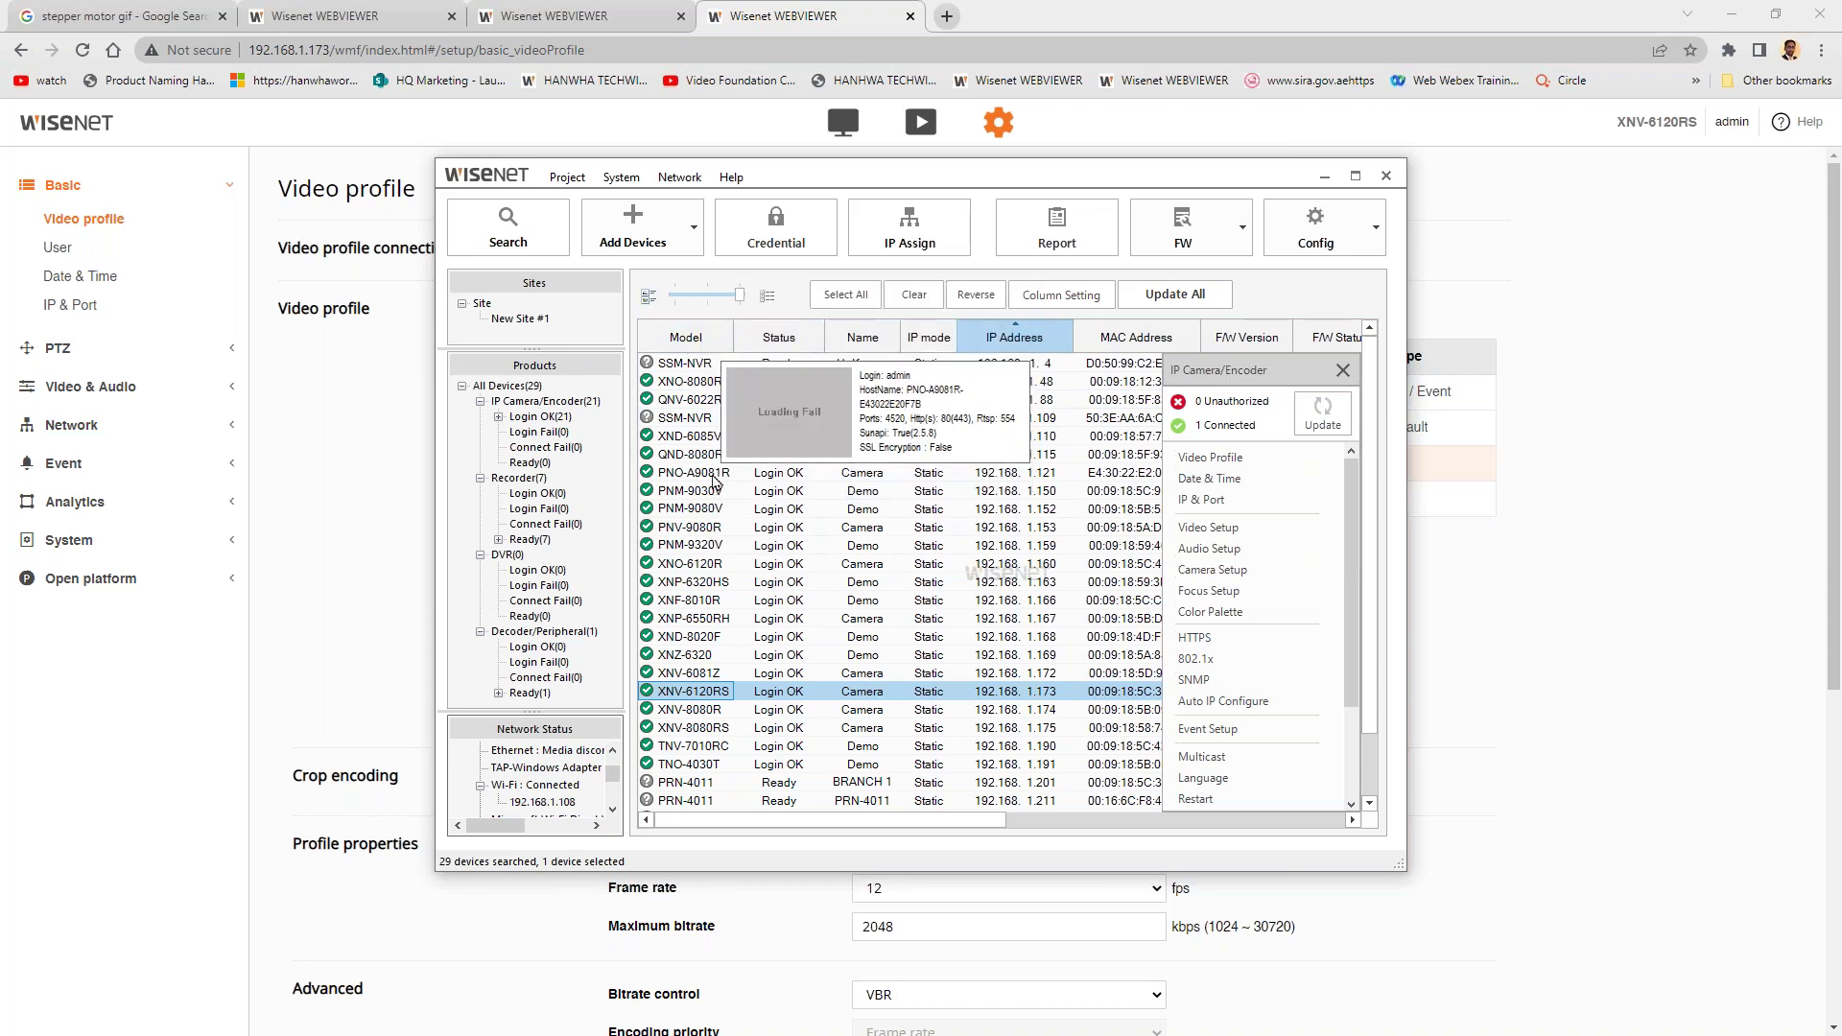
{"action": "left_click", "coordinate": [715, 476]}
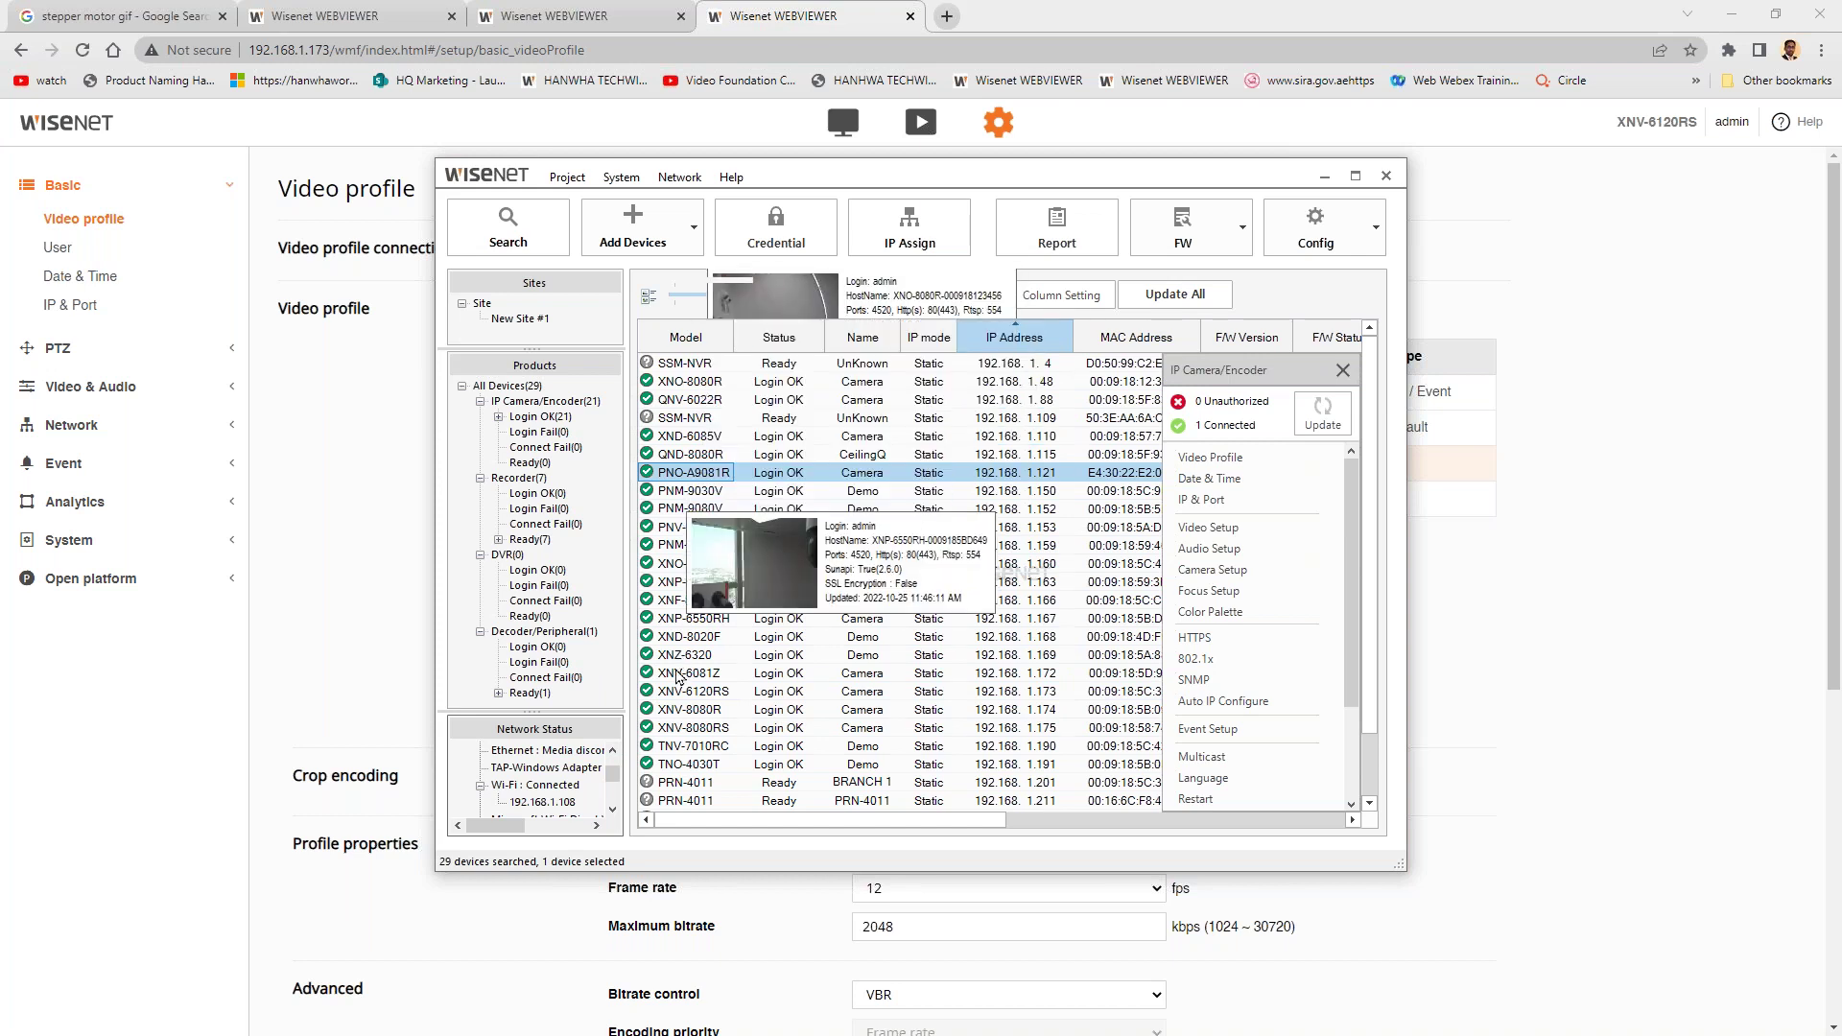
{"action": "double_click", "coordinate": [705, 736]}
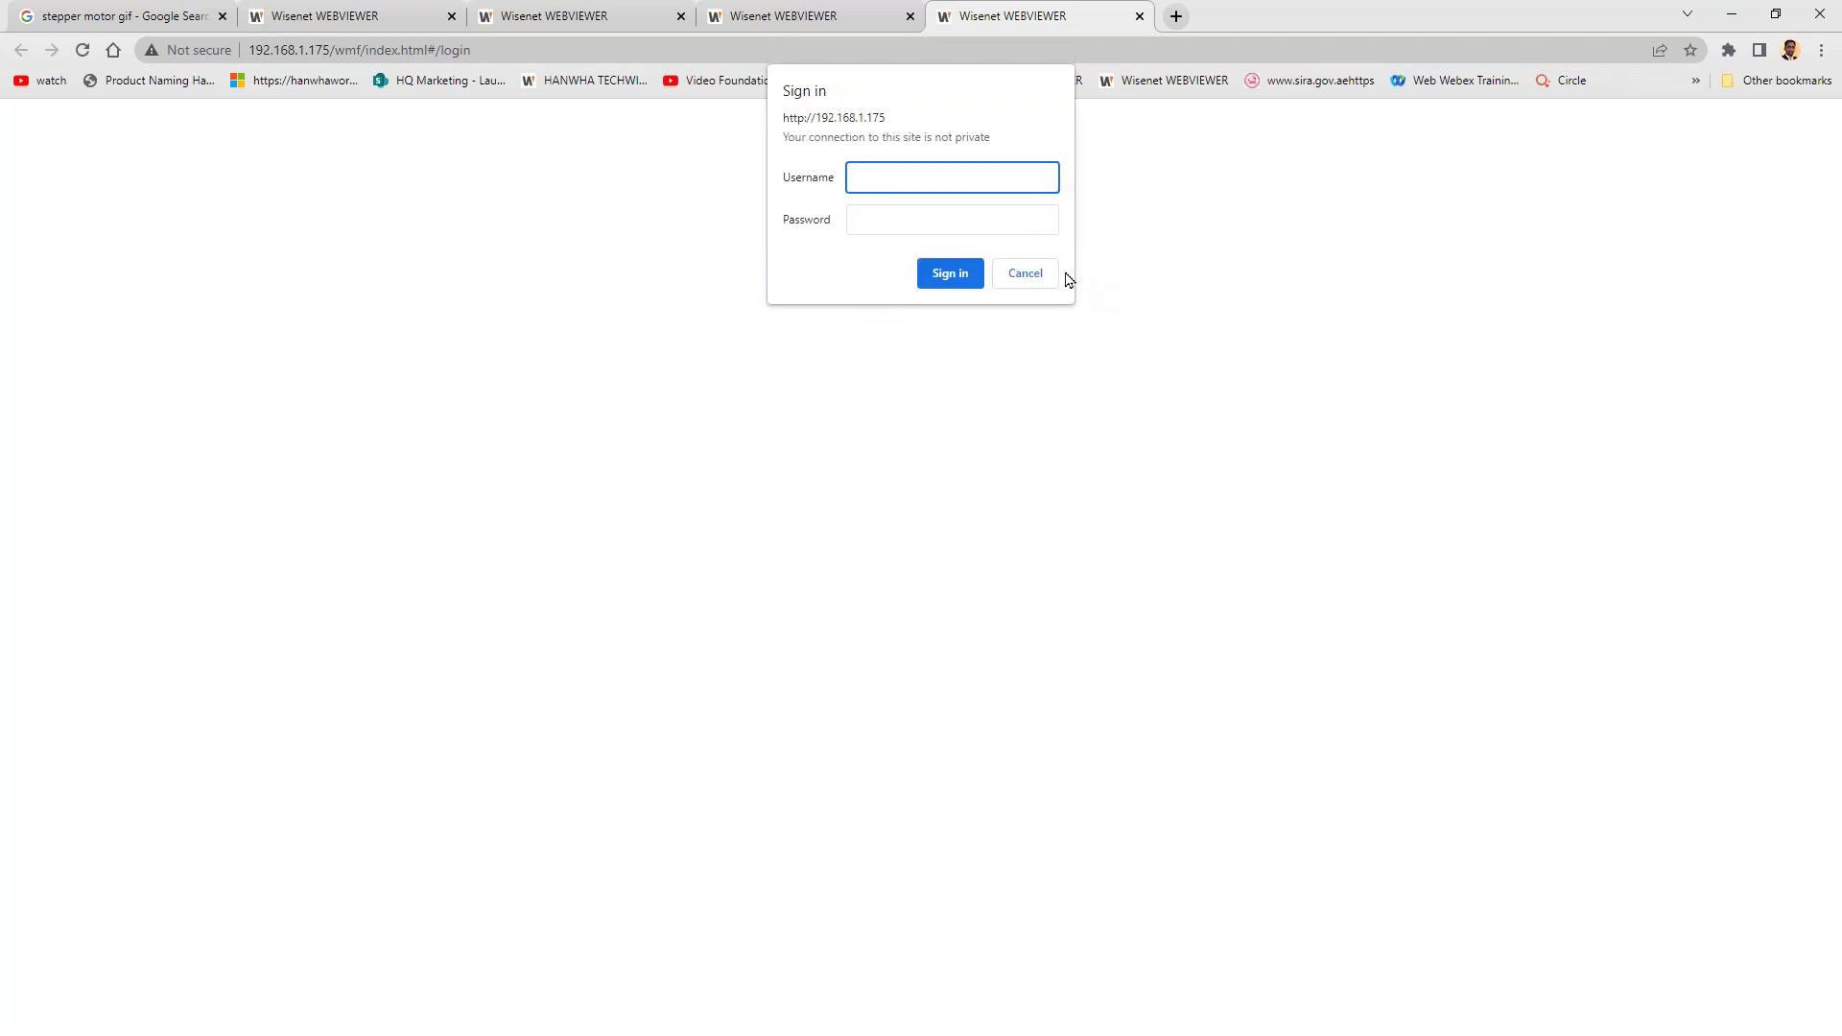
Step: Sign in to the XNV-8080RS camera with its username and password, then go to setup
{"action": "type", "text": "admin"}
{"action": "key", "text": "Tab"}
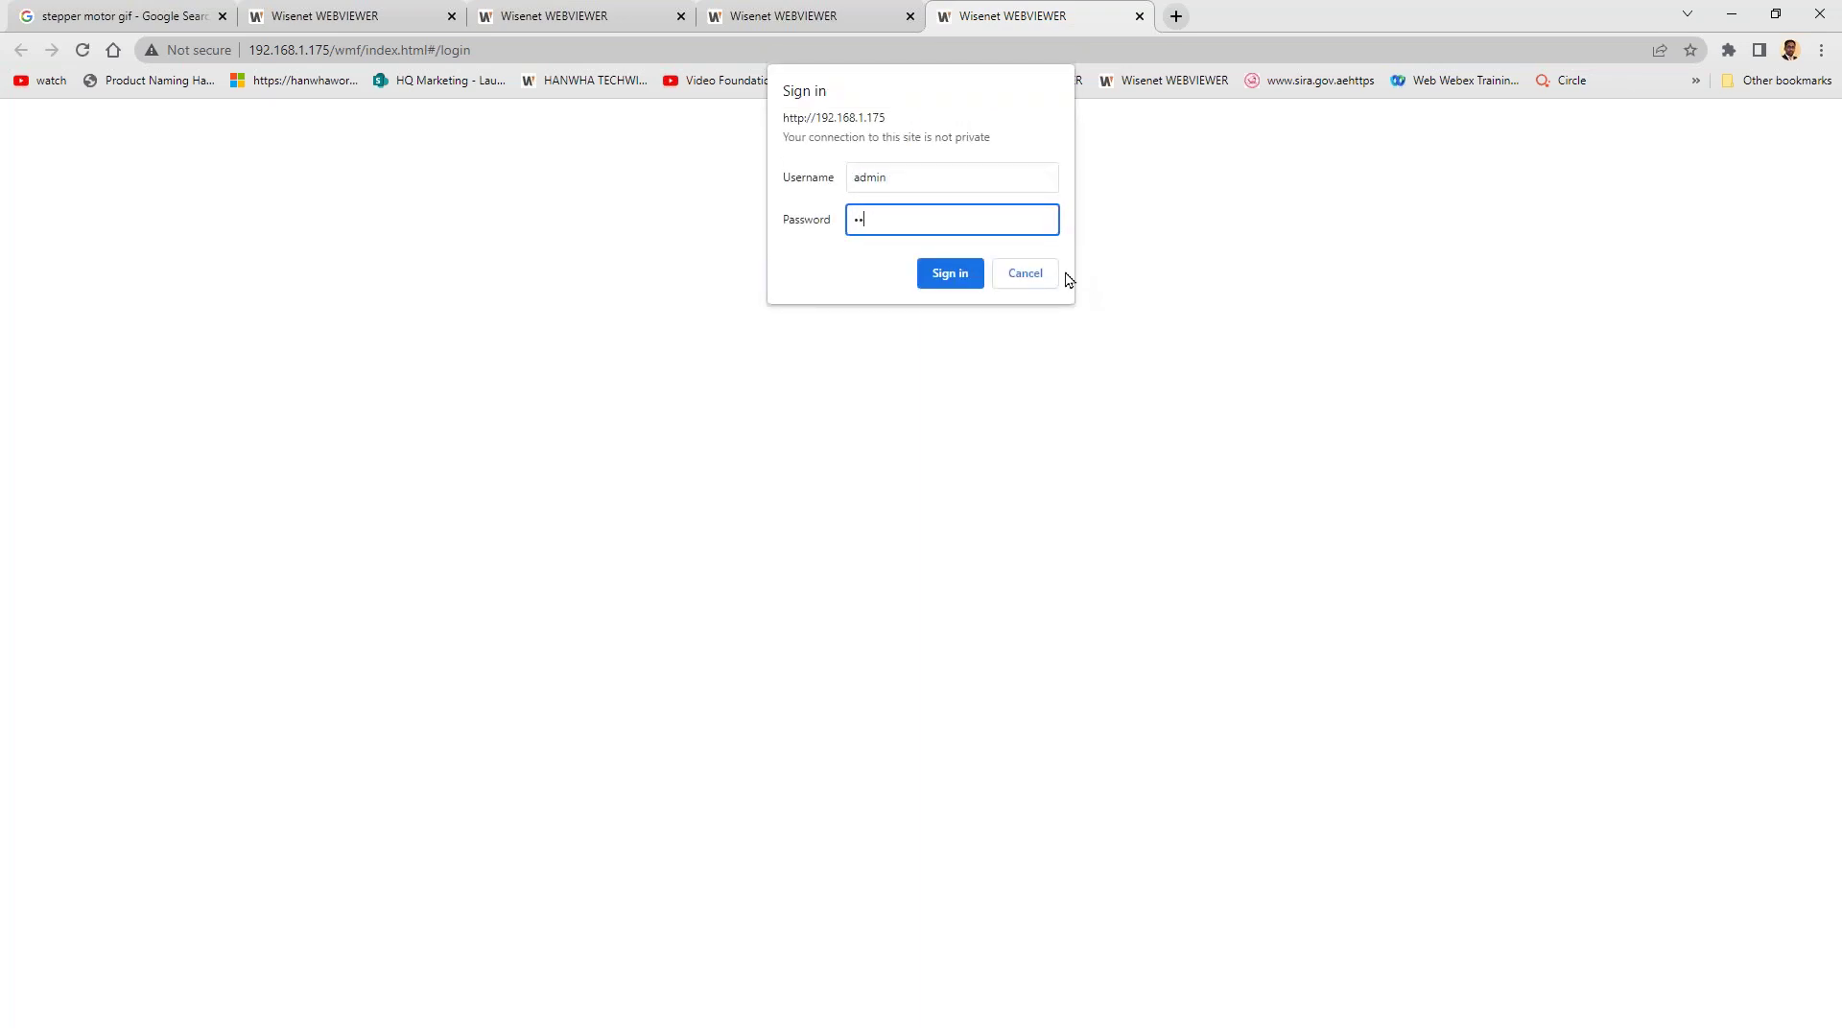
{"action": "key", "text": "Return"}
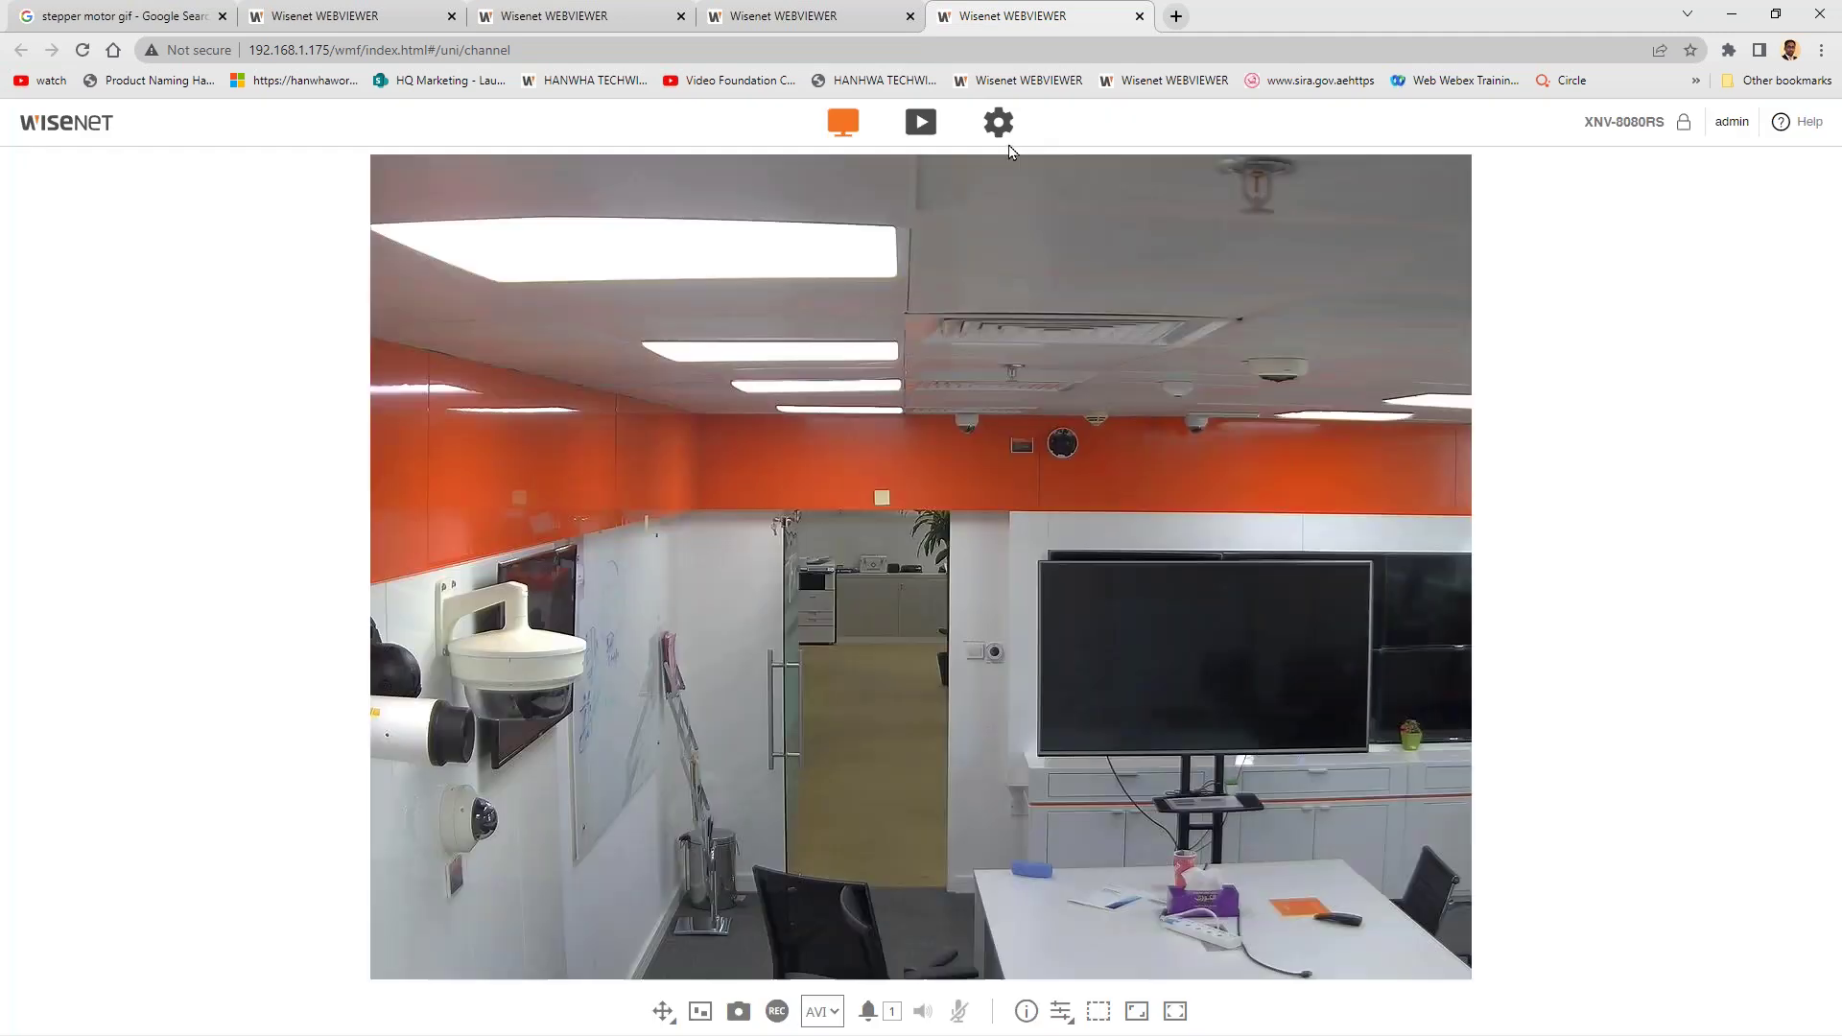
{"action": "left_click", "coordinate": [999, 125]}
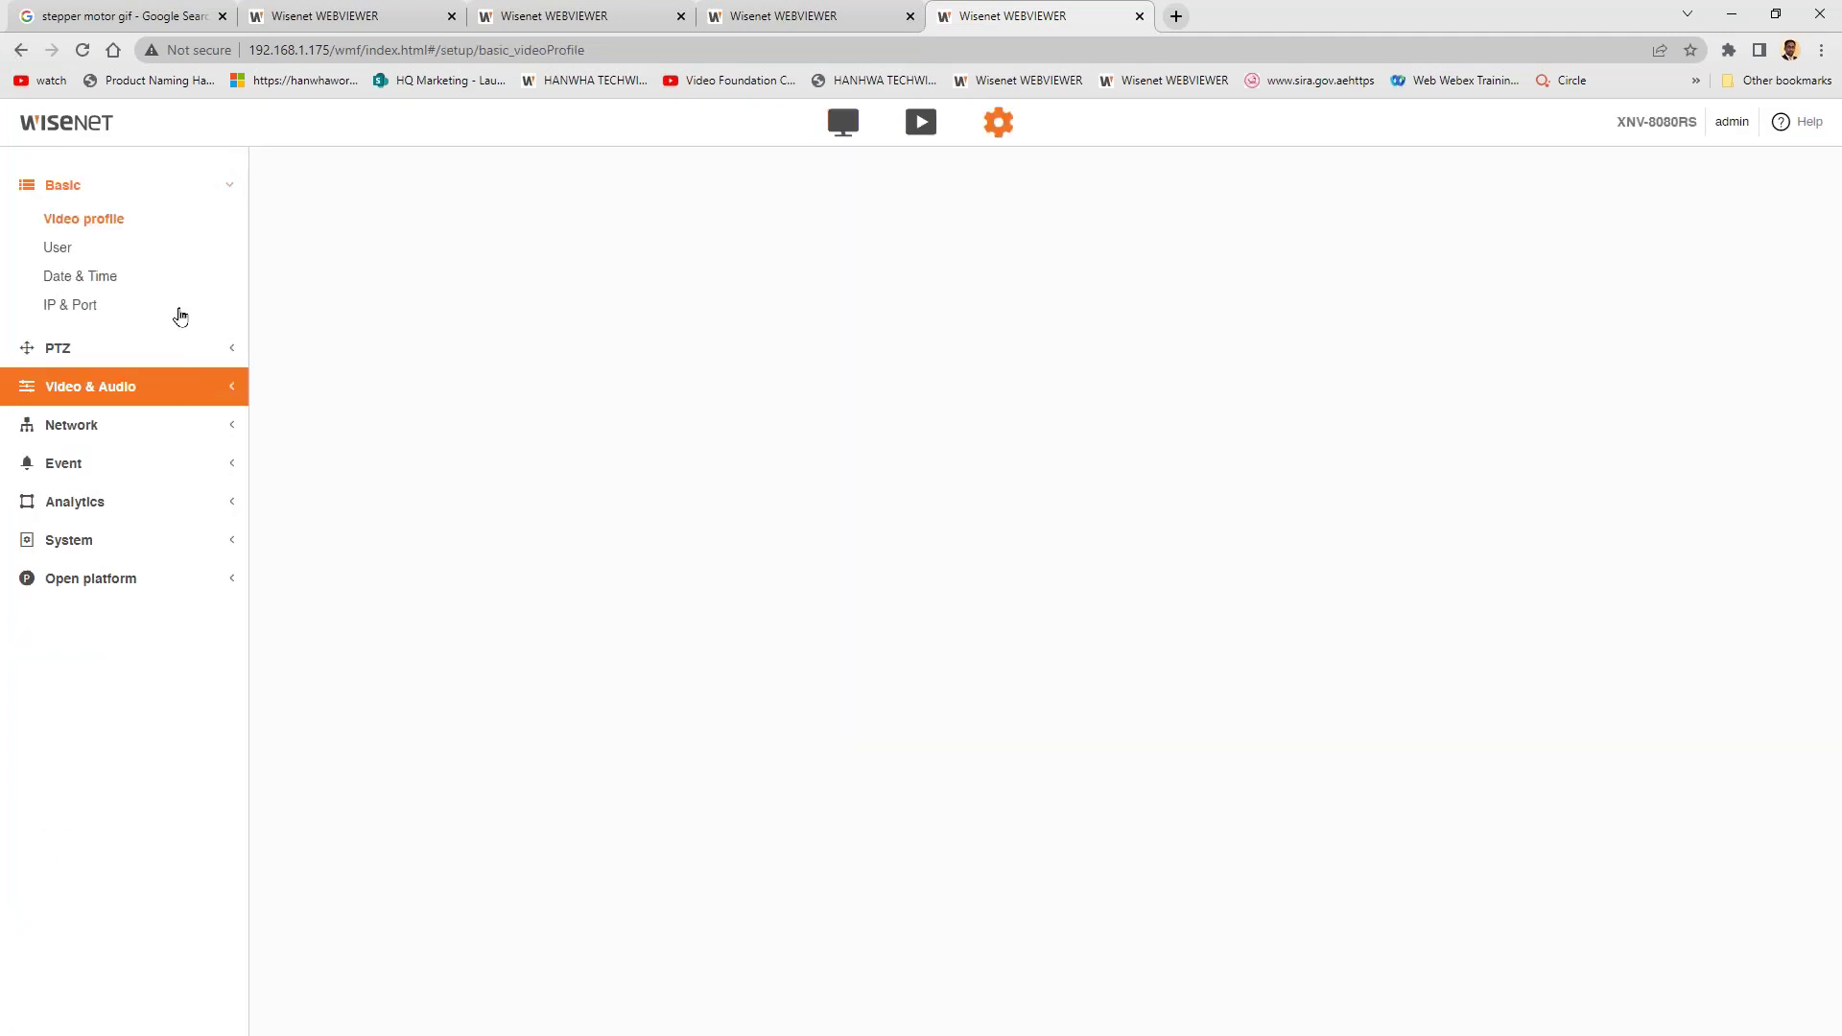
Step: Lower the XNV-8080RS H.265 profile's resolution from 1920 X 1080 to 1280 X 720 (16:9)
{"action": "scroll", "coordinate": [816, 413], "scroll_direction": "down", "scroll_amount": 1}
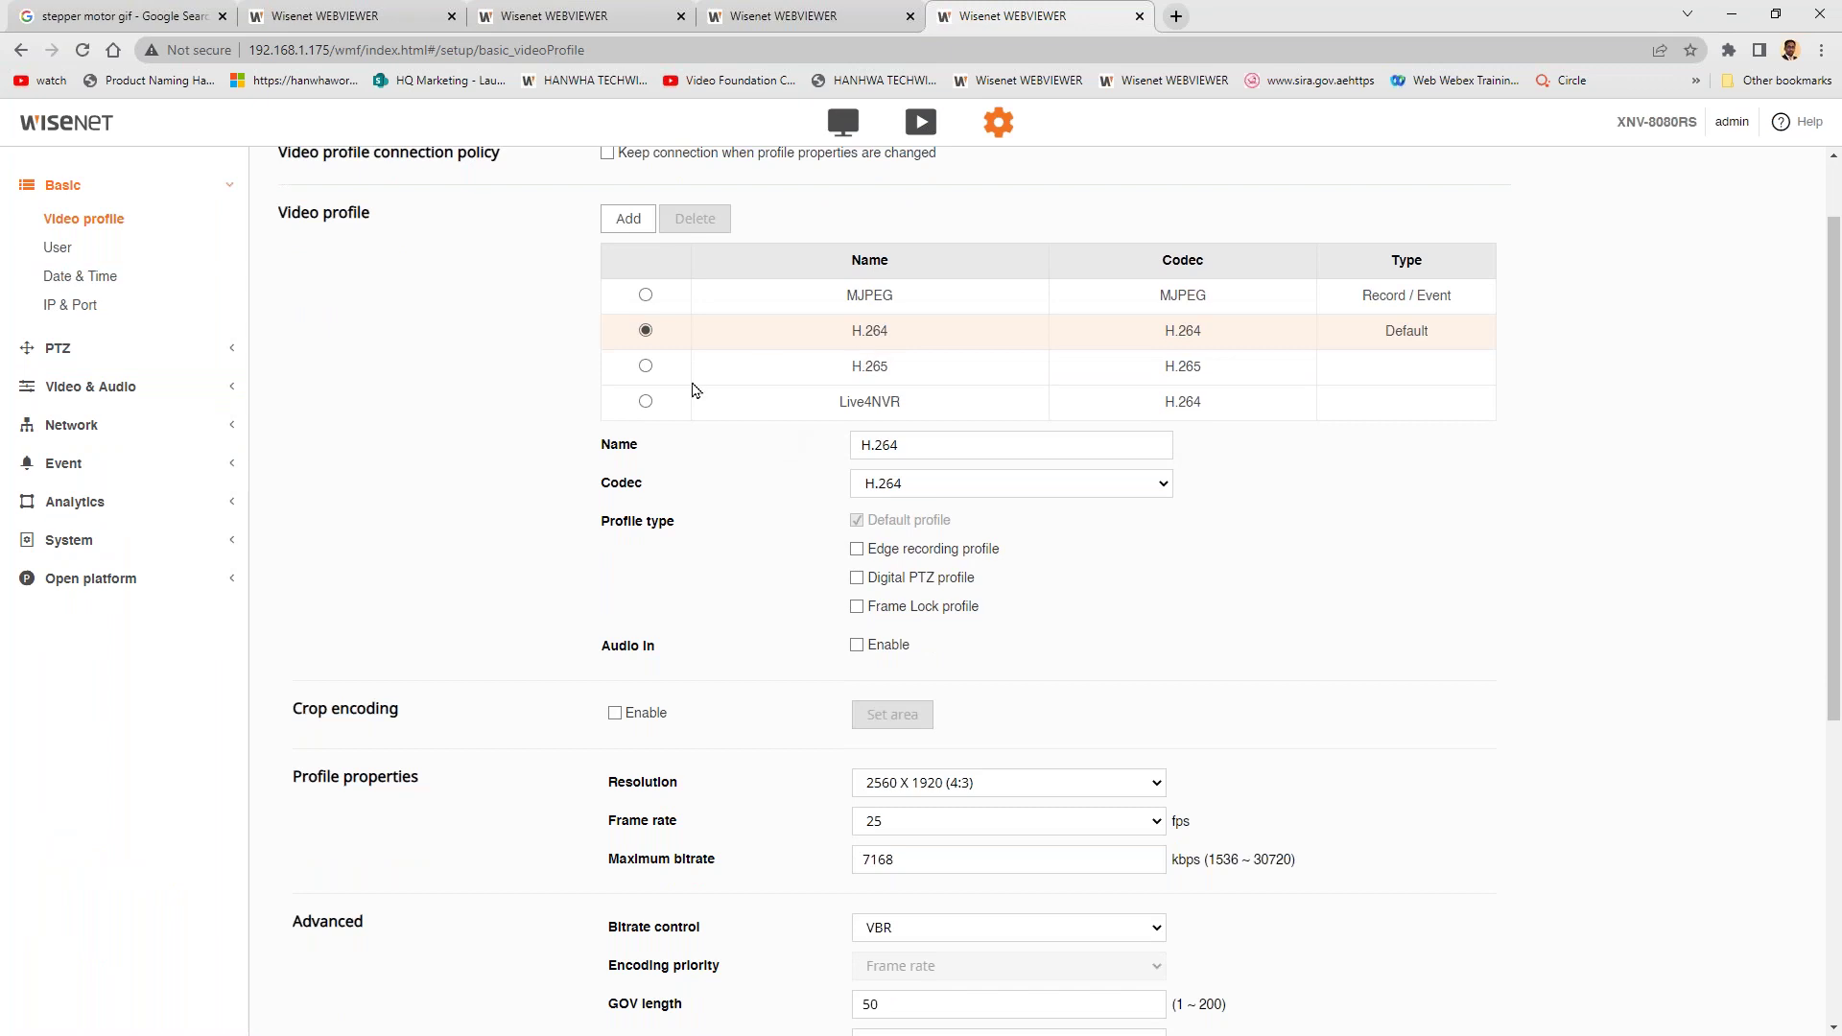
{"action": "left_click", "coordinate": [646, 368]}
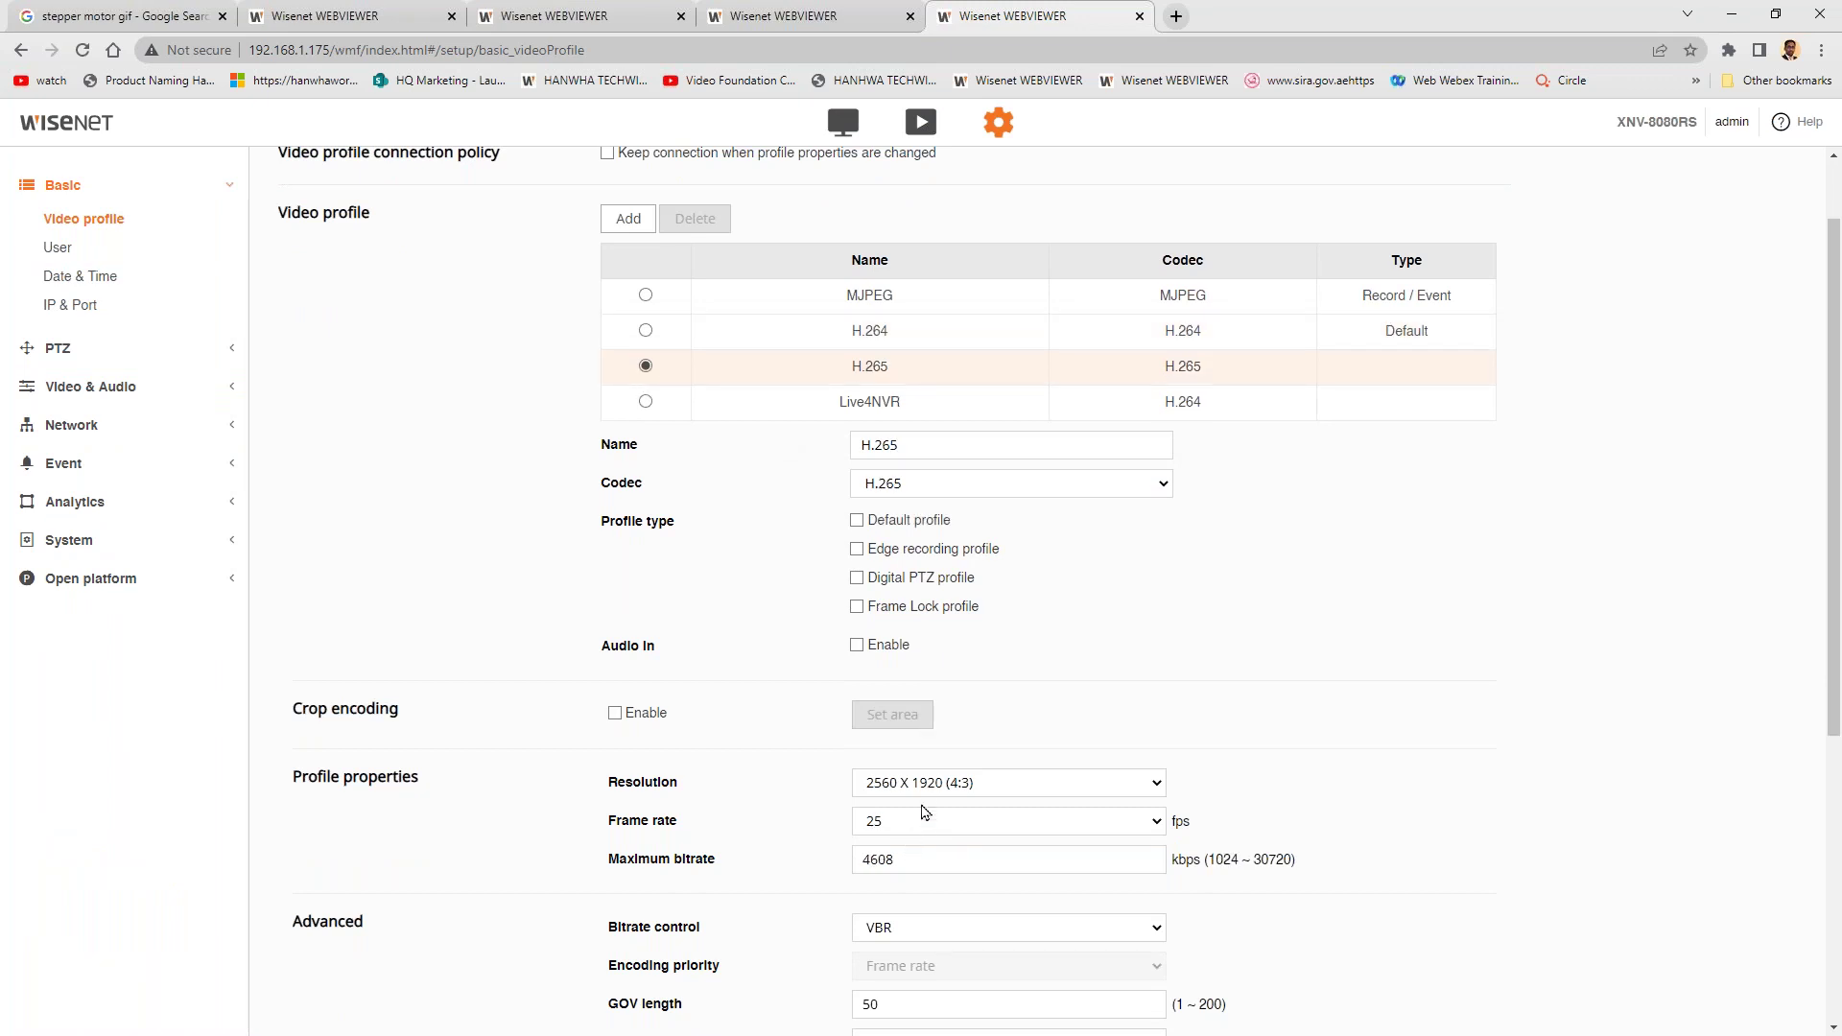
{"action": "scroll", "coordinate": [902, 827], "scroll_direction": "down", "scroll_amount": 2}
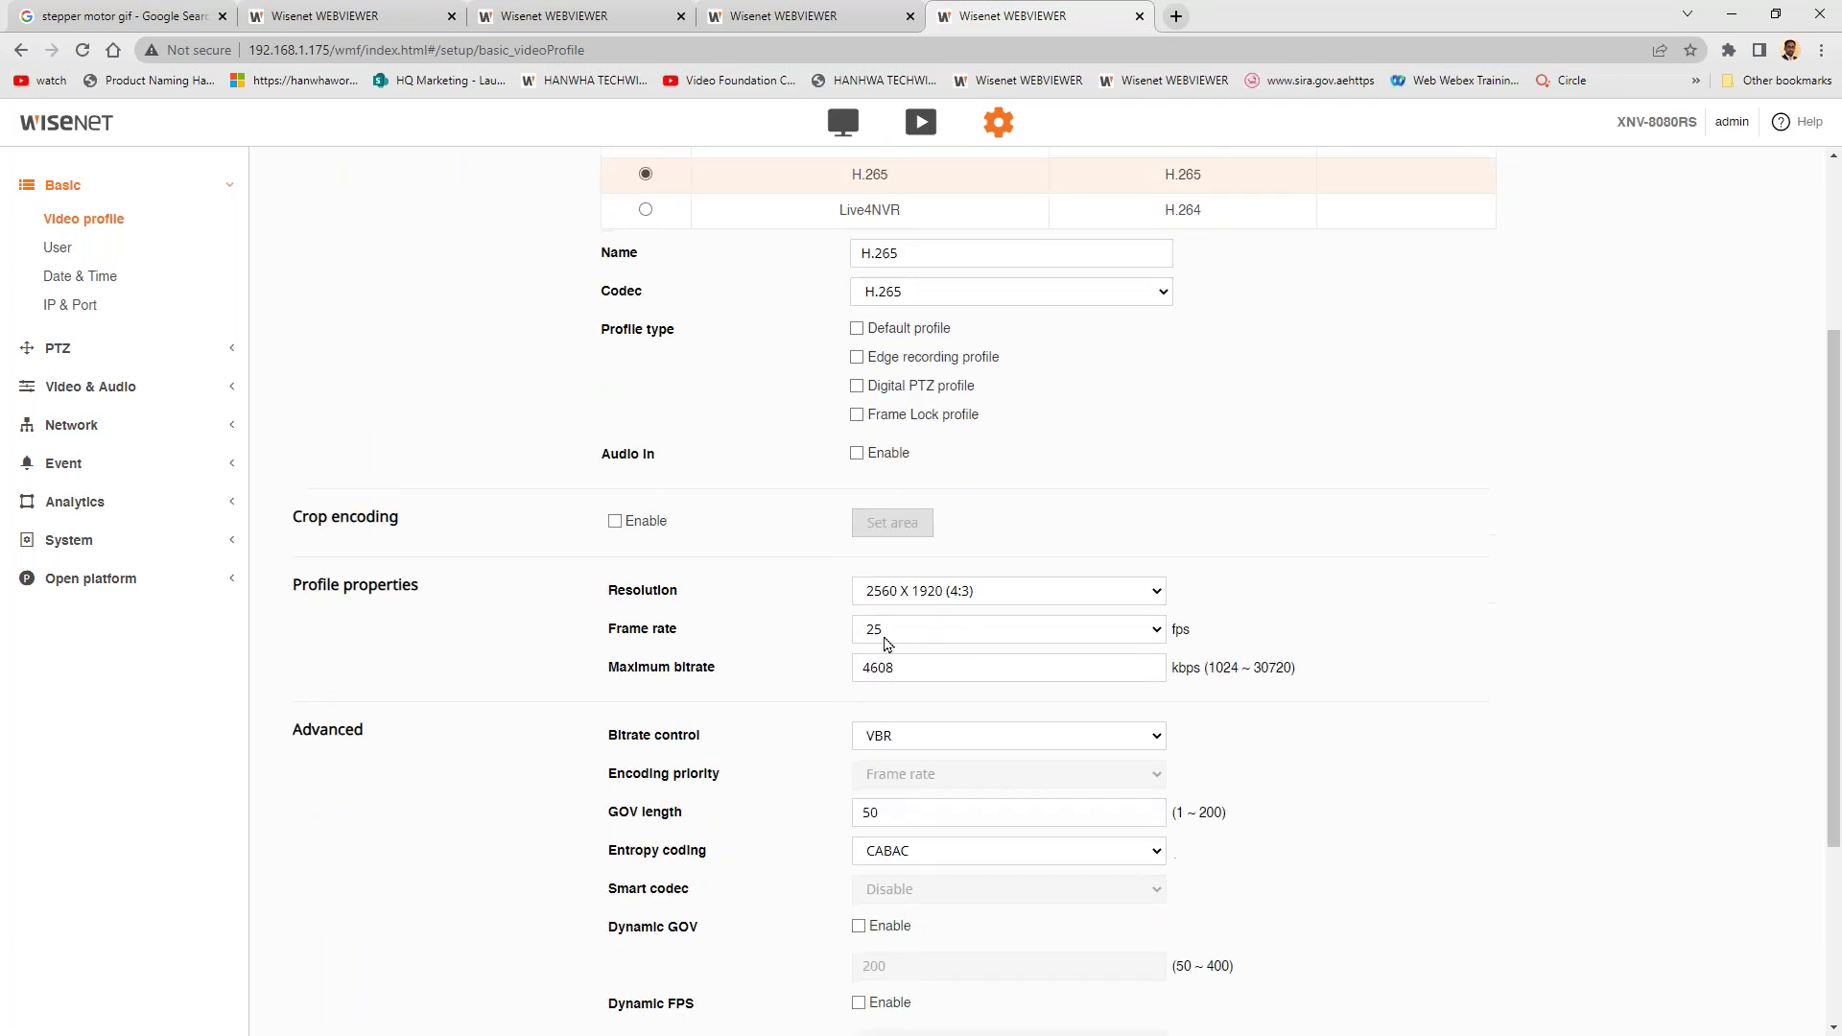
{"action": "scroll", "coordinate": [781, 540], "scroll_direction": "up", "scroll_amount": 2}
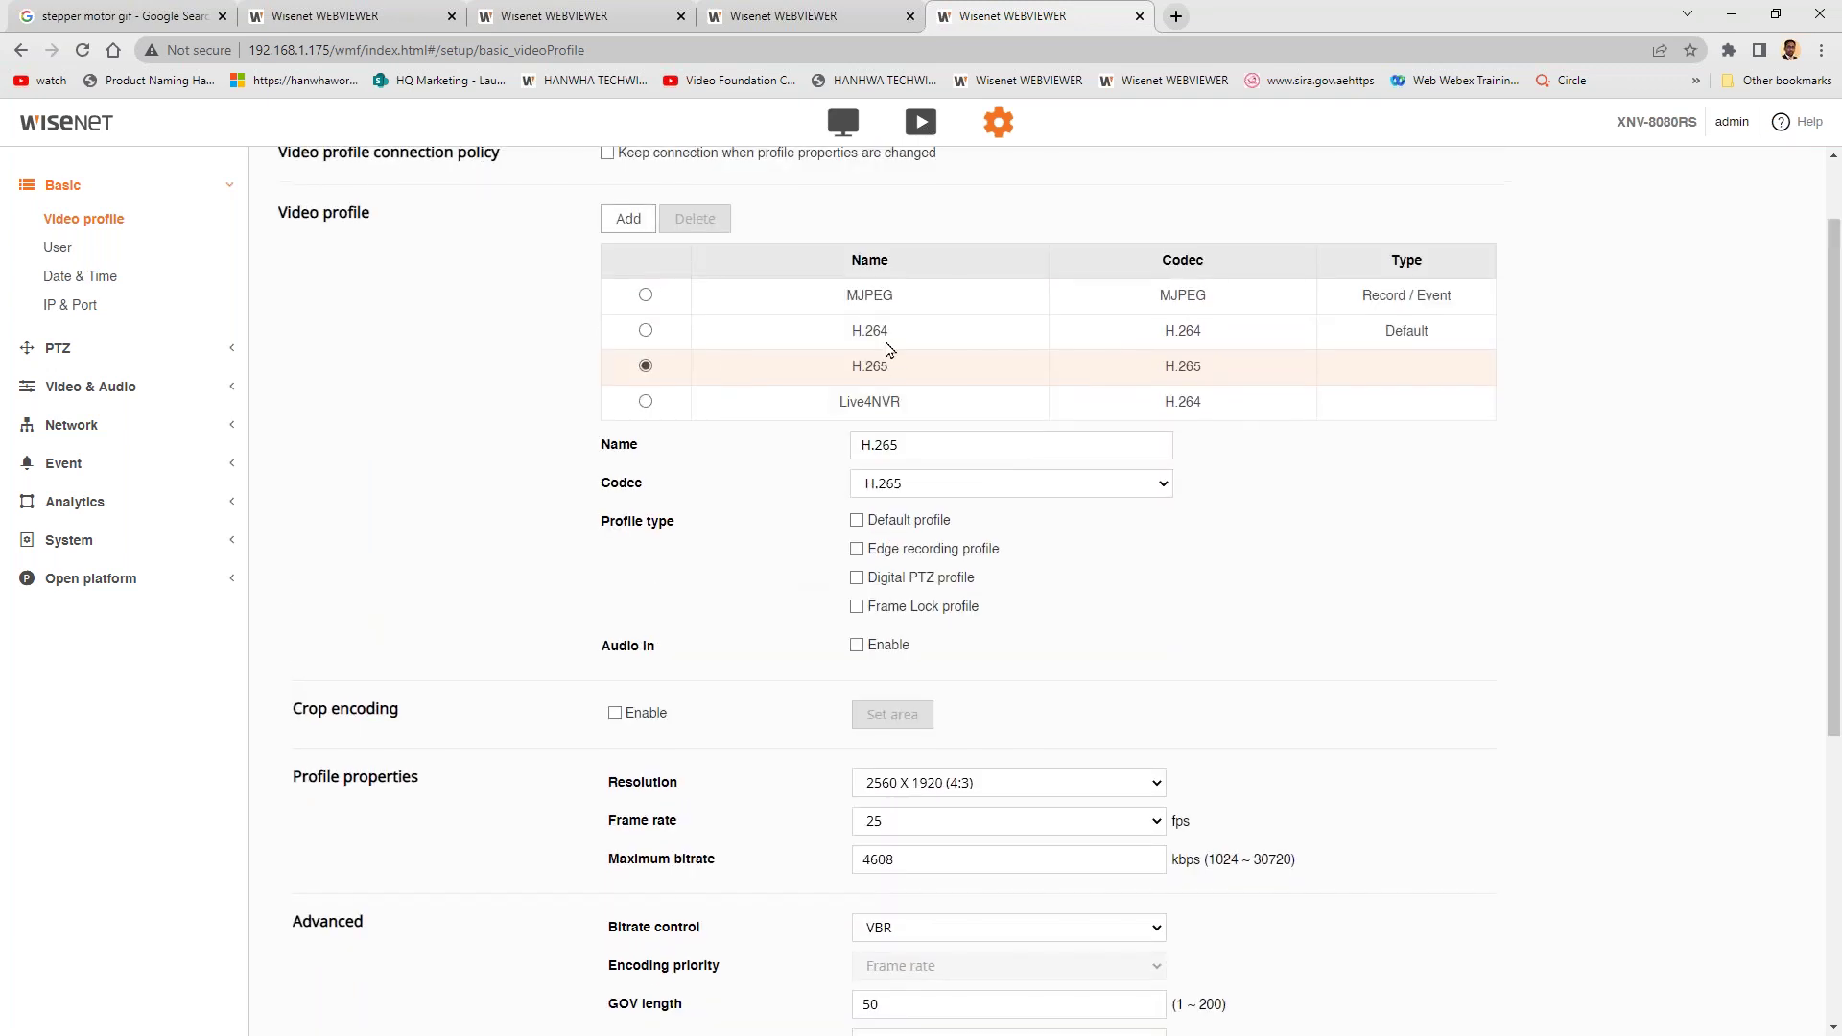
{"action": "left_click", "coordinate": [646, 332]}
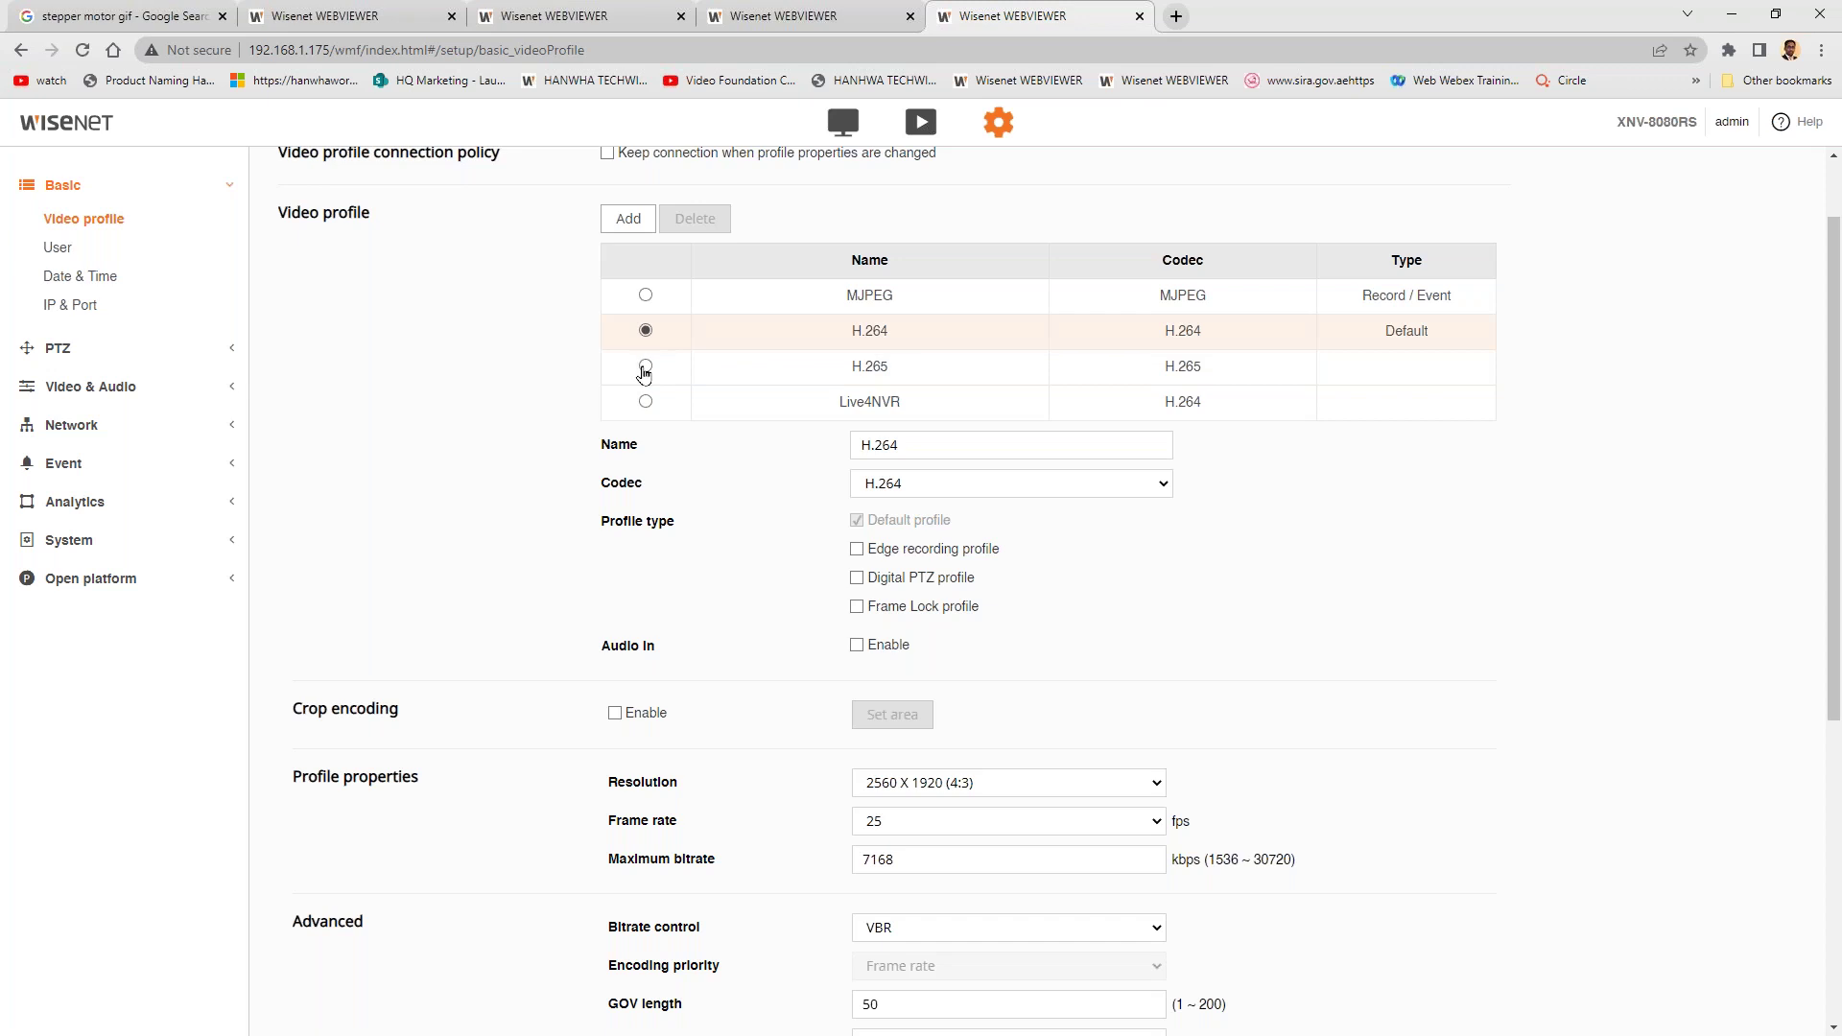
{"action": "left_click", "coordinate": [644, 368]}
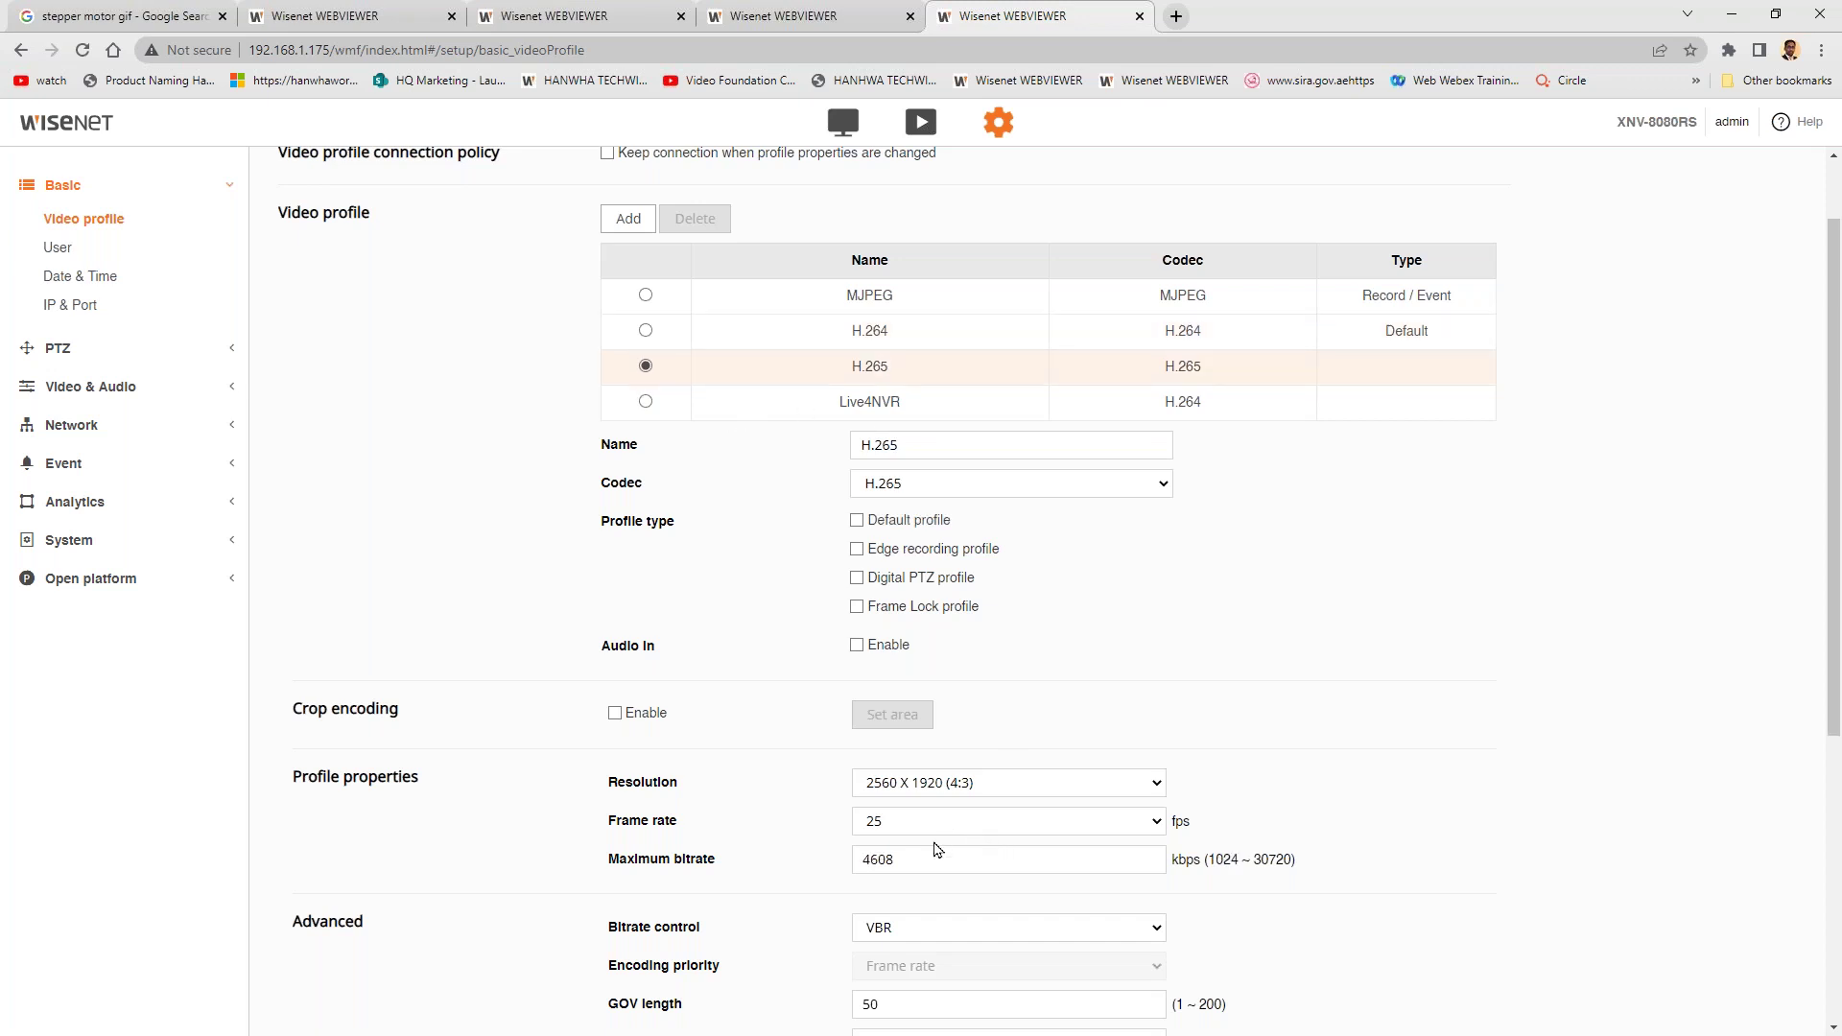
{"action": "left_click", "coordinate": [899, 783]}
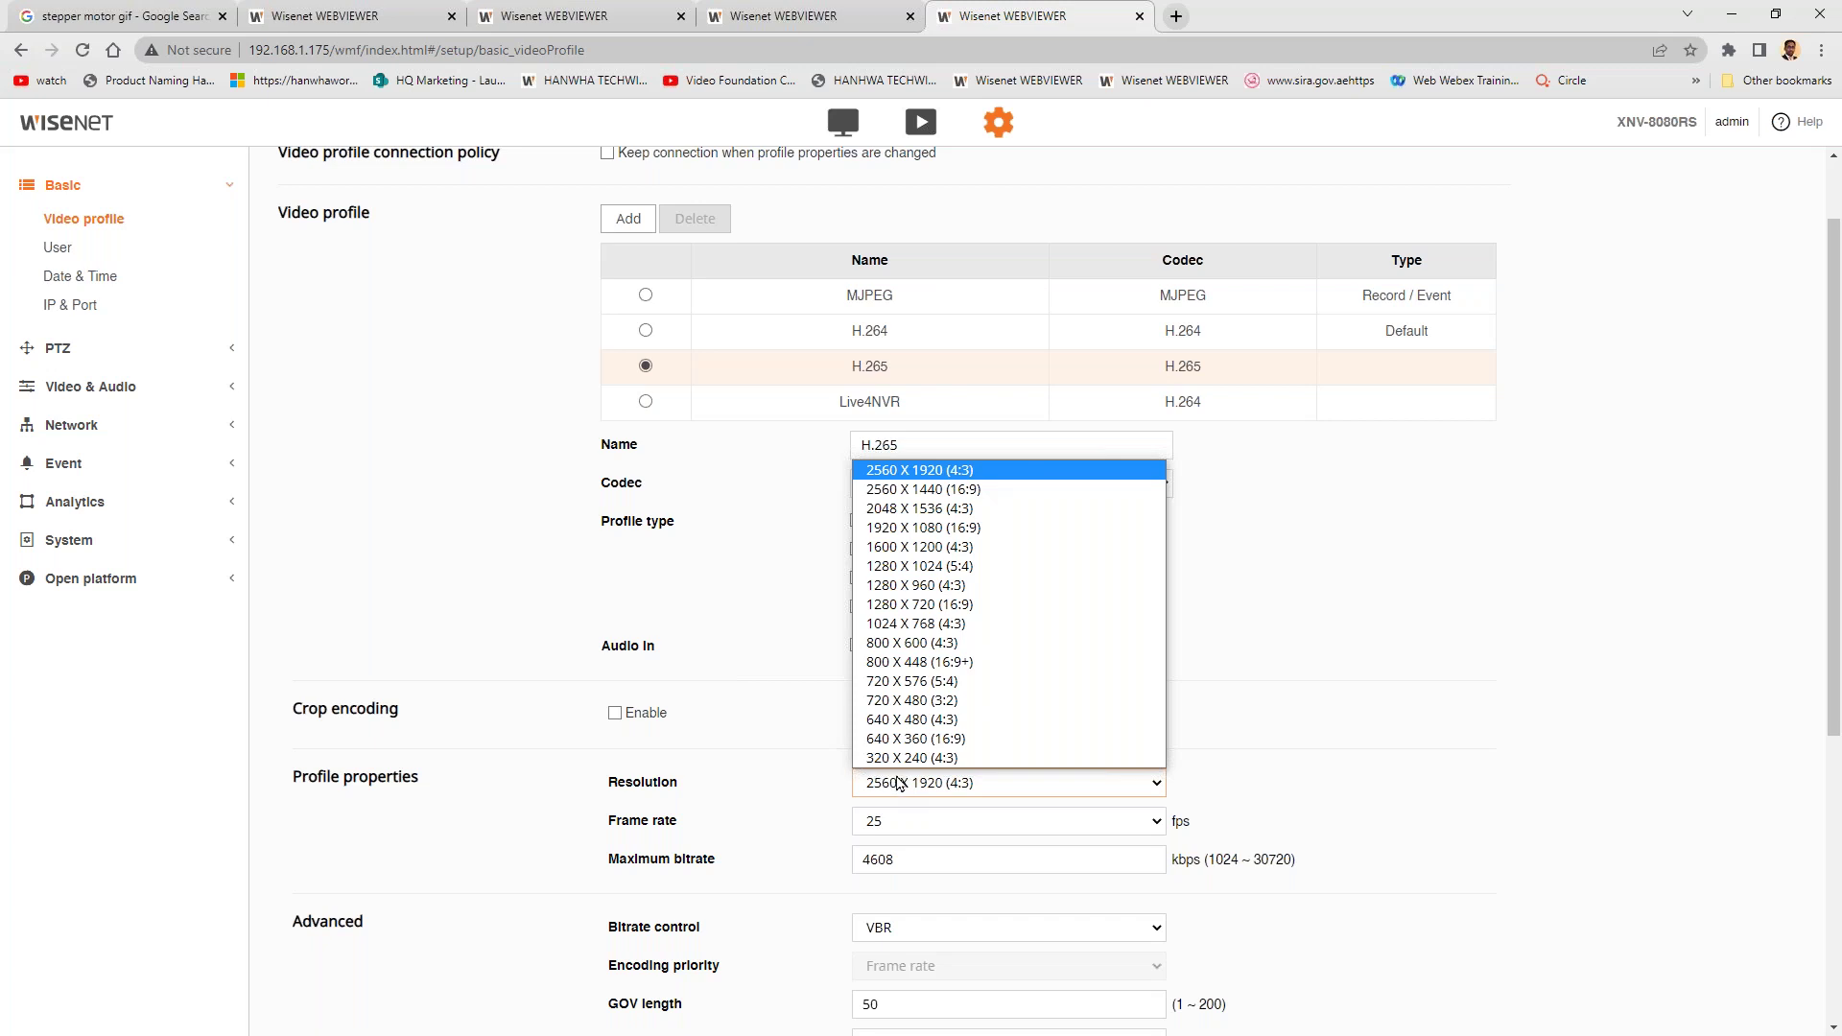
{"action": "left_click", "coordinate": [966, 528]}
{"action": "left_click", "coordinate": [965, 781]}
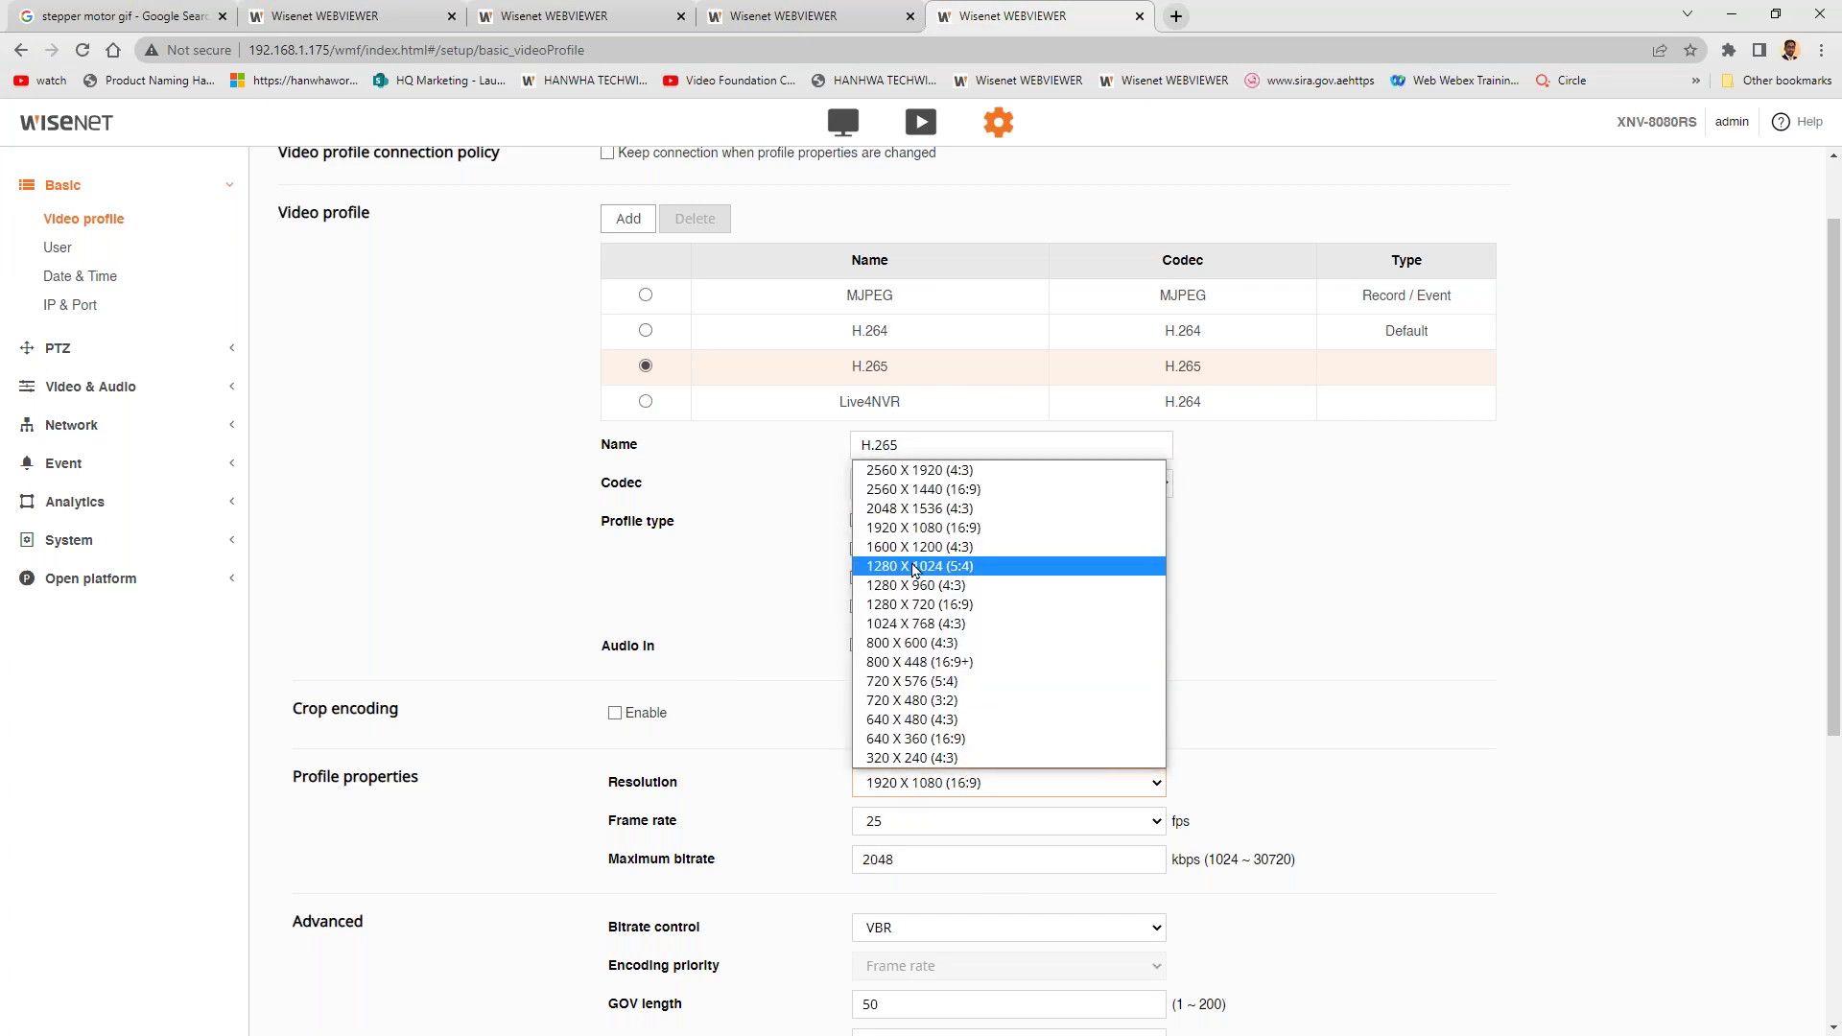
{"action": "left_click", "coordinate": [918, 605]}
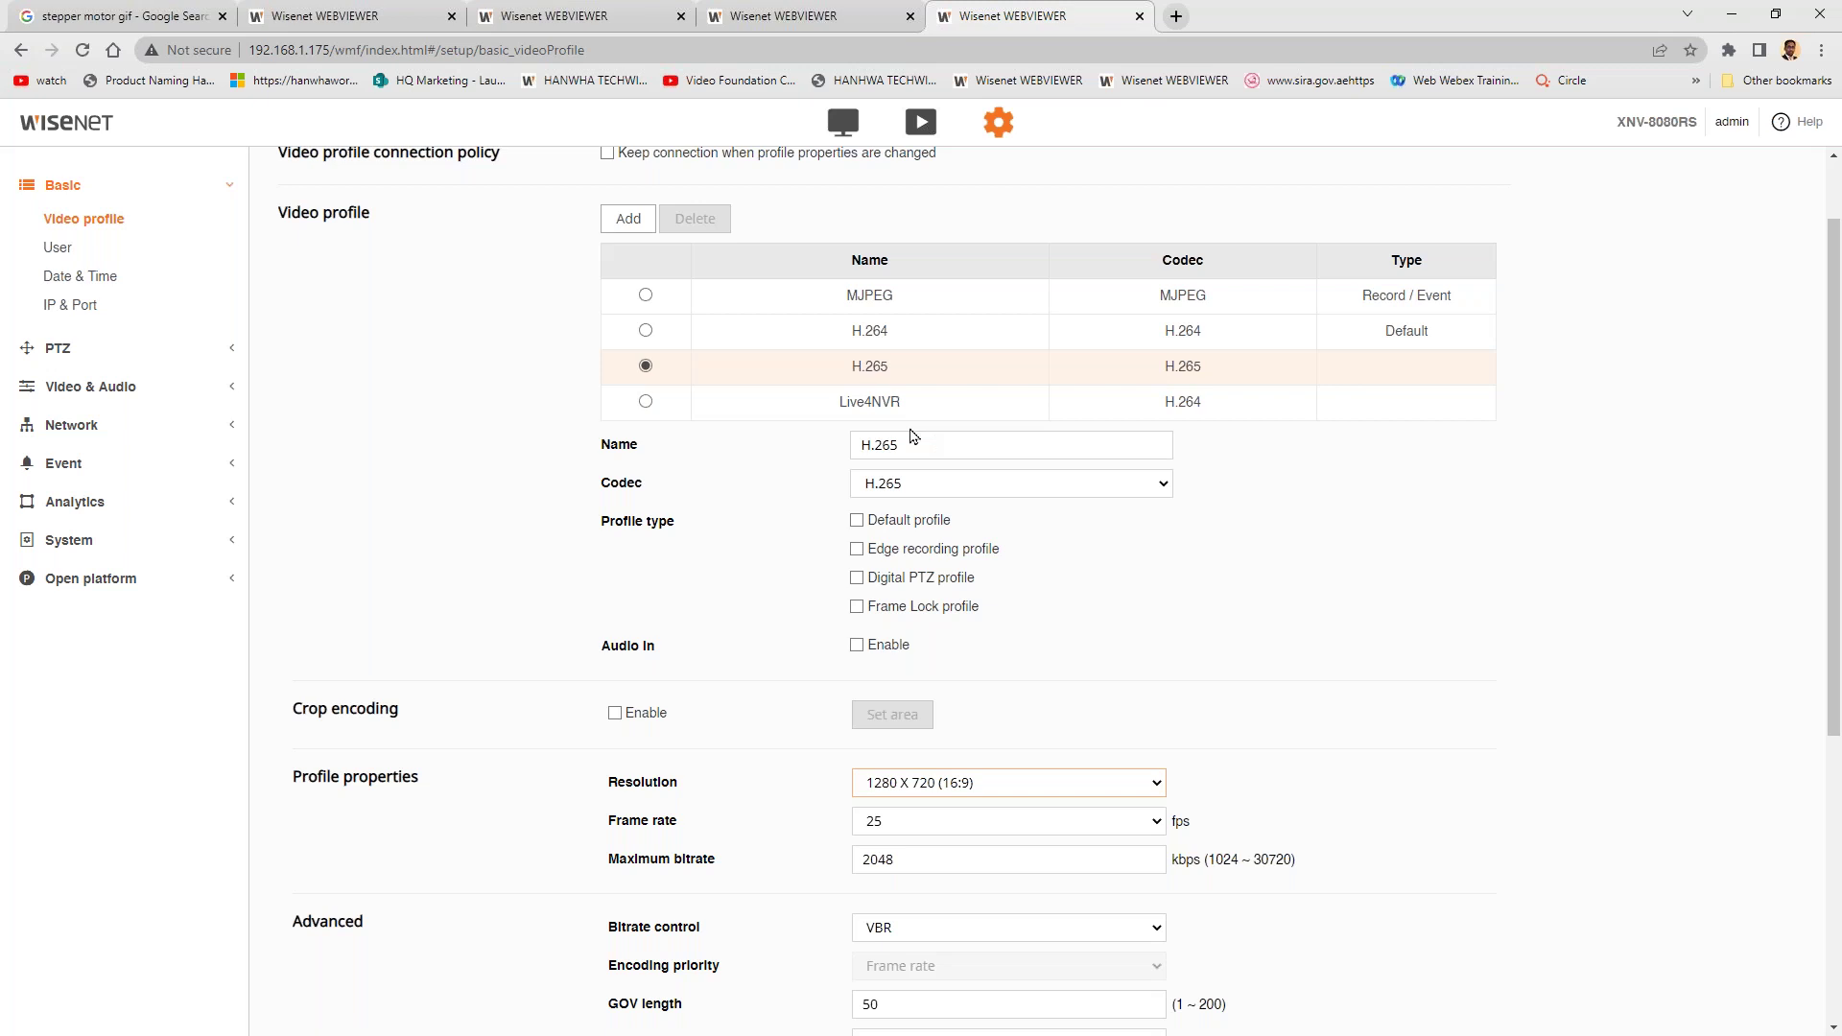
Step: Compare the H.264 and H.265 profile settings without changing anything
{"action": "left_click", "coordinate": [646, 332]}
{"action": "left_click", "coordinate": [646, 365]}
{"action": "left_click", "coordinate": [646, 330]}
{"action": "left_click", "coordinate": [646, 366]}
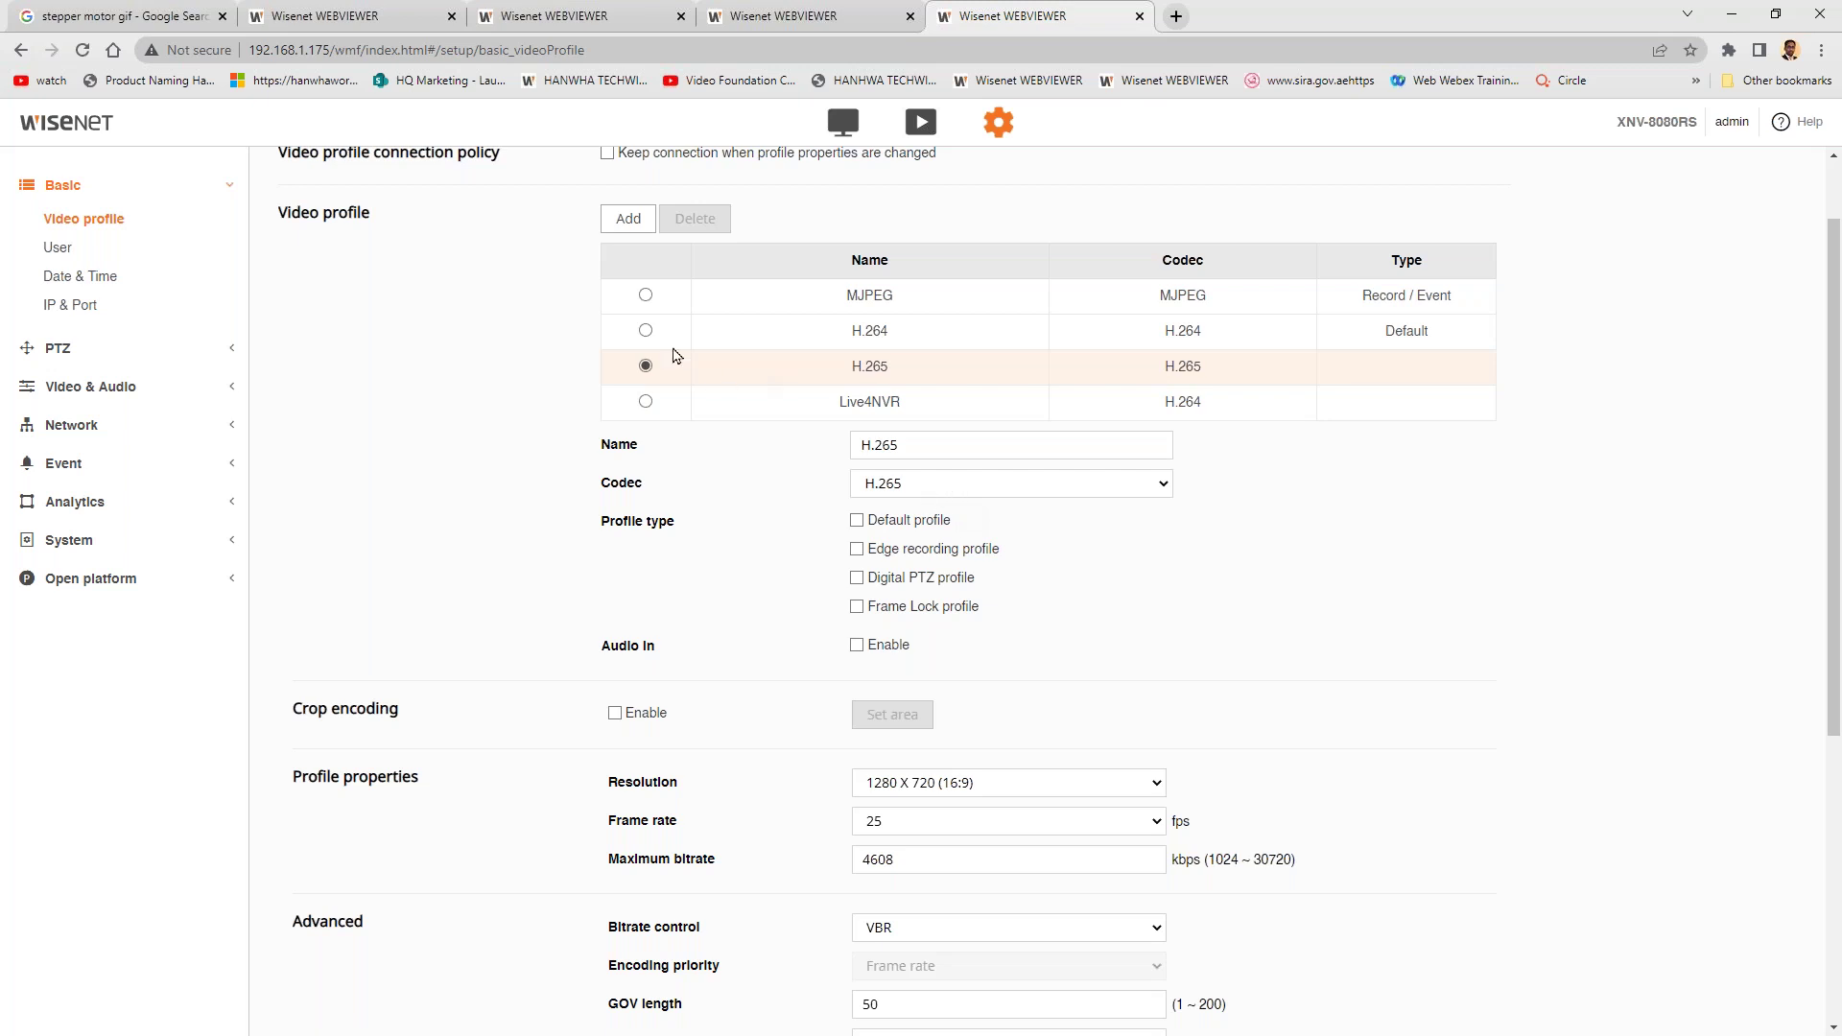
{"action": "left_click", "coordinate": [646, 330]}
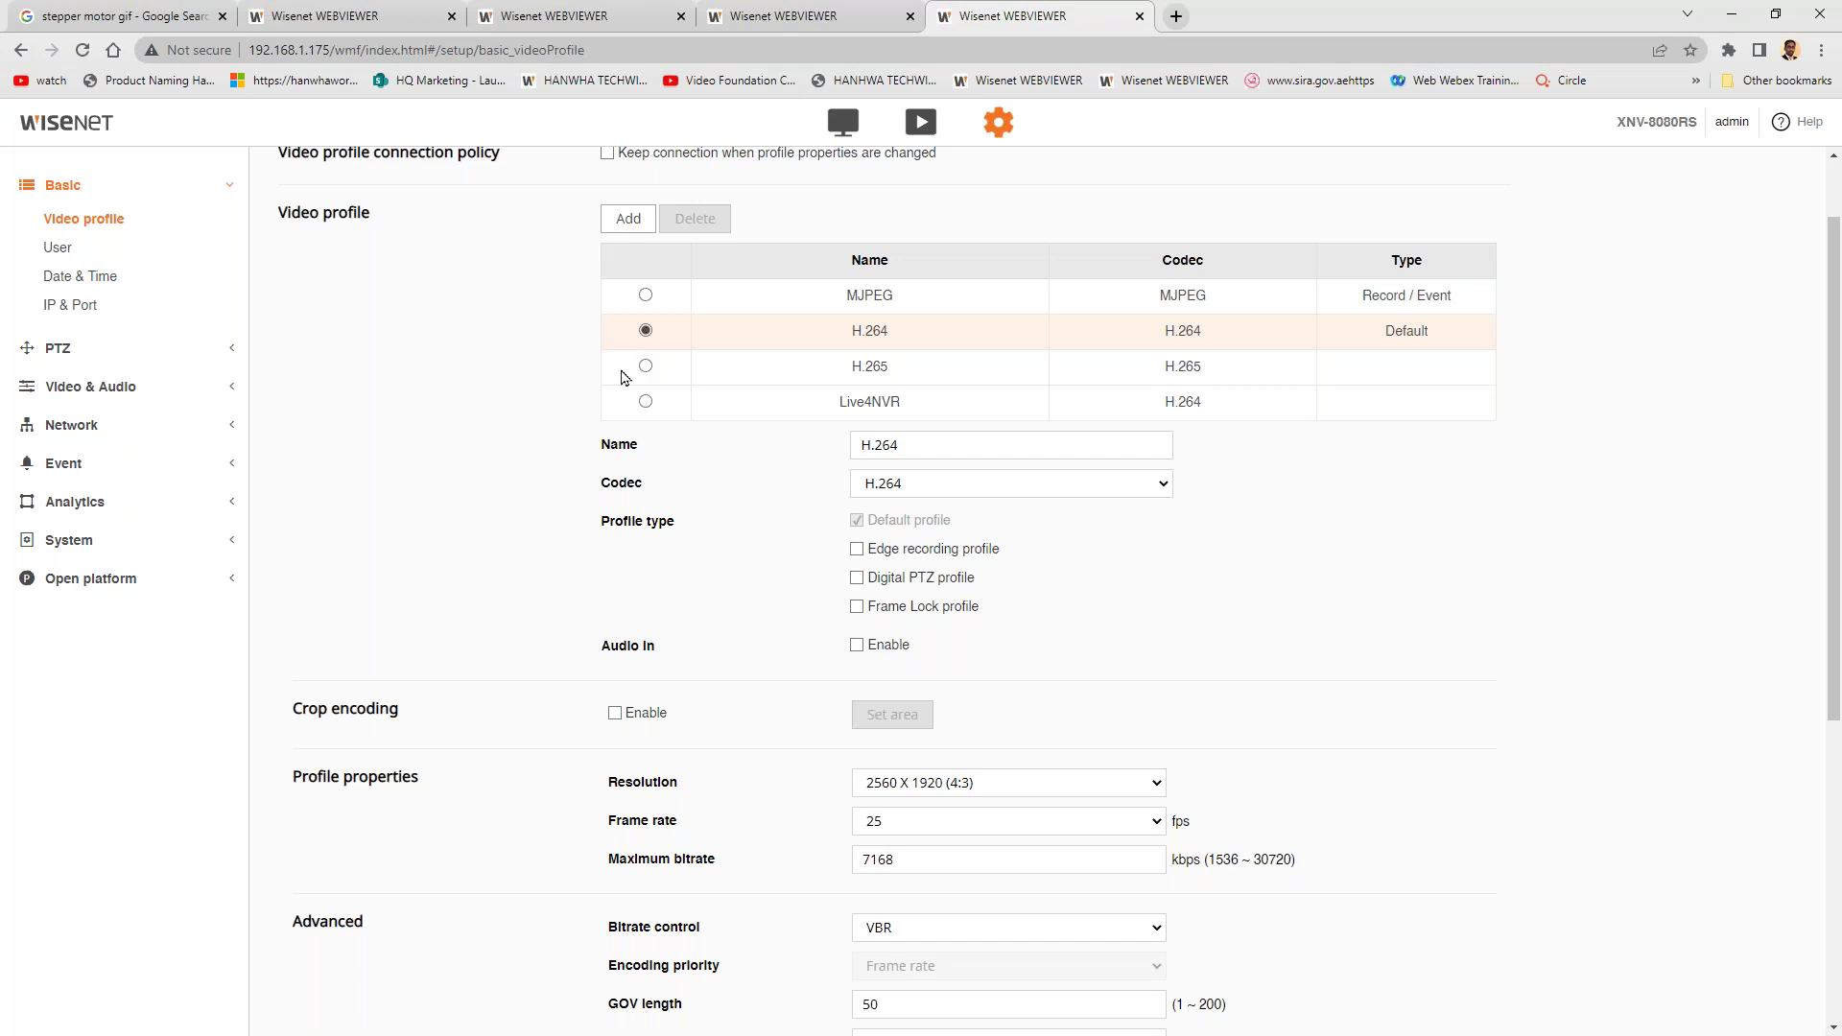
{"action": "left_click", "coordinate": [653, 376]}
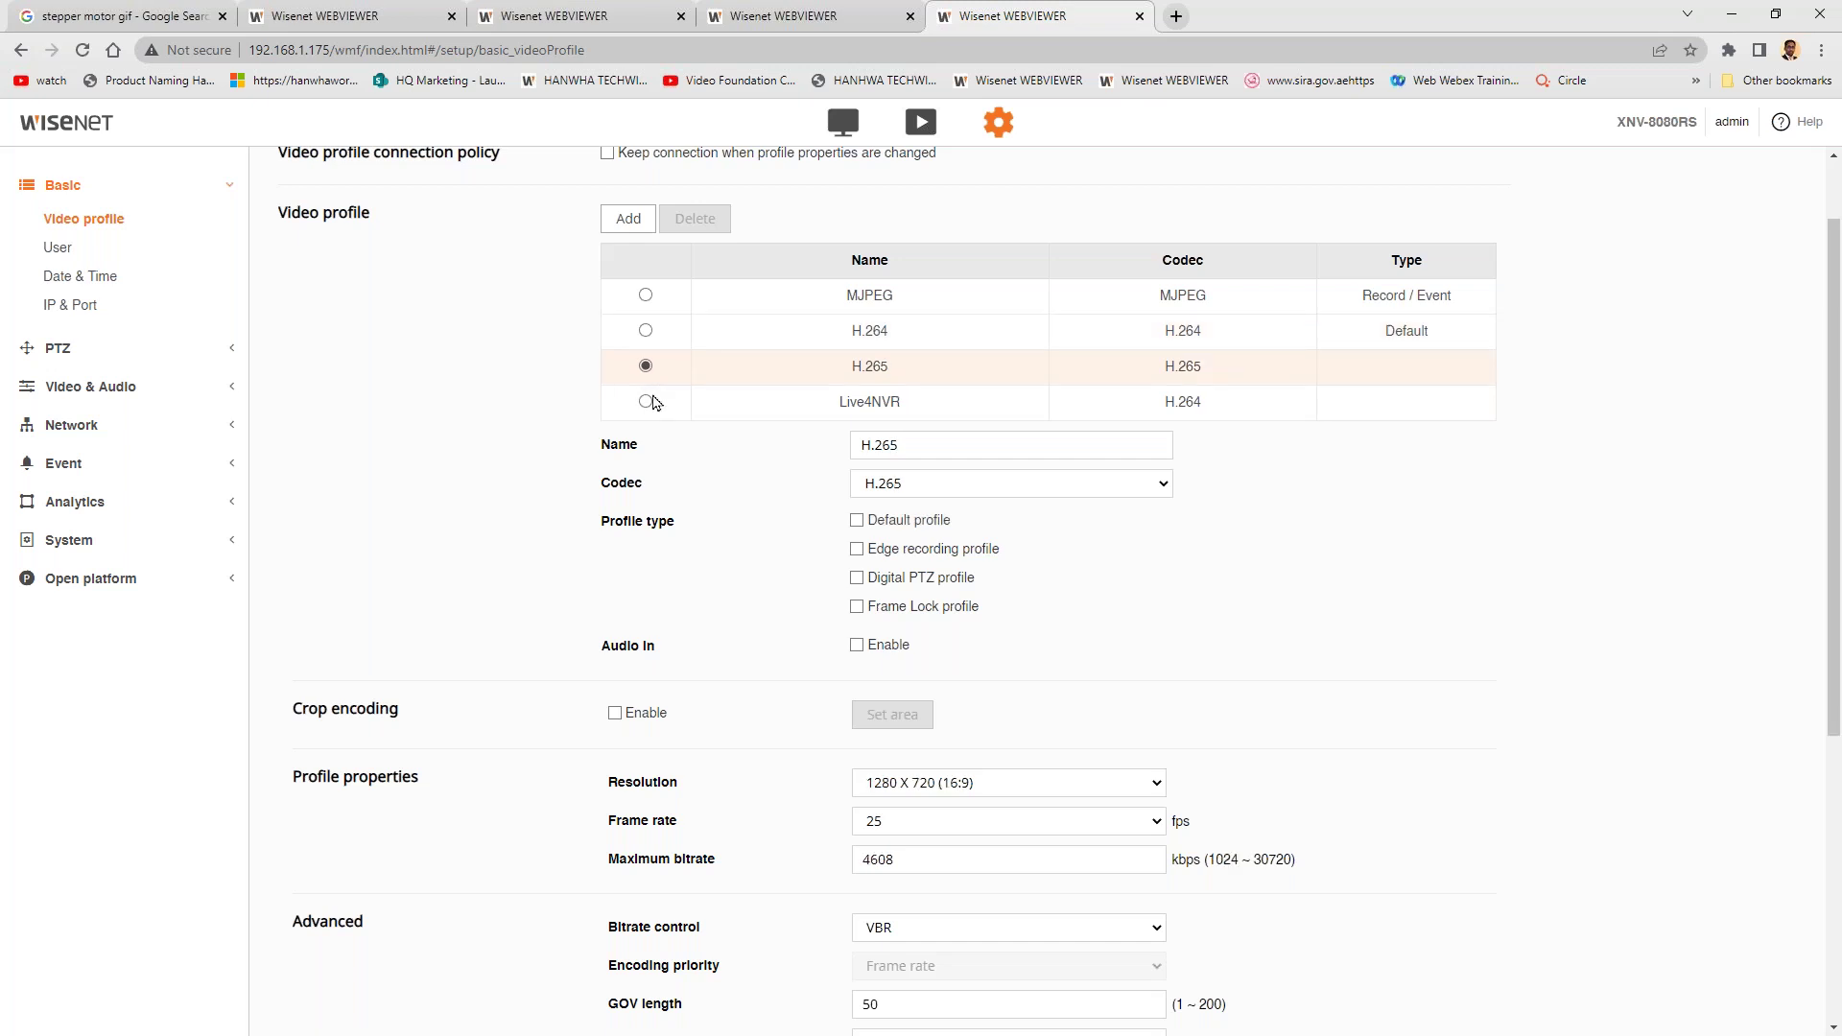
Step: Check the Live4NVR profile, leaving its resolution at 640 X 480
{"action": "left_click", "coordinate": [647, 402]}
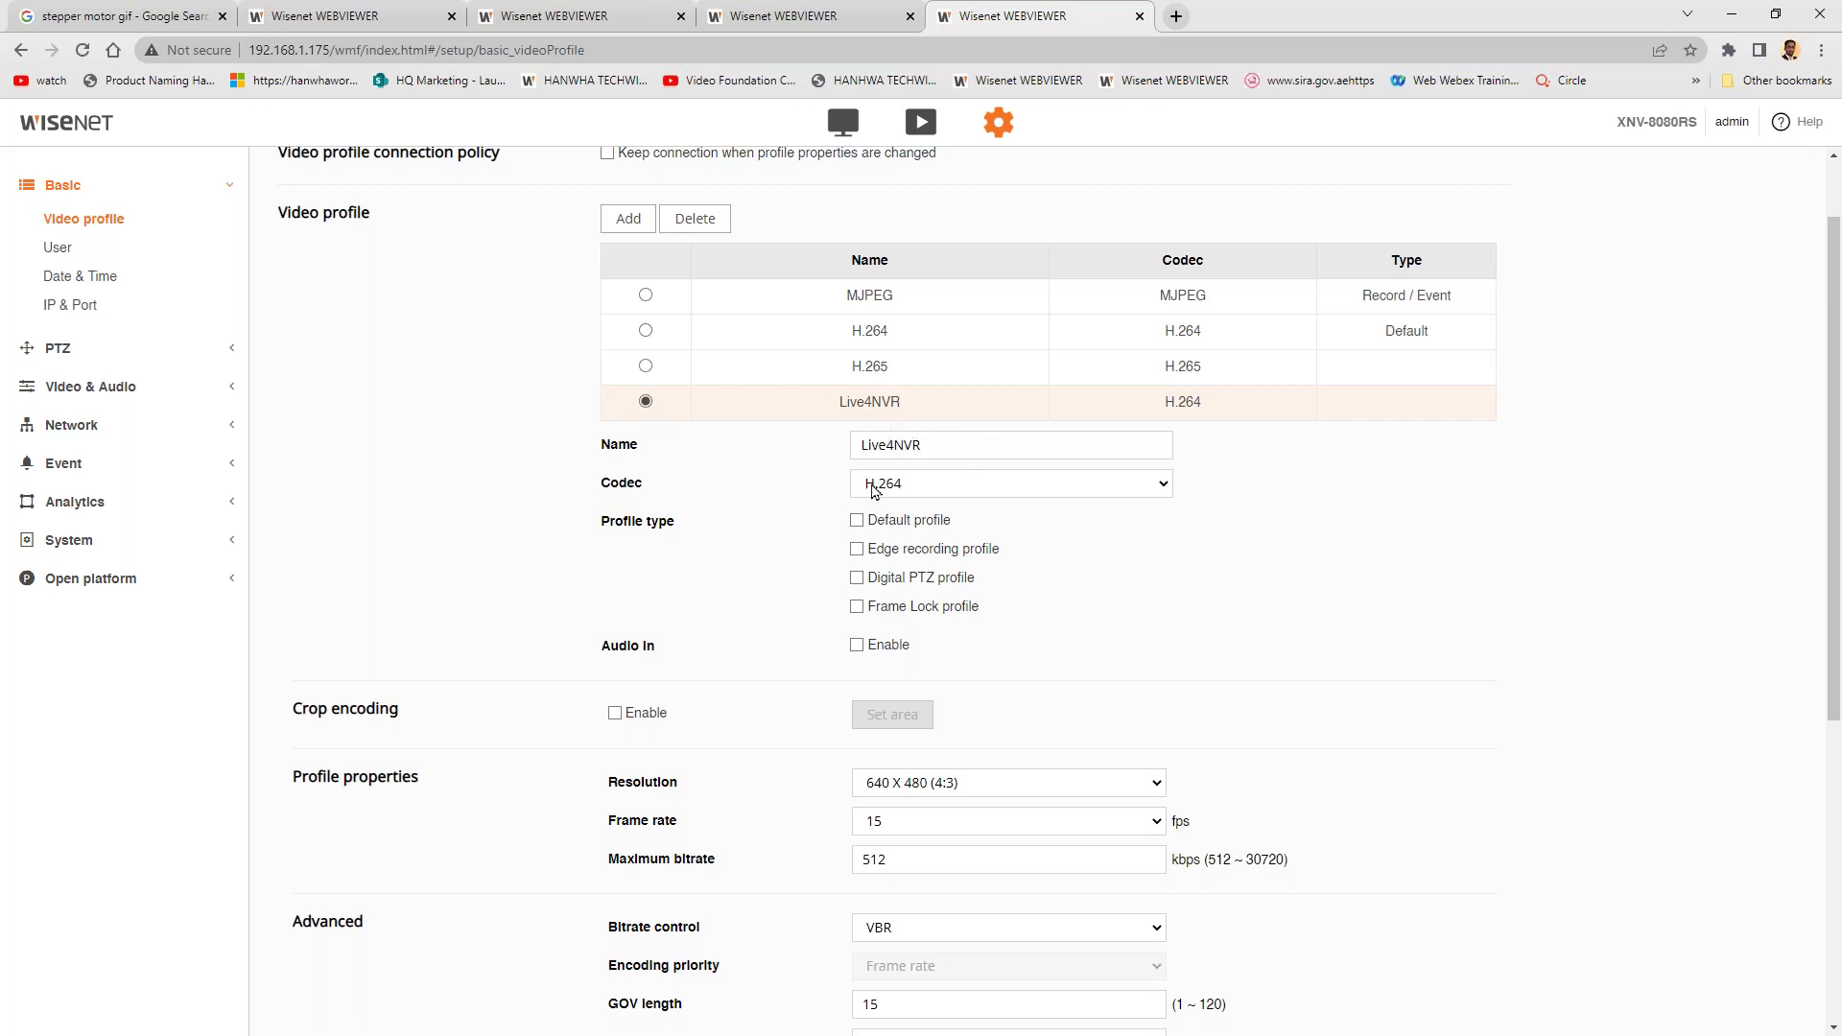
{"action": "left_click", "coordinate": [893, 785]}
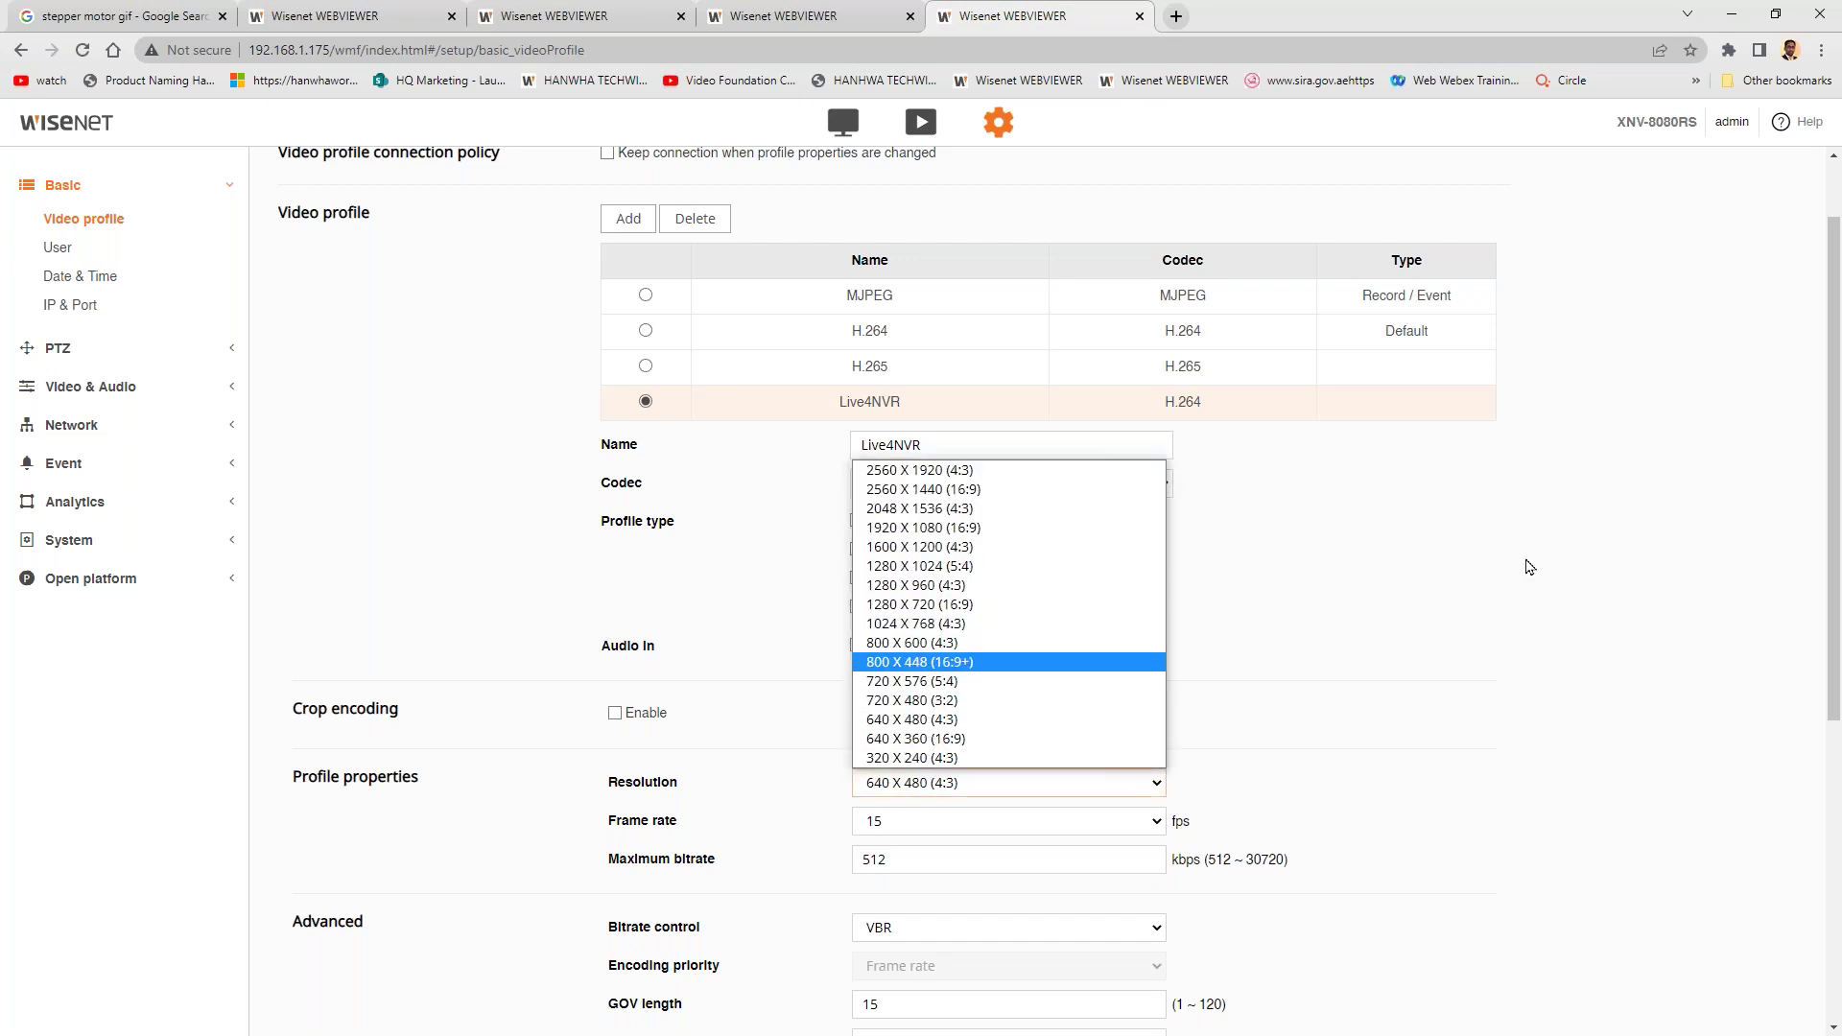
{"action": "left_click", "coordinate": [1592, 499]}
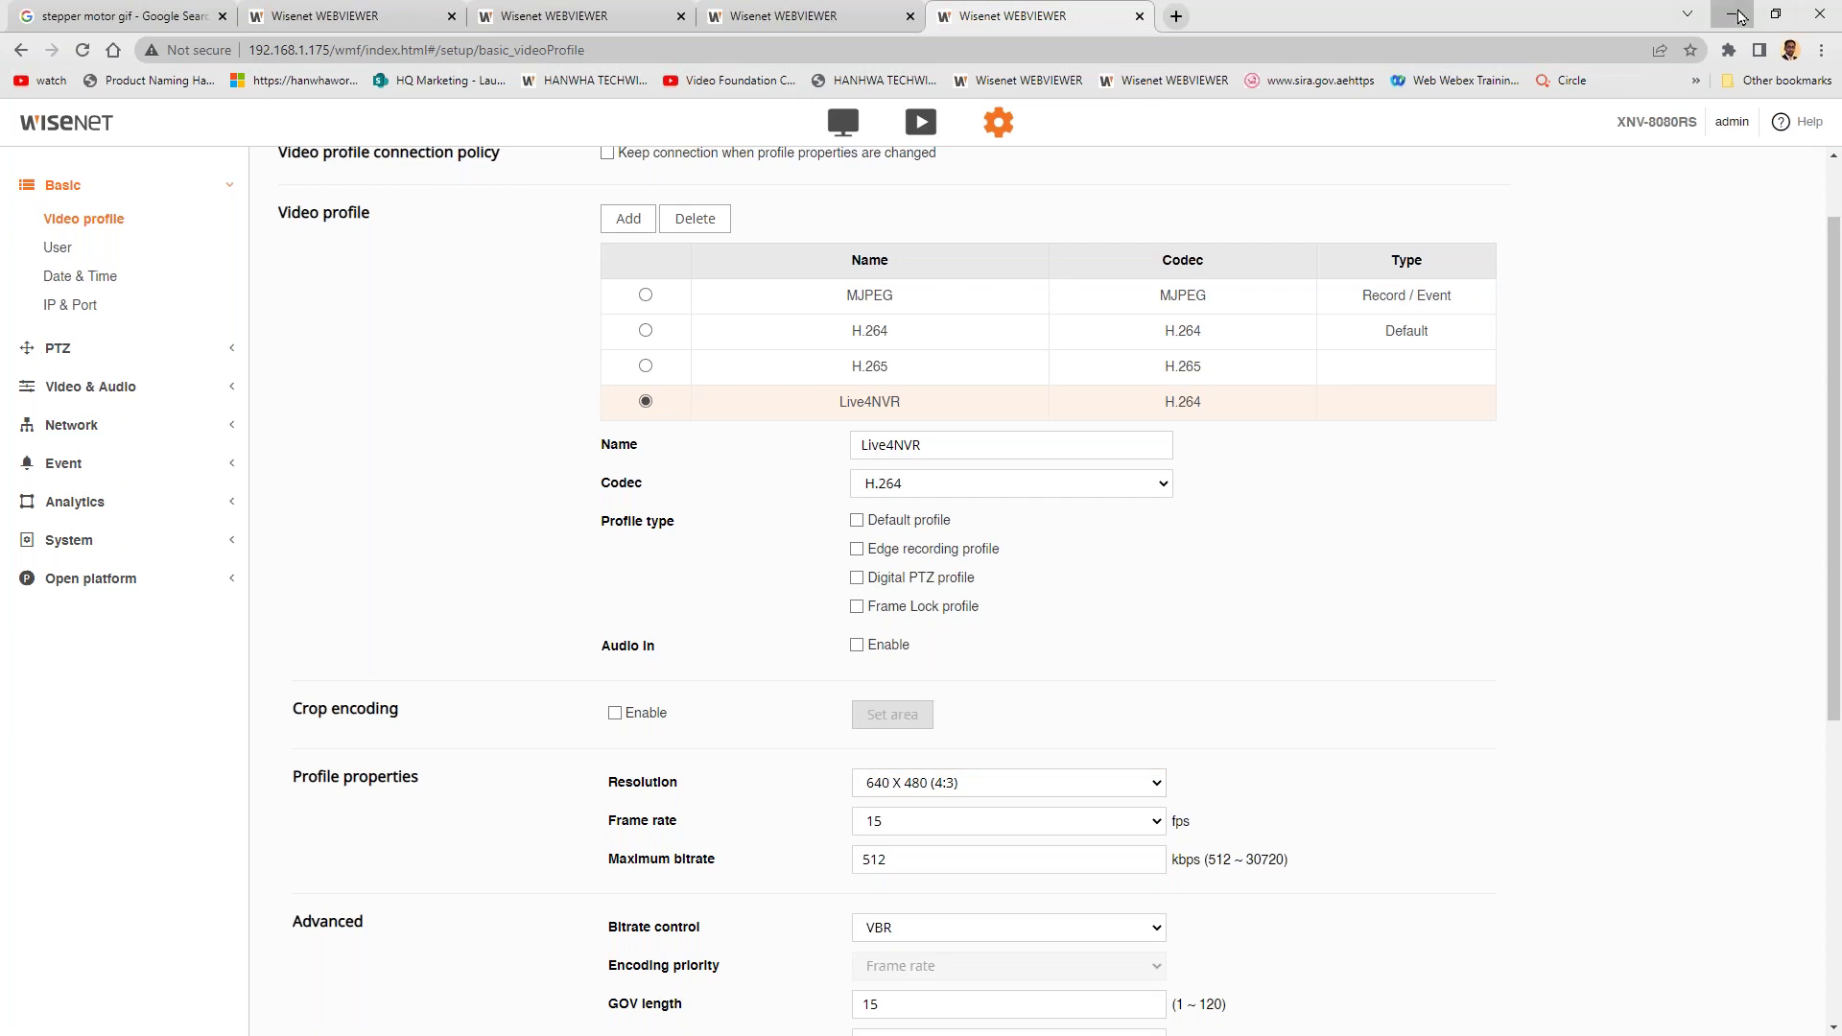